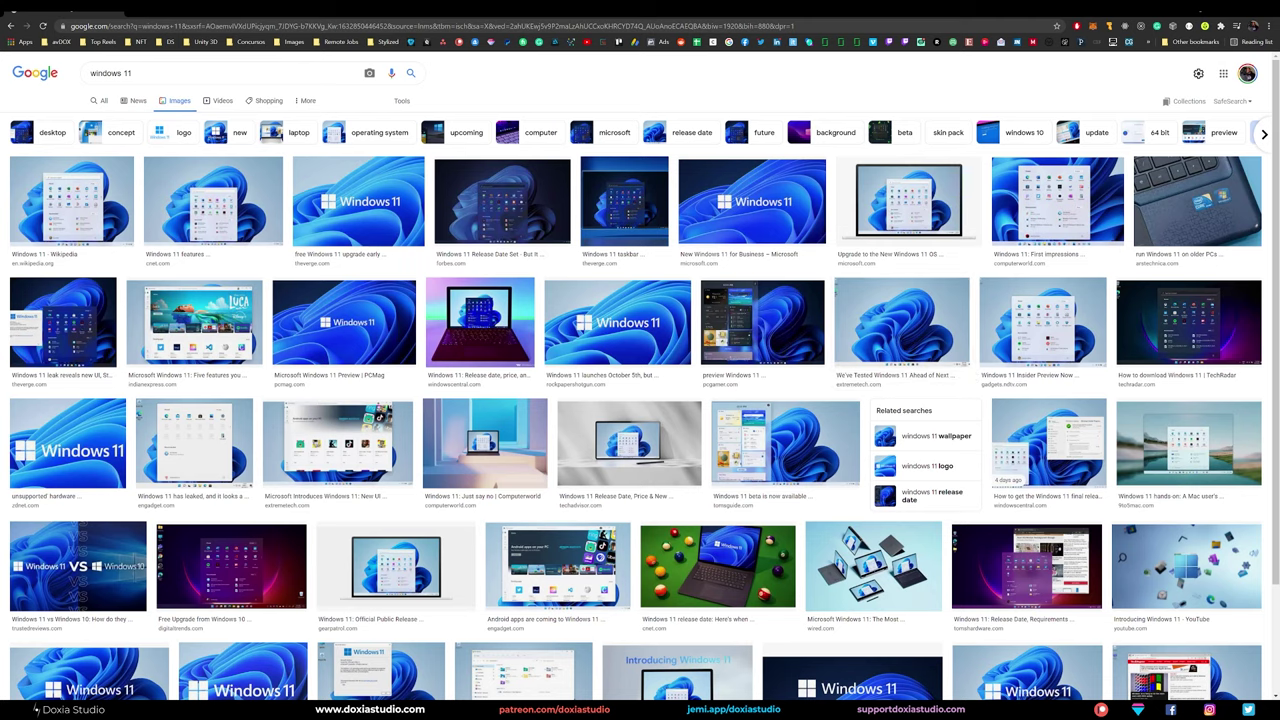
# Step: Examine the Windows 11 image search results and play part of the Windows 11 trailer as cloth-shape references
pyautogui.scroll(-2, 968, 207)
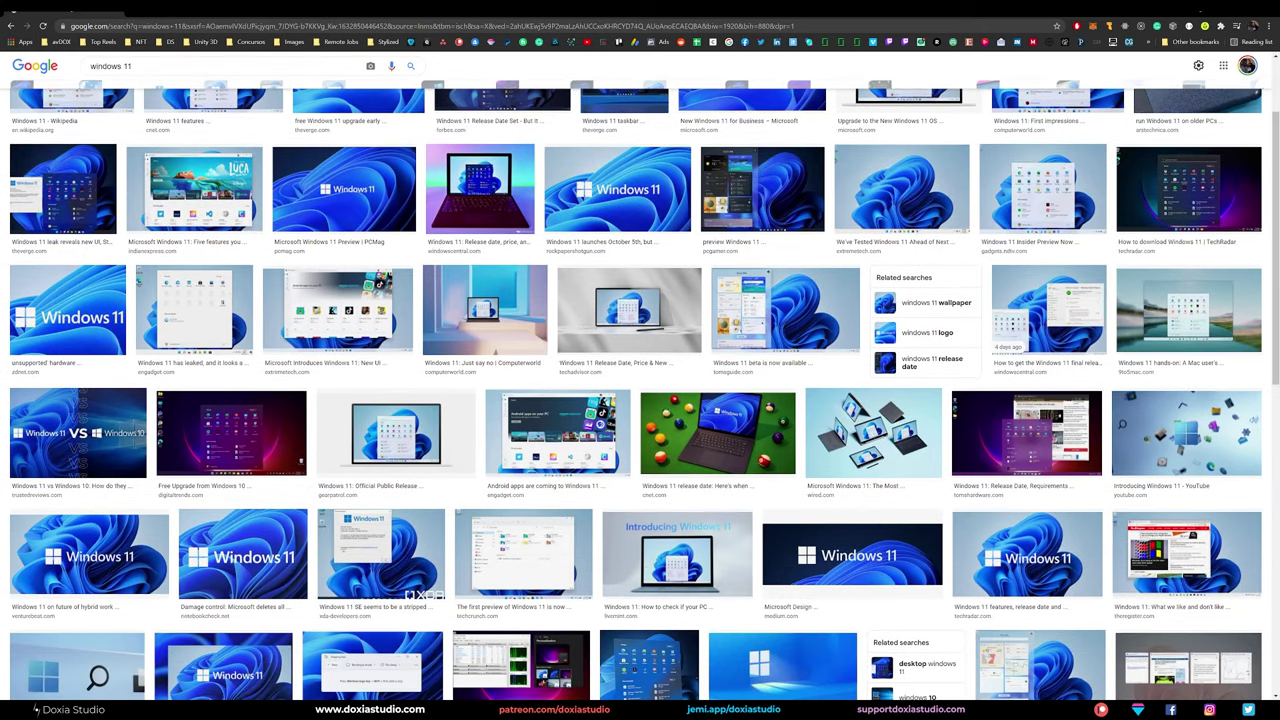
pyautogui.moveTo(1279, 119); pyautogui.dragTo(190, 14)
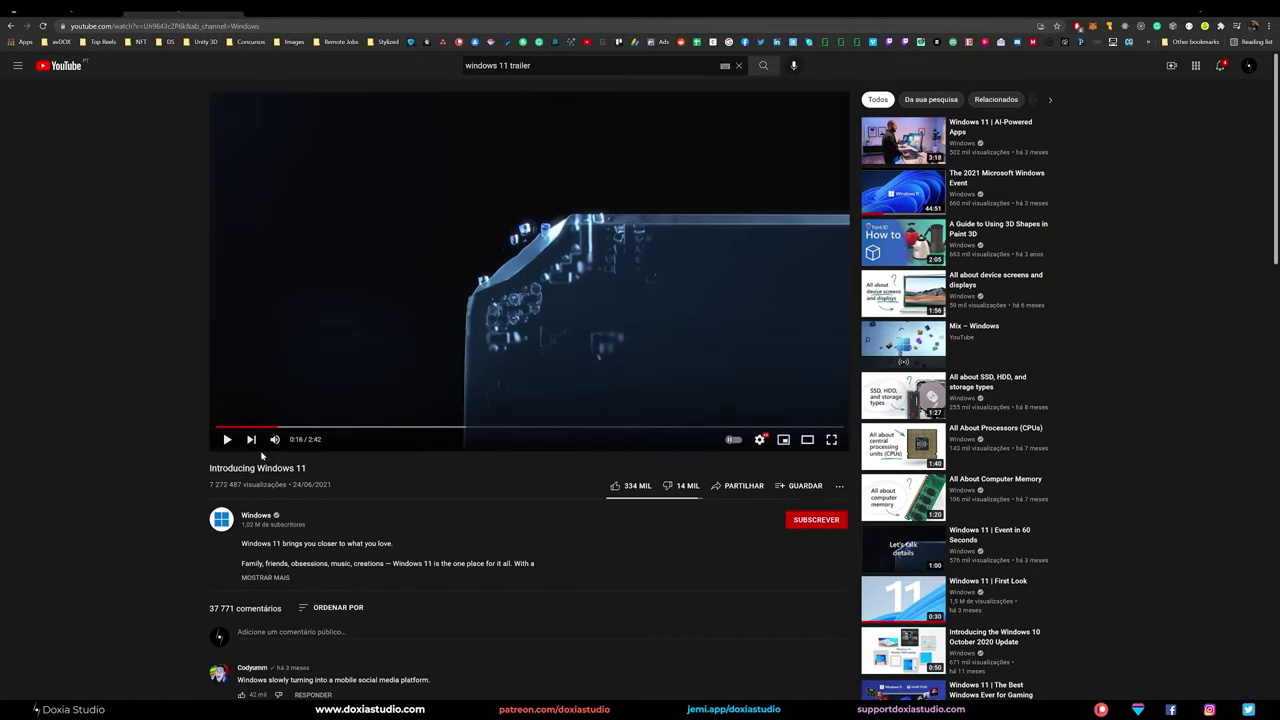
pyautogui.click(225, 440)
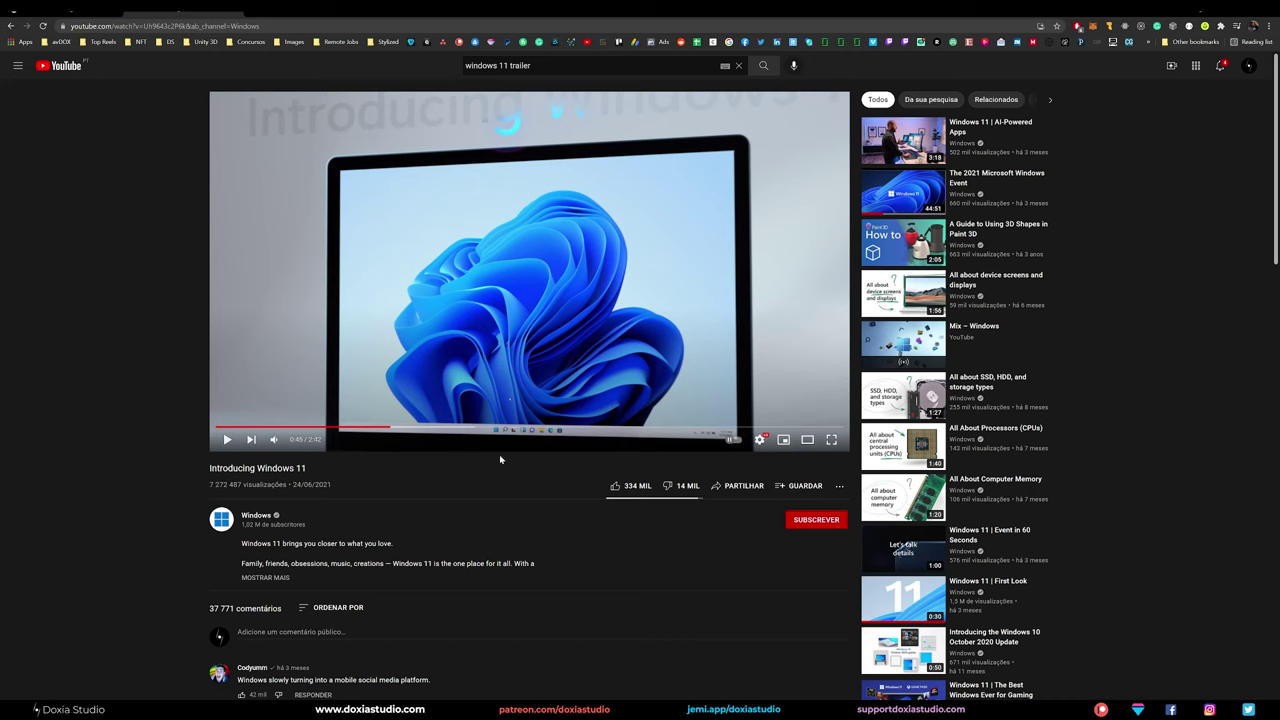
pyautogui.click(91, 15)
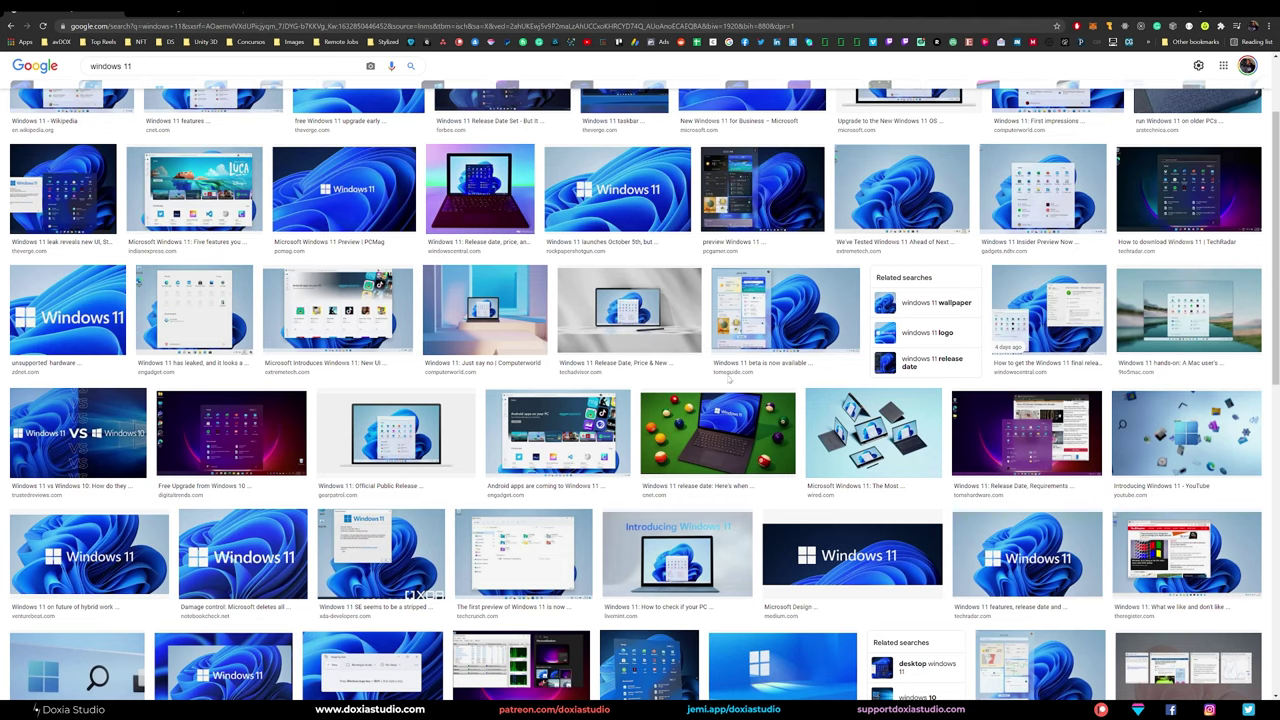
pyautogui.scroll(-2, 1195, 300)
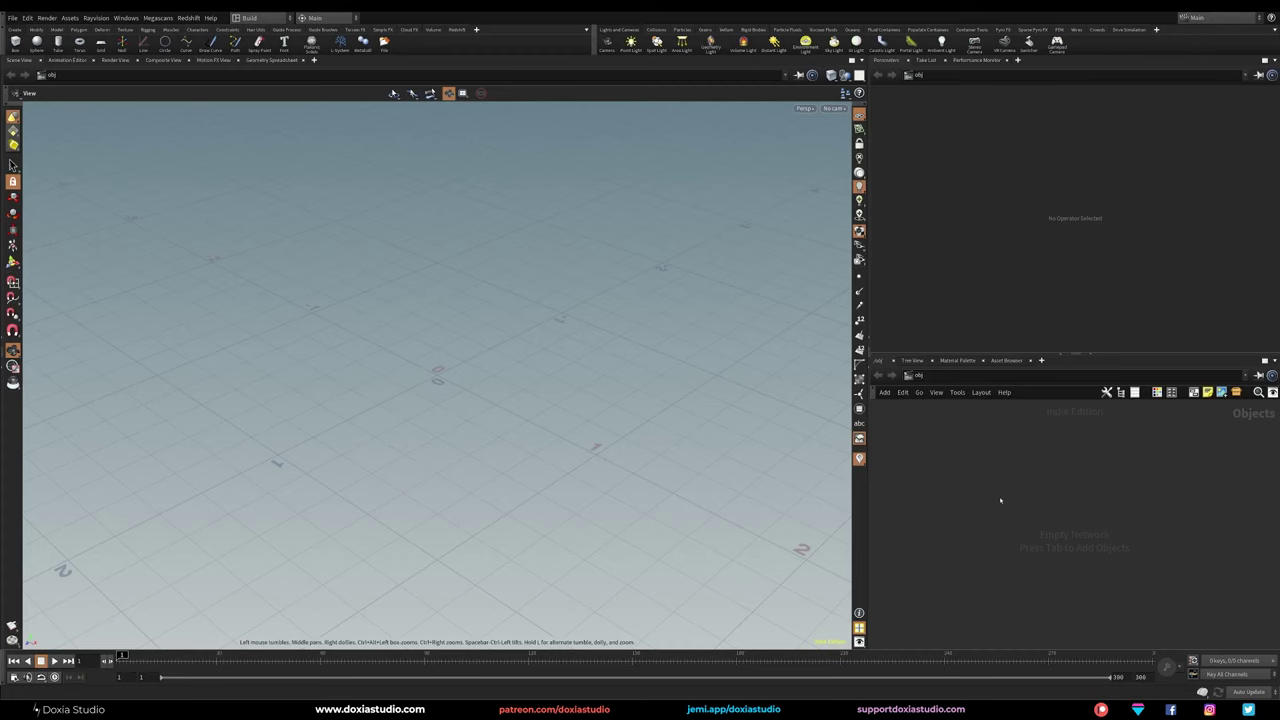
# Step: In Houdini, create a Geometry object named Cloth in the object network and enter it
pyautogui.press('Tab')
pyautogui.write('geo')
pyautogui.press('Return')
pyautogui.click(999, 485)
pyautogui.moveTo(1000, 484); pyautogui.dragTo(990, 469)
pyautogui.doubleClick(1025, 469)
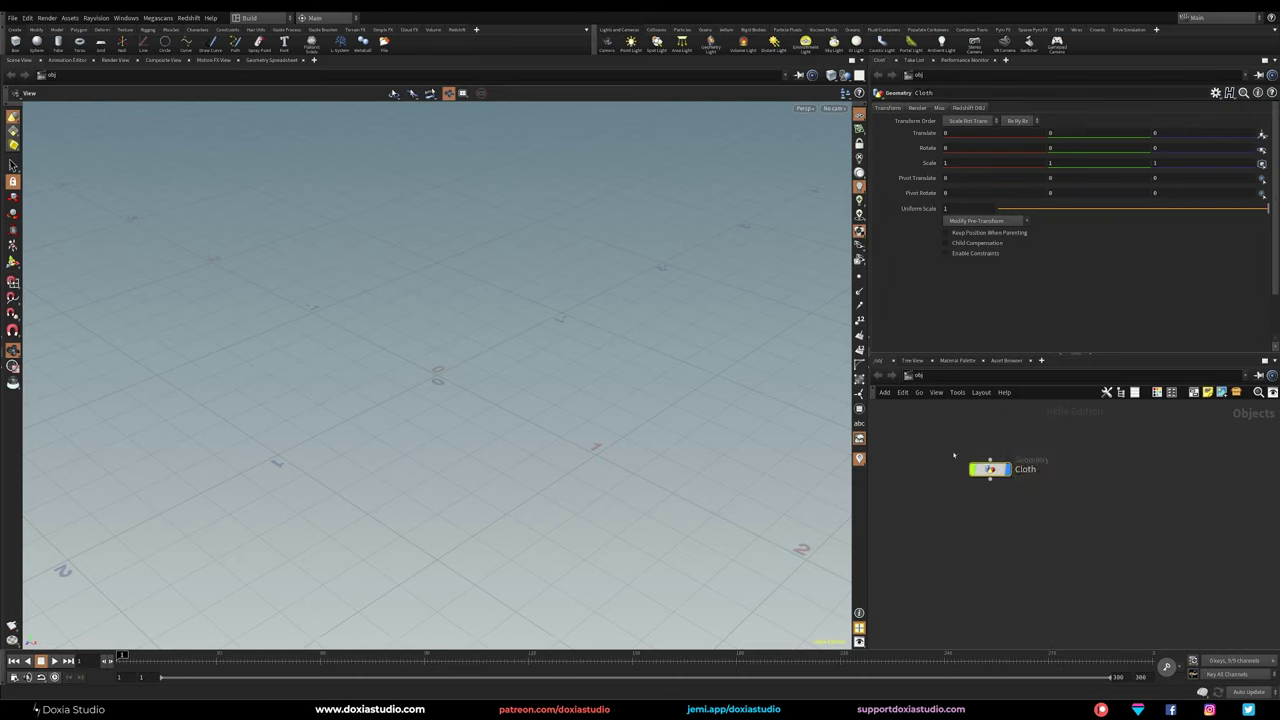
pyautogui.press('i')
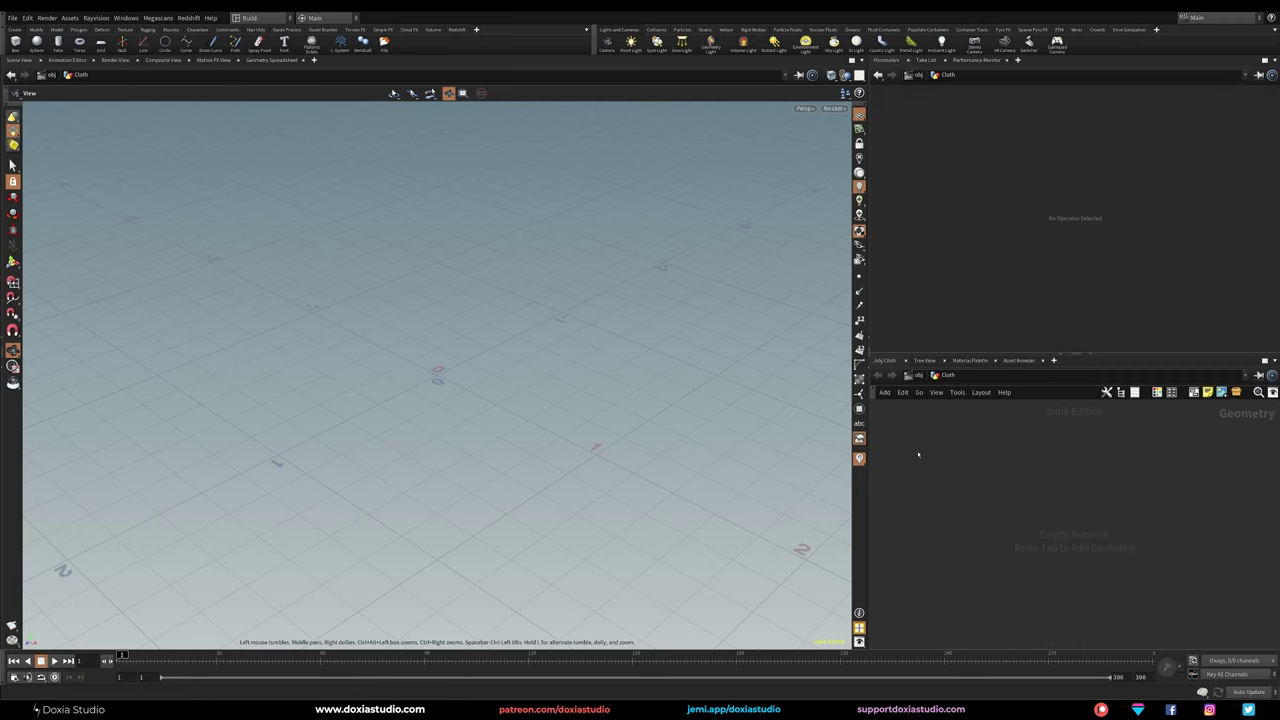
# Step: Review the folded blue cloth shape in the browser's Windows 11 reference images
pyautogui.hotkey('alt', 'Tab')
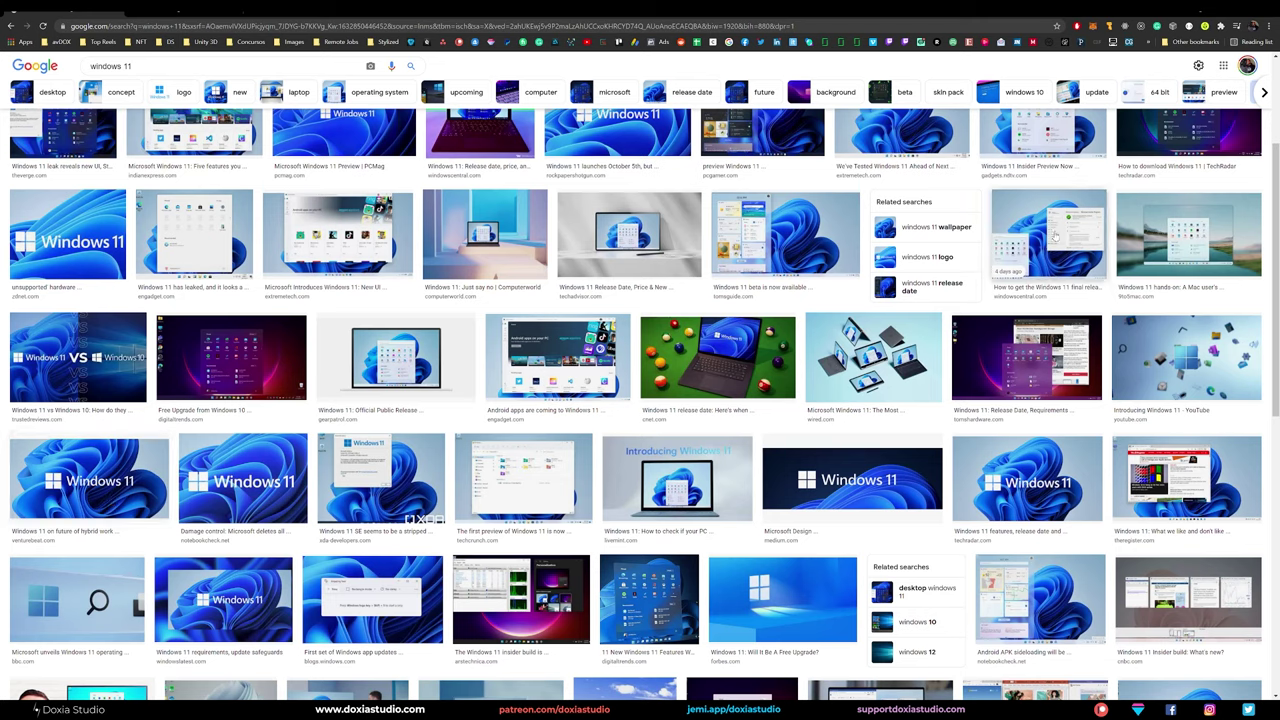
pyautogui.scroll(1, 1089, 231)
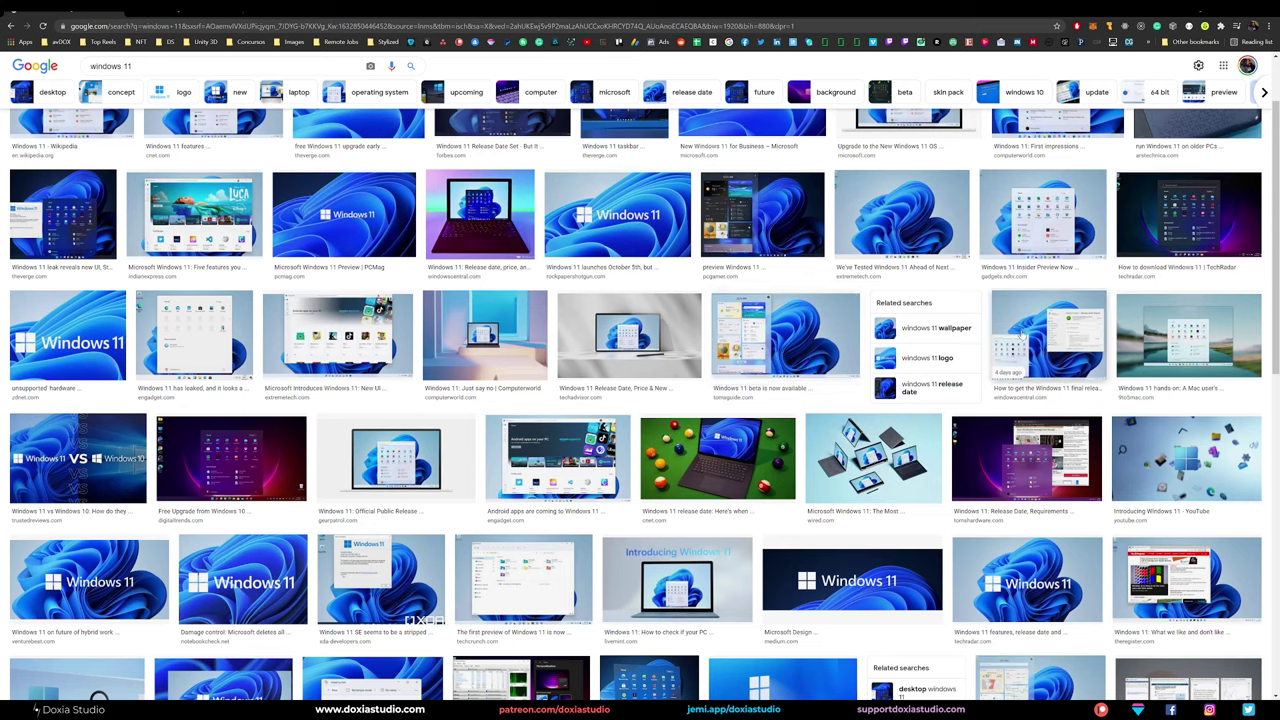
pyautogui.hotkey('alt', 'Tab')
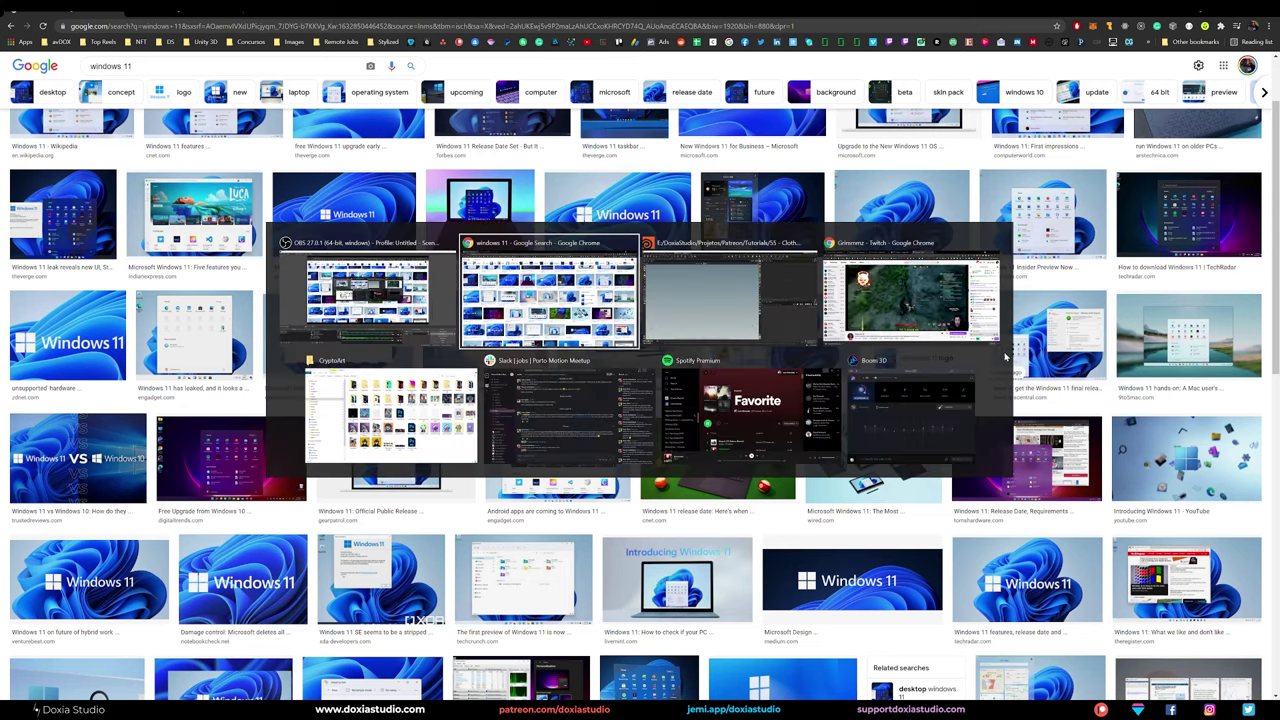
# Step: Add a Planar Patch node to the Cloth network in Houdini
pyautogui.press('Tab')
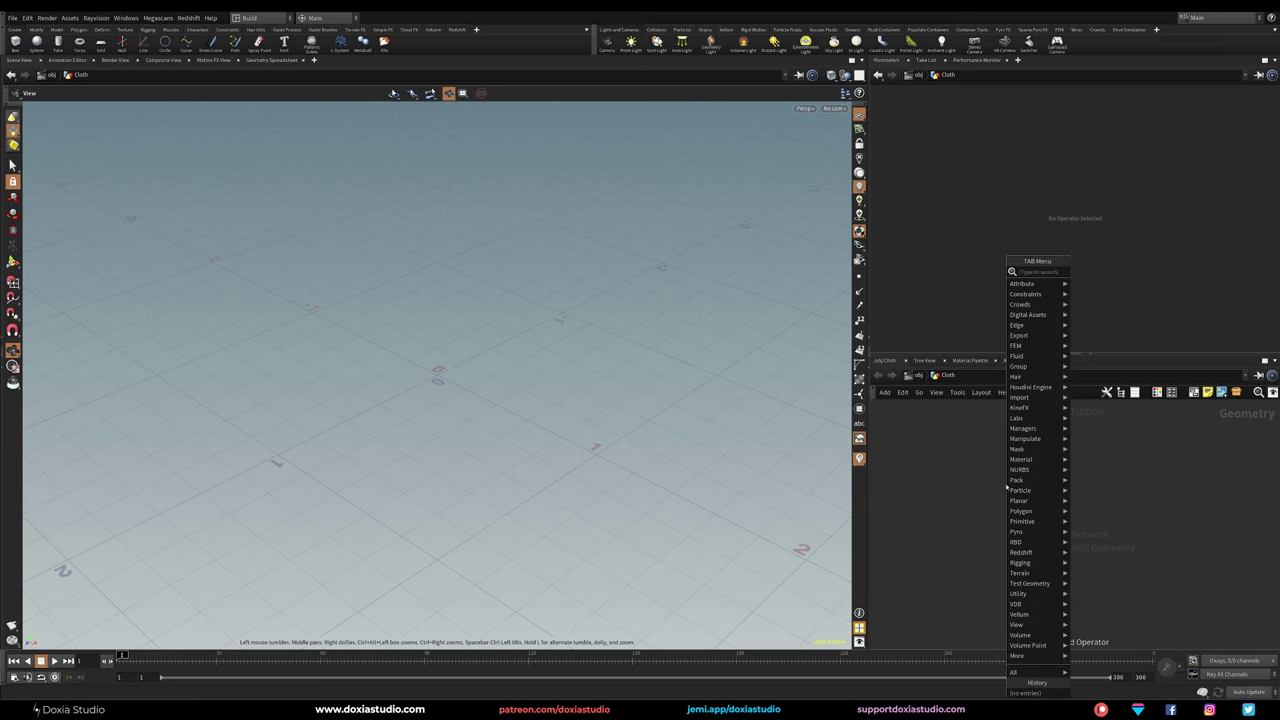
pyautogui.write('plana')
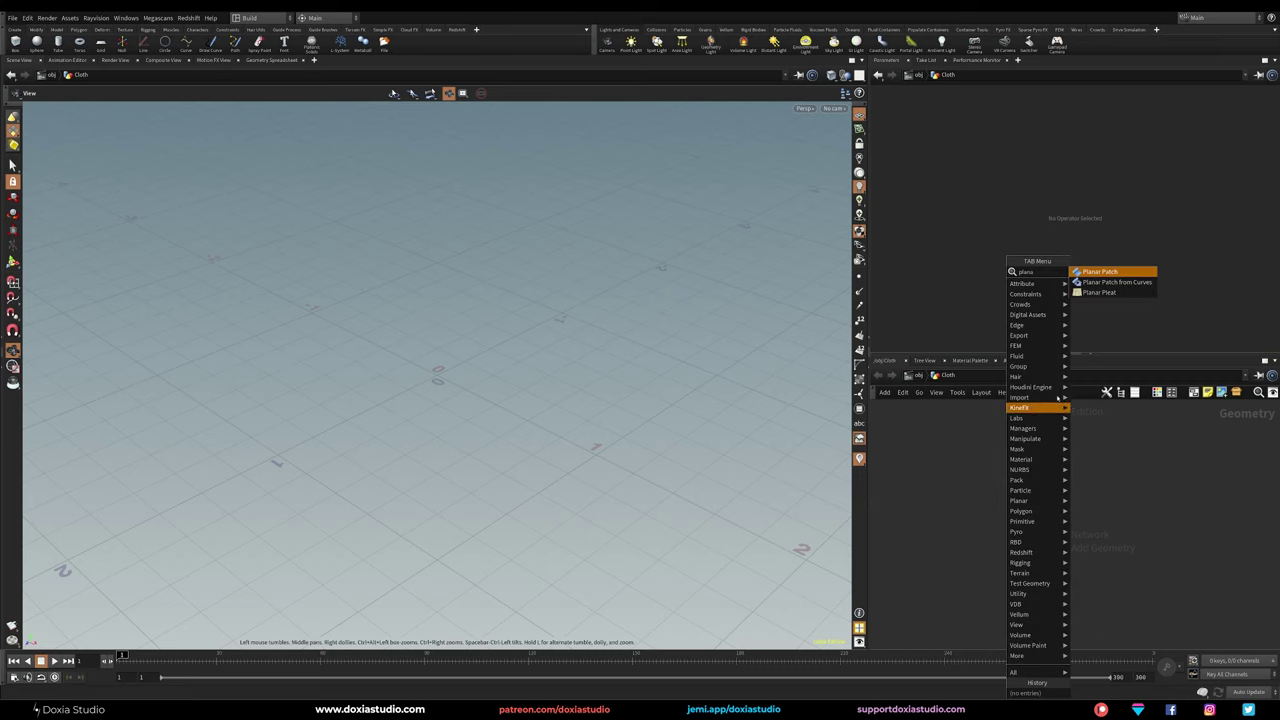
pyautogui.click(1100, 272)
pyautogui.click(964, 462)
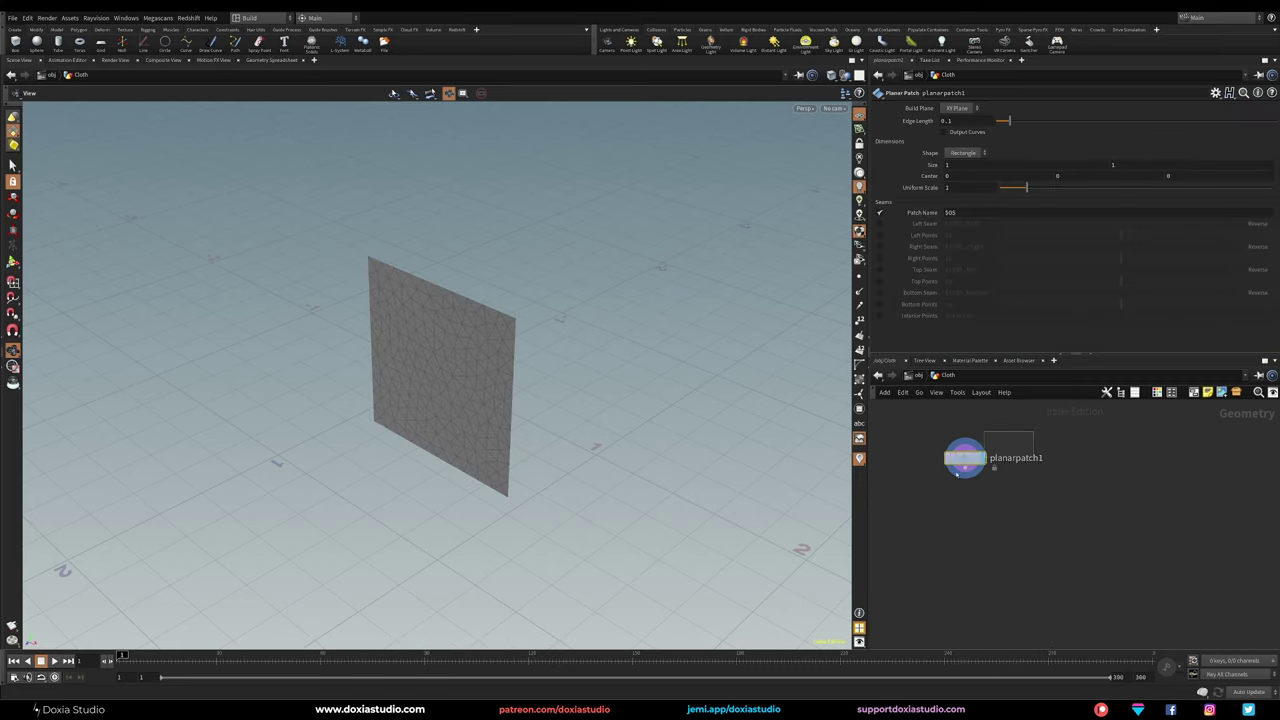
# Step: Set the planar patch's build plane to ZX Plane and its shape to Circle
pyautogui.click(958, 108)
pyautogui.click(957, 139)
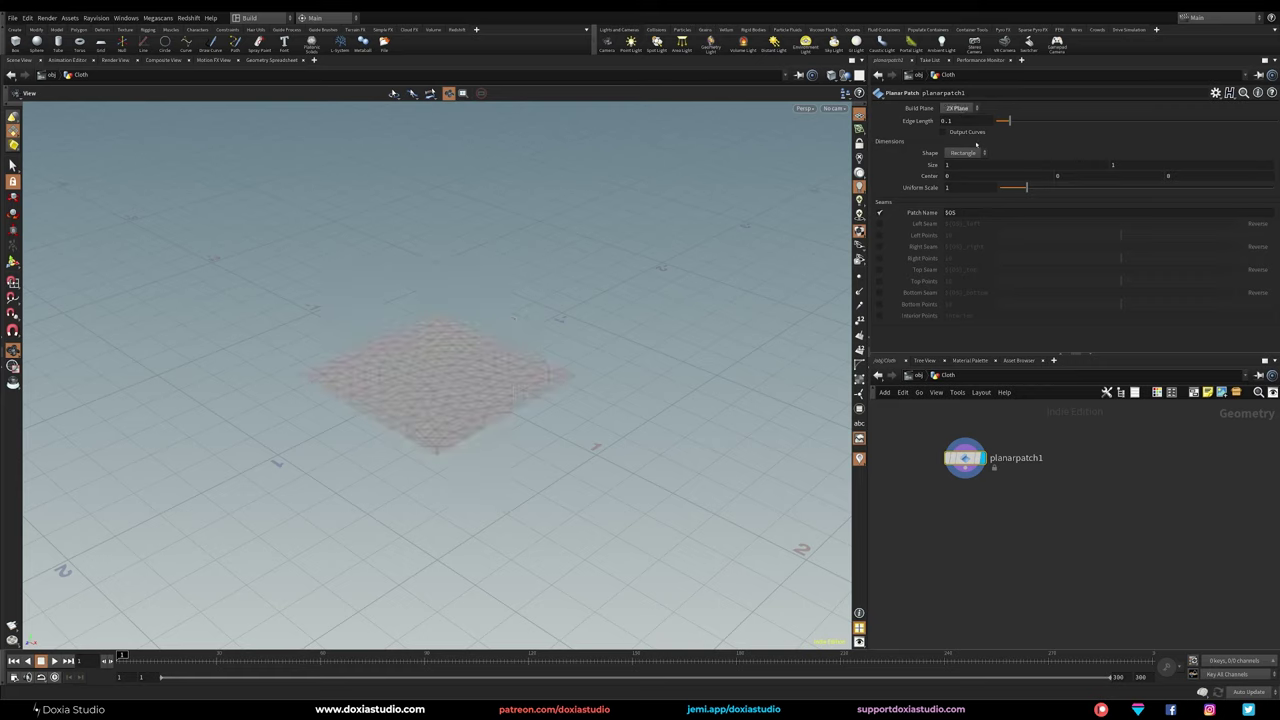
pyautogui.click(963, 153)
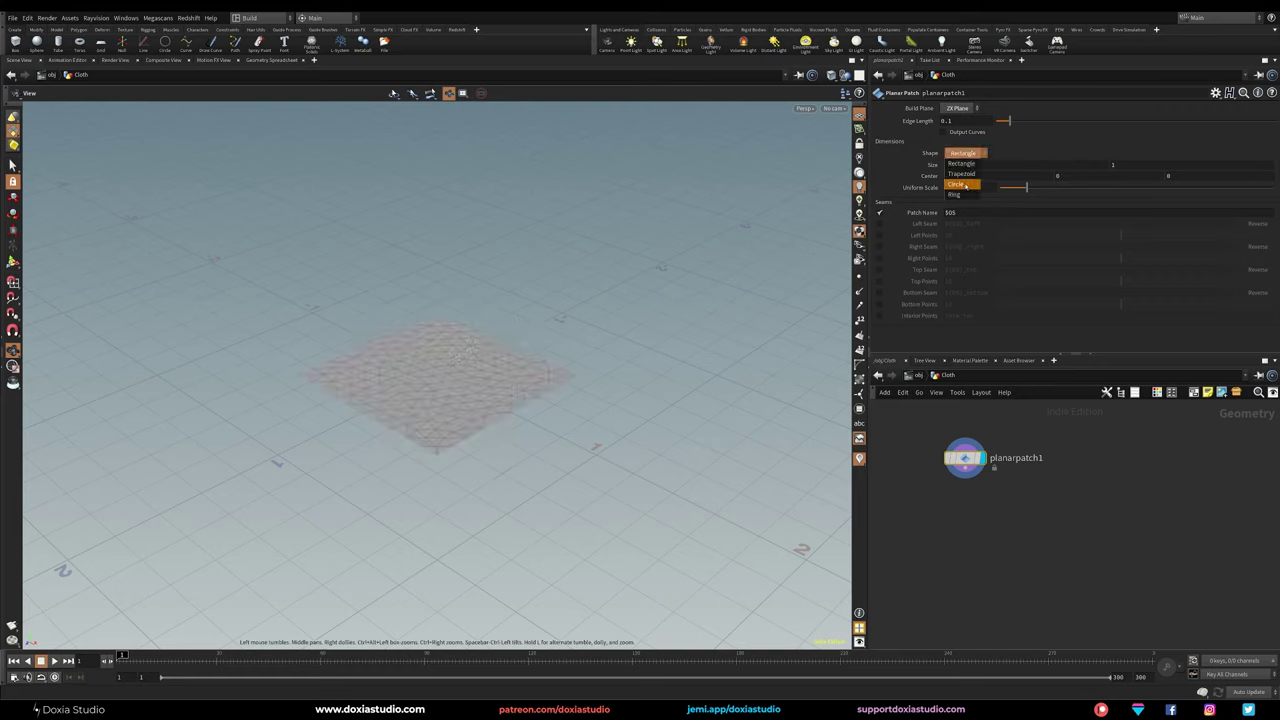
pyautogui.click(965, 180)
pyautogui.moveTo(434, 370); pyautogui.dragTo(636, 355)
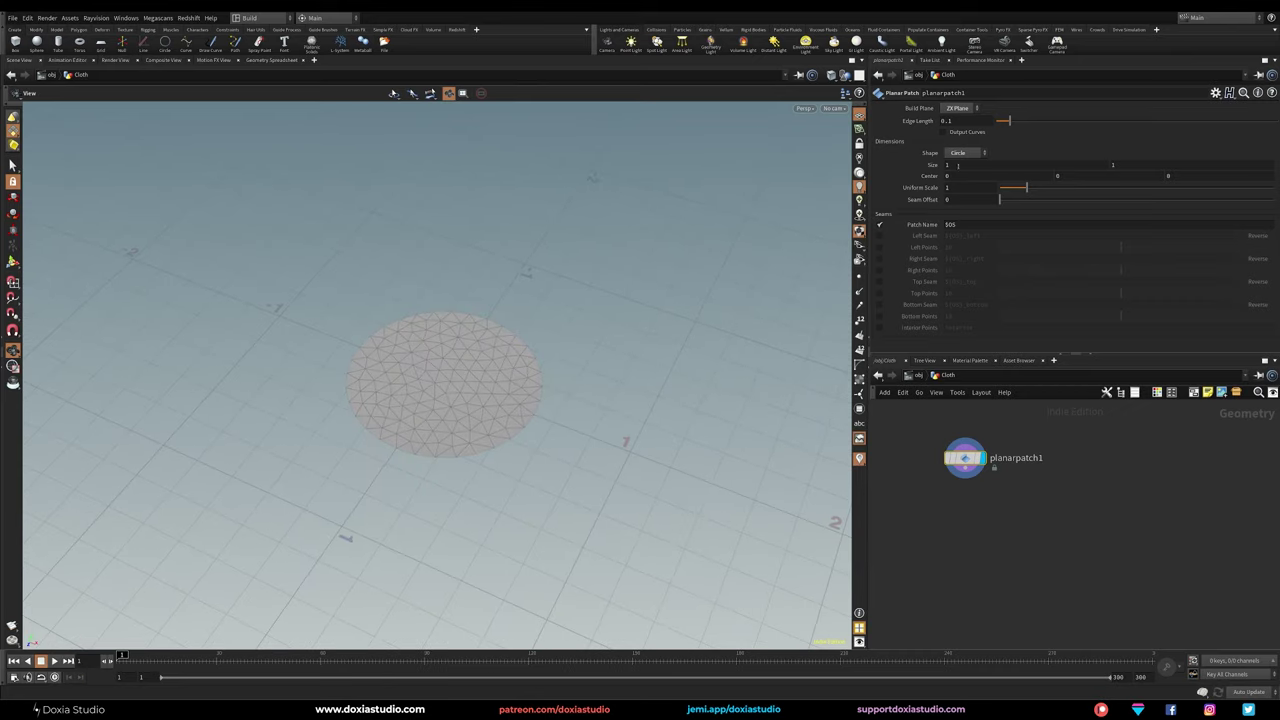
# Step: Link the patch's second size value to the first with a relative reference, and set the size to 2
pyautogui.rightClick(961, 165)
pyautogui.click(1040, 231)
pyautogui.rightClick(1129, 167)
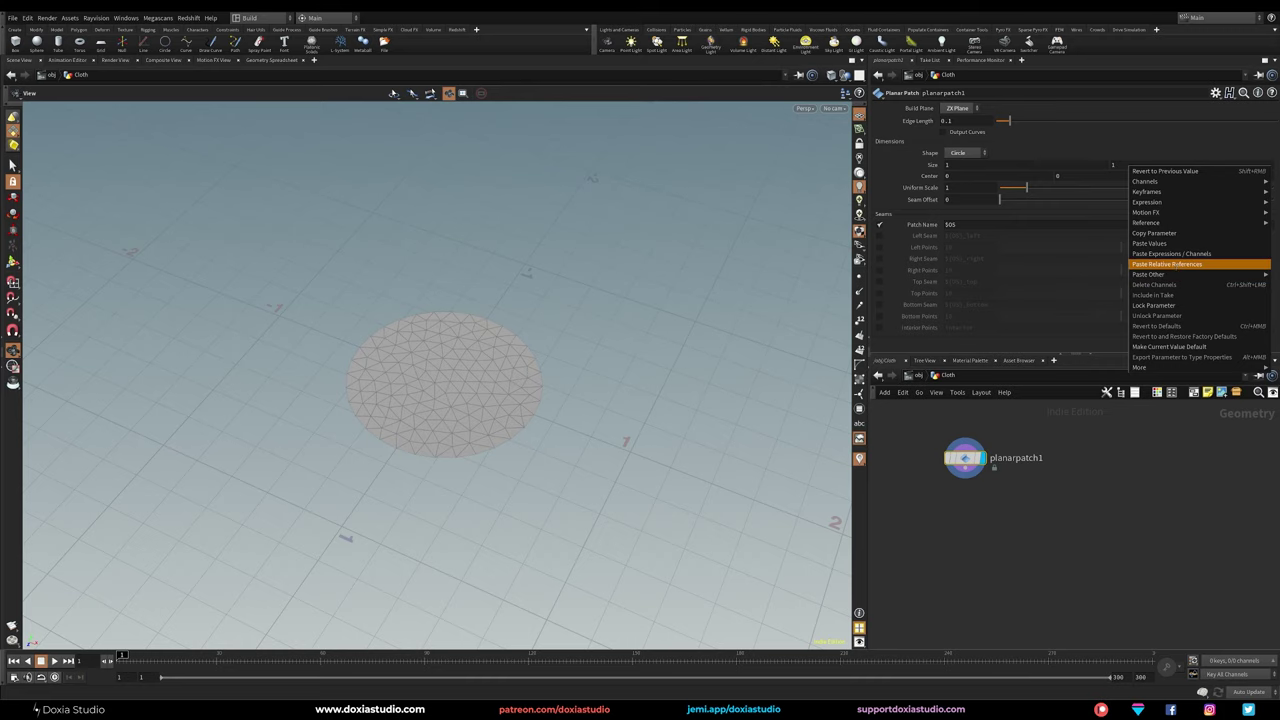
pyautogui.click(1160, 262)
pyautogui.write('2')
pyautogui.press('Return')
pyautogui.scroll(-3, 380, 378)
pyautogui.moveTo(380, 390); pyautogui.dragTo(445, 376)
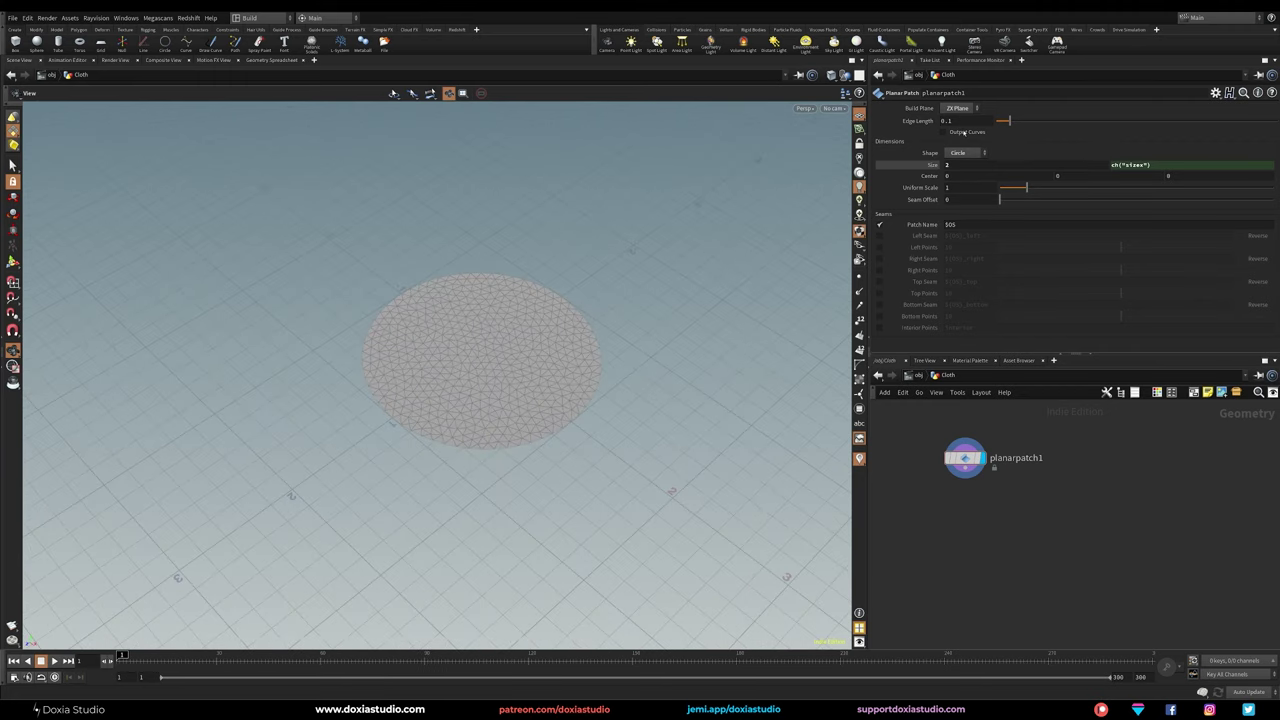
# Step: Try the Ring shape on the planar patch, and switch it back to Circle
pyautogui.click(955, 194)
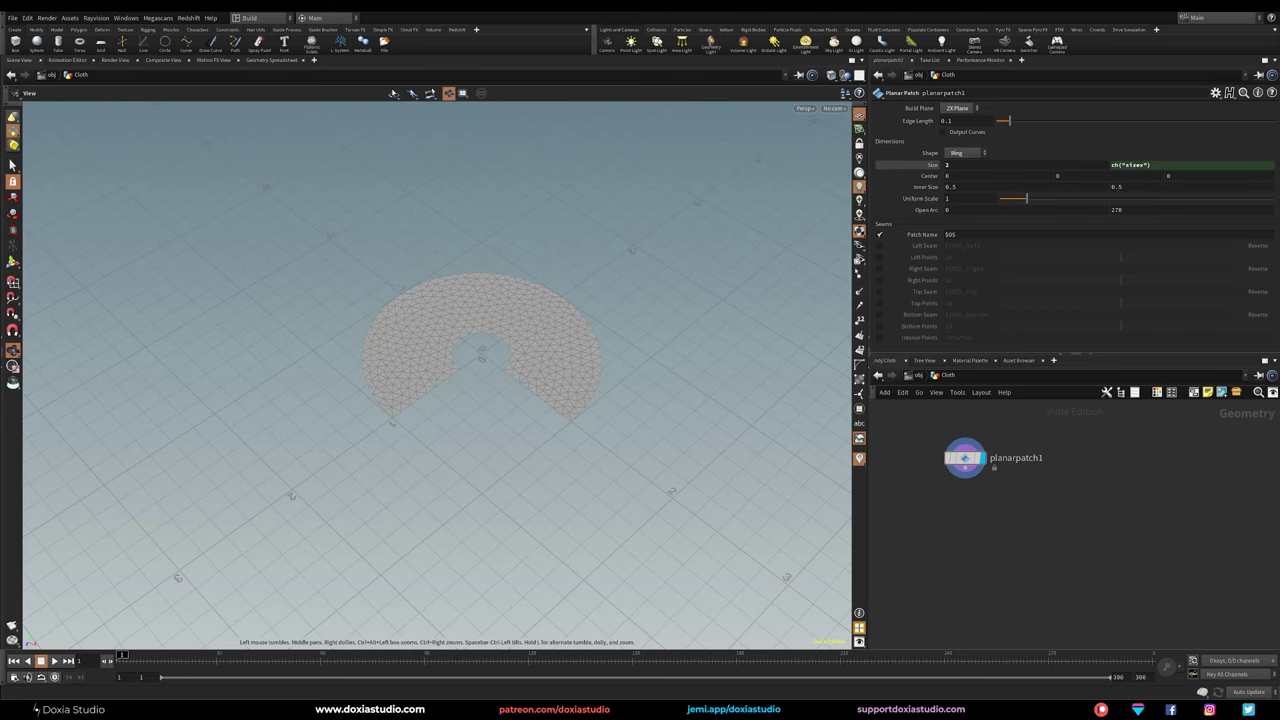
pyautogui.click(964, 153)
pyautogui.click(958, 185)
# Step: Set the planar patch's edge length to 0.05 for a denser mesh and reposition its node in the network
pyautogui.moveTo(526, 386); pyautogui.dragTo(556, 392)
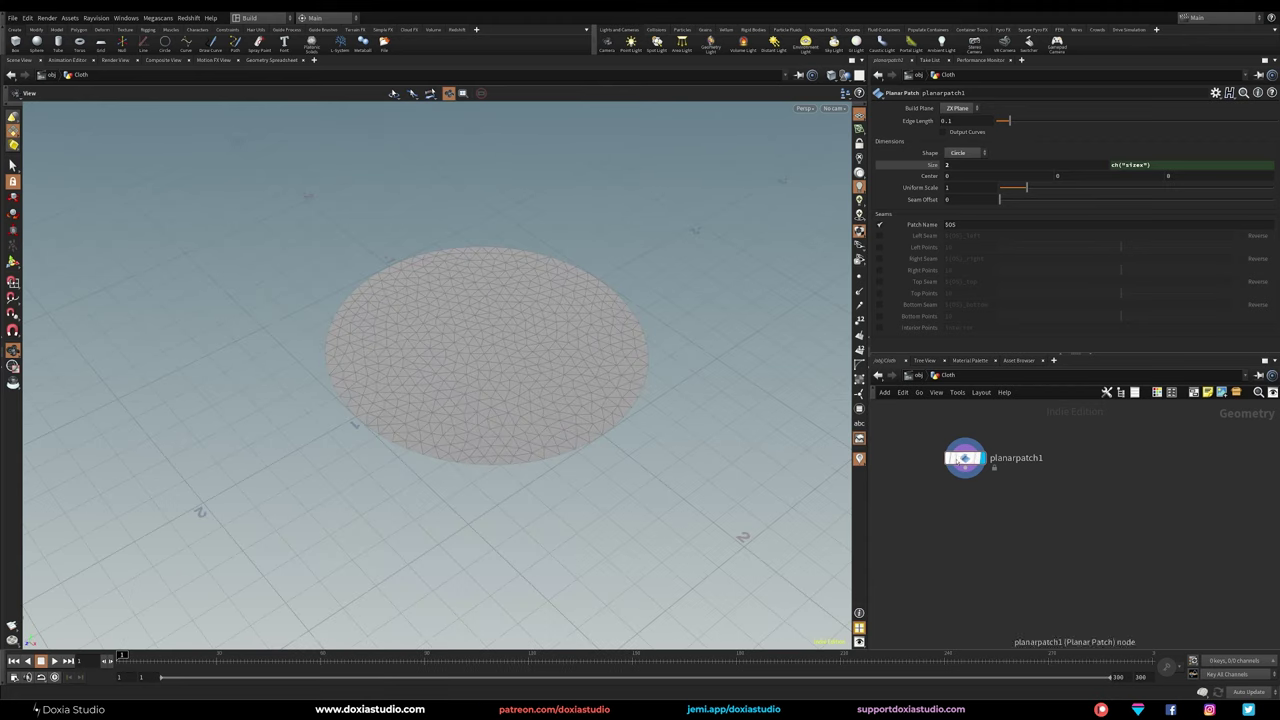
pyautogui.moveTo(965, 458); pyautogui.dragTo(942, 443)
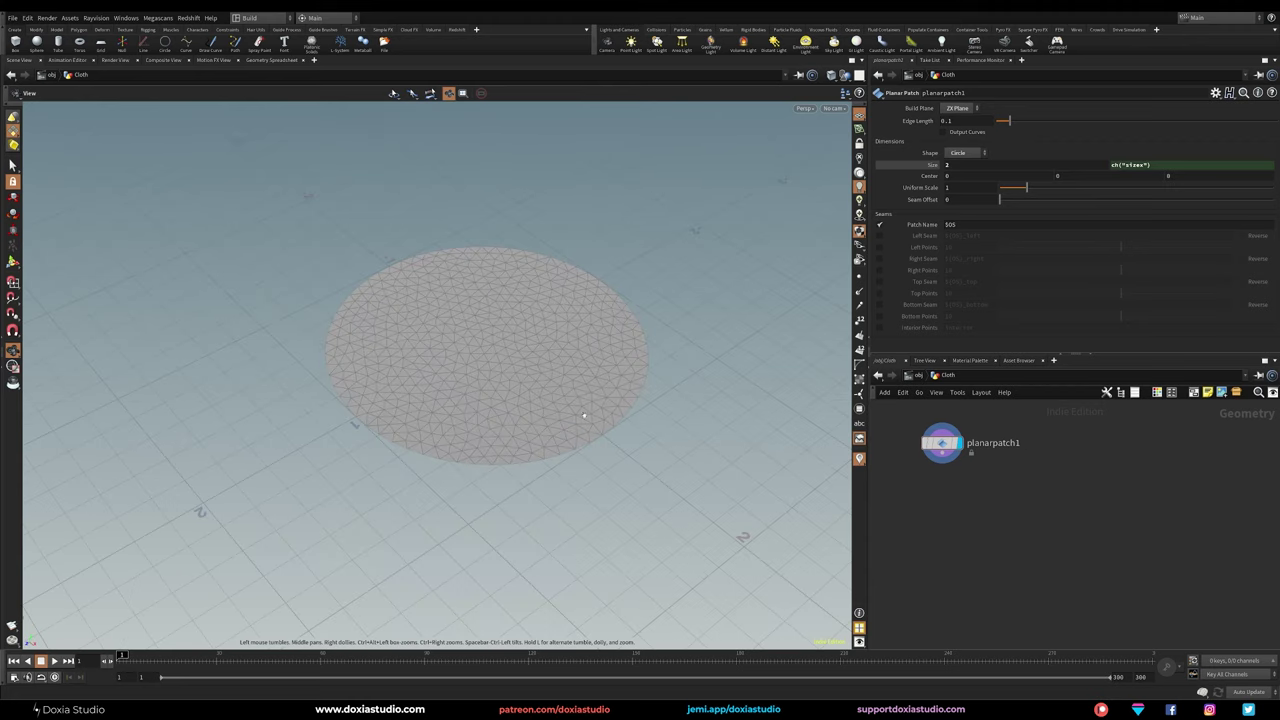
pyautogui.scroll(6, 567, 420)
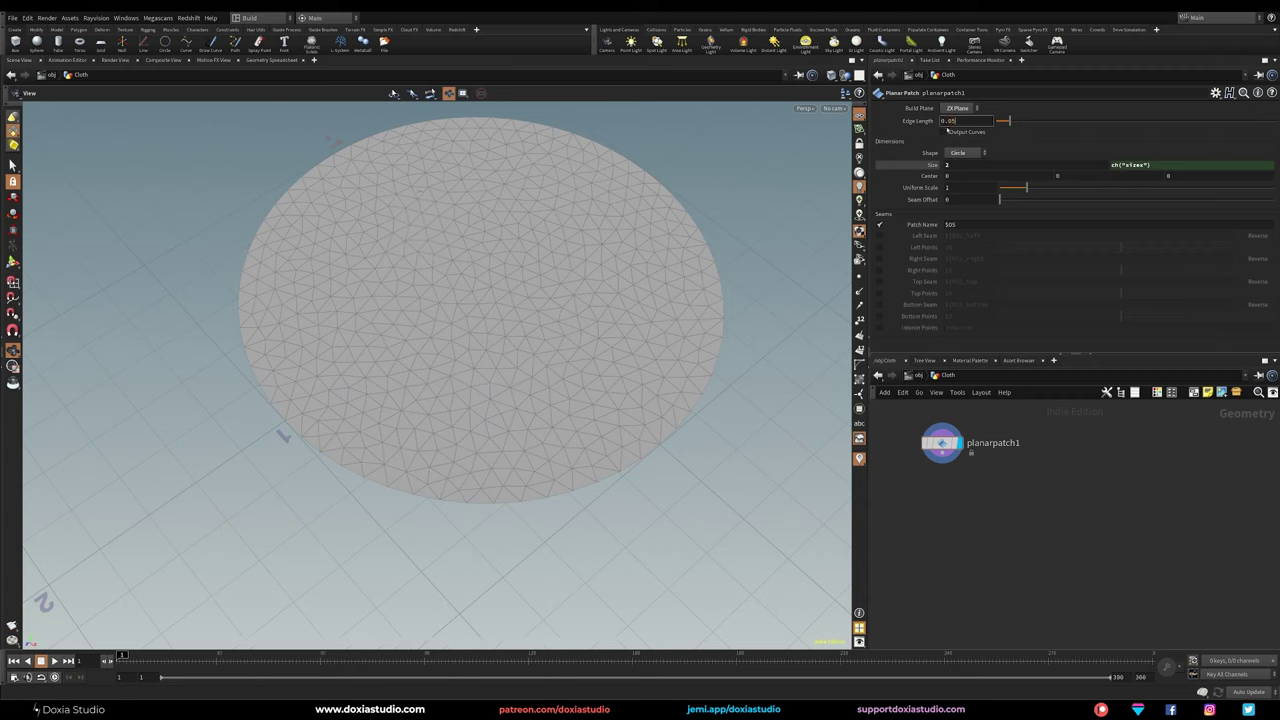
pyautogui.moveTo(566, 343); pyautogui.dragTo(554, 374, button='right')
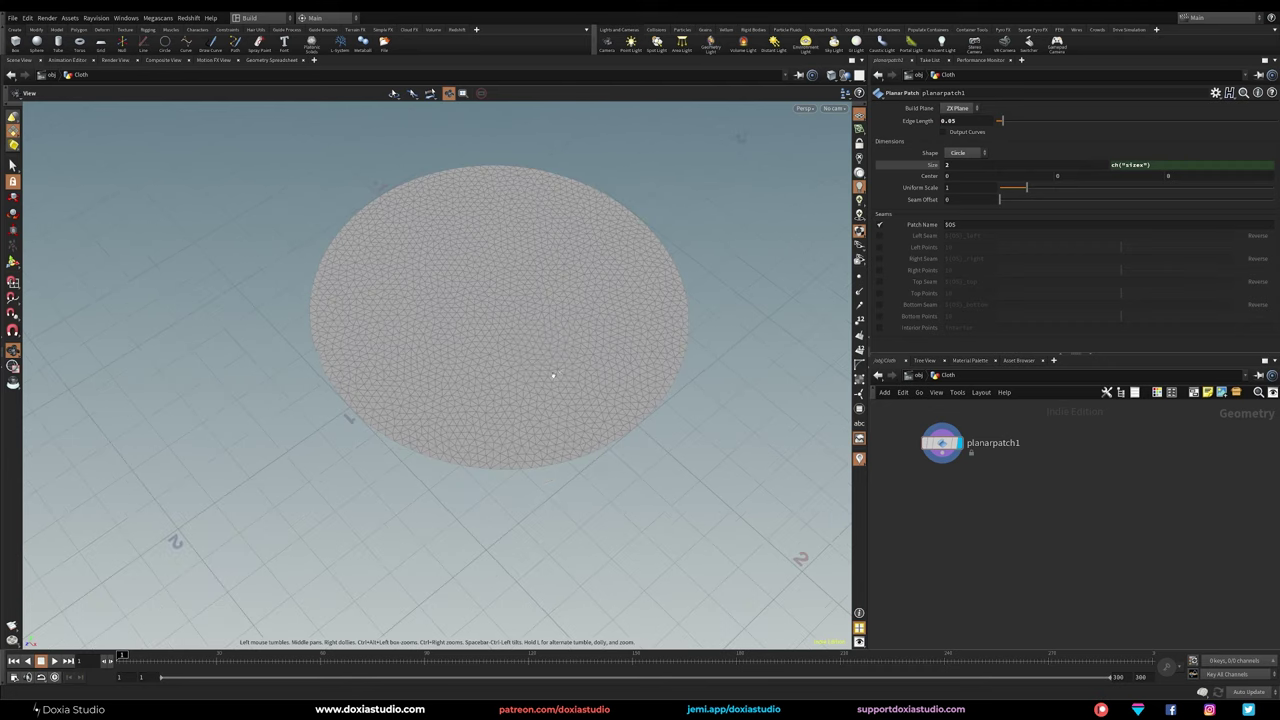
pyautogui.moveTo(554, 374); pyautogui.dragTo(619, 389)
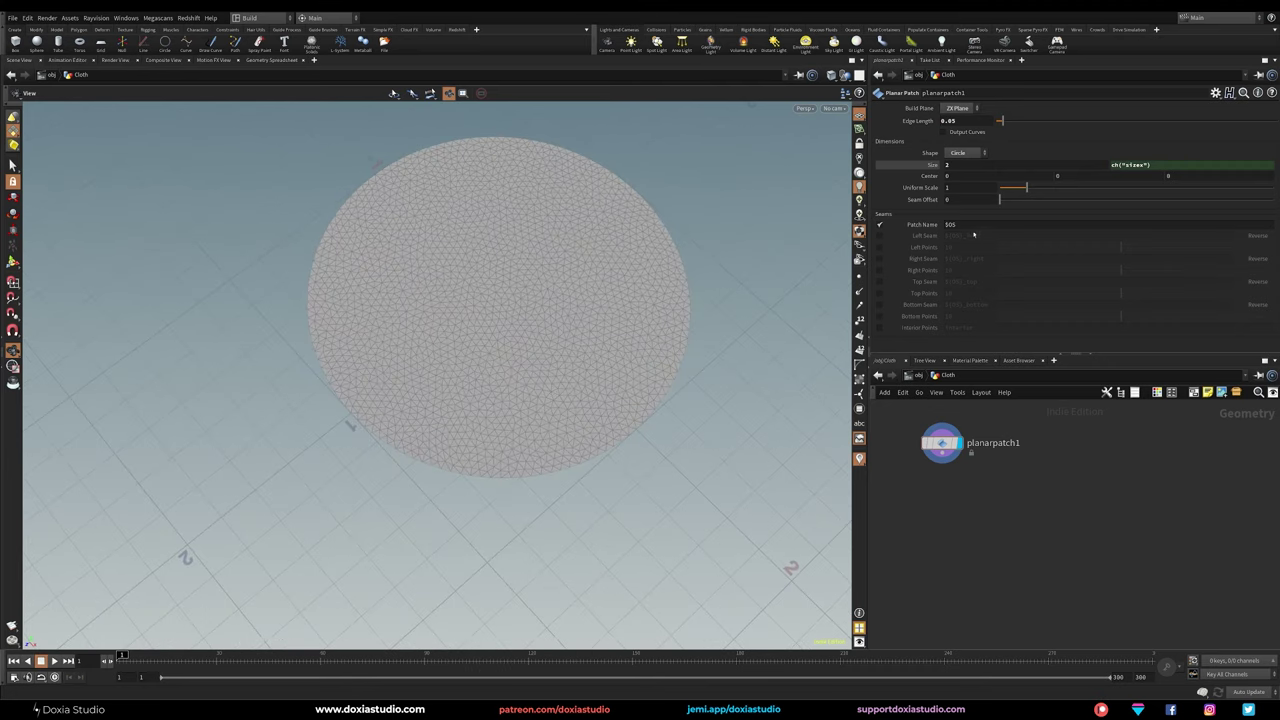
pyautogui.moveTo(922, 425); pyautogui.dragTo(936, 421)
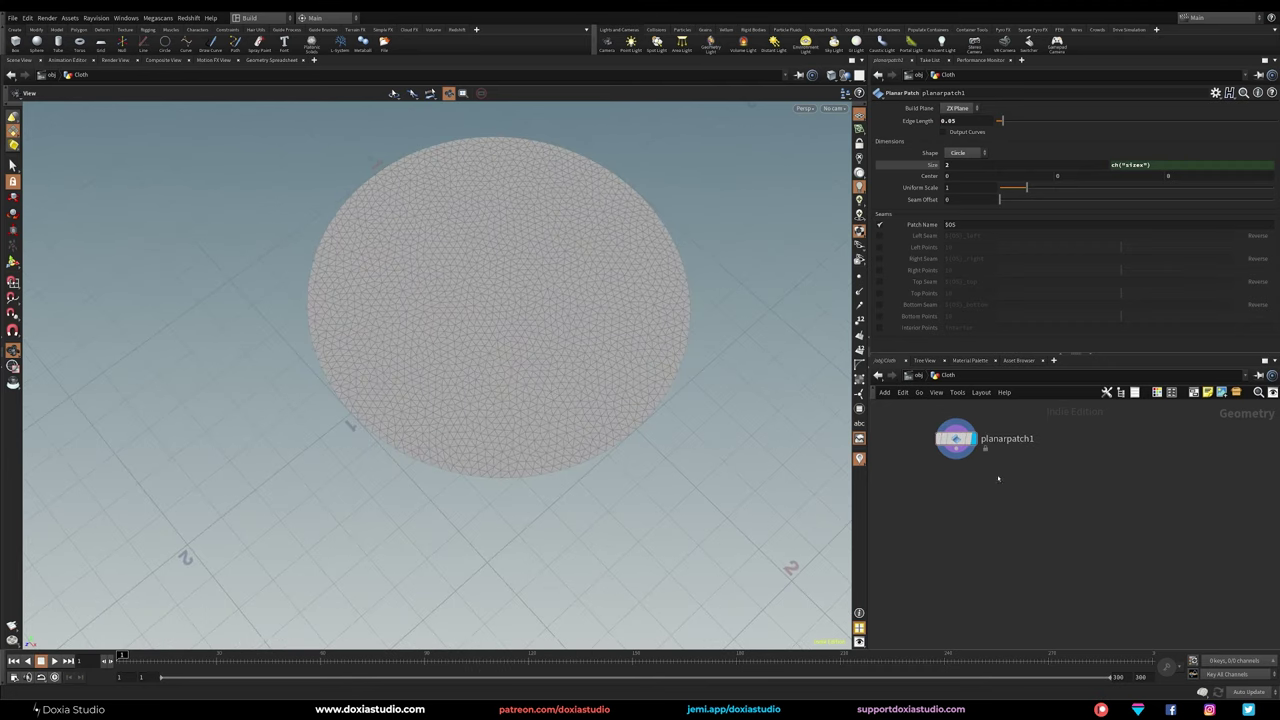
# Step: Add a Vellum Configure Cloth node below the planar patch, fed by its output, and recheck the reference images
pyautogui.press('Tab')
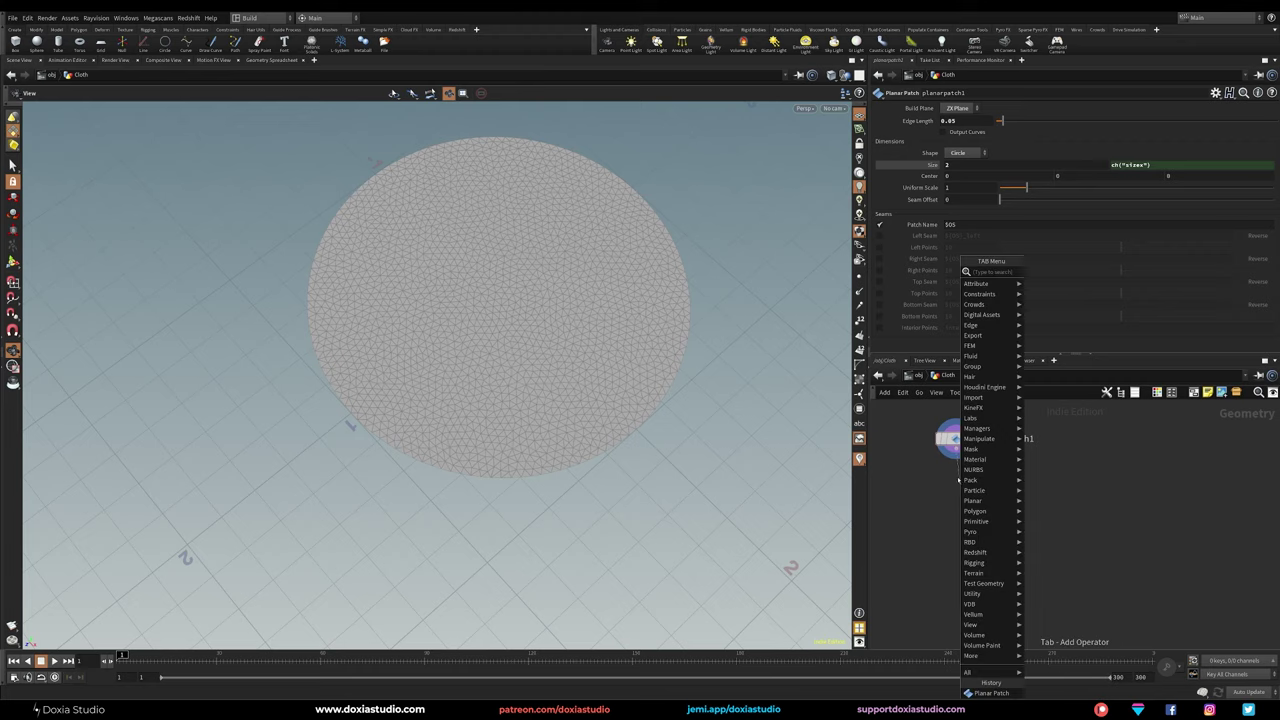
pyautogui.write('cloth')
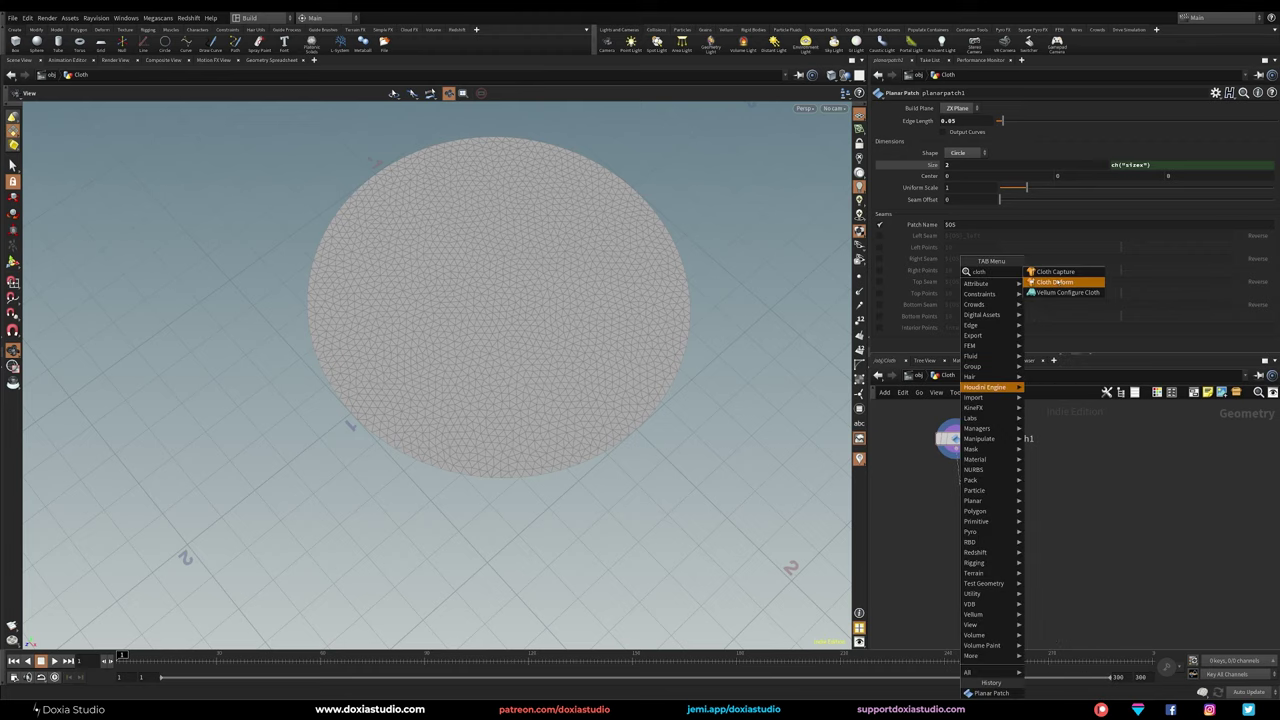
pyautogui.click(1068, 292)
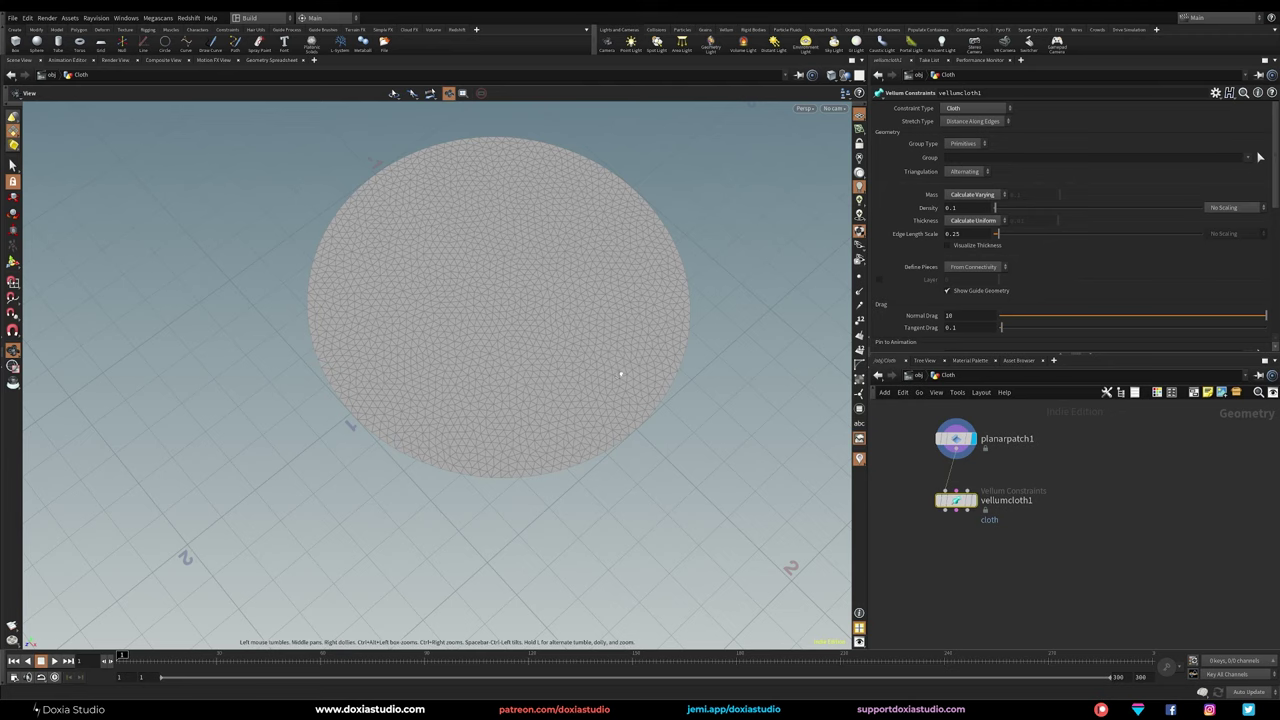
pyautogui.hotkey('alt', 'Tab')
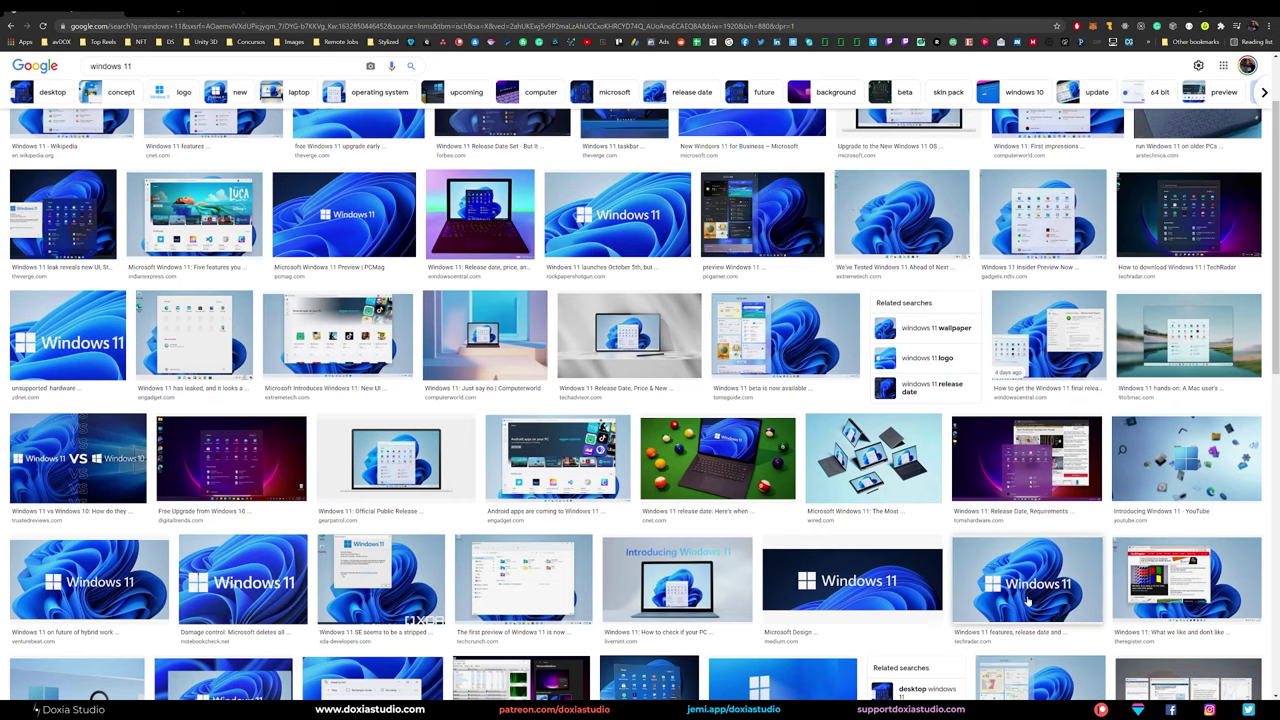
pyautogui.hotkey('alt', 'Tab')
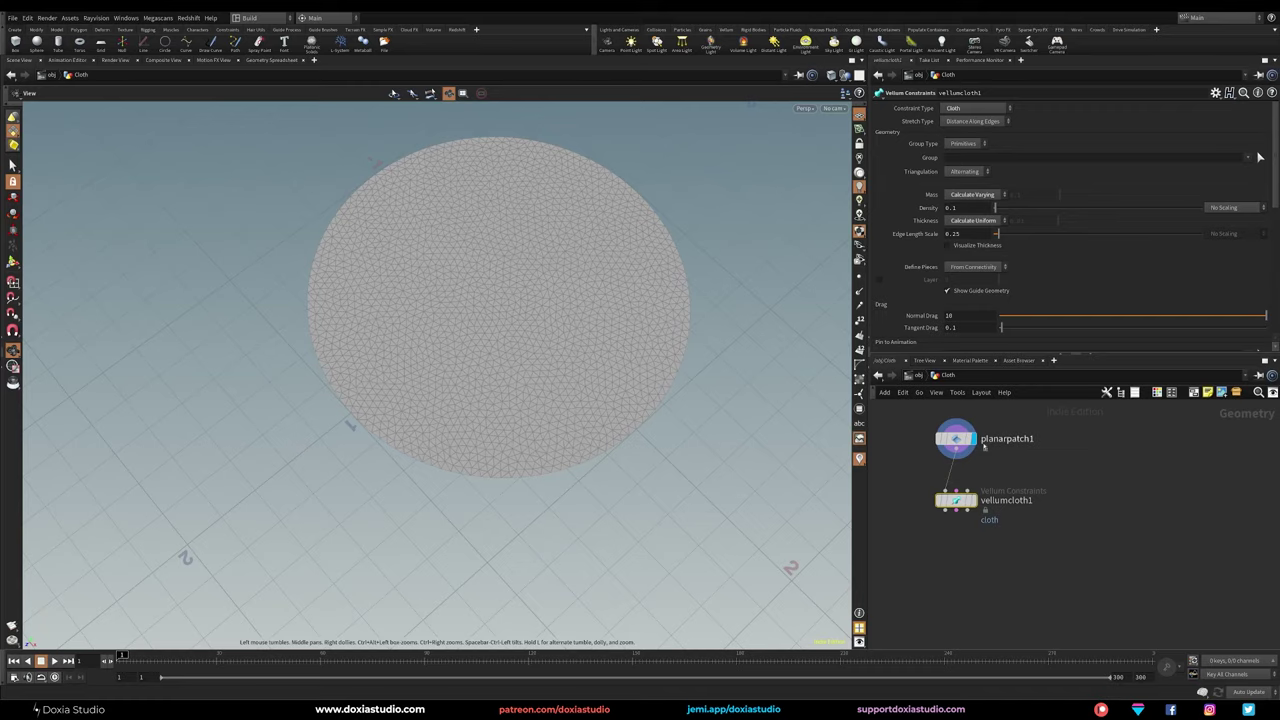
# Step: Space the two nodes apart and insert a Group node on the wire between the planar patch and the Vellum cloth
pyautogui.moveTo(955, 500); pyautogui.dragTo(943, 540)
pyautogui.moveTo(955, 438); pyautogui.dragTo(938, 431)
pyautogui.press('Tab')
pyautogui.write('group')
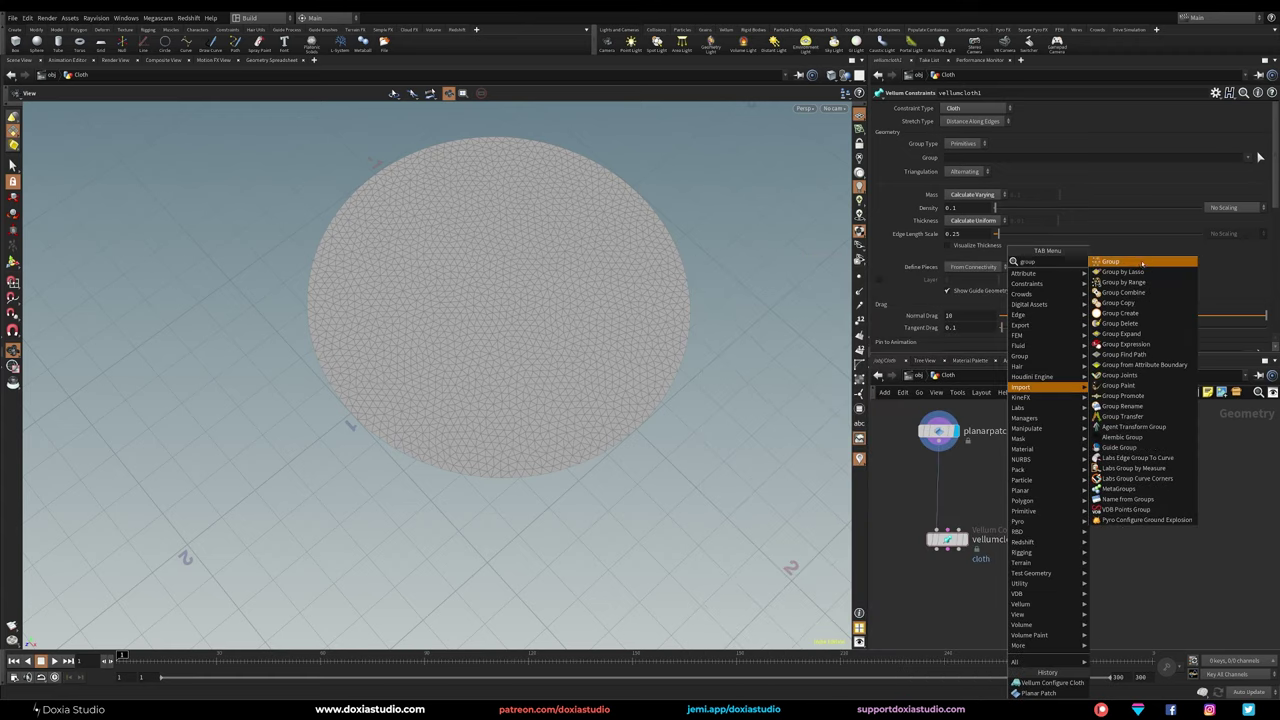
pyautogui.click(1137, 262)
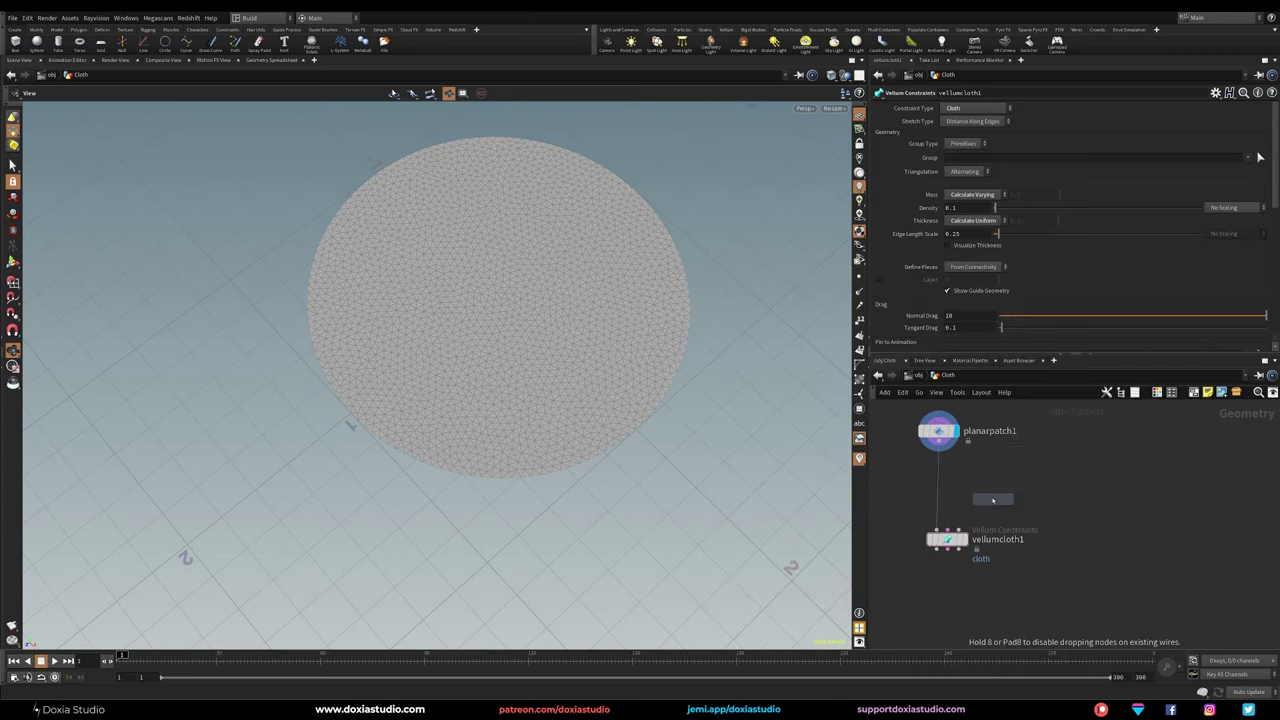
pyautogui.click(980, 492)
pyautogui.moveTo(980, 492); pyautogui.dragTo(939, 476)
# Step: Name the group pinPTS with type Points, disable its base group, and enable Keep in Bounding Regions
pyautogui.click(960, 120)
pyautogui.click(960, 131)
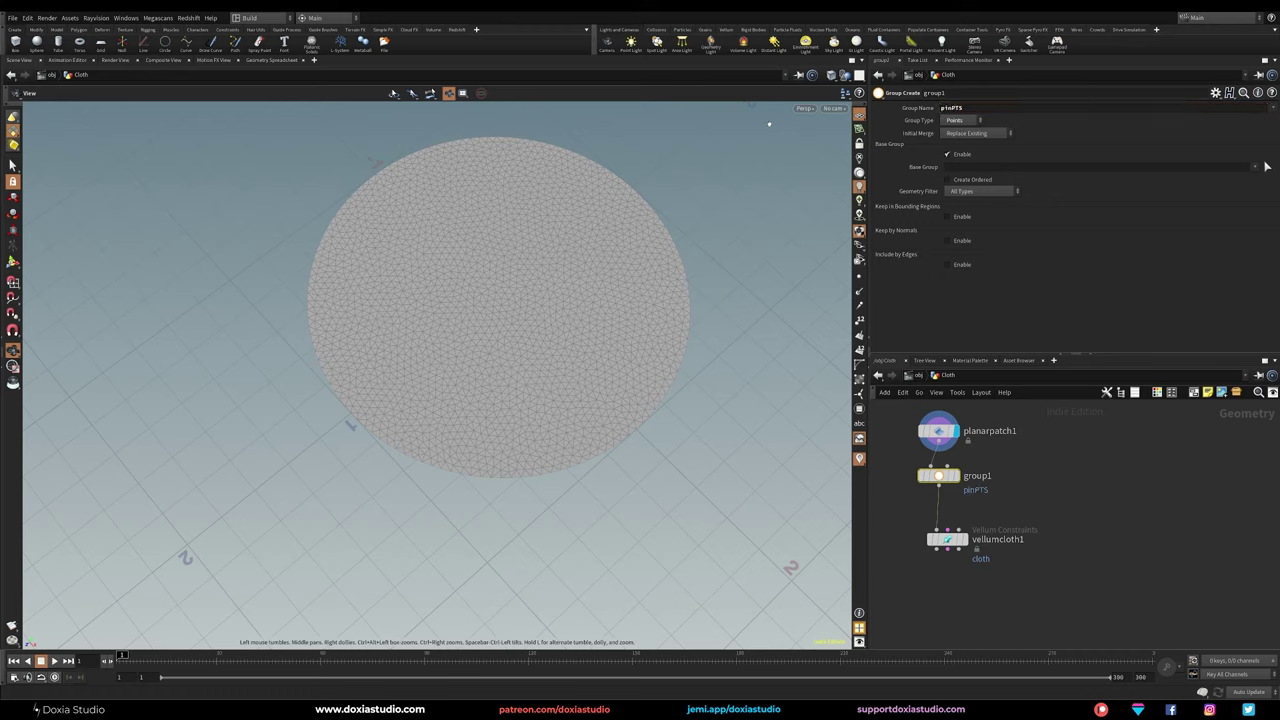
pyautogui.click(955, 155)
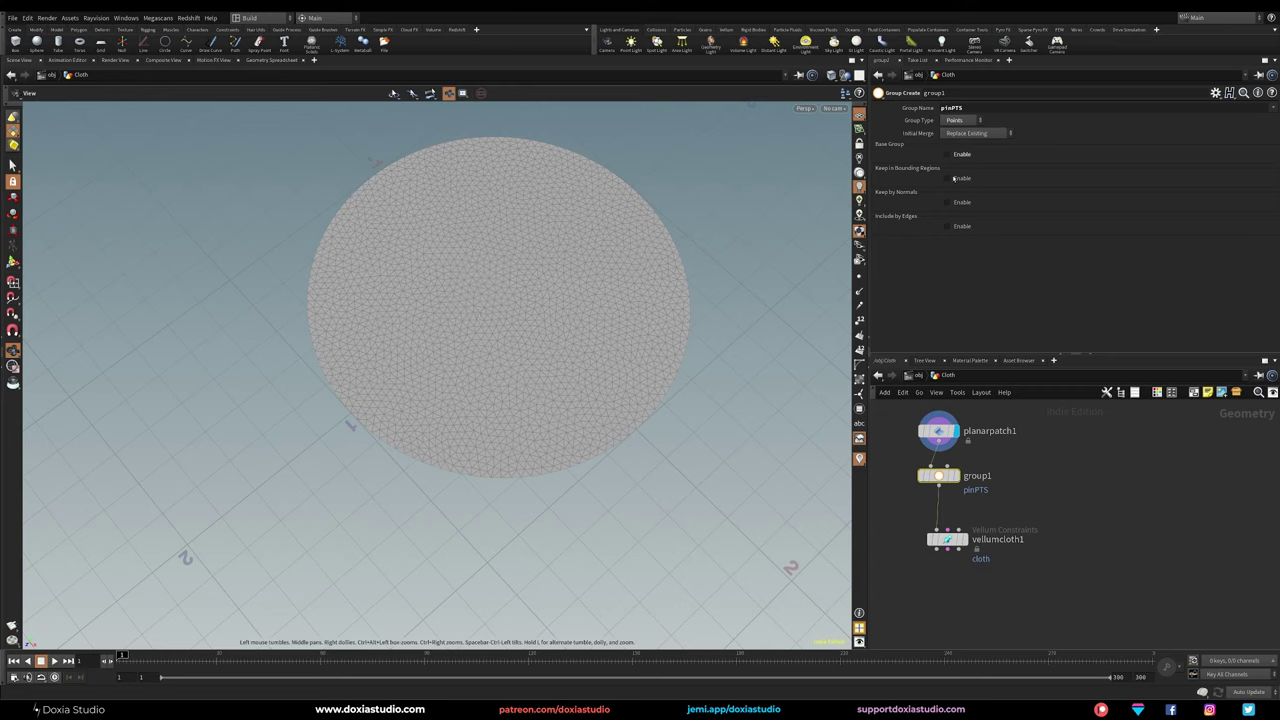
pyautogui.click(947, 178)
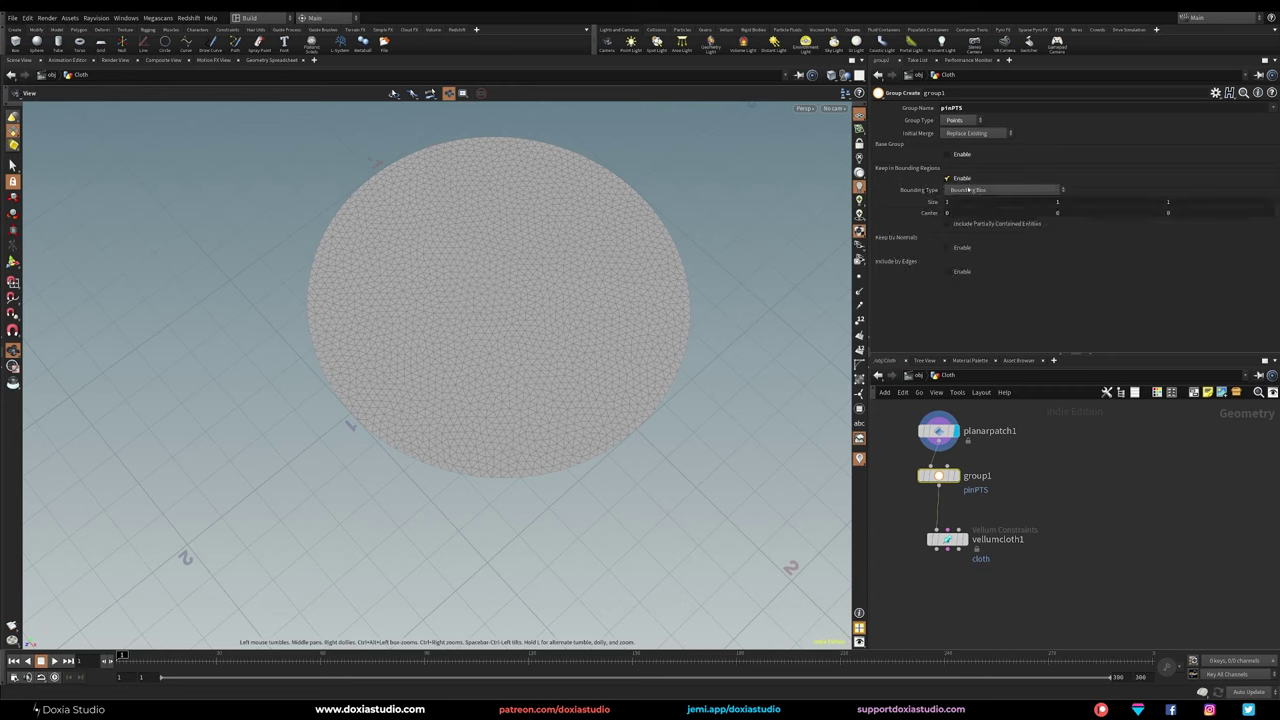
# Step: Set the pinPTS group's bounding type to Bounding Sphere and display the group node to inspect its region on the patch
pyautogui.click(968, 190)
pyautogui.click(971, 211)
pyautogui.click(955, 475)
pyautogui.moveTo(469, 362); pyautogui.dragTo(510, 303)
pyautogui.moveTo(448, 307); pyautogui.dragTo(502, 359, button='right')
pyautogui.moveTo(530, 354); pyautogui.dragTo(571, 272)
pyautogui.moveTo(511, 326); pyautogui.dragTo(600, 306)
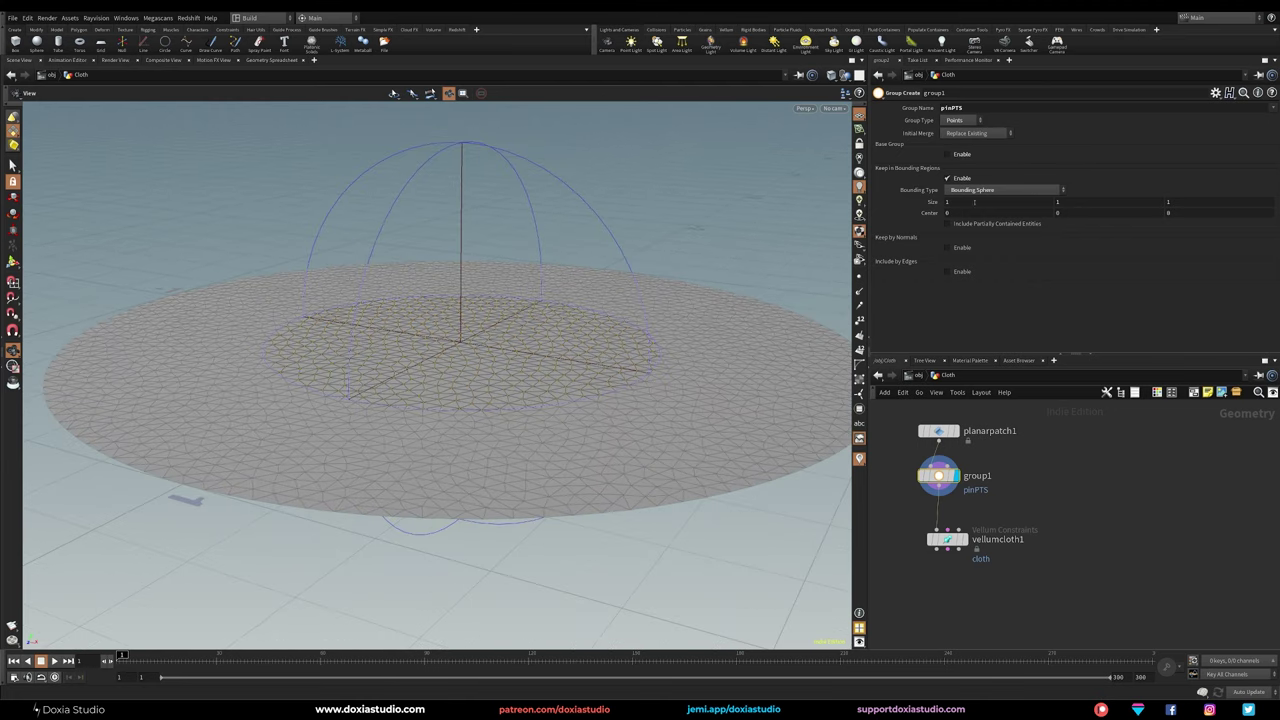
# Step: Set the bounding sphere's X size to 0.15 and link its Y and Z sizes to the X value
pyautogui.moveTo(936, 200)
pyautogui.mouseDown(button='middle')
pyautogui.moveTo(885, 210)
pyautogui.moveTo(931, 218)
pyautogui.mouseUp(button='middle')
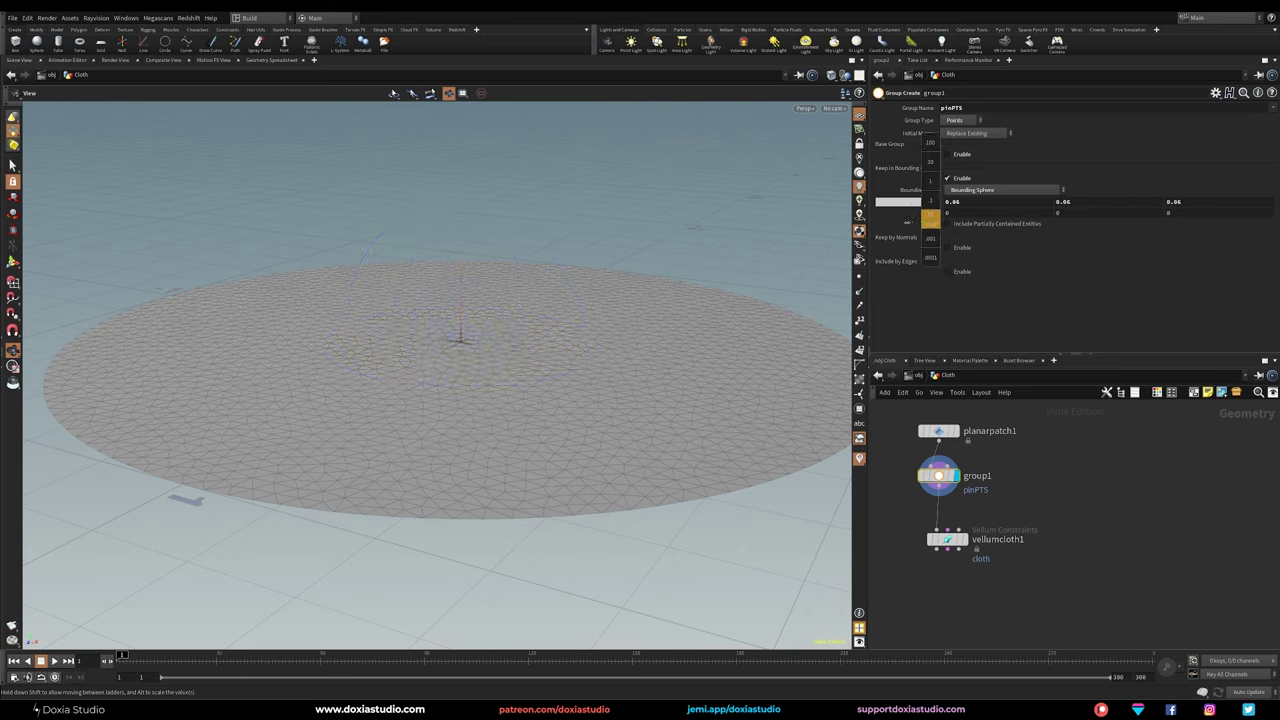
pyautogui.moveTo(930, 218); pyautogui.dragTo(948, 223, button='middle')
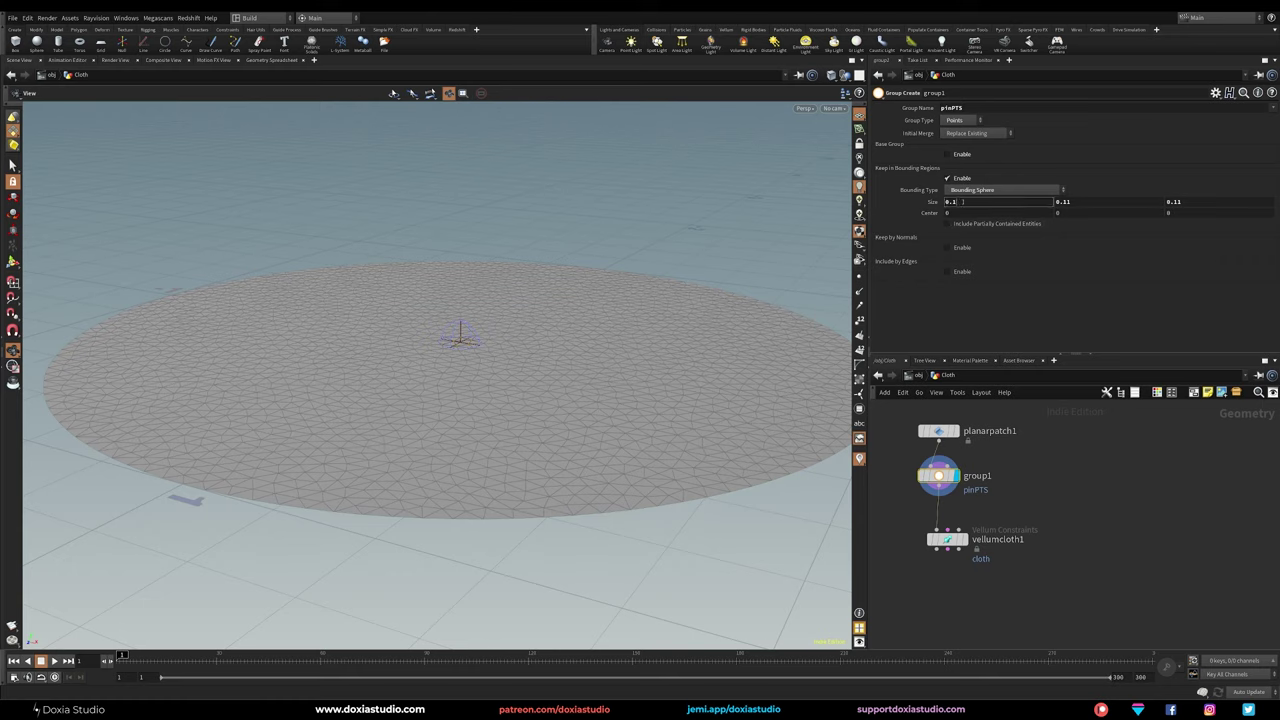
pyautogui.rightClick(976, 203)
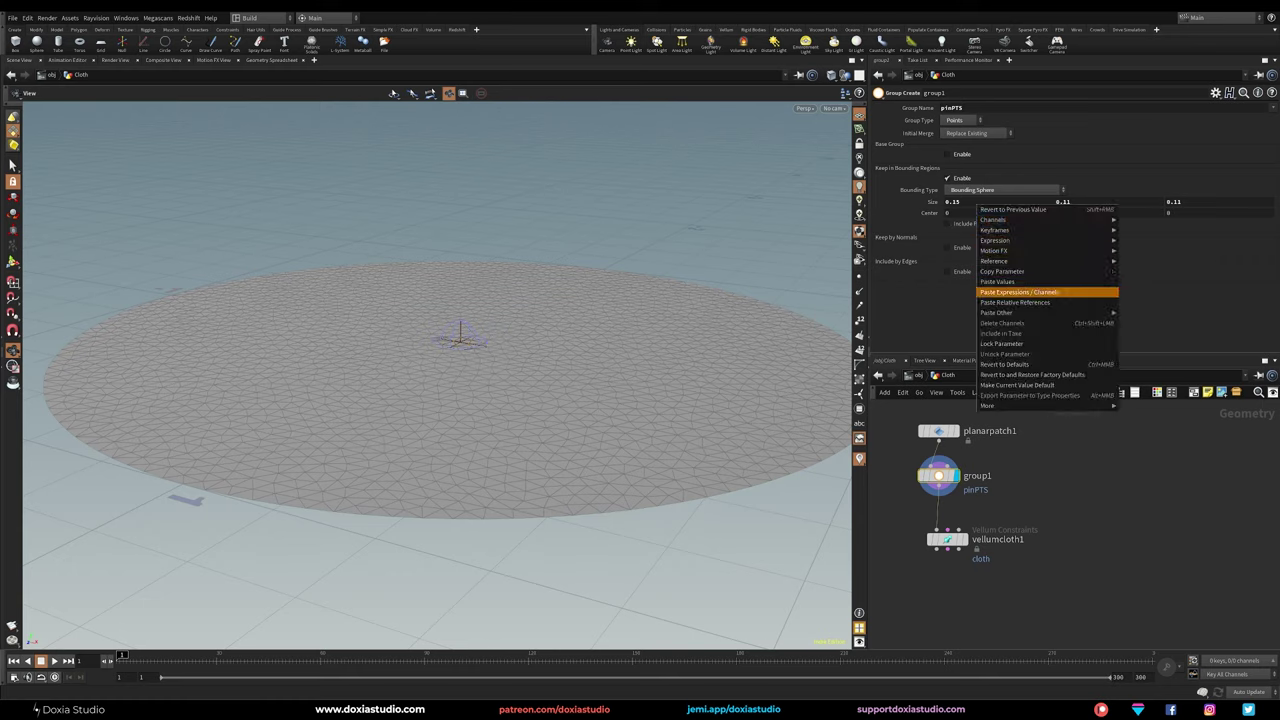
pyautogui.click(1015, 271)
pyautogui.rightClick(1086, 201)
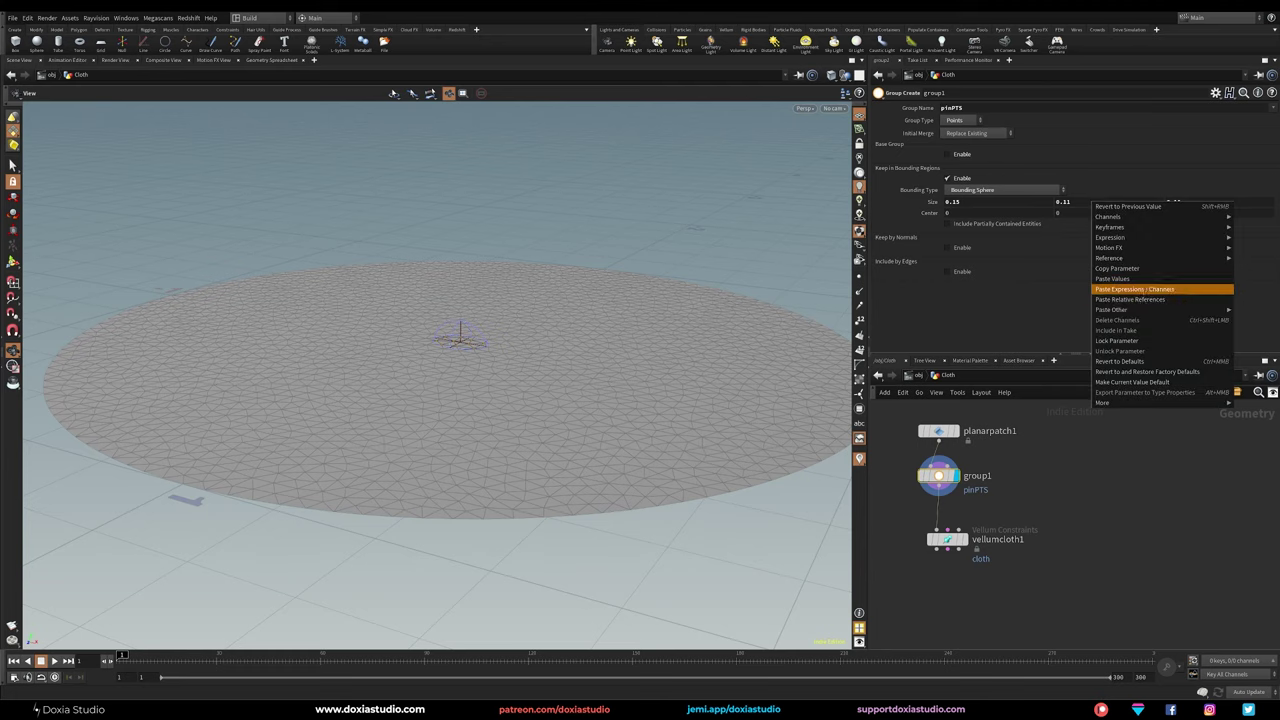
pyautogui.click(1175, 290)
pyautogui.rightClick(1196, 202)
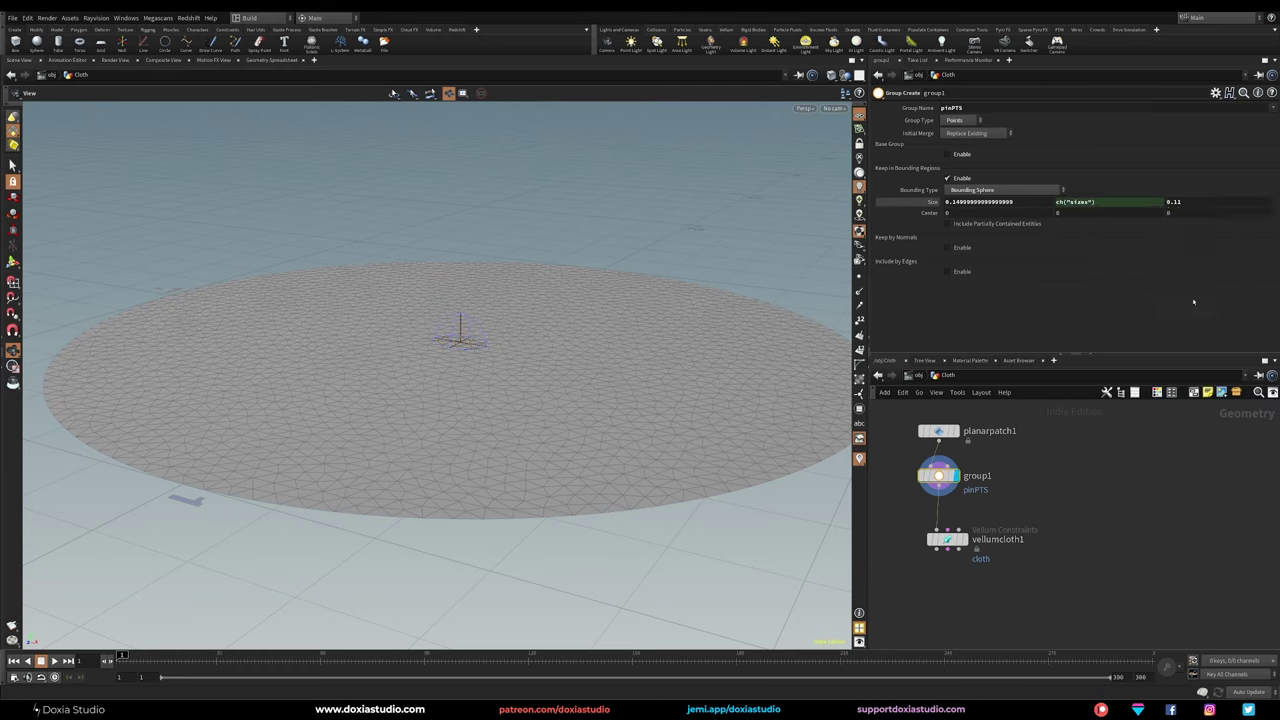
pyautogui.click(1192, 296)
pyautogui.moveTo(511, 354); pyautogui.dragTo(430, 545)
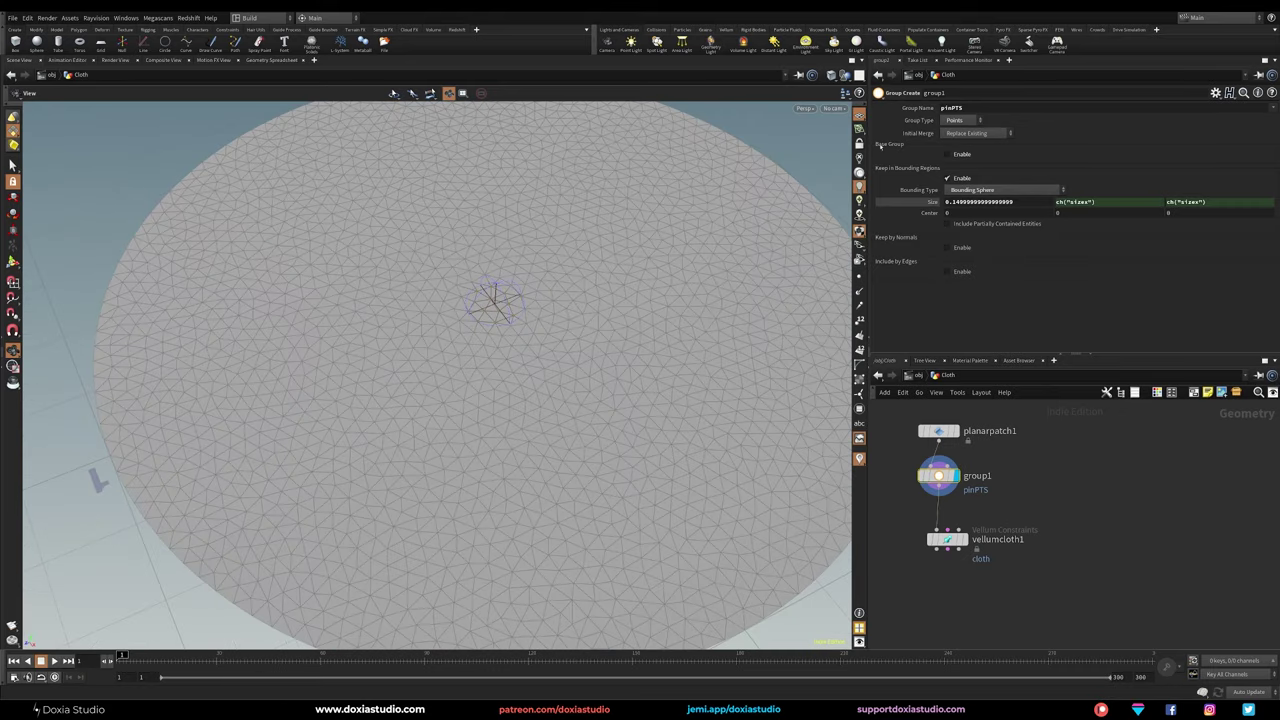
# Step: Display the Vellum cloth node and set its Pin Points to the pinPTS group
pyautogui.moveTo(1099, 469); pyautogui.dragTo(1099, 405, button='middle')
pyautogui.moveTo(963, 480); pyautogui.dragTo(955, 478)
pyautogui.click(961, 494)
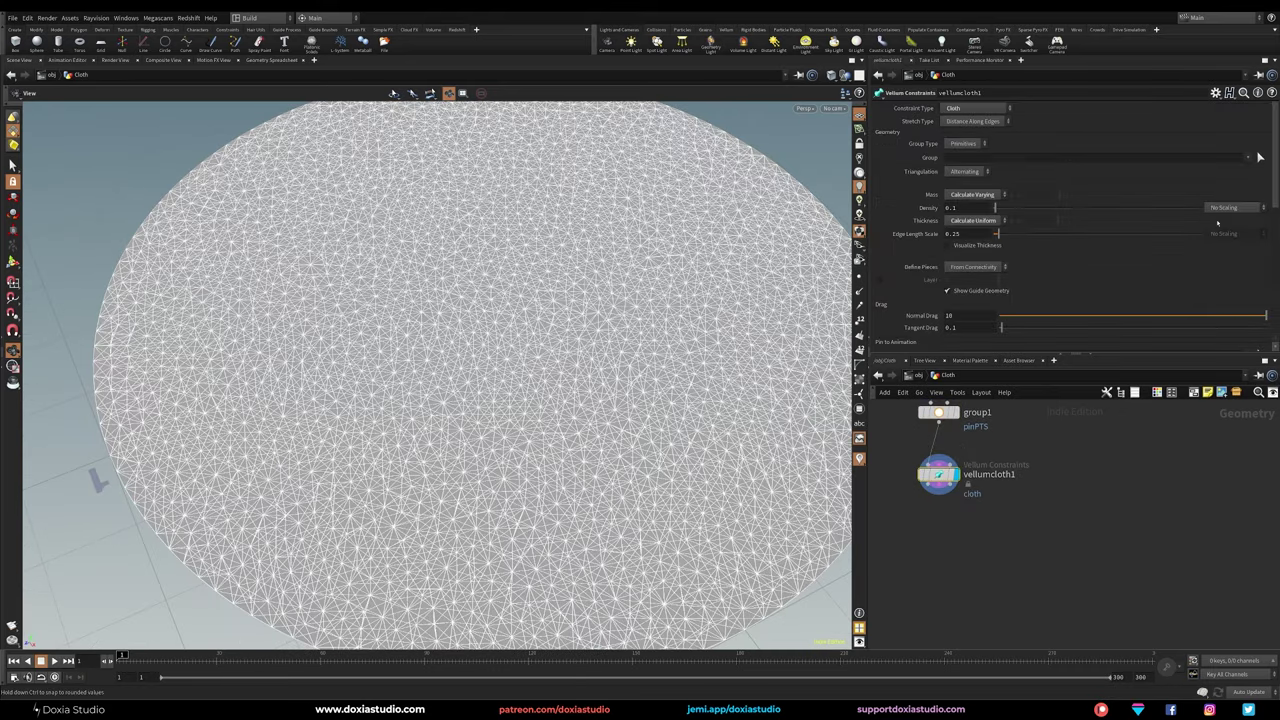
pyautogui.scroll(-5, 1259, 157)
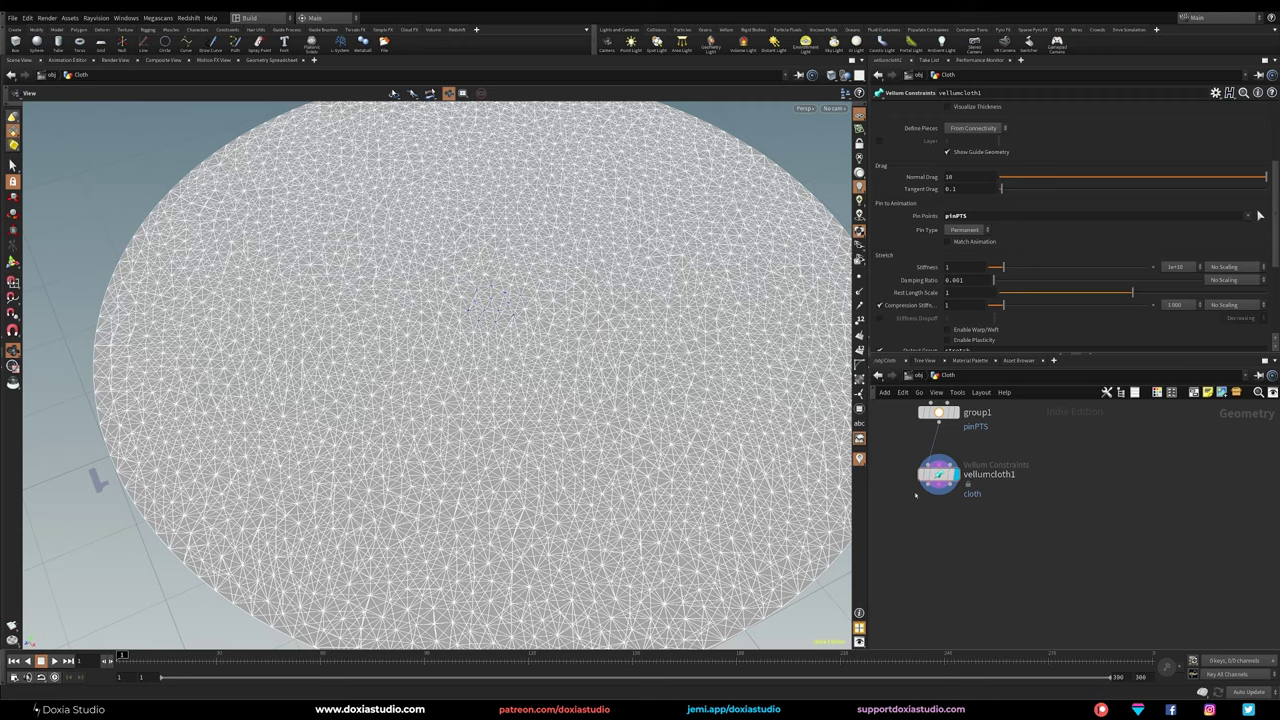
# Step: Add a Vellum Solver wired below the Vellum cloth node, align it, and display its result
pyautogui.press('Tab')
pyautogui.write('solver')
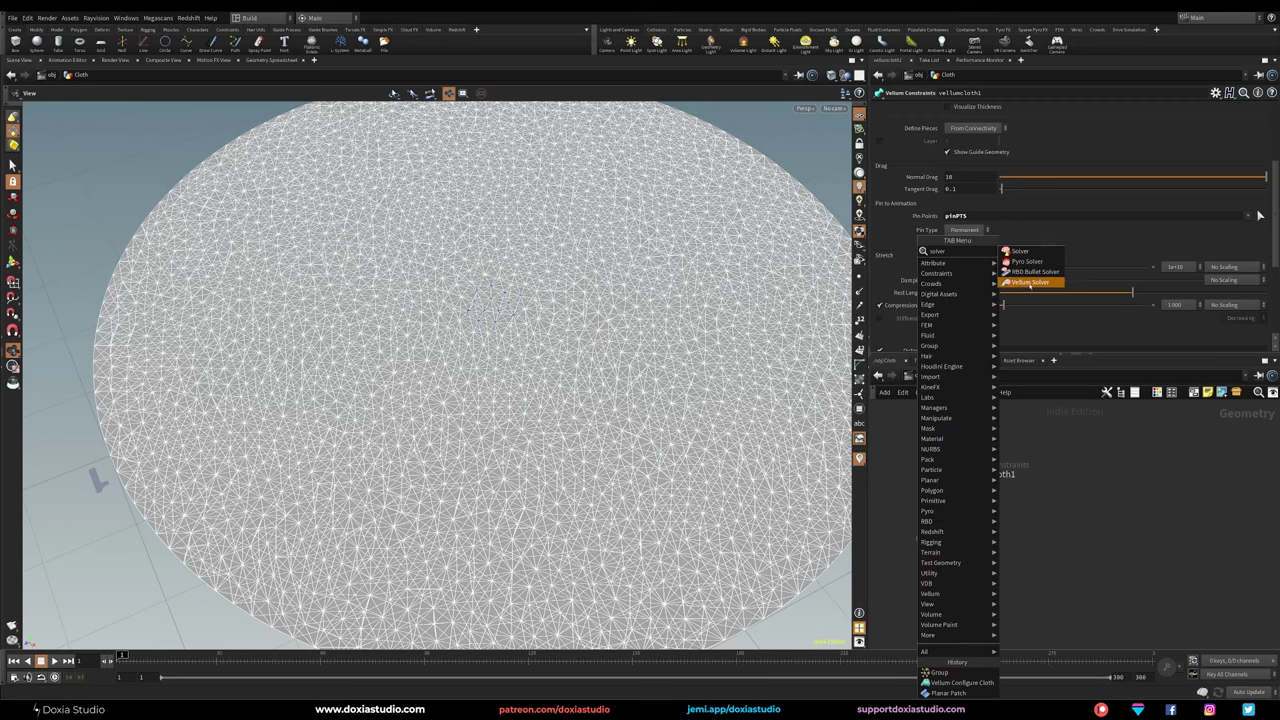
pyautogui.click(1030, 283)
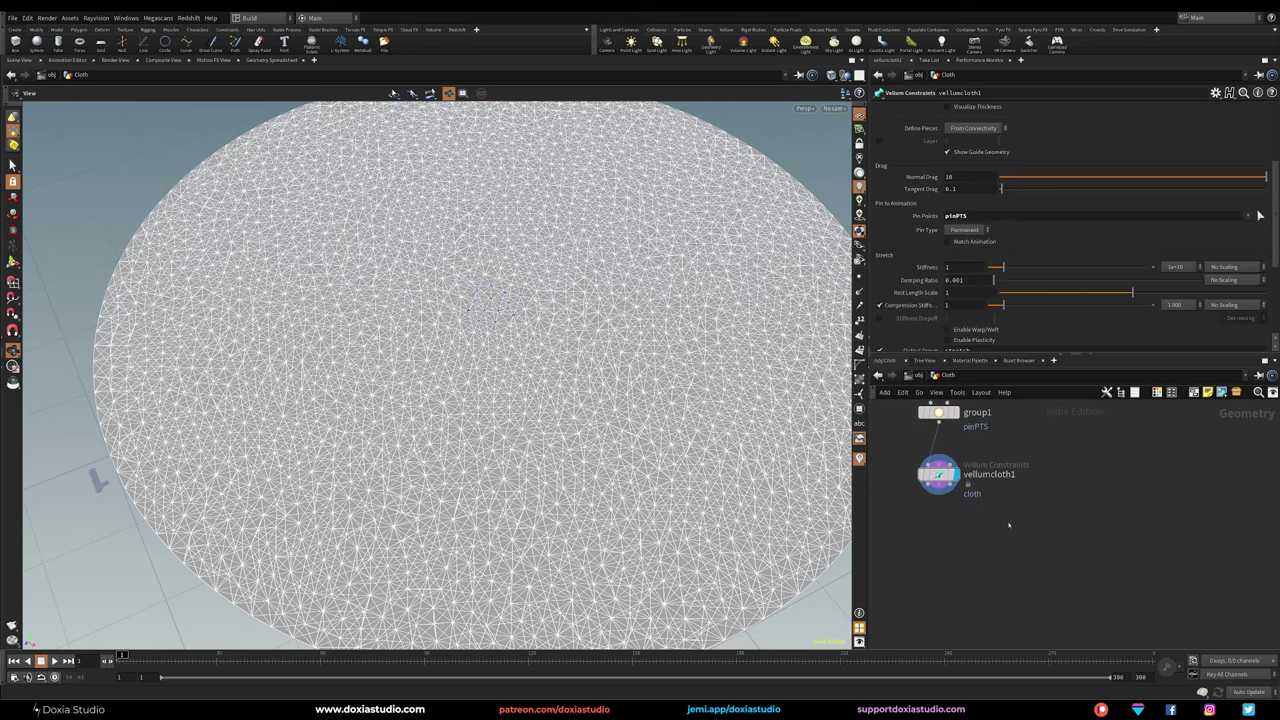
pyautogui.click(914, 540)
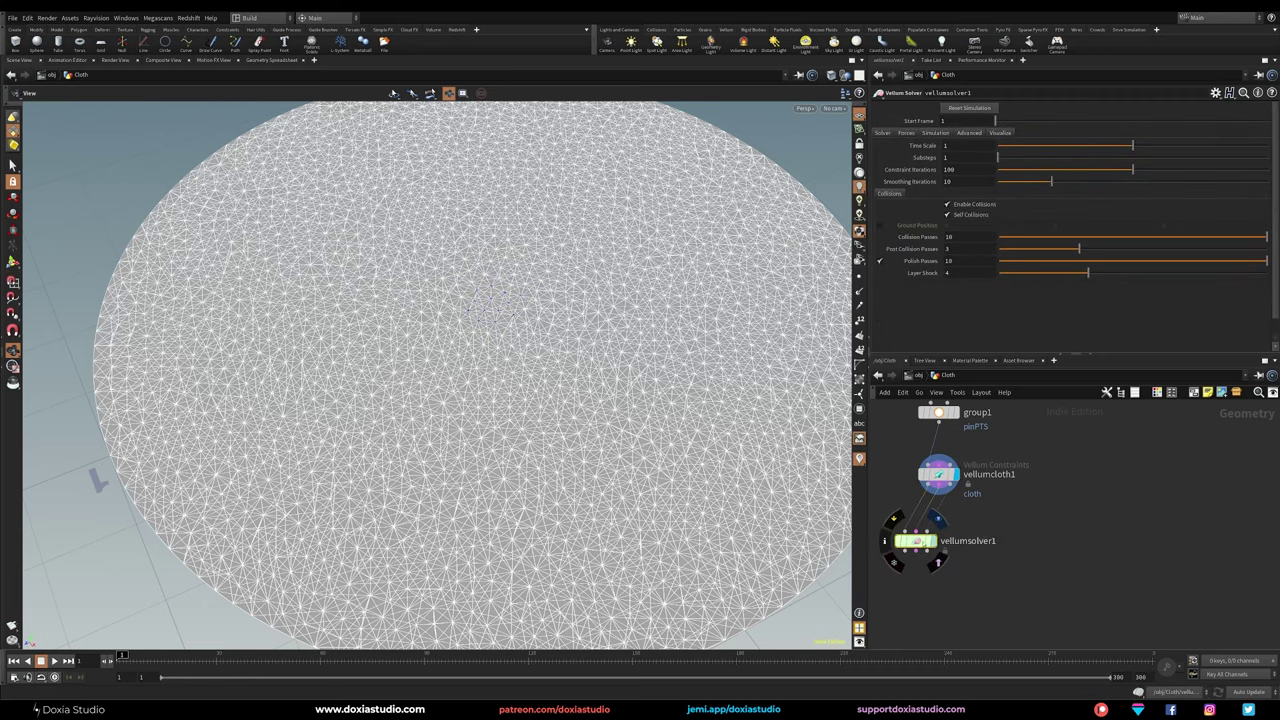
pyautogui.click(931, 542)
pyautogui.moveTo(922, 542); pyautogui.dragTo(945, 543)
# Step: Play the cloth simulation and scrub through its frames to examine how the pinned cloth drapes from several angles
pyautogui.moveTo(774, 476); pyautogui.dragTo(442, 497, button='right')
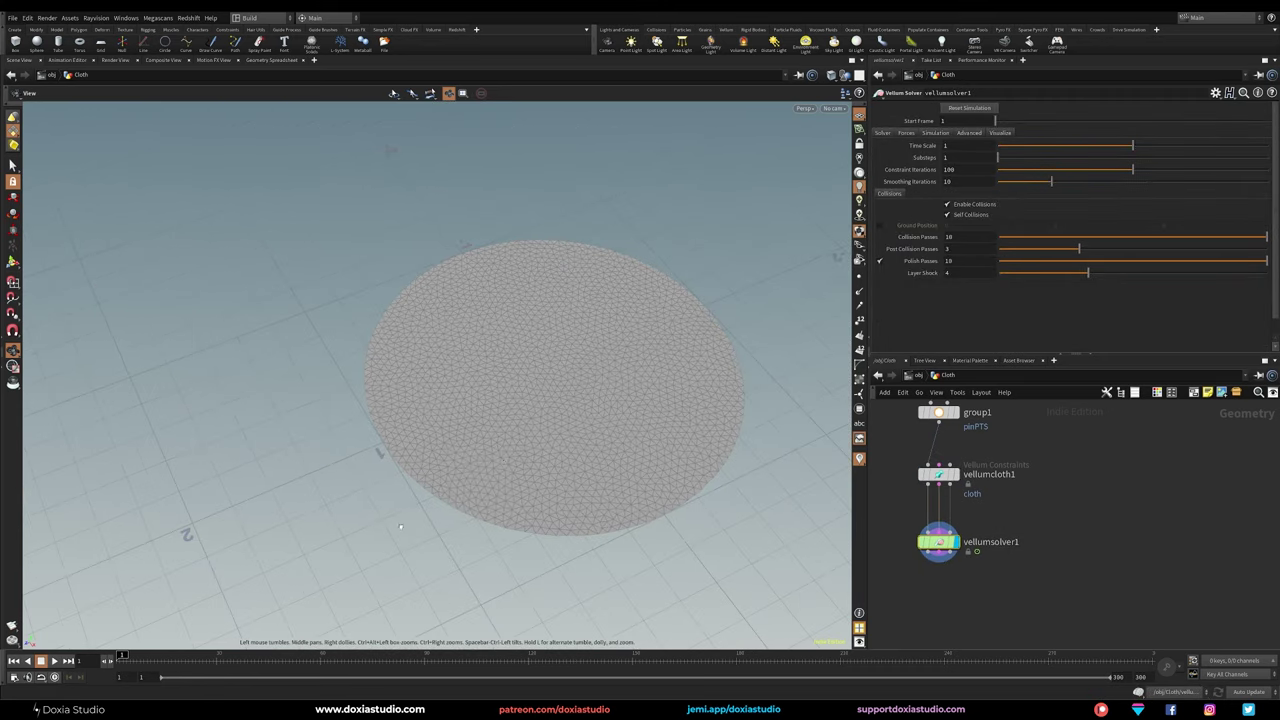
pyautogui.moveTo(441, 497); pyautogui.dragTo(362, 495, button='middle')
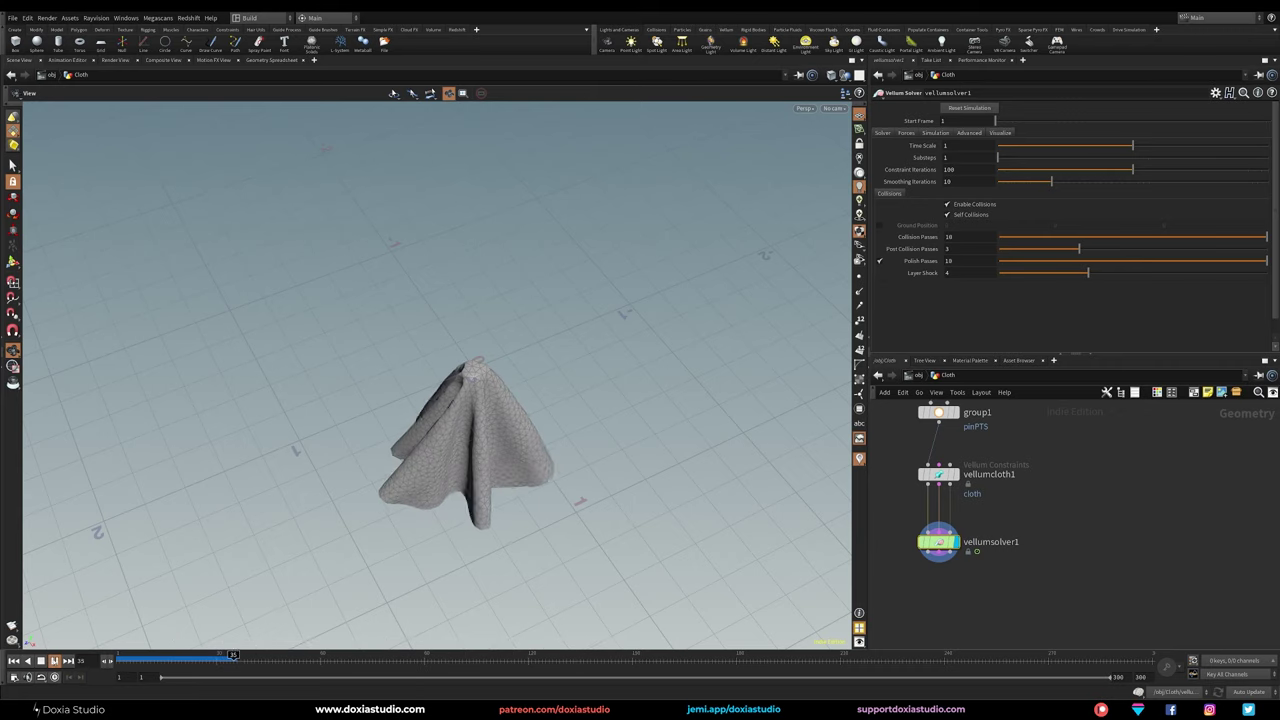
pyautogui.moveTo(140, 657); pyautogui.dragTo(199, 657)
pyautogui.moveTo(465, 433); pyautogui.dragTo(545, 370)
pyautogui.moveTo(545, 370); pyautogui.dragTo(548, 402, button='middle')
pyautogui.moveTo(548, 402); pyautogui.dragTo(610, 457, button='right')
pyautogui.moveTo(609, 457); pyautogui.dragTo(780, 525)
pyautogui.moveTo(496, 530); pyautogui.dragTo(175, 657)
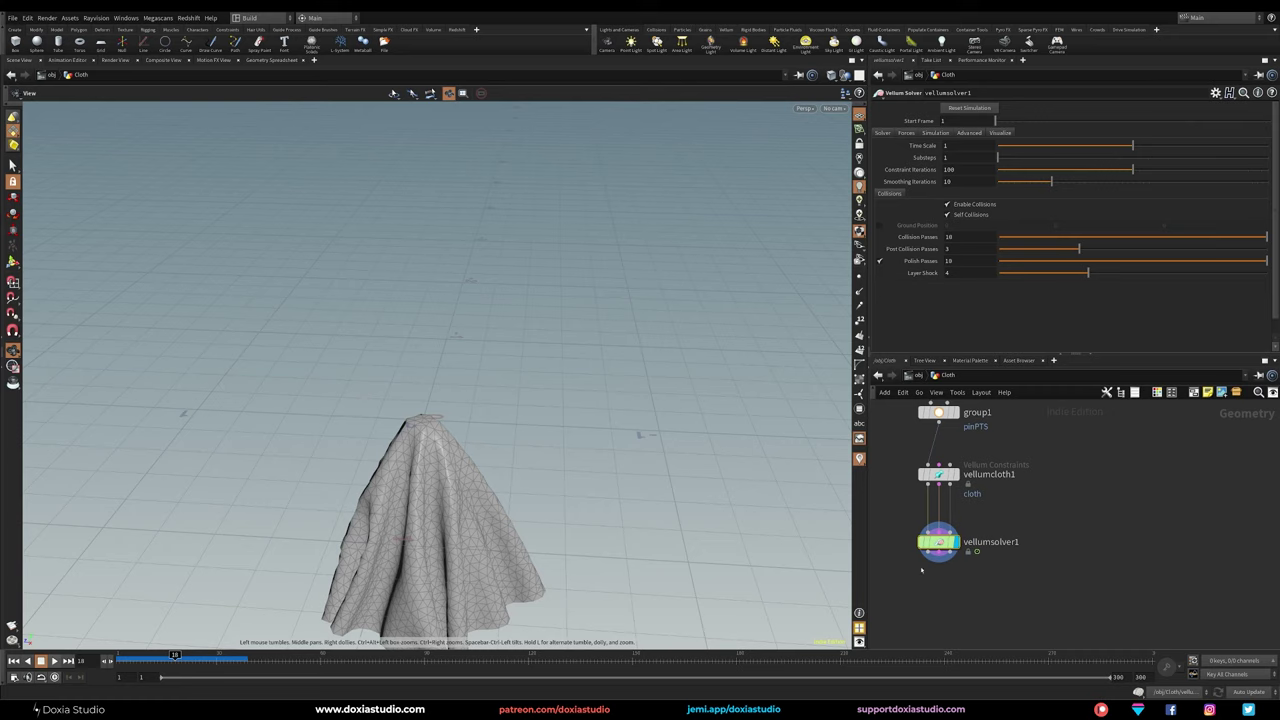
# Step: Inside the Vellum solver's forces network, add a POP Wind node wired into force_output with a Y wind velocity of 5
pyautogui.doubleClick(940, 543)
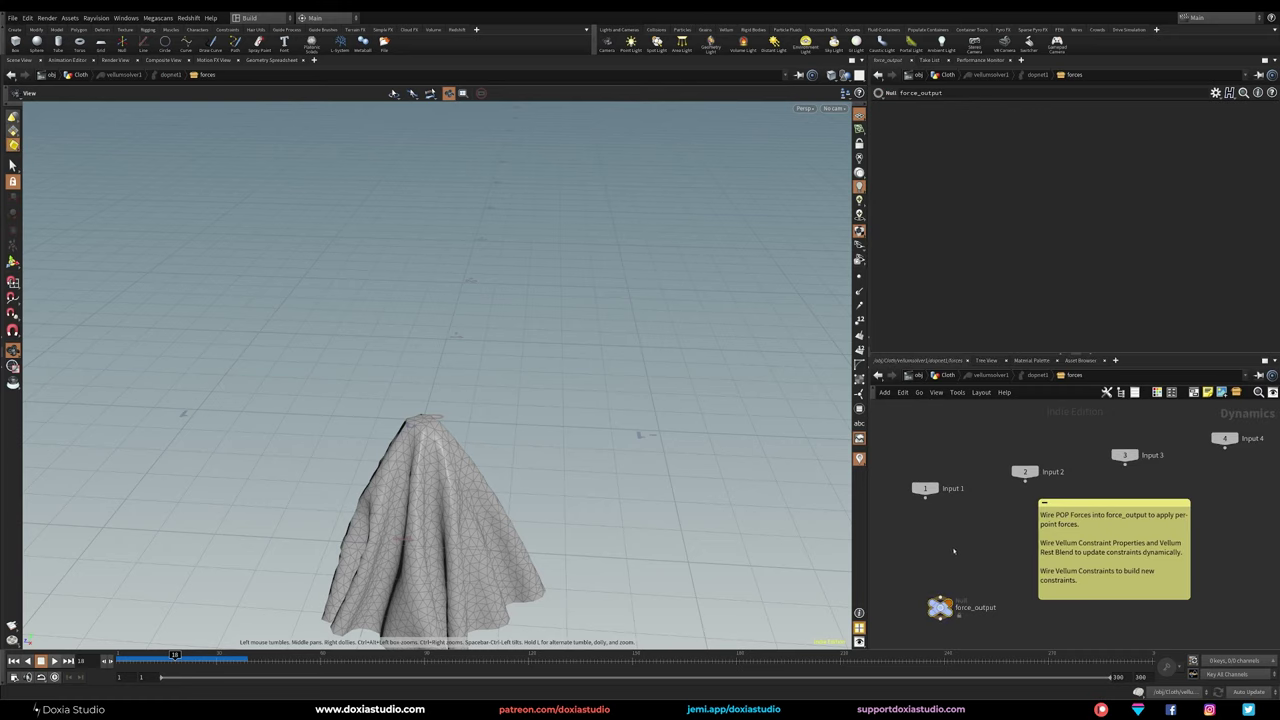
pyautogui.press('Tab')
pyautogui.write('wind')
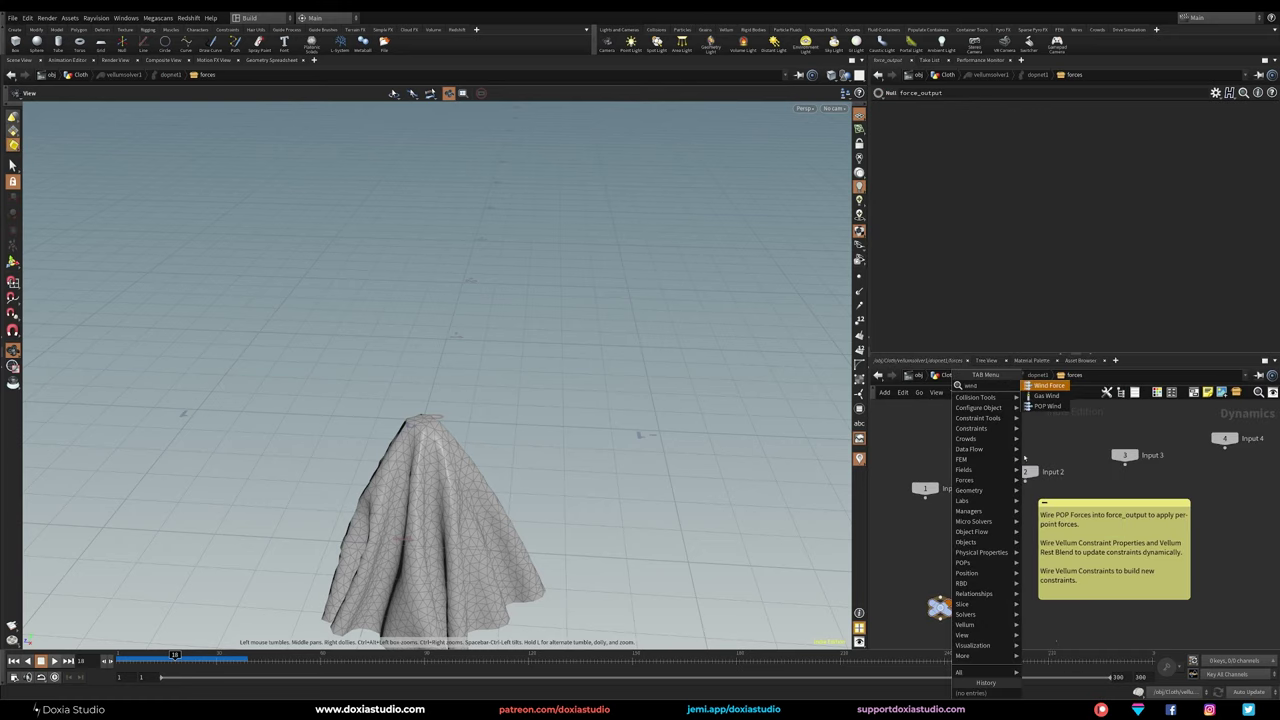
pyautogui.click(1041, 407)
pyautogui.click(960, 530)
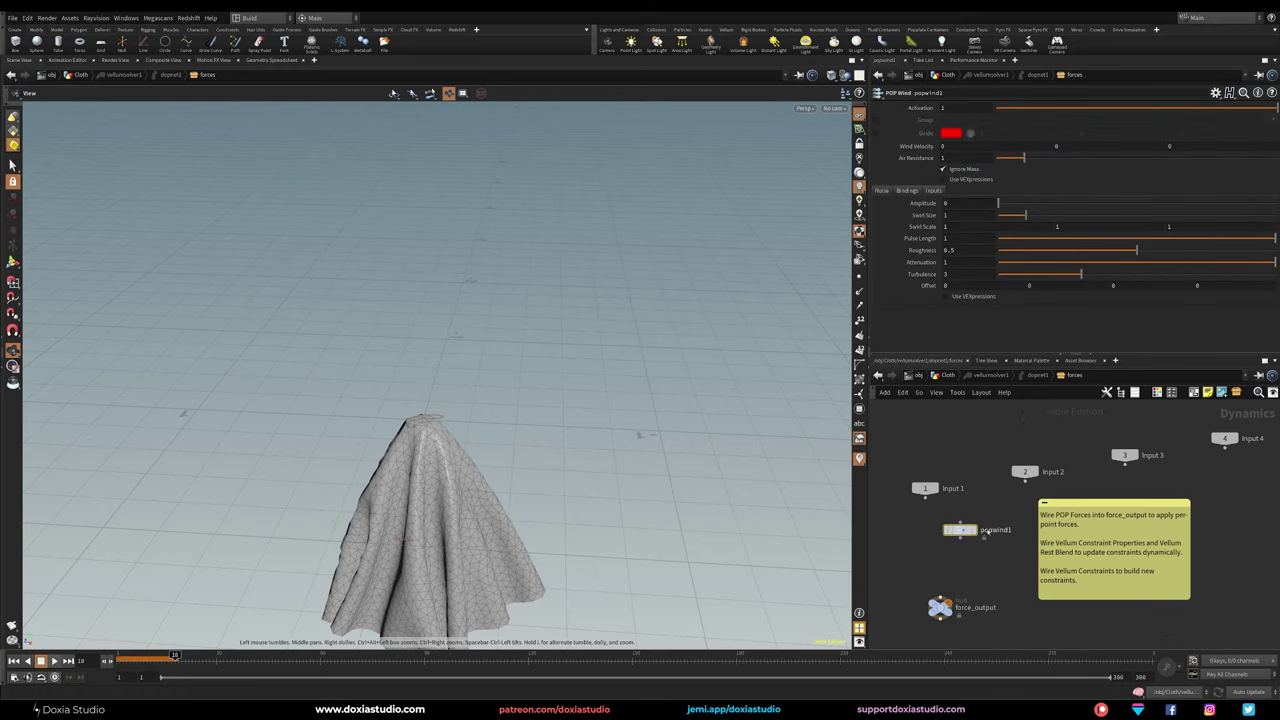
pyautogui.moveTo(960, 530); pyautogui.dragTo(940, 532)
pyautogui.moveTo(940, 597); pyautogui.dragTo(940, 598)
pyautogui.moveTo(940, 532); pyautogui.dragTo(941, 545)
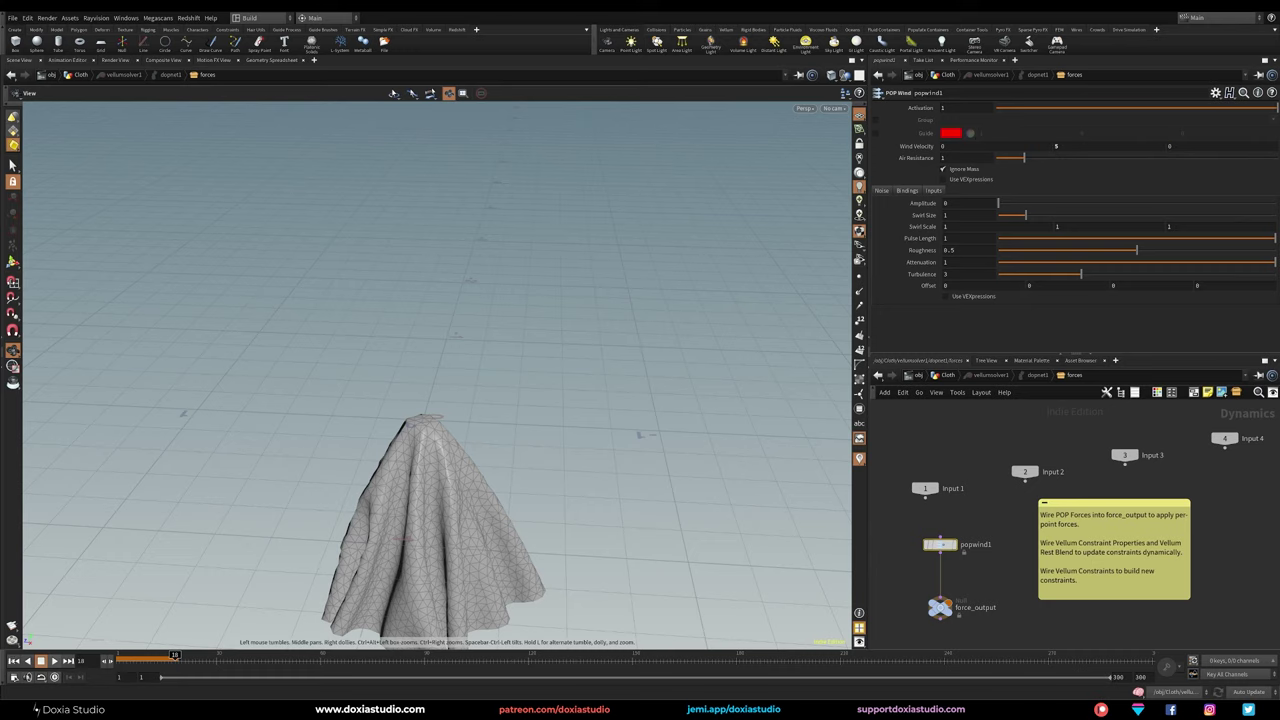
# Step: Play the wind-driven simulation from the first frame and go back to frame 6 to examine the cloth
pyautogui.hotkey('ctrl', 'Up')
pyautogui.press('Up')
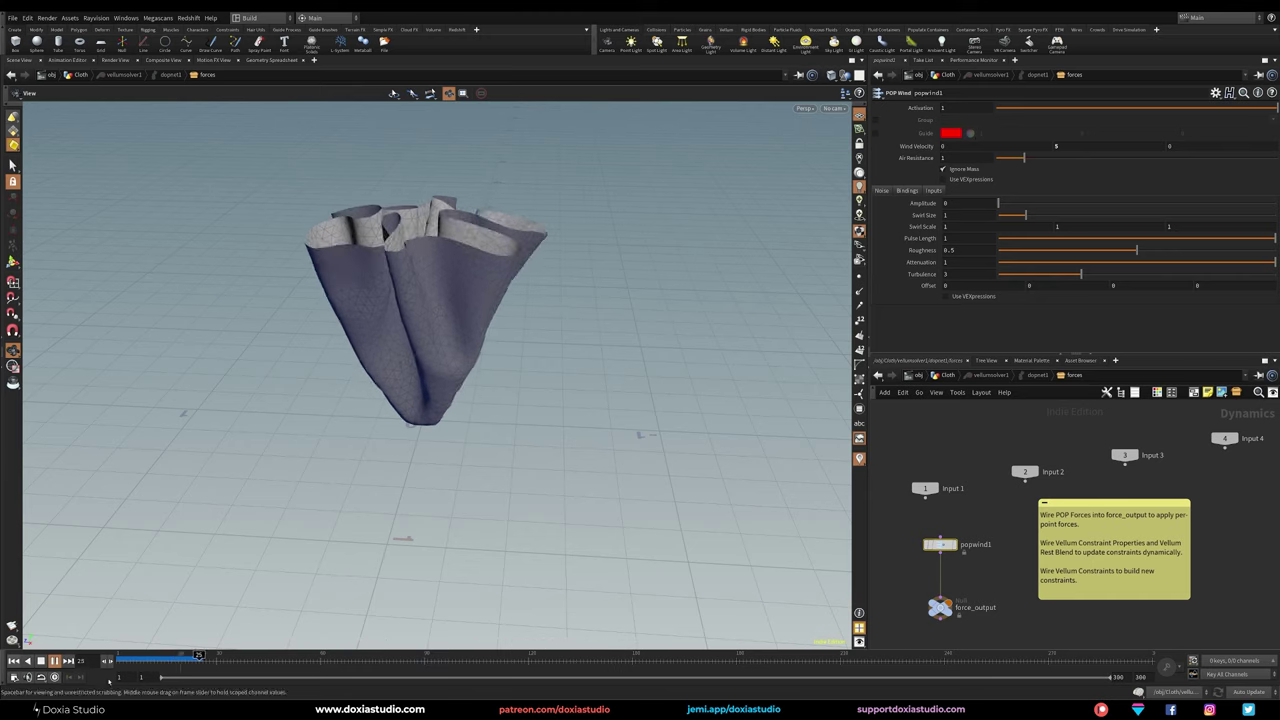
pyautogui.click(133, 658)
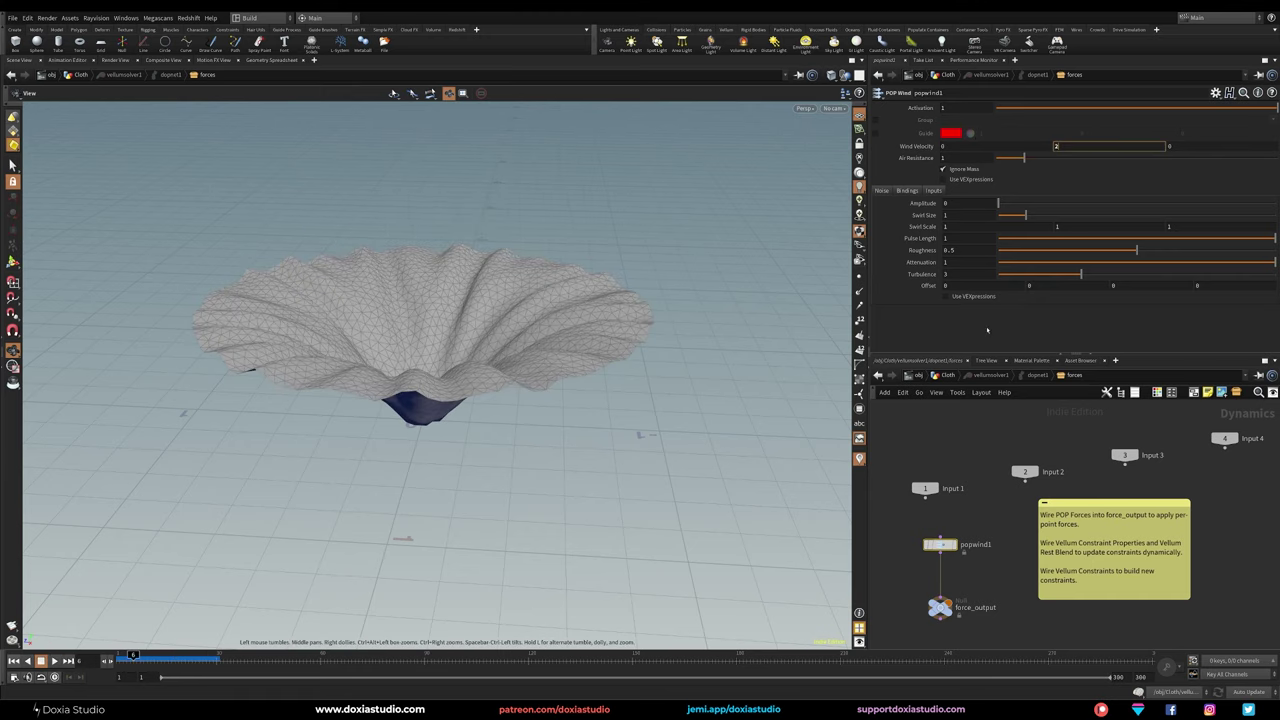
# Step: Try a Y wind velocity of 2 and replay the simulation from the first frame
pyautogui.press('Return')
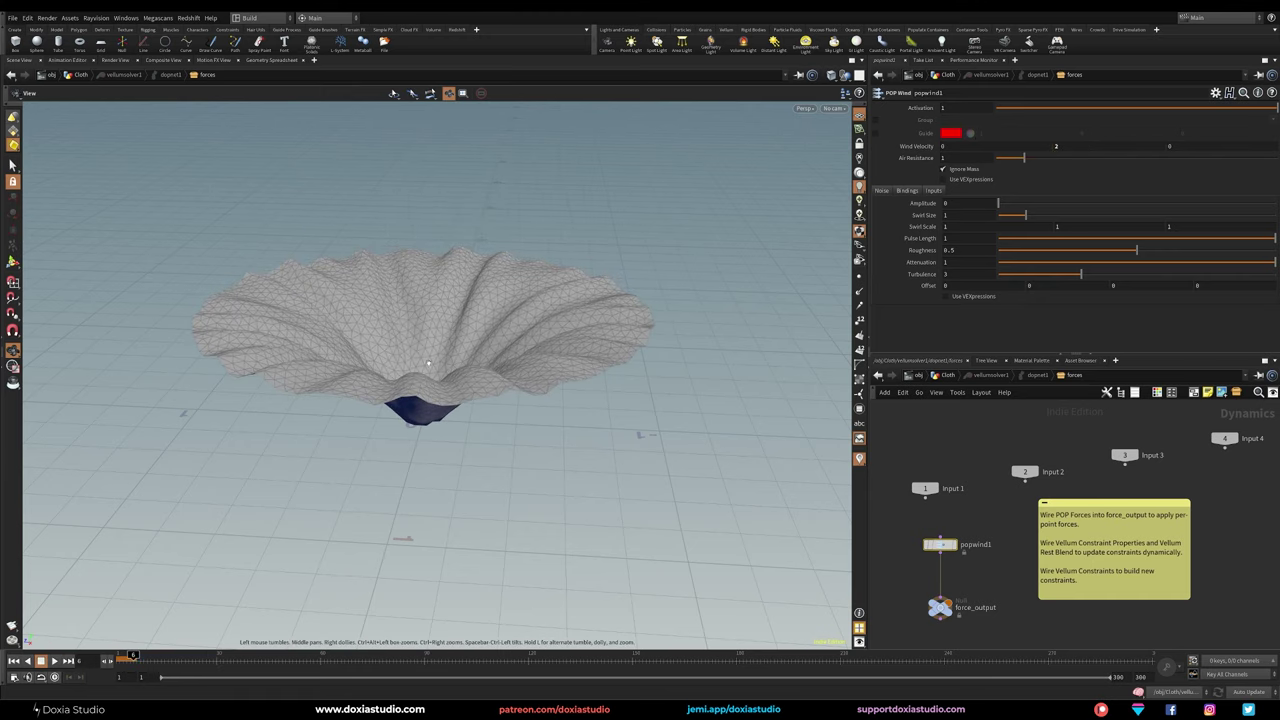
pyautogui.moveTo(419, 360); pyautogui.dragTo(441, 430)
pyautogui.click(14, 661)
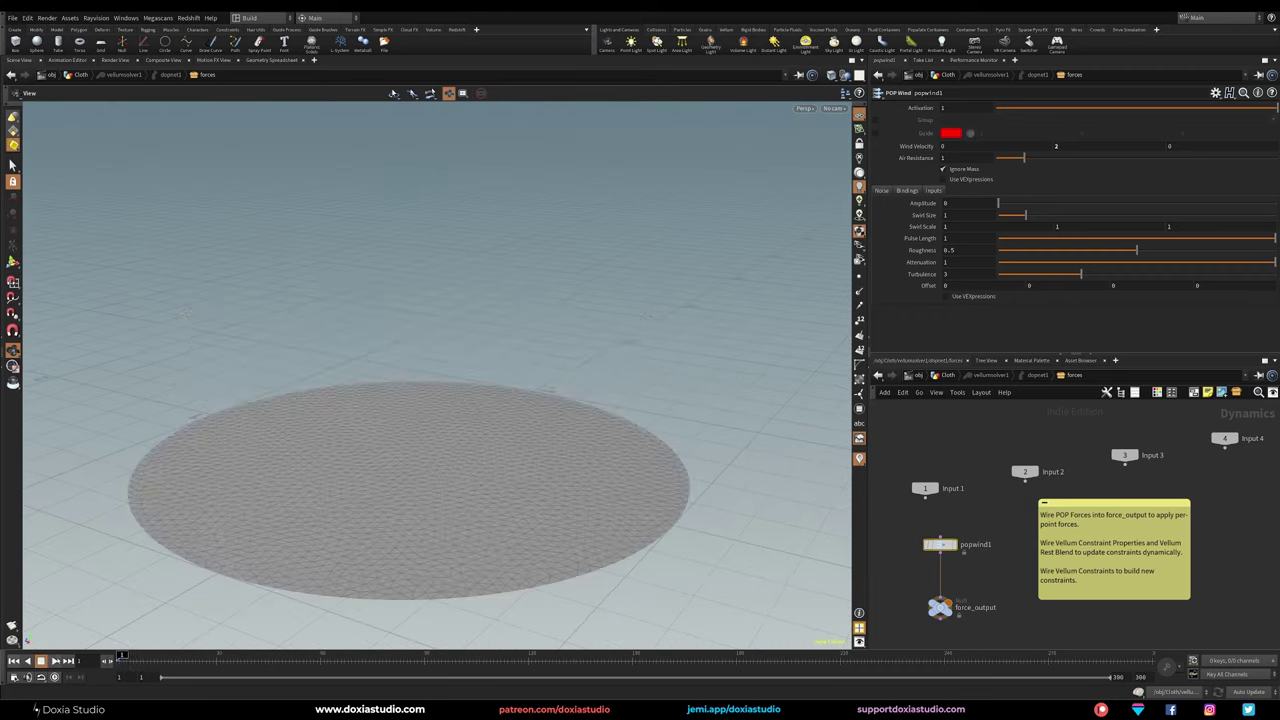
pyautogui.click(54, 661)
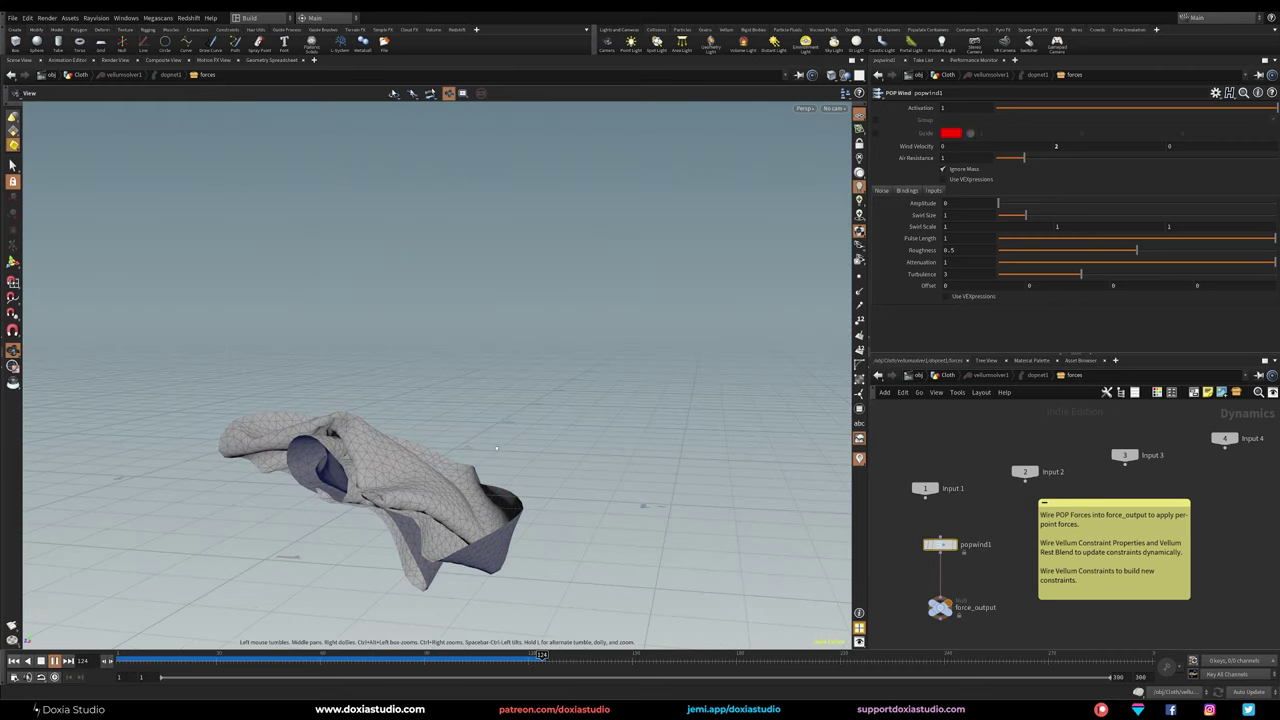
pyautogui.moveTo(112, 655)
pyautogui.mouseDown()
pyautogui.moveTo(255, 655)
pyautogui.moveTo(118, 655)
pyautogui.mouseUp()
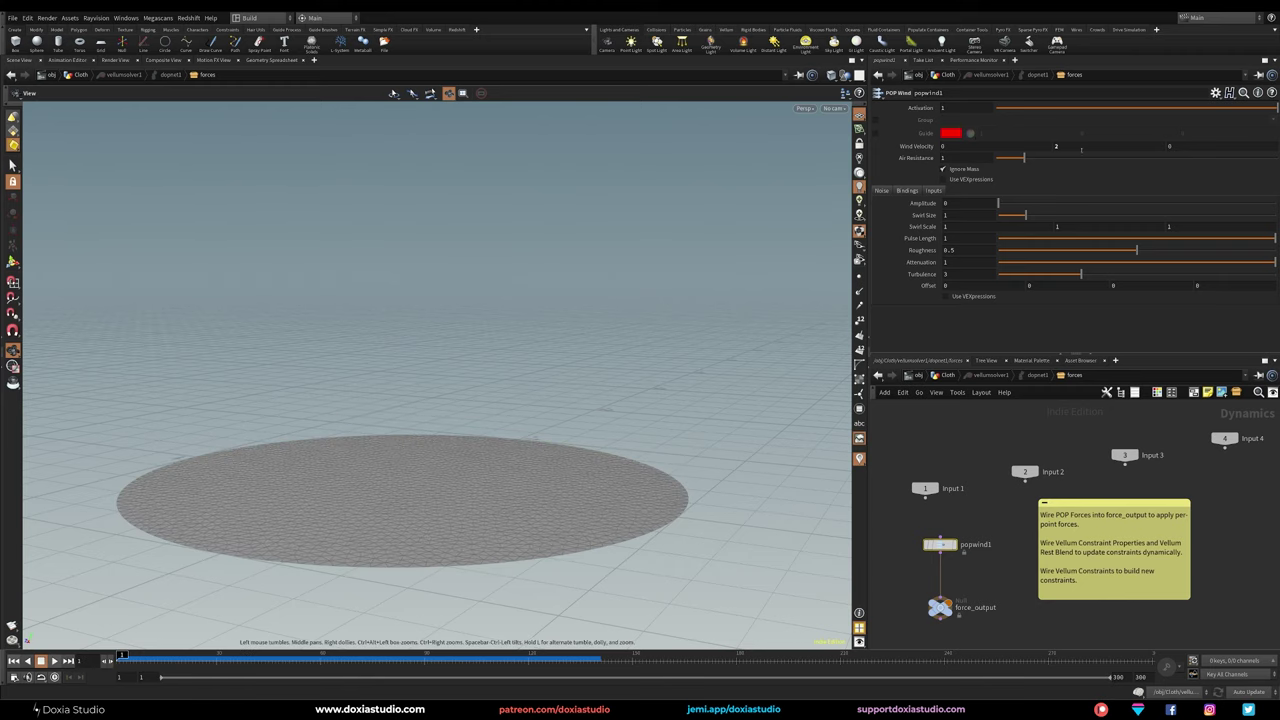
# Step: Set the POP Wind's Y velocity to 3, play the simulation, and rewind it to the first frame
pyautogui.press('Return')
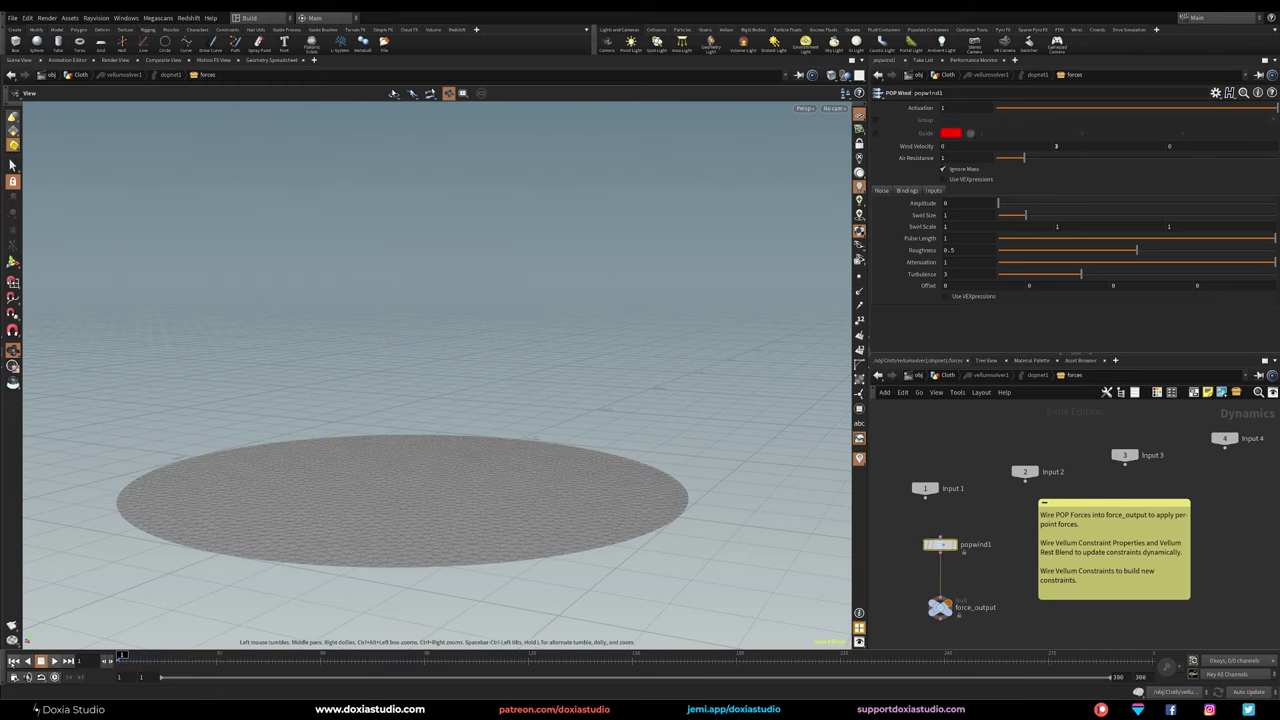
pyautogui.press('Up')
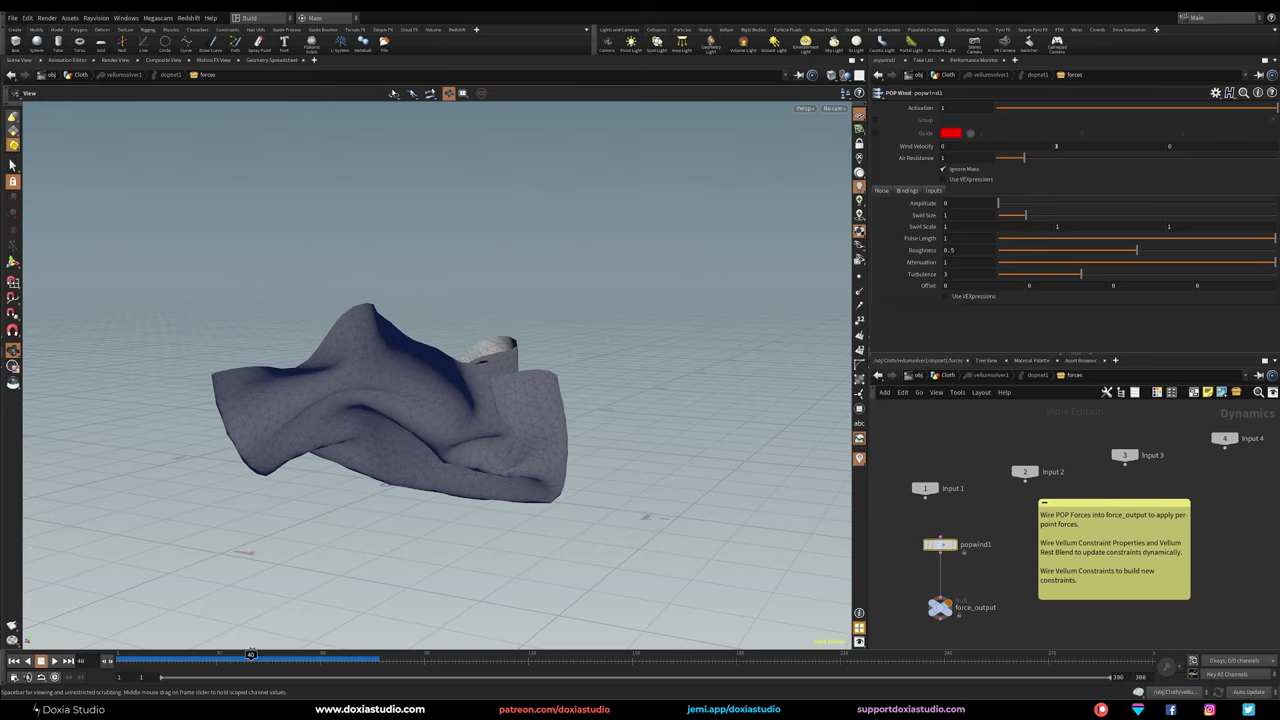
pyautogui.moveTo(251, 655); pyautogui.dragTo(118, 655)
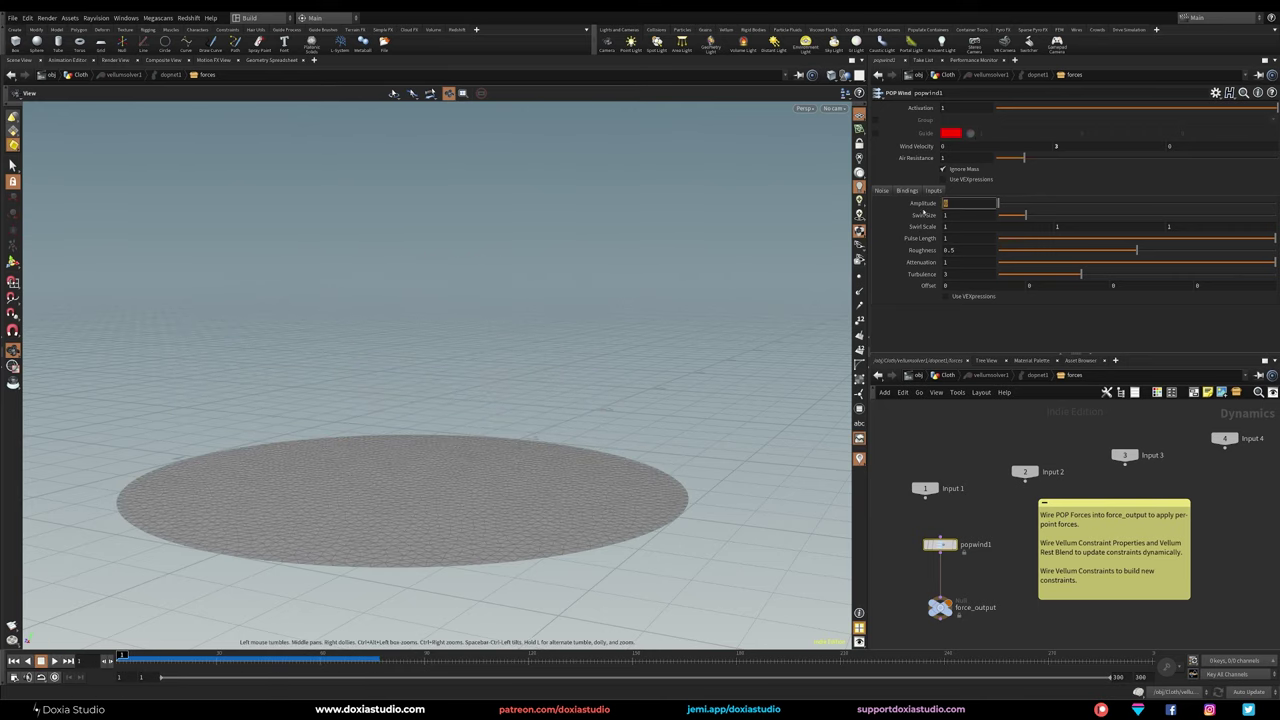
# Step: Set the POP Wind noise amplitude to 1, play the simulation, and examine the folded cloth at frame 52
pyautogui.press('Return')
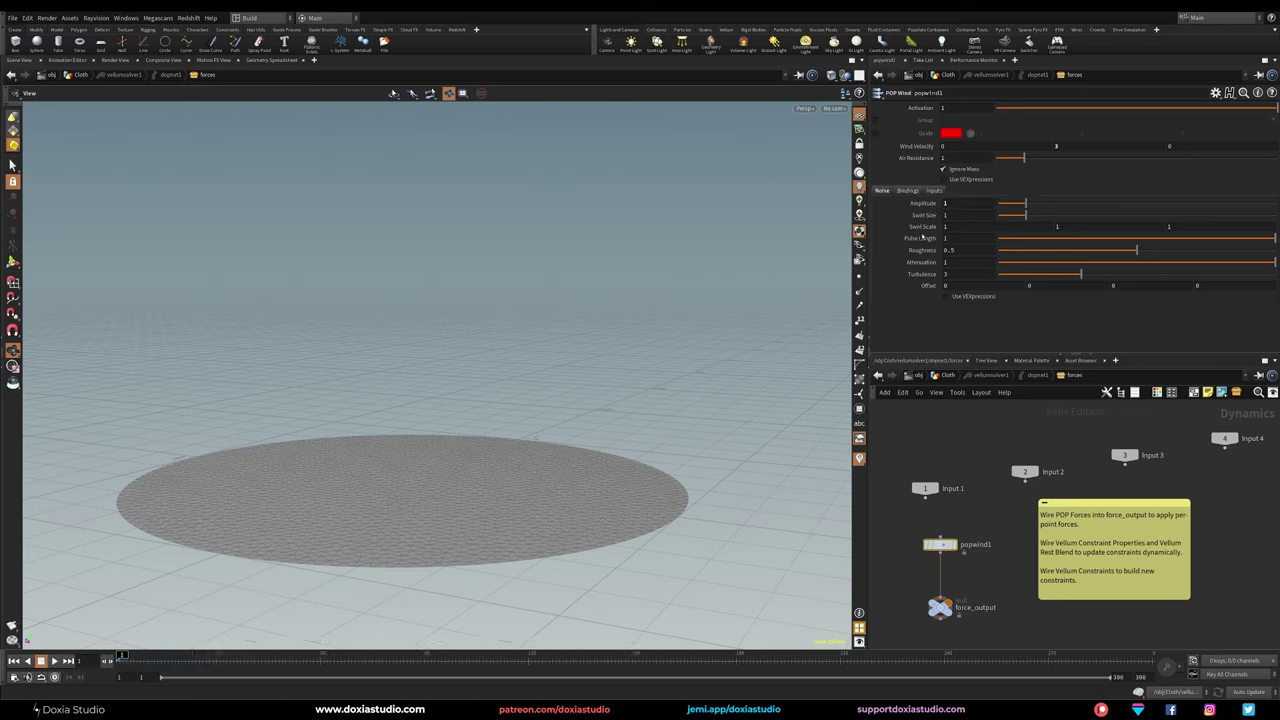
pyautogui.press('Up')
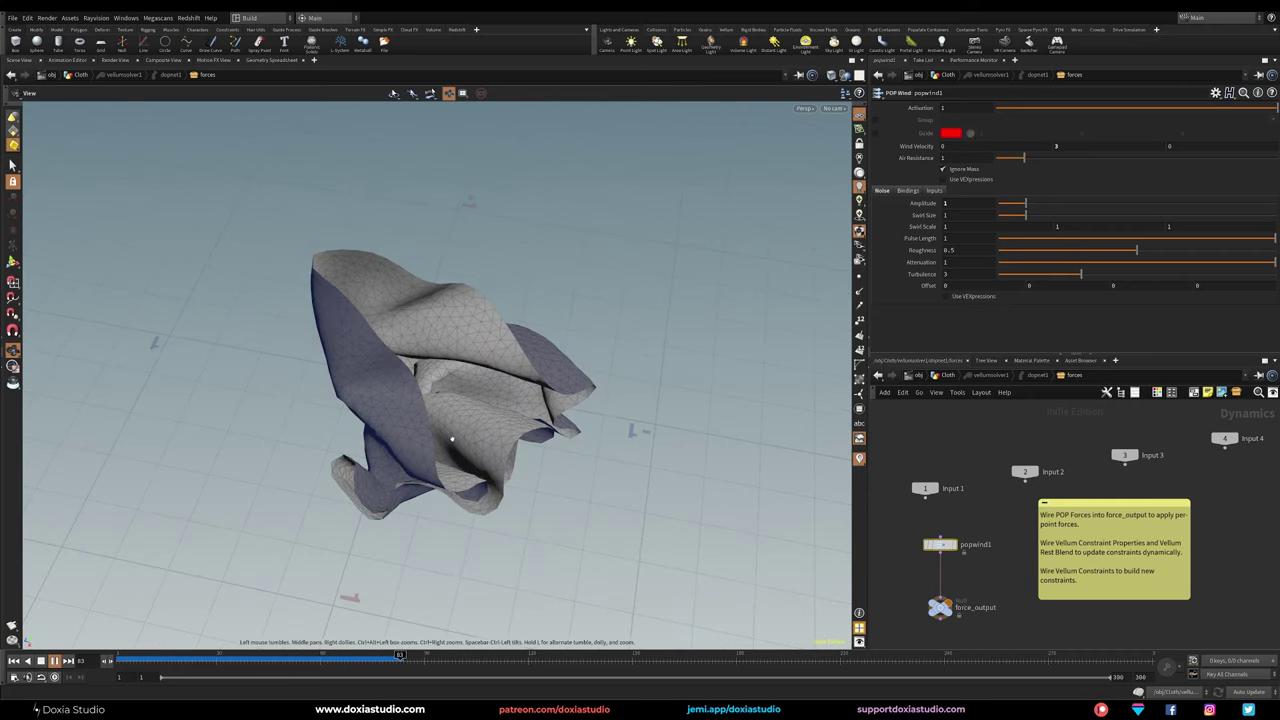
pyautogui.click(293, 657)
pyautogui.moveTo(390, 470); pyautogui.dragTo(420, 310)
# Step: Return to the Cloth network, set the planar patch's edge length to 0.02, and rewind to the first frame
pyautogui.press('u')
pyautogui.press('u')
pyautogui.press('u')
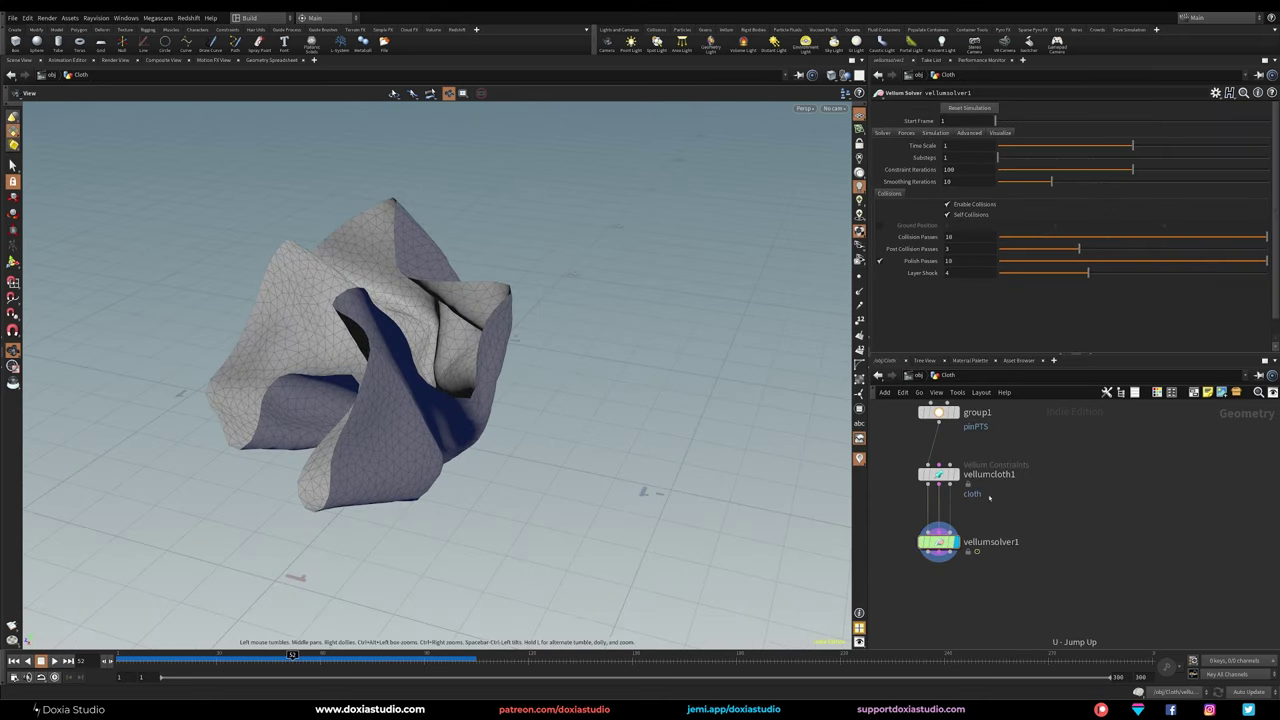
pyautogui.click(940, 475)
pyautogui.click(941, 413)
pyautogui.moveTo(1063, 431); pyautogui.dragTo(1037, 509, button='middle')
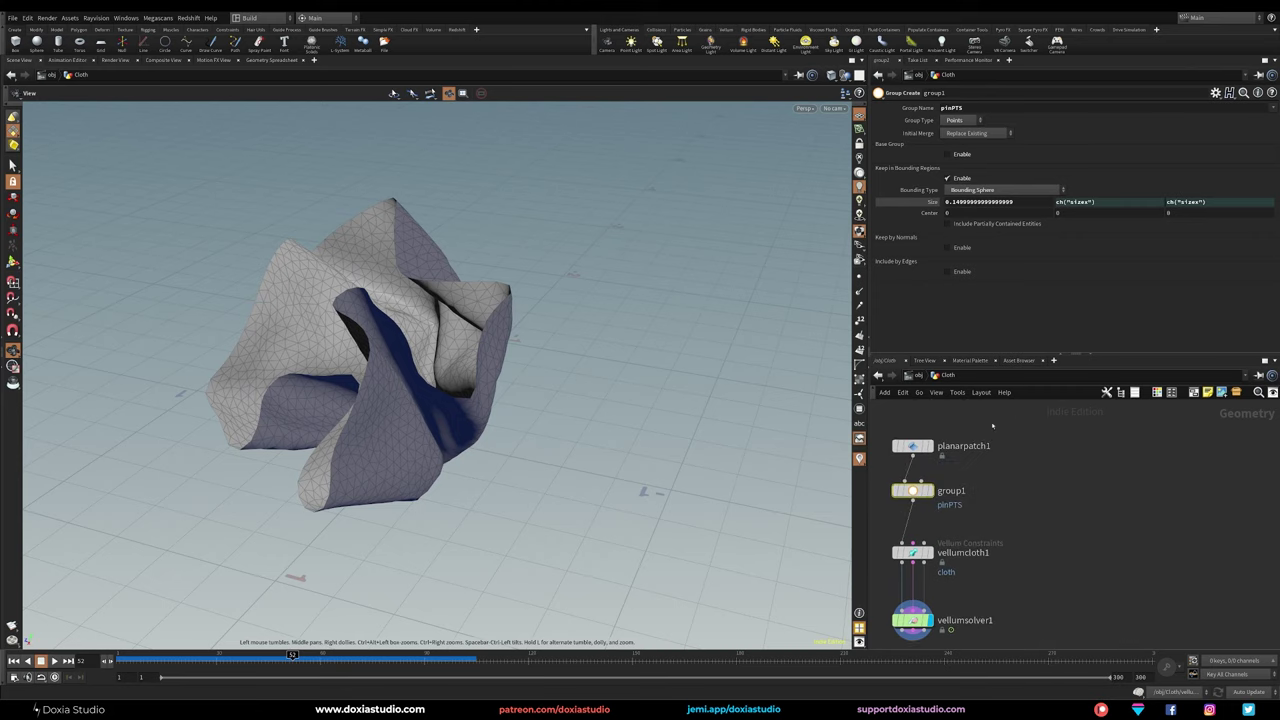
pyautogui.click(912, 446)
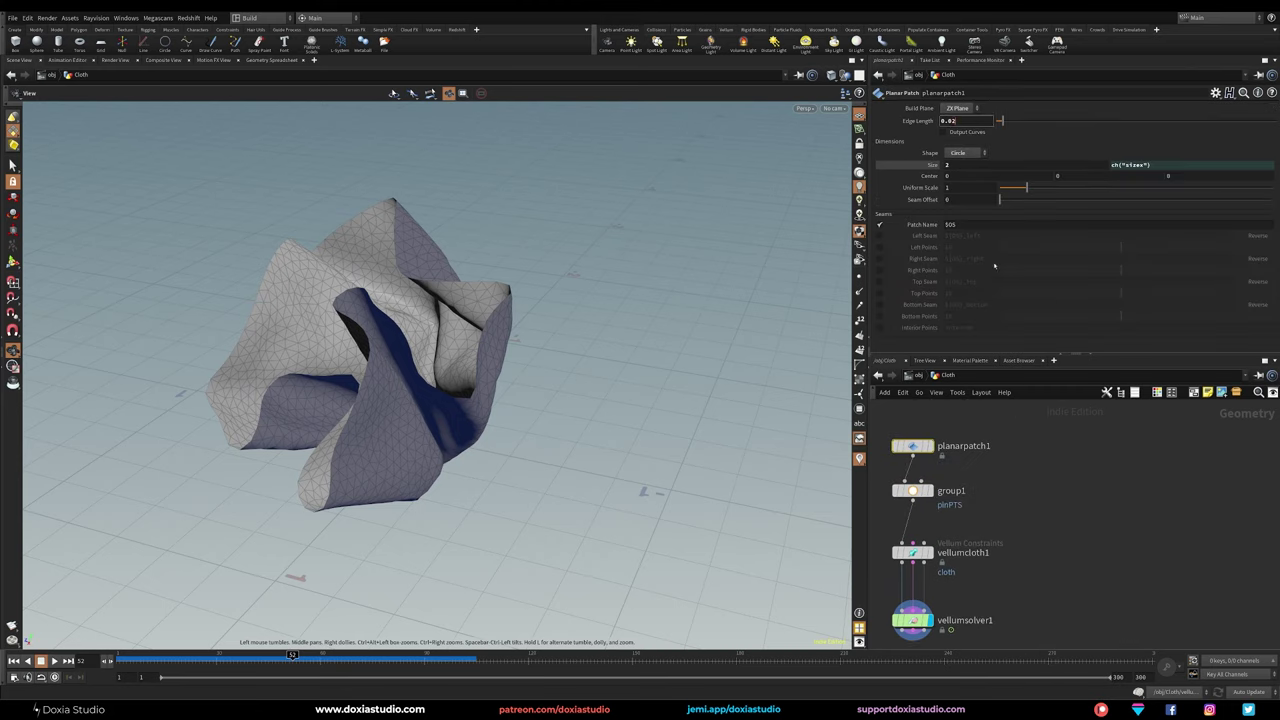
pyautogui.press('Return')
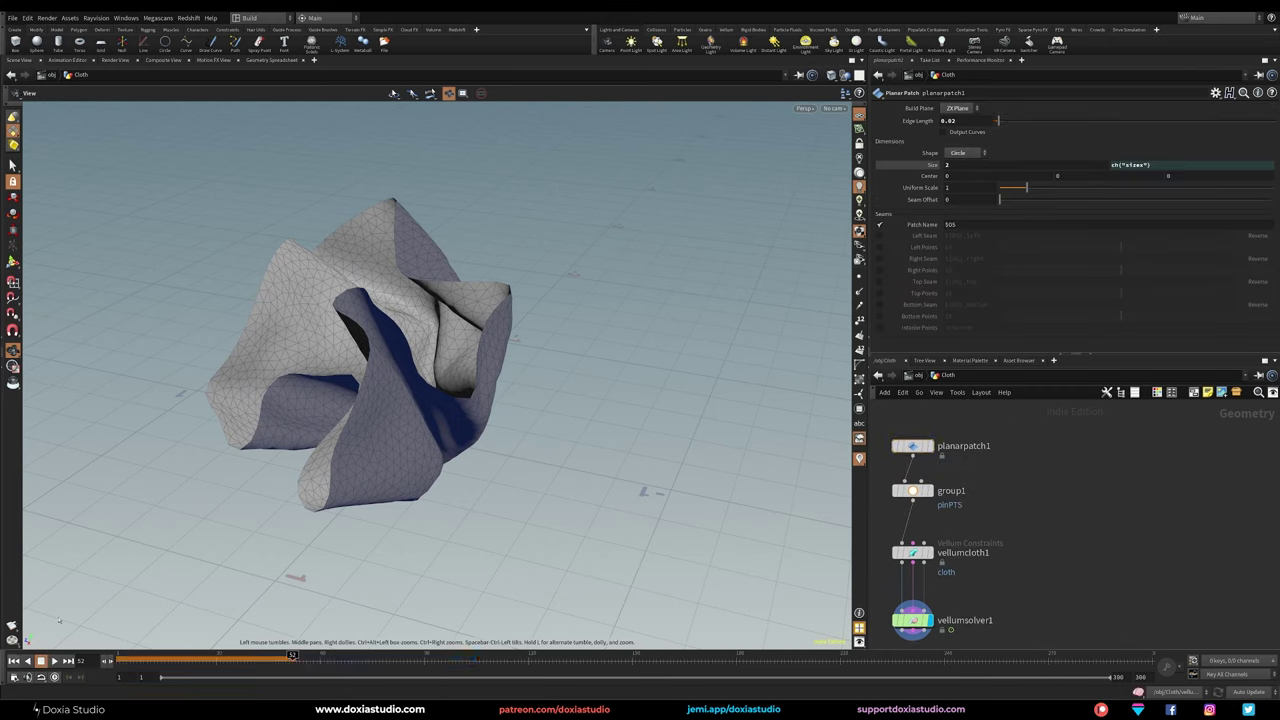
pyautogui.hotkey('ctrl', 'Up')
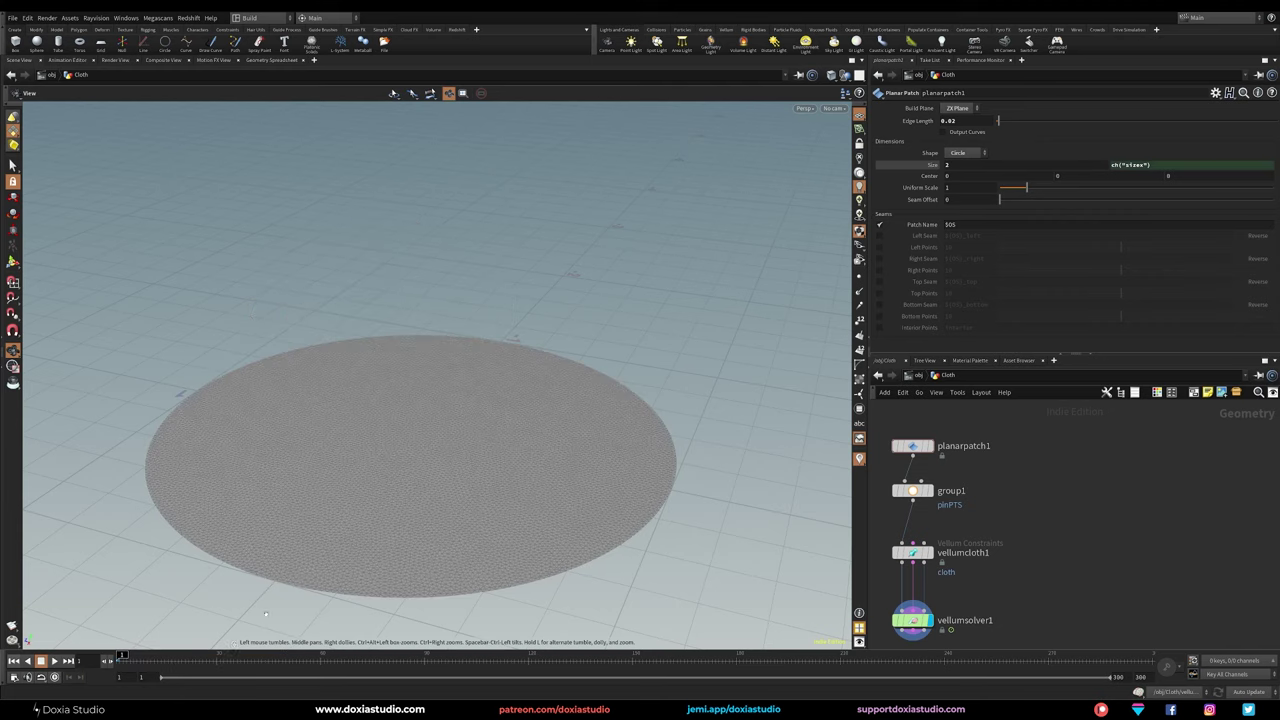
# Step: Display the pinPTS group node and set its bounding sphere size to 0.1
pyautogui.moveTo(435, 434); pyautogui.dragTo(450, 560)
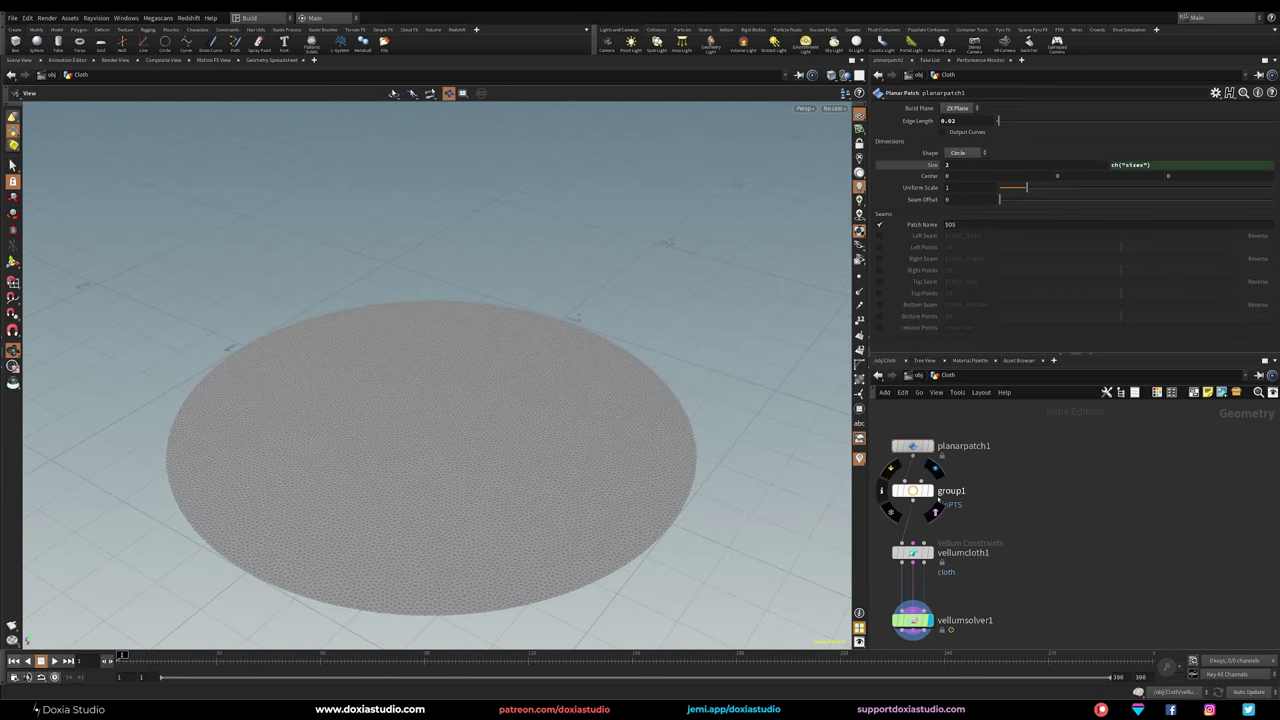
pyautogui.click(919, 493)
pyautogui.click(912, 492)
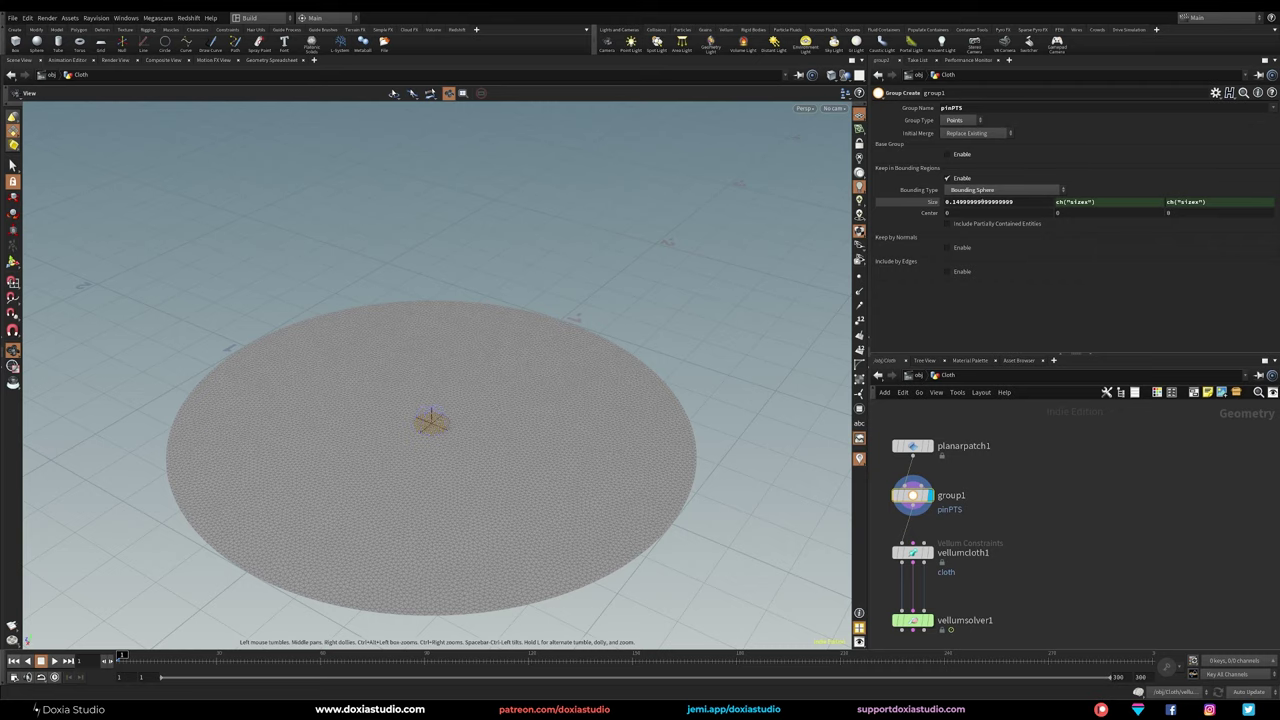
pyautogui.moveTo(1013, 202); pyautogui.dragTo(963, 207)
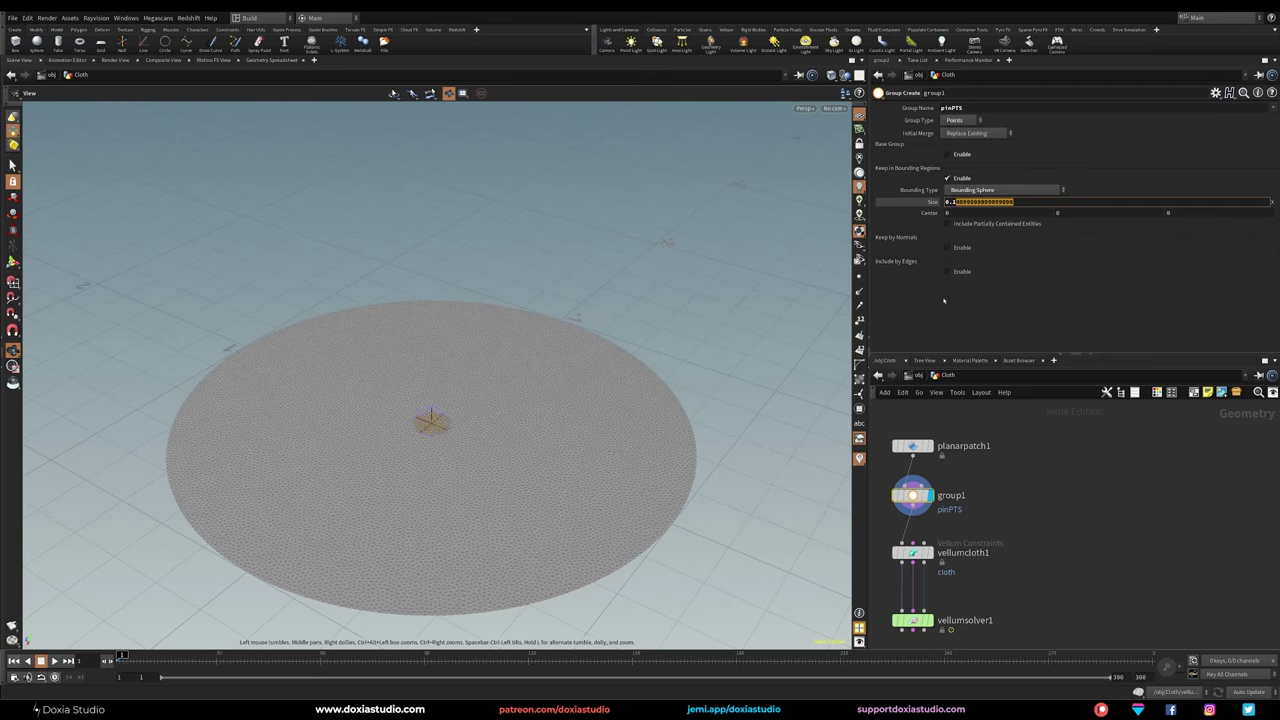
pyautogui.press('BackSpace')
pyautogui.press('Return')
pyautogui.moveTo(483, 423); pyautogui.dragTo(440, 430)
pyautogui.moveTo(901, 577); pyautogui.dragTo(912, 528, button='middle')
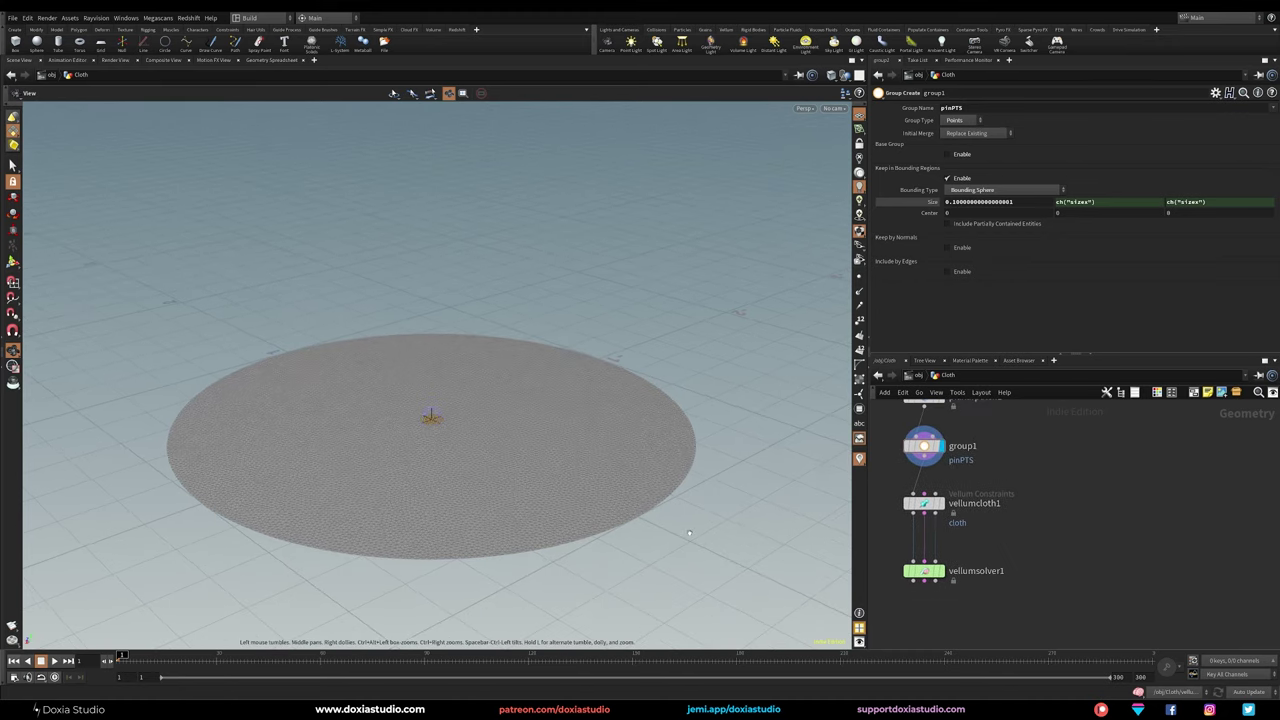
# Step: Switch to Chrome to check the Windows 11 reference images, and return to Houdini
pyautogui.hotkey('alt', 'Tab')
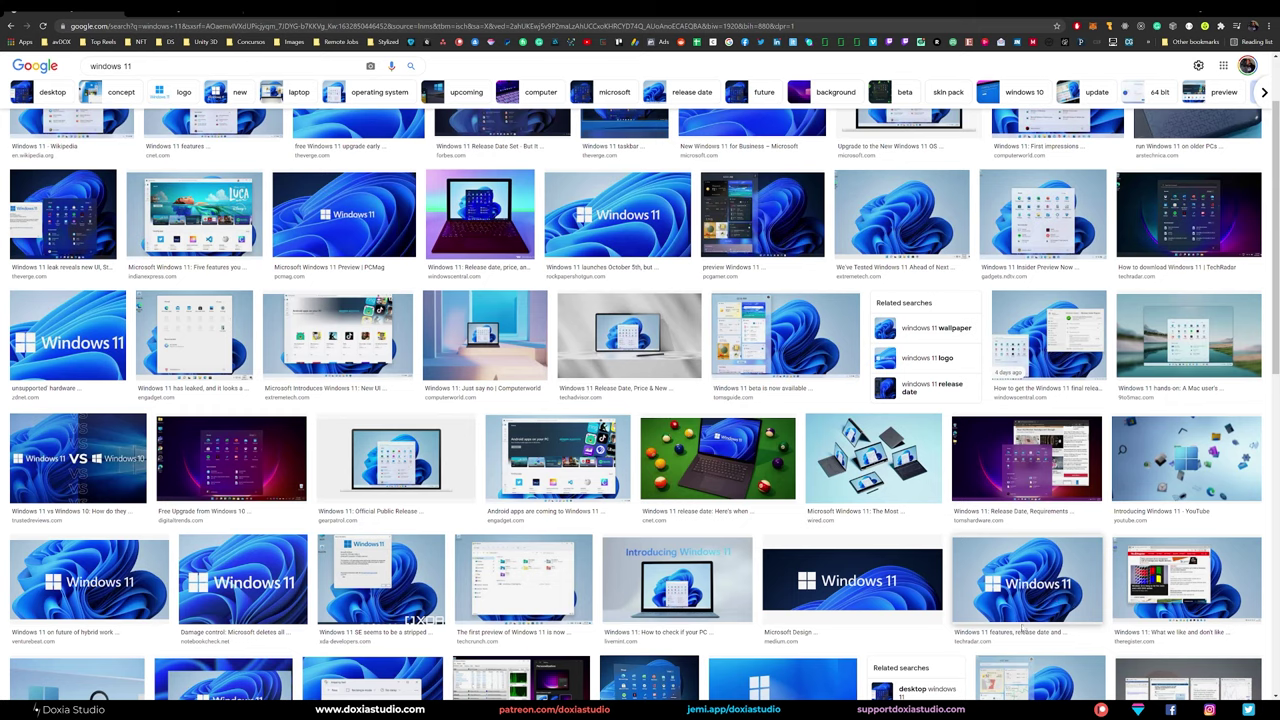
pyautogui.hotkey('alt', 'Tab')
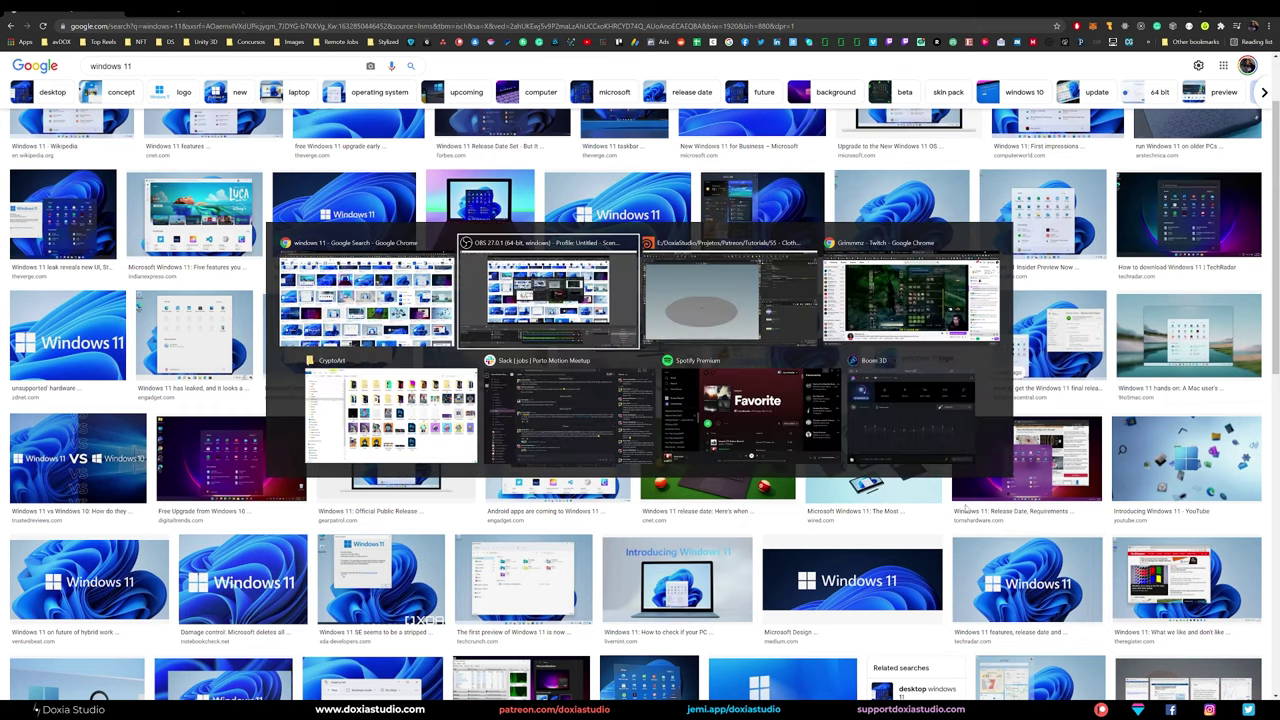
pyautogui.hotkey('alt', 'Tab')
# Step: Insert a Copy and Transform node between group1 and vellumcloth1 and display it
pyautogui.moveTo(1042, 464); pyautogui.dragTo(1049, 506, button='middle')
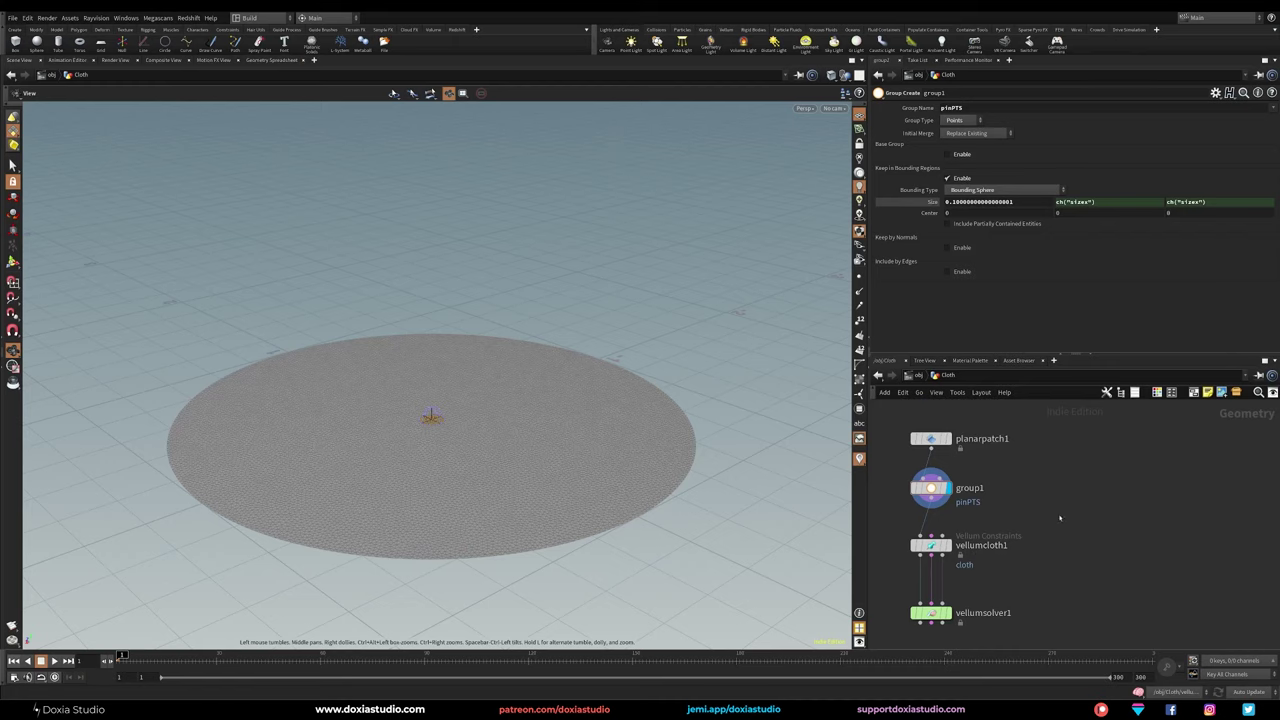
pyautogui.moveTo(1021, 418); pyautogui.dragTo(919, 464)
pyautogui.press('Tab')
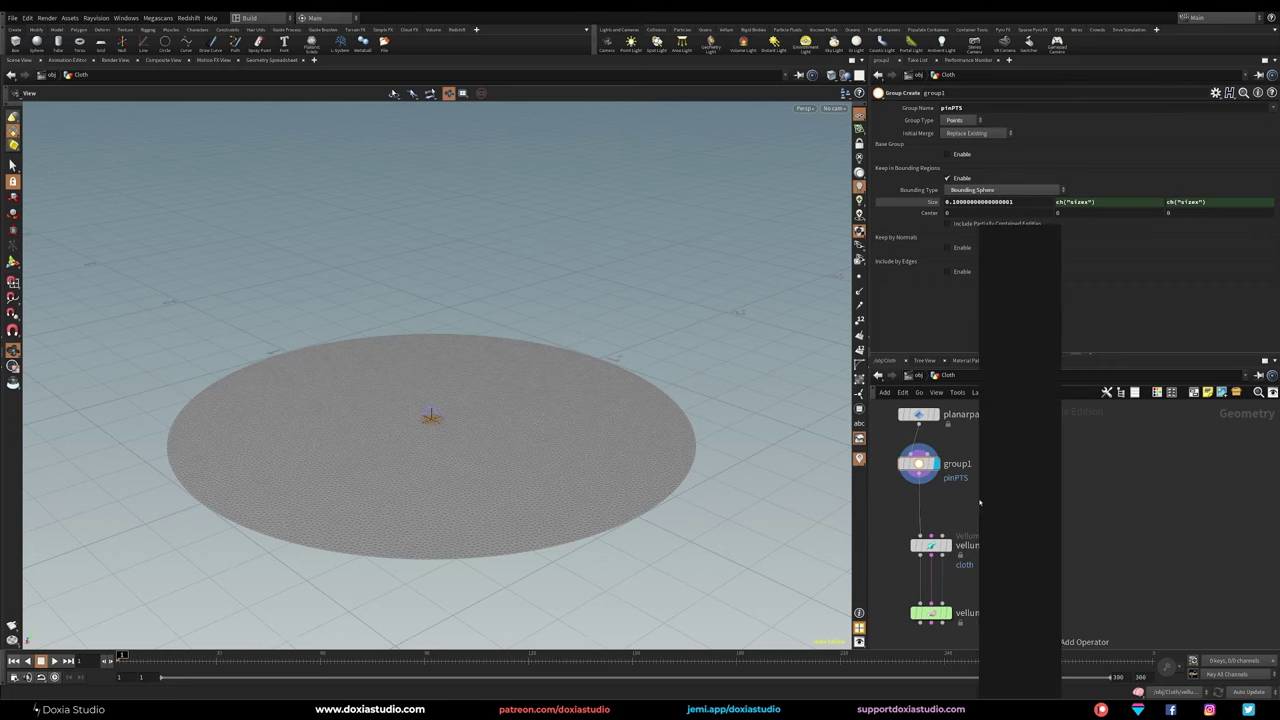
pyautogui.write('copy')
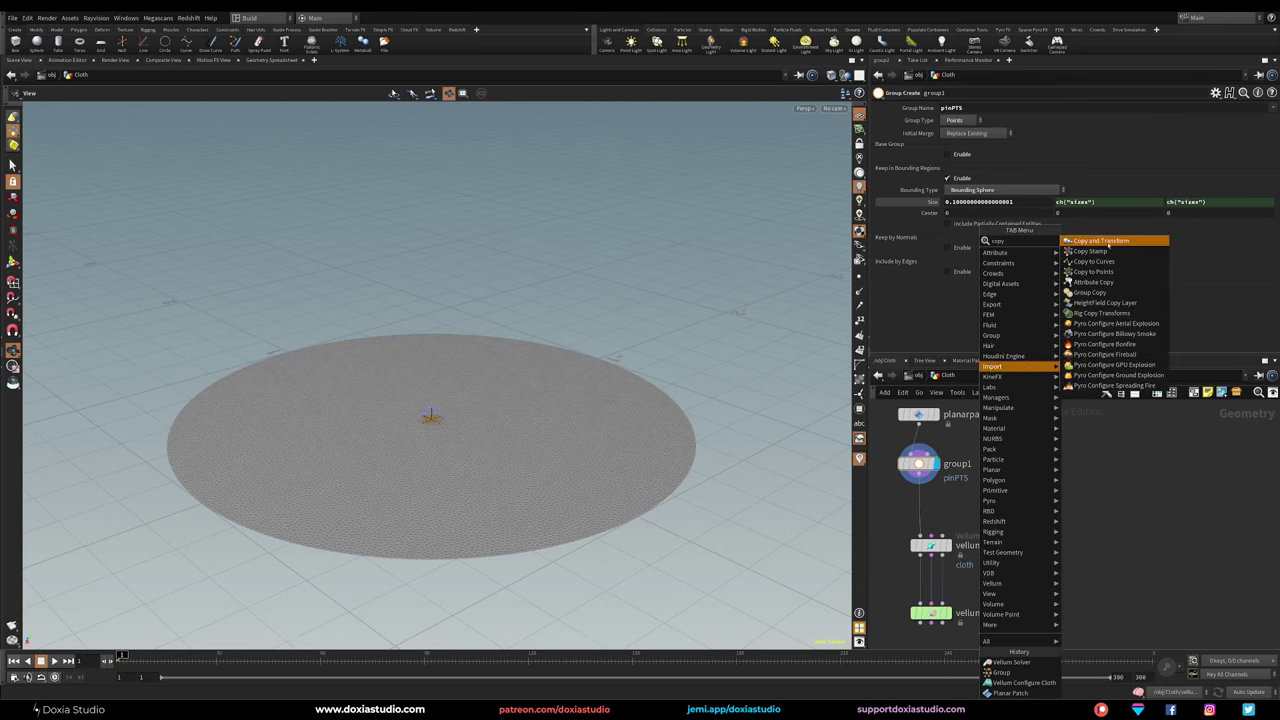
pyautogui.press('Return')
pyautogui.click(919, 502)
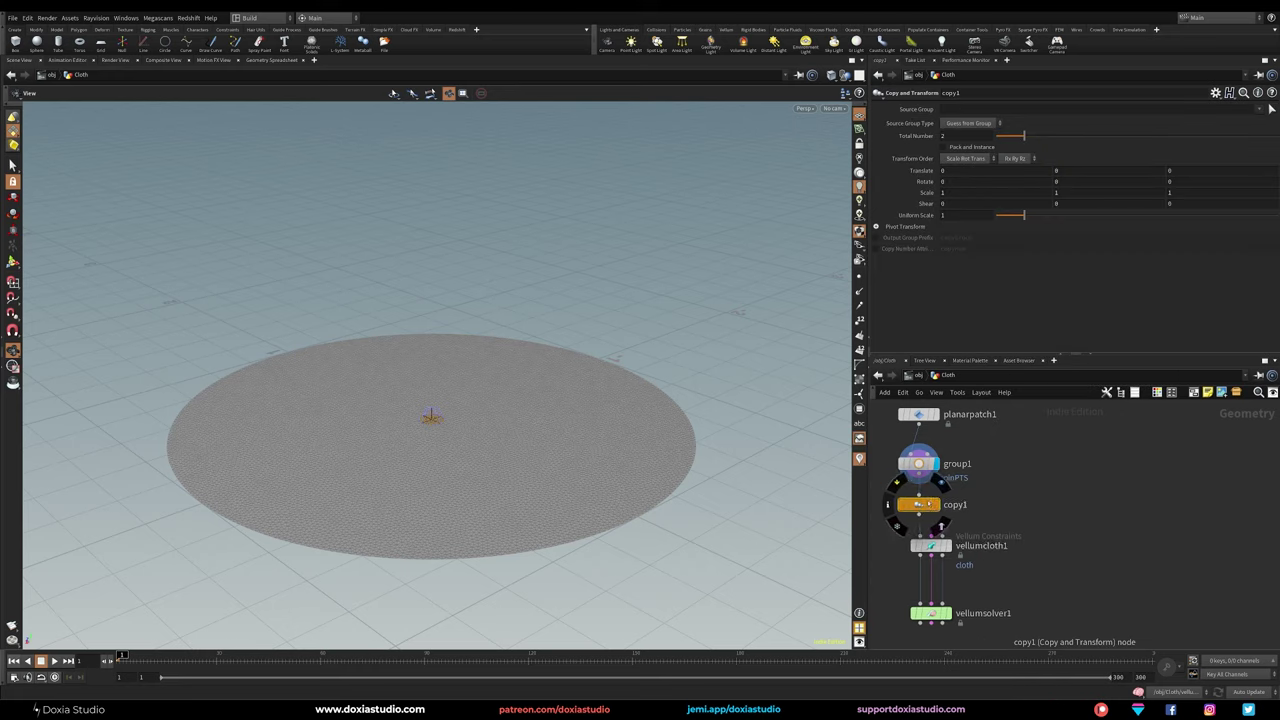
pyautogui.click(942, 486)
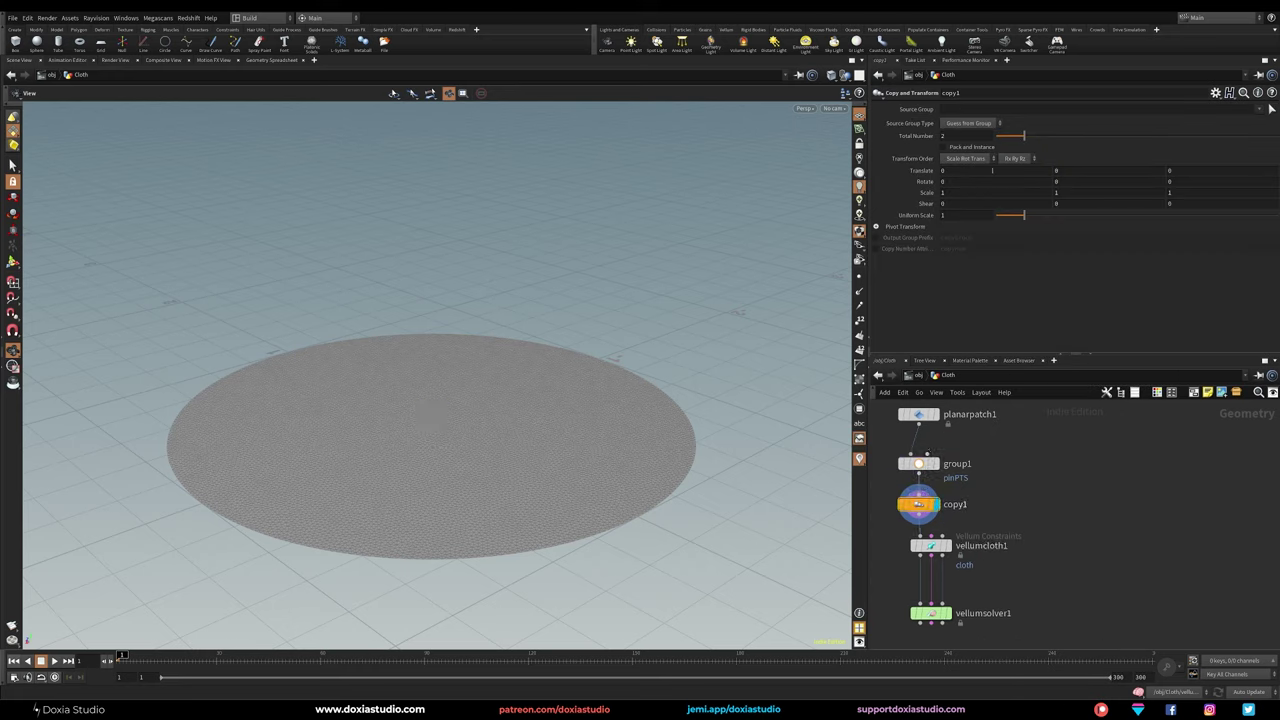
# Step: Set the Copy and Transform node to 5 copies with a Y translation of 0.1 and a uniform scale of 0.9
pyautogui.moveTo(957, 136); pyautogui.dragTo(918, 144)
pyautogui.press('Return')
pyautogui.moveTo(1078, 170); pyautogui.dragTo(1080, 200, button='middle')
pyautogui.moveTo(540, 492); pyautogui.dragTo(658, 329)
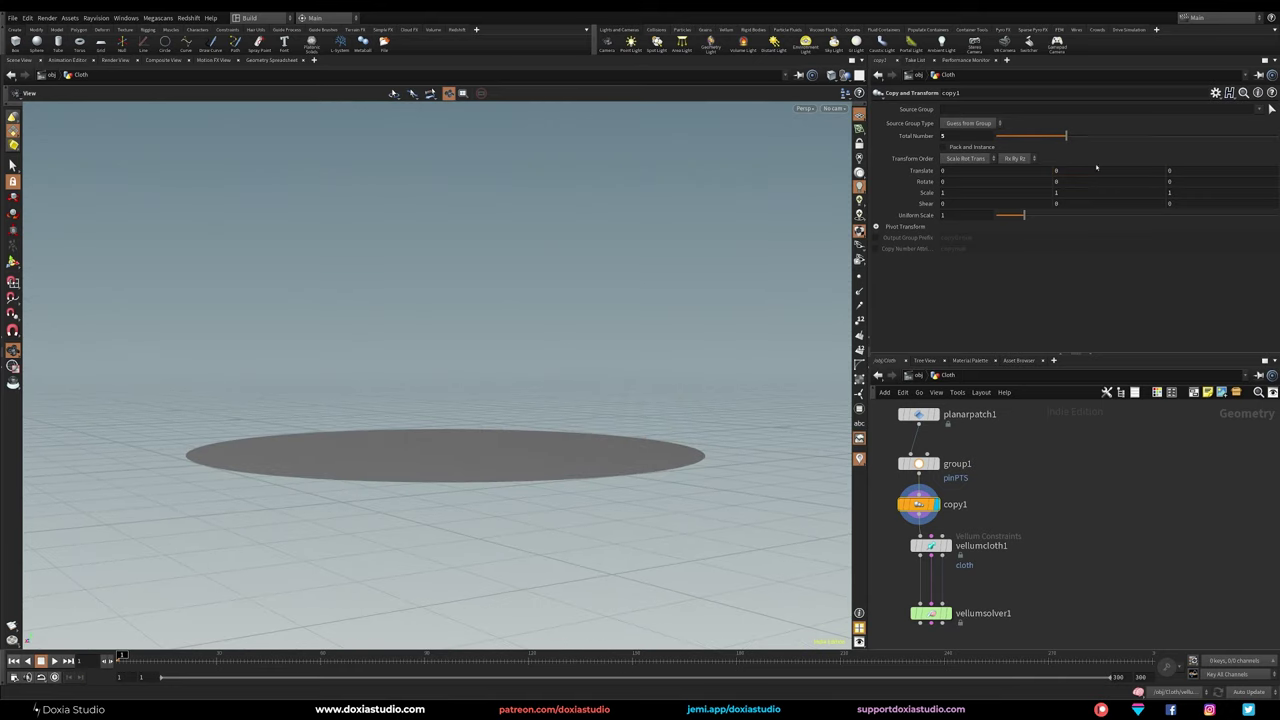
pyautogui.moveTo(1078, 170); pyautogui.dragTo(1104, 170, button='middle')
pyautogui.moveTo(491, 403); pyautogui.dragTo(428, 392)
pyautogui.moveTo(962, 216); pyautogui.dragTo(932, 214)
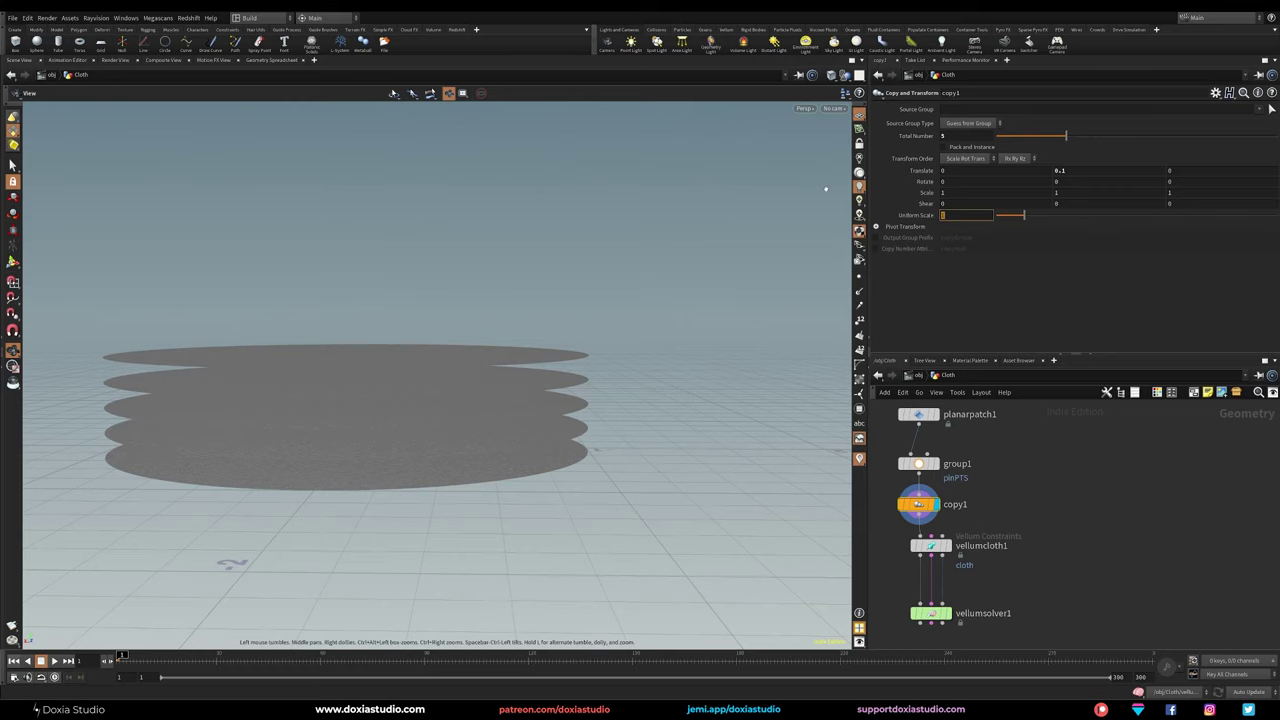
pyautogui.write('0.9')
pyautogui.press('Return')
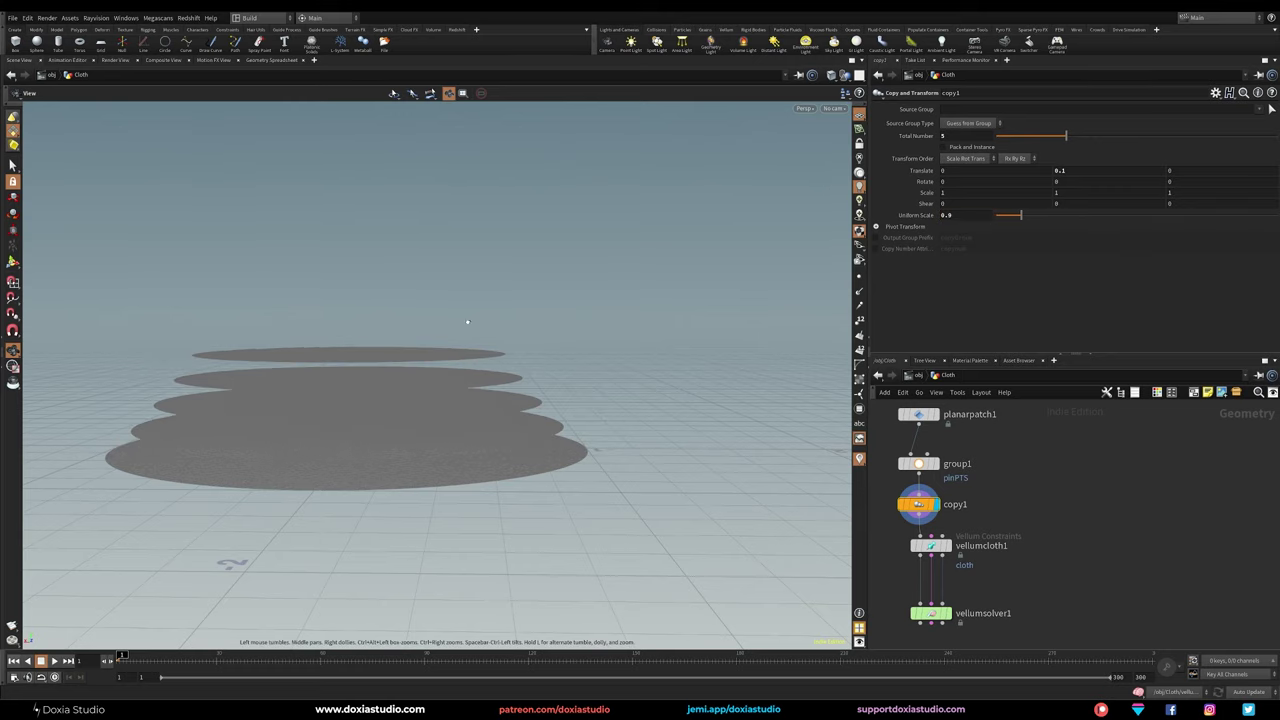
pyautogui.moveTo(419, 350); pyautogui.dragTo(412, 453)
# Step: Display the Vellum solver, run the layered cloth simulation, and examine the stacked folds at frame 7
pyautogui.click(950, 594)
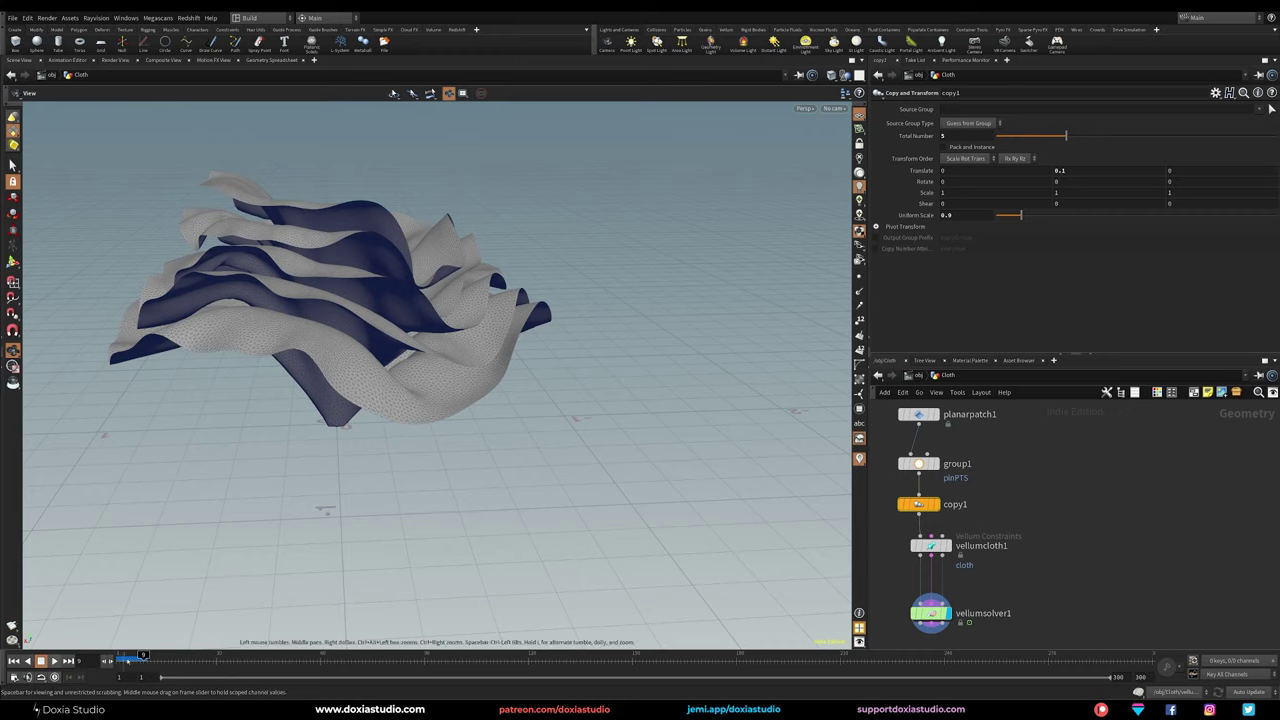
pyautogui.moveTo(127, 661); pyautogui.dragTo(137, 661)
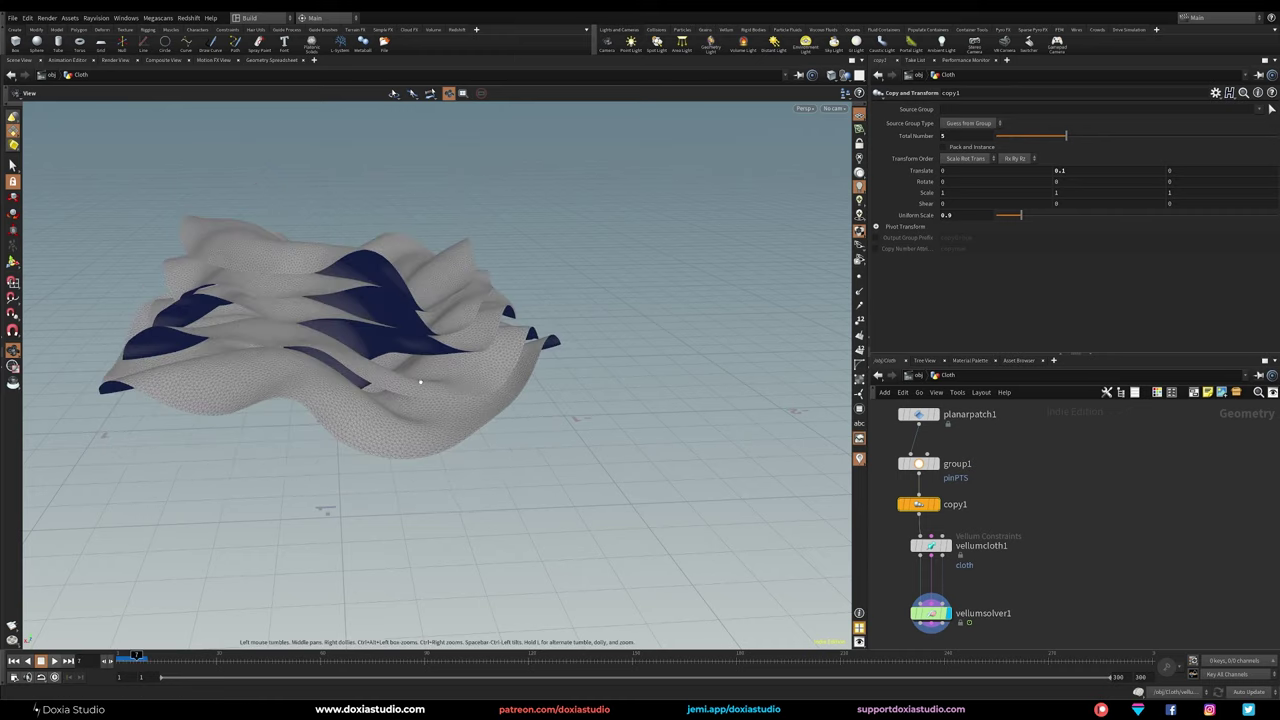
pyautogui.keyDown('alt'); pyautogui.moveTo(423, 380); pyautogui.dragTo(428, 414); pyautogui.keyUp('alt')
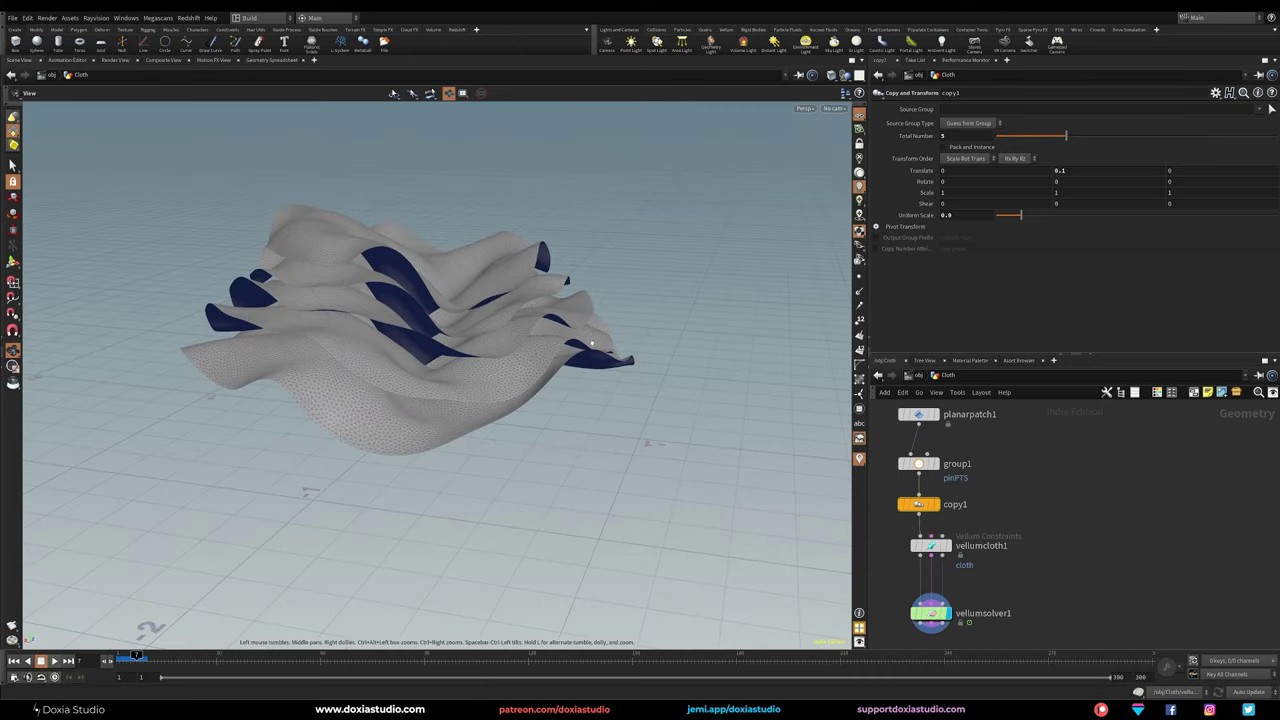
# Step: Delete the Copy and Transform node from the cloth network
pyautogui.moveTo(1027, 480); pyautogui.dragTo(1051, 487, button='middle')
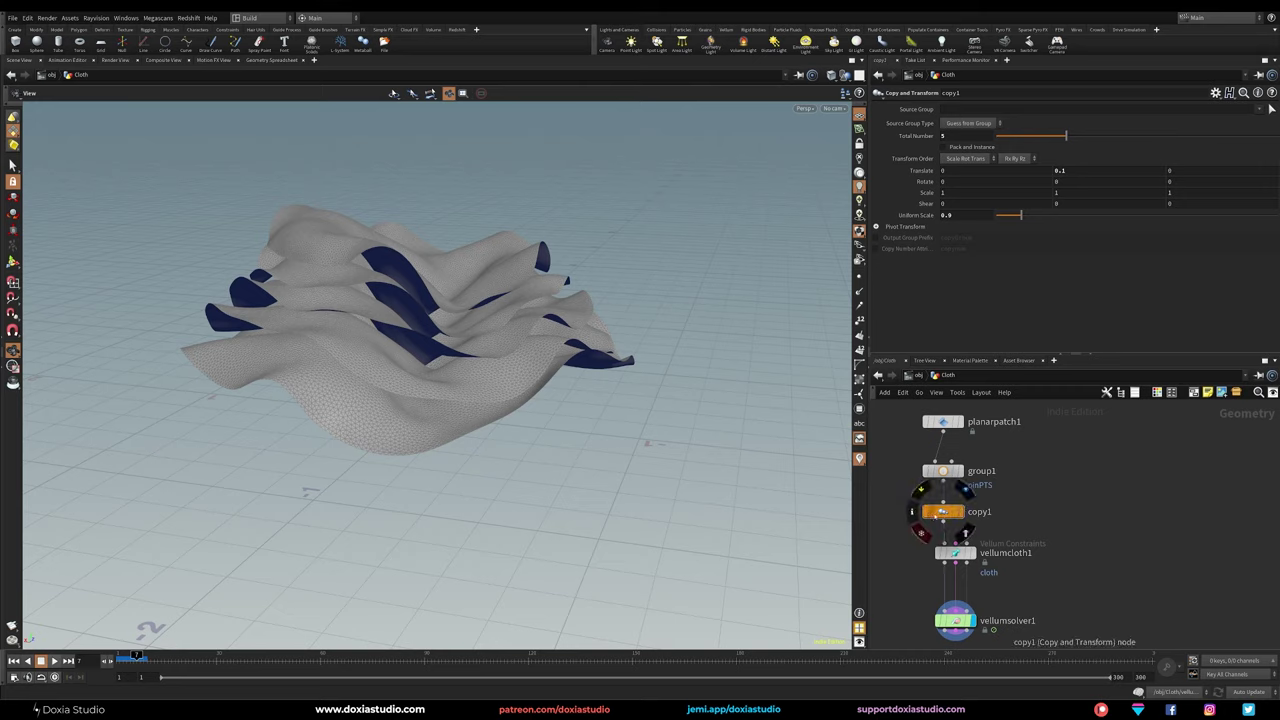
pyautogui.moveTo(943, 514)
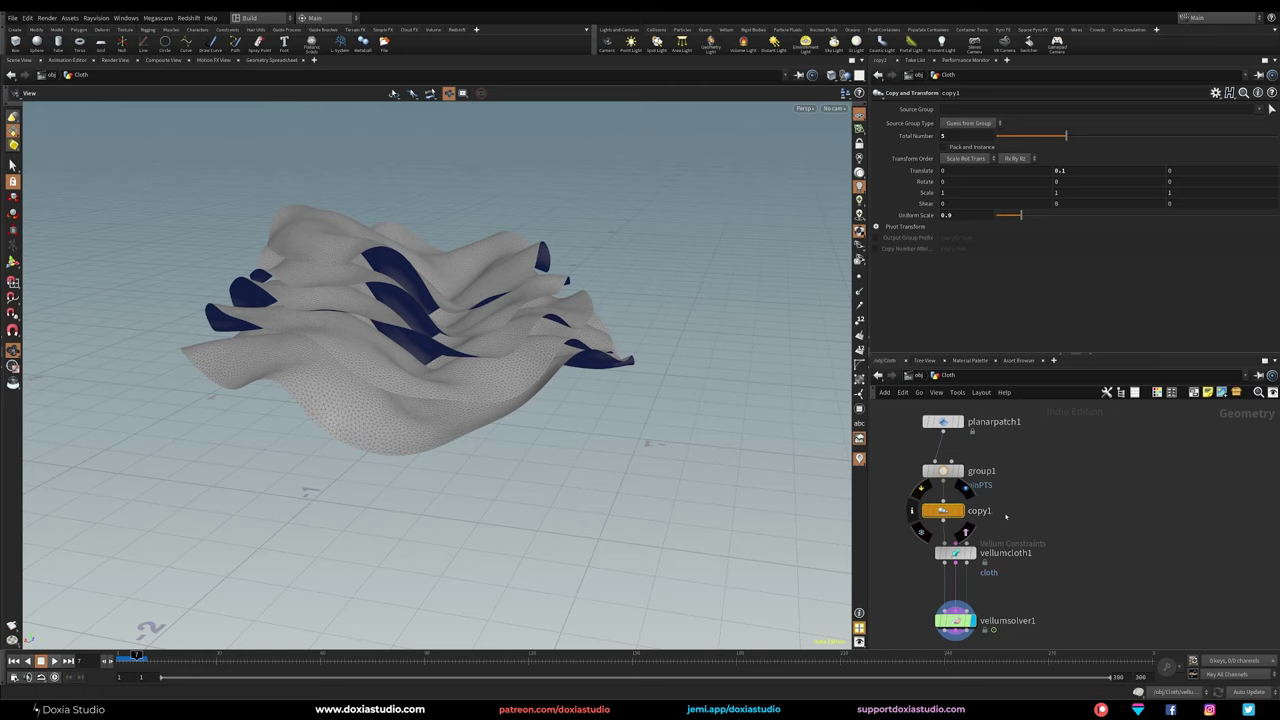
pyautogui.press('Delete')
pyautogui.moveTo(1032, 492)
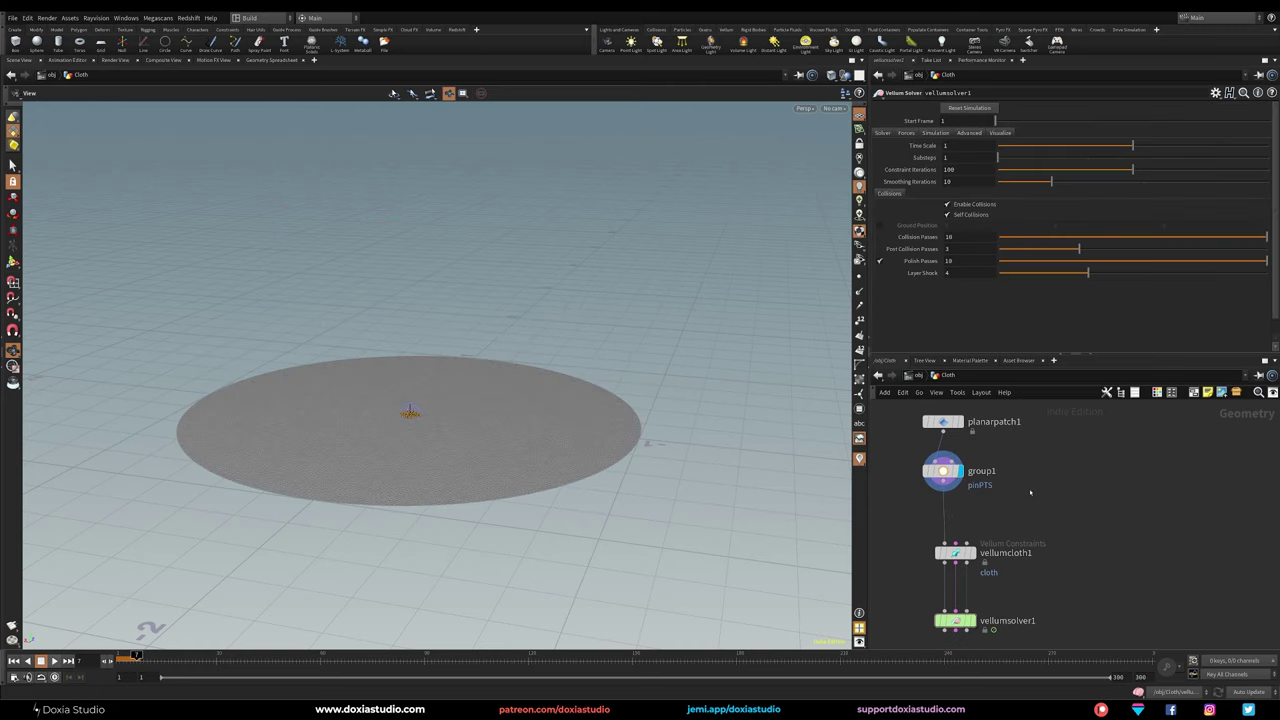
# Step: Add a Line node beside group1, display it, and set its number of points to 6
pyautogui.press('Tab')
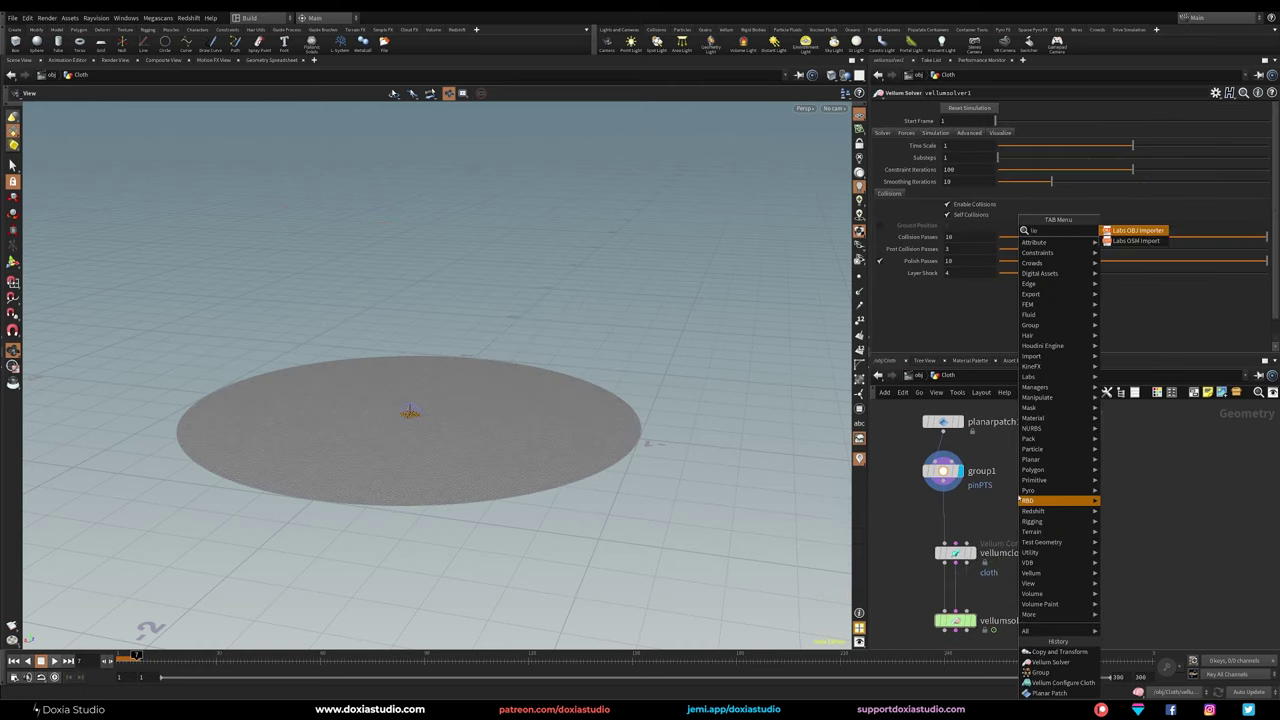
pyautogui.click(1214, 466)
pyautogui.press('Tab')
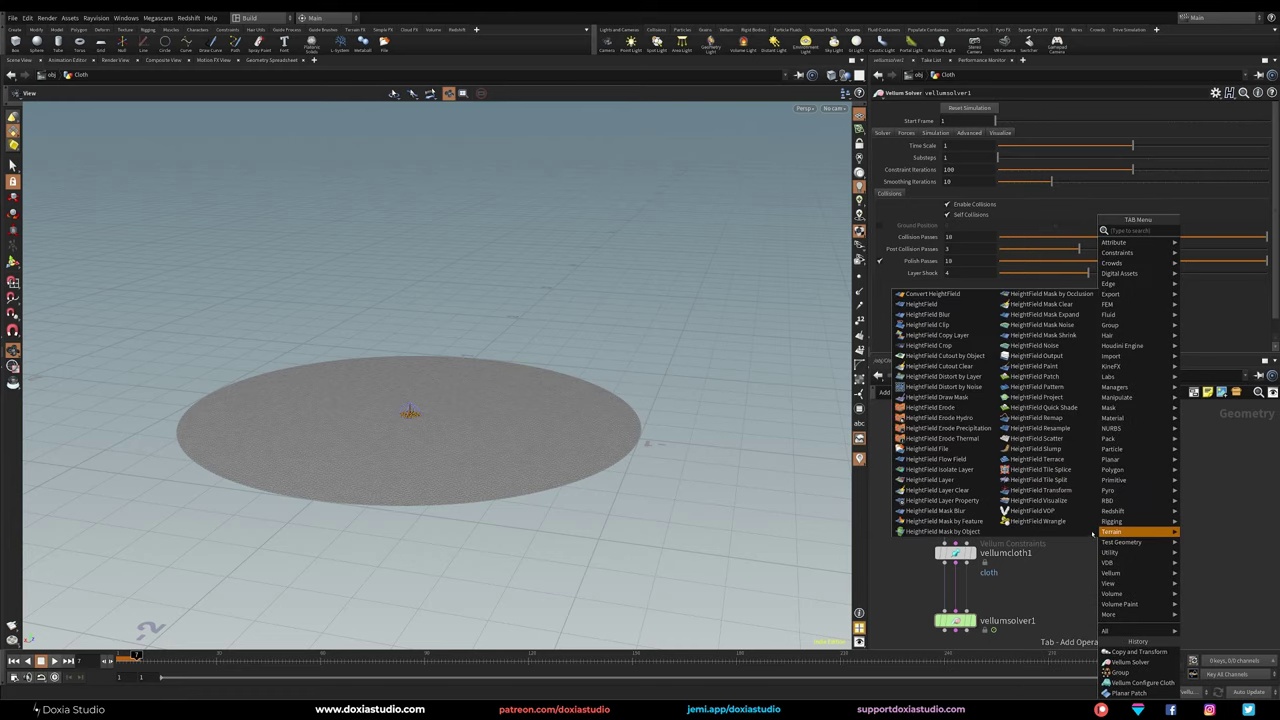
pyautogui.write('line')
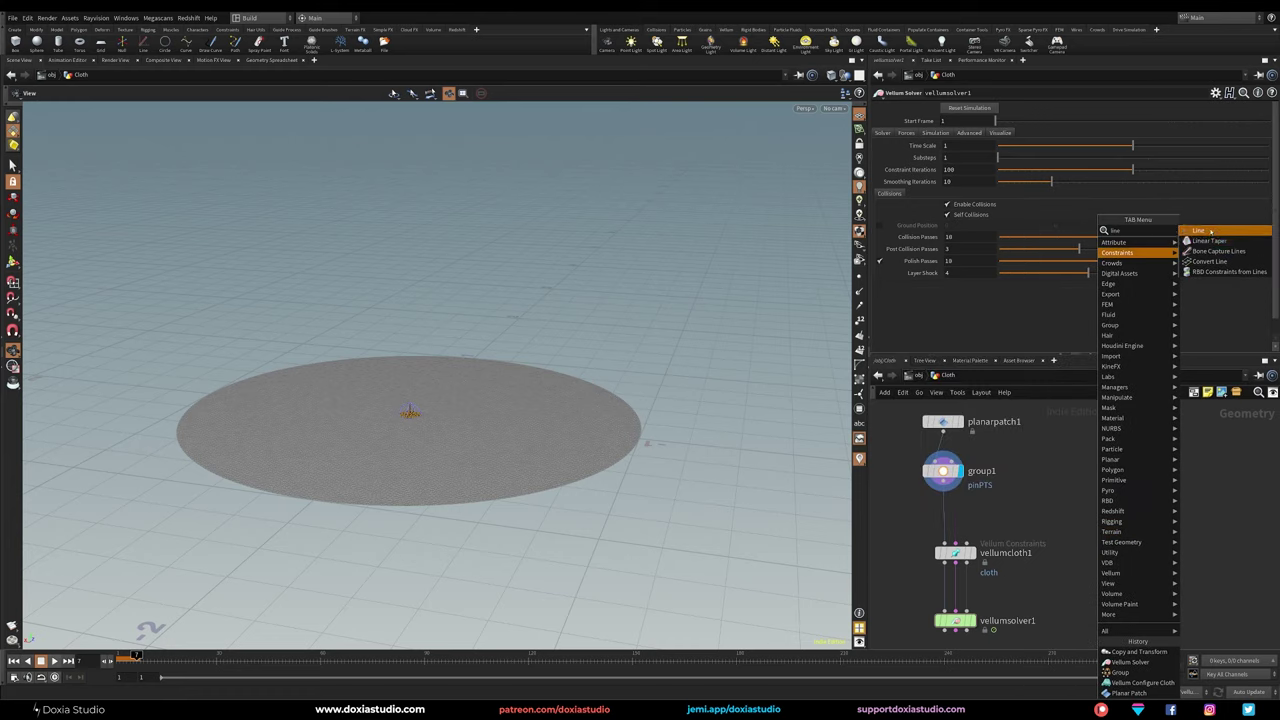
pyautogui.press('Return')
pyautogui.click(1021, 495)
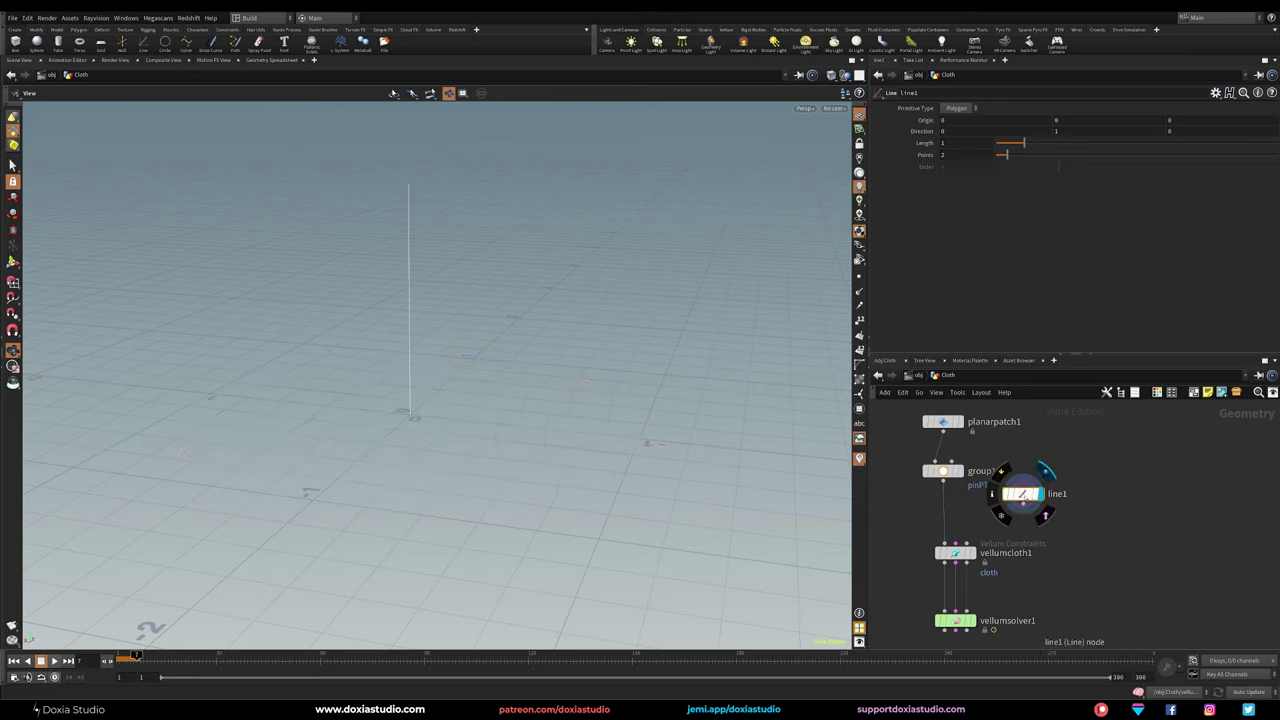
pyautogui.scroll(2, 373, 374)
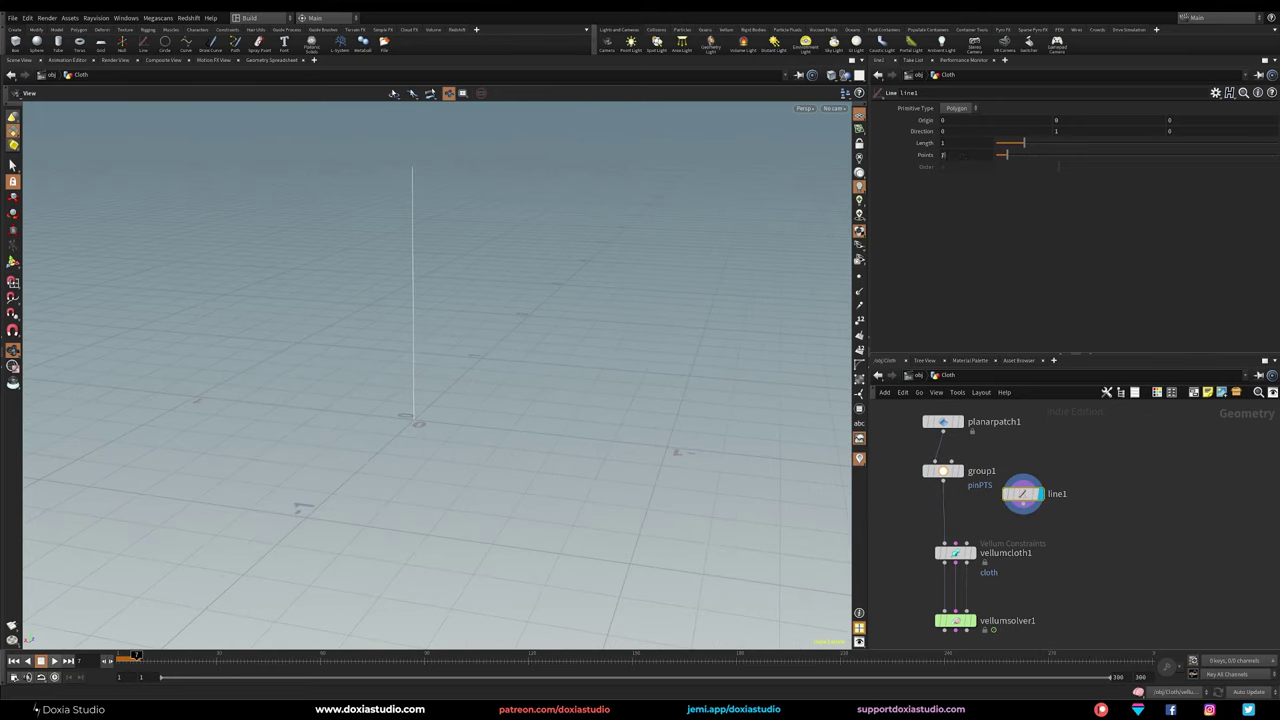
pyautogui.click(952, 156)
pyautogui.press('Return')
pyautogui.moveTo(1009, 477); pyautogui.dragTo(1043, 493)
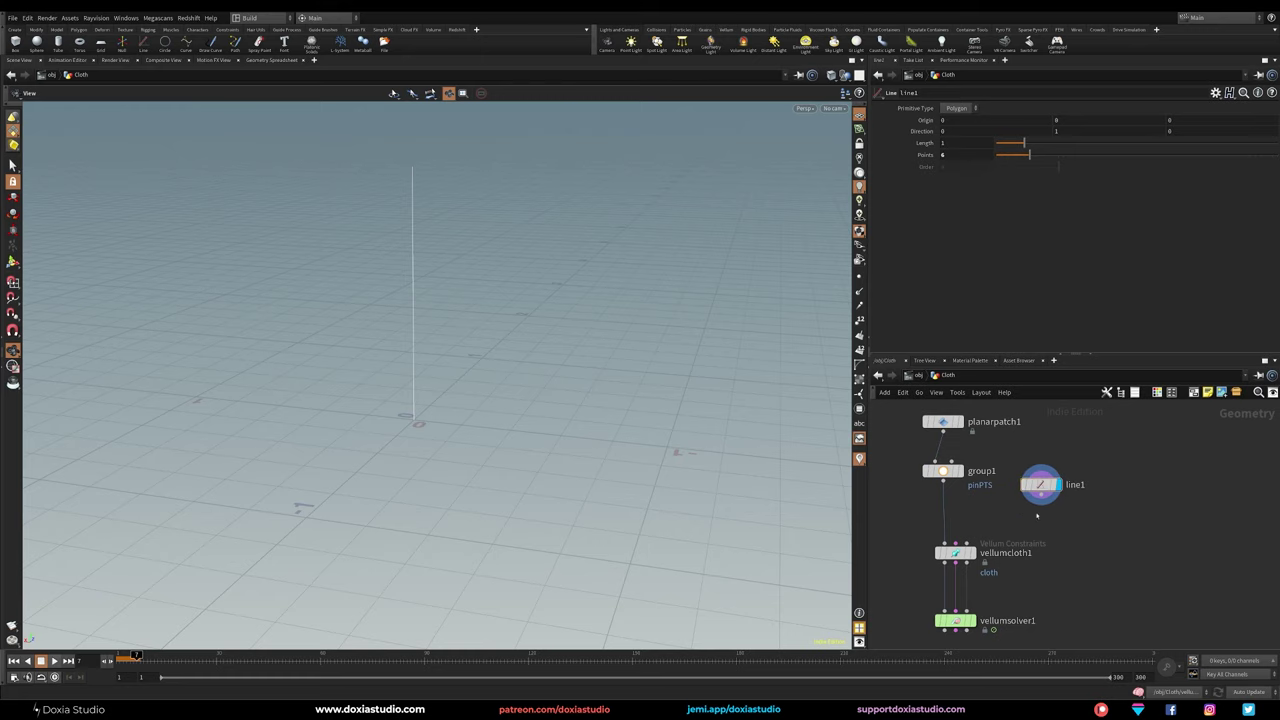
# Step: Insert a Copy to Points node between group1 and vellumcloth1
pyautogui.press('Tab')
pyautogui.write('copy')
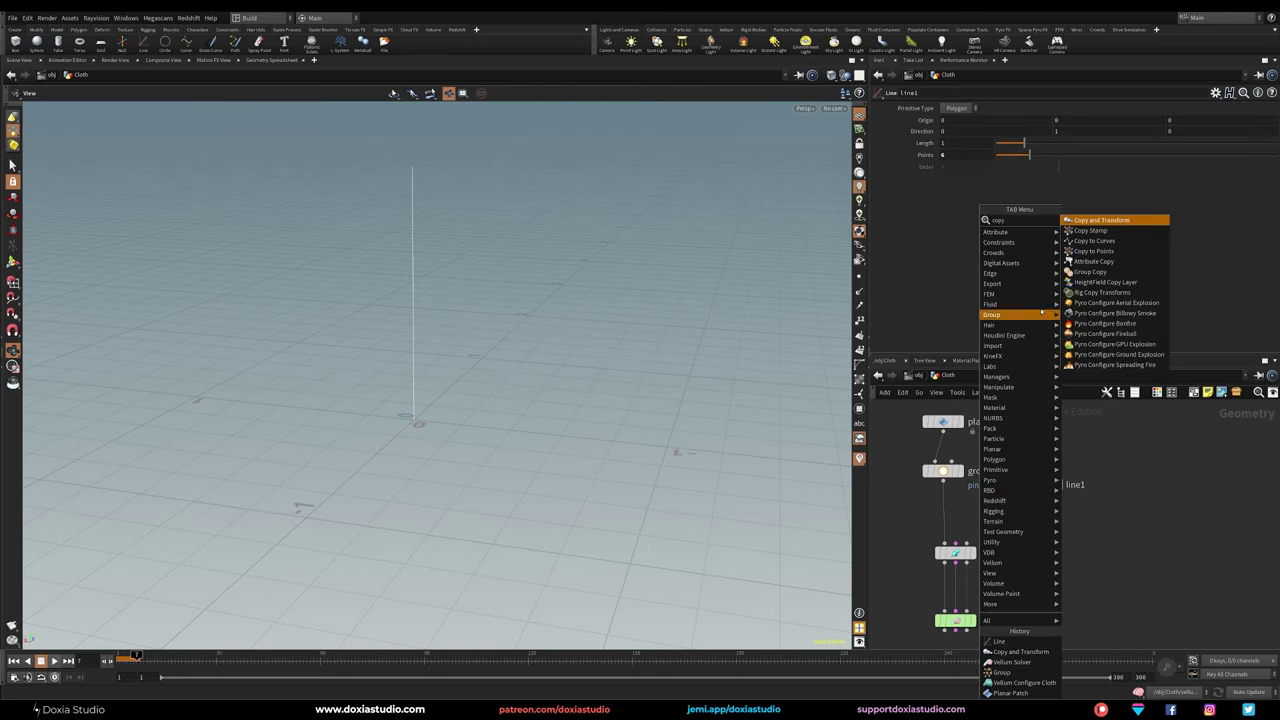
pyautogui.click(1093, 251)
pyautogui.click(977, 526)
pyautogui.moveTo(977, 528); pyautogui.dragTo(947, 517)
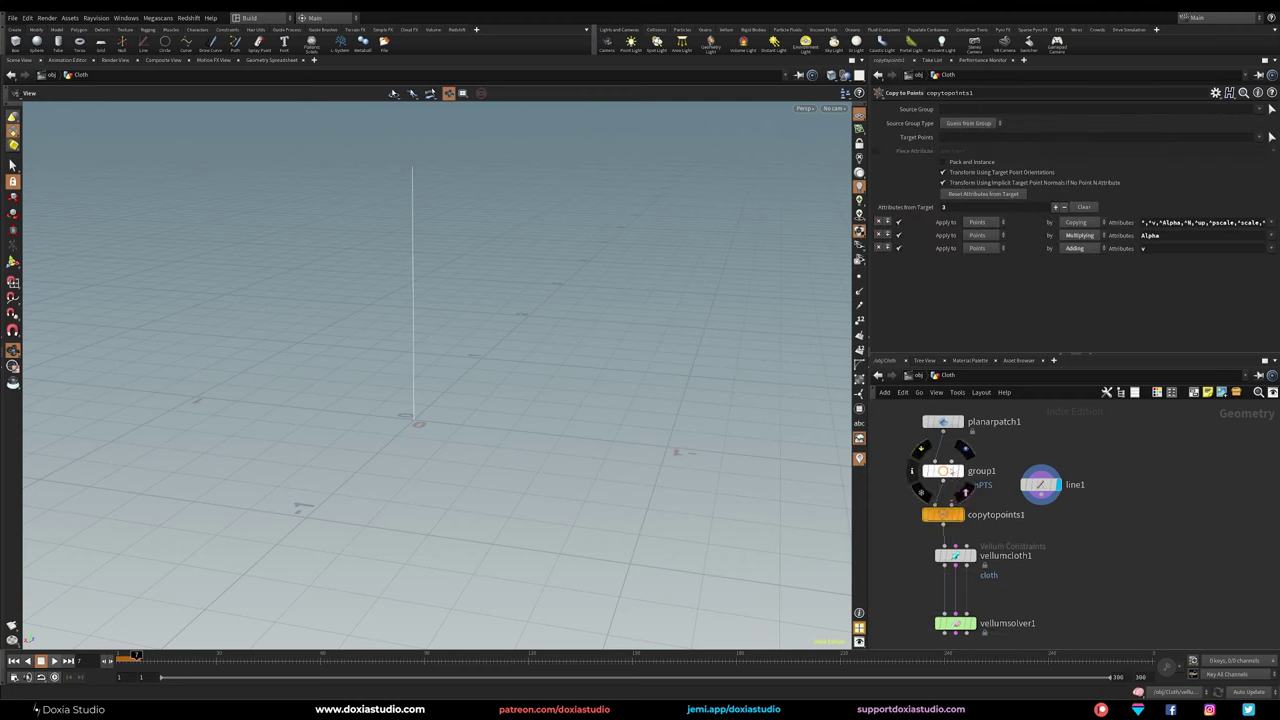
# Step: Connect line1 to the Copy to Points node's target points input and display the copied discs
pyautogui.click(959, 470)
pyautogui.click(951, 505)
pyautogui.click(1041, 494)
pyautogui.click(958, 515)
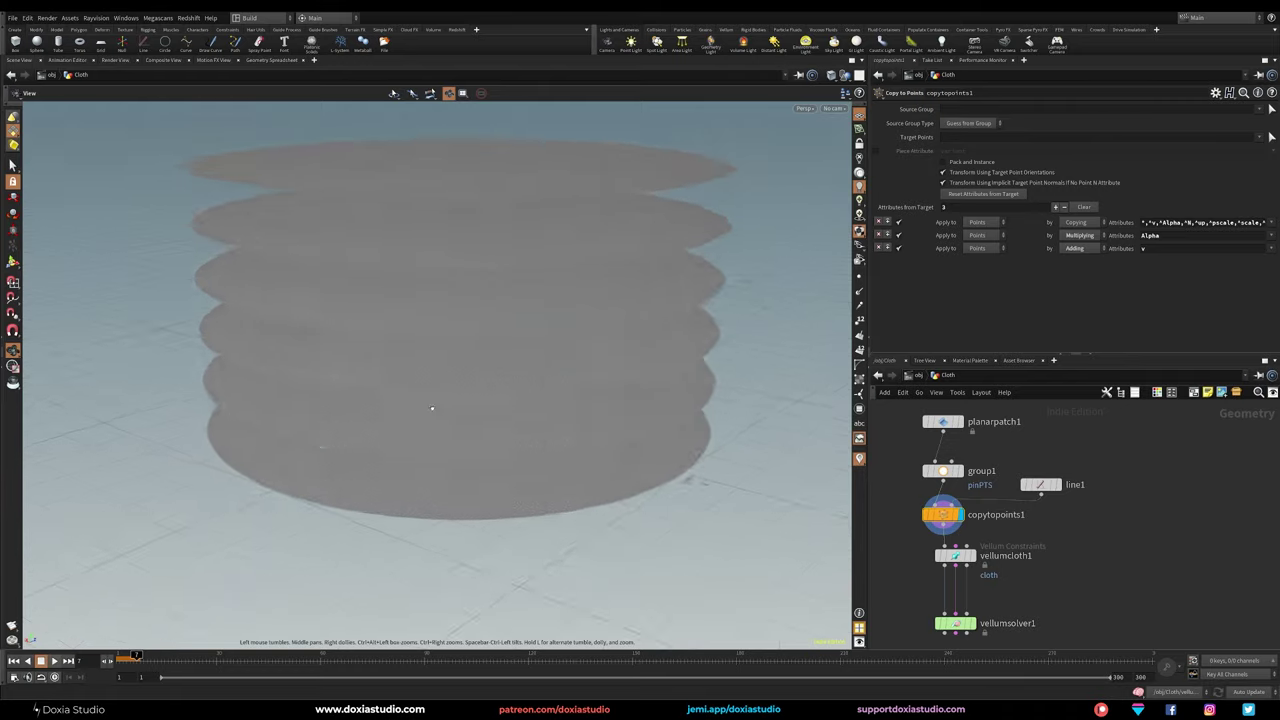
# Step: Set line1's number of points to 10 and inspect the stacked discs
pyautogui.click(1042, 484)
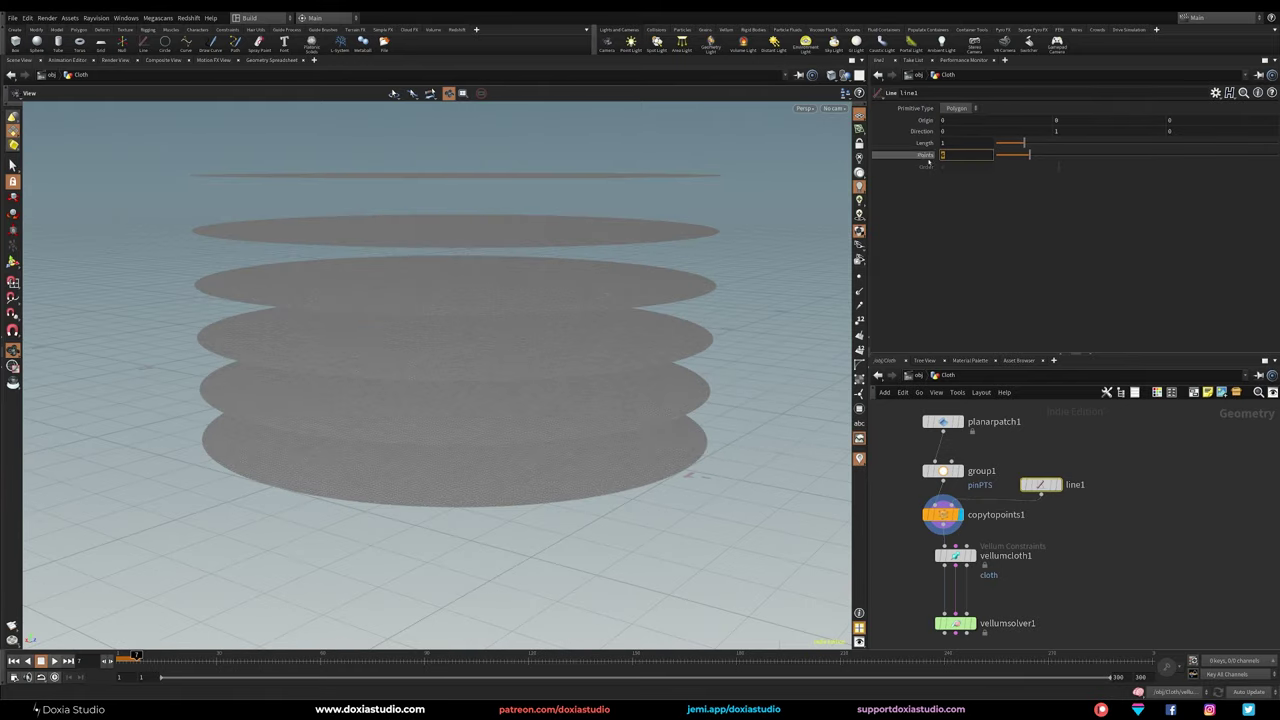
pyautogui.press('Return')
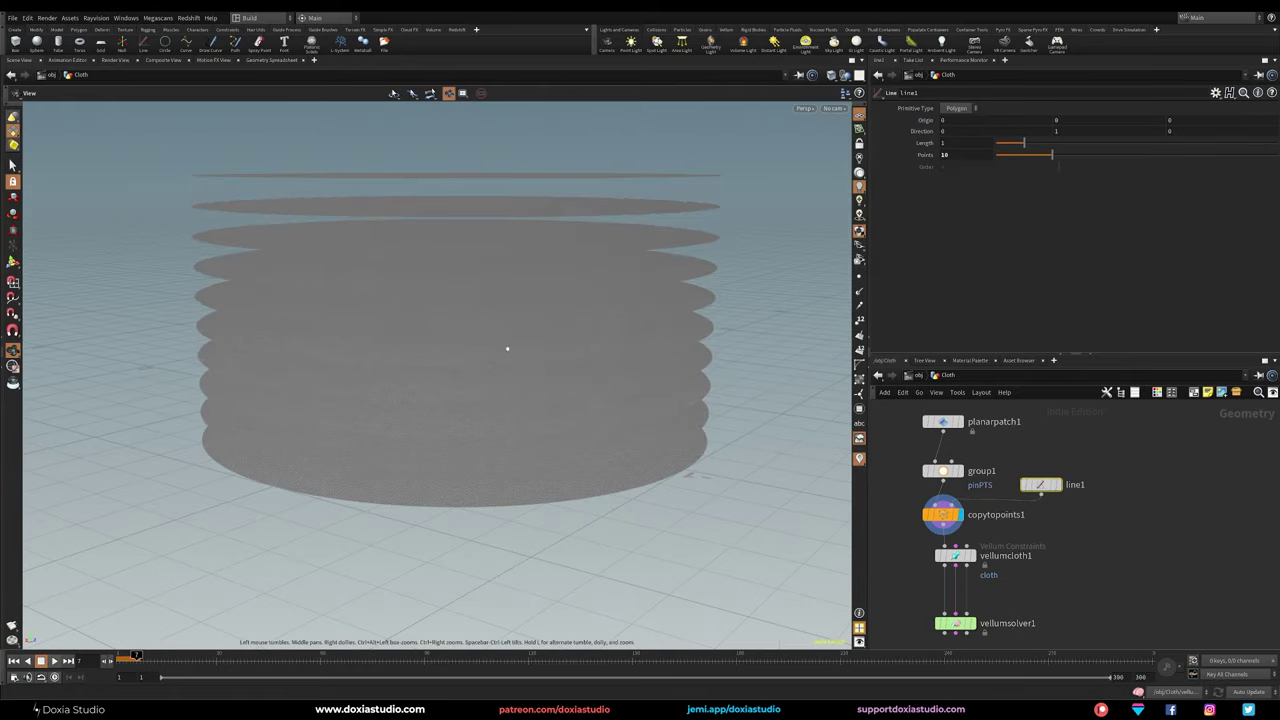
pyautogui.moveTo(497, 336); pyautogui.dragTo(516, 386)
pyautogui.scroll(-5, 517, 387)
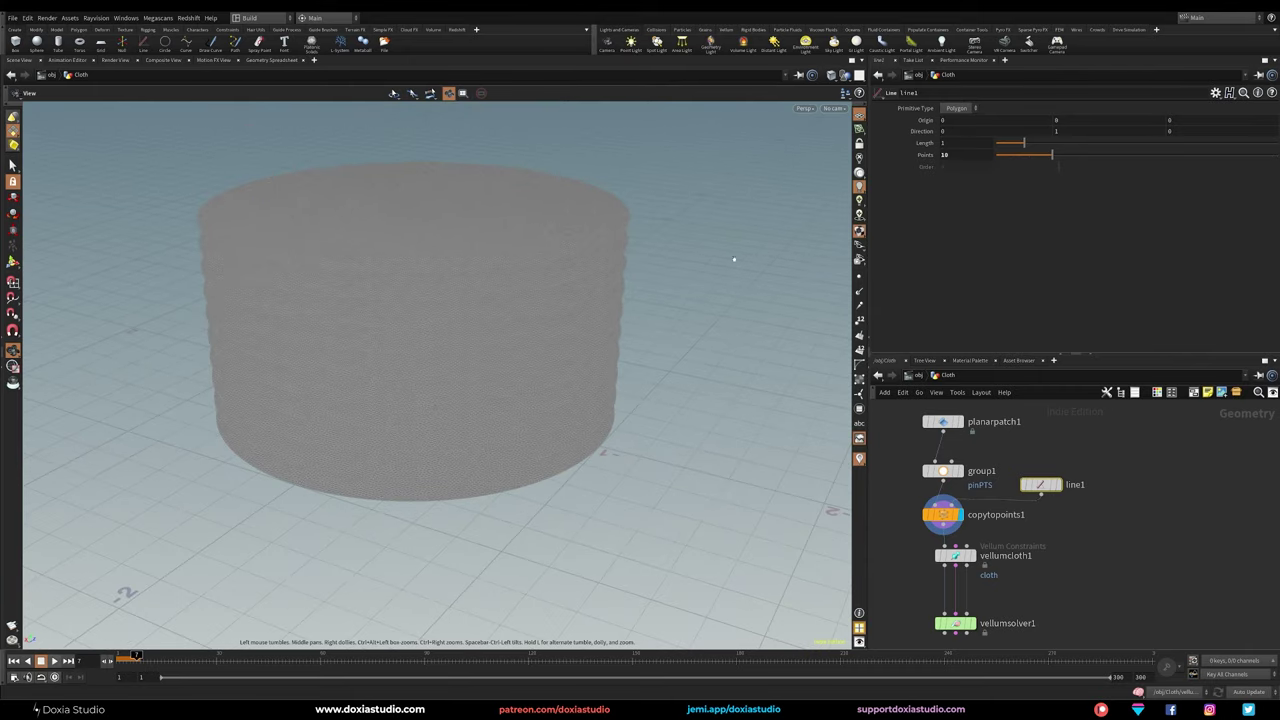
# Step: Reduce line1's length to 0.15 and check the spacing between the stacked discs
pyautogui.moveTo(1023, 143); pyautogui.dragTo(1010, 143)
pyautogui.moveTo(475, 390); pyautogui.dragTo(506, 326)
pyautogui.moveTo(540, 440); pyautogui.dragTo(505, 422)
pyautogui.moveTo(1010, 143); pyautogui.dragTo(1000, 143)
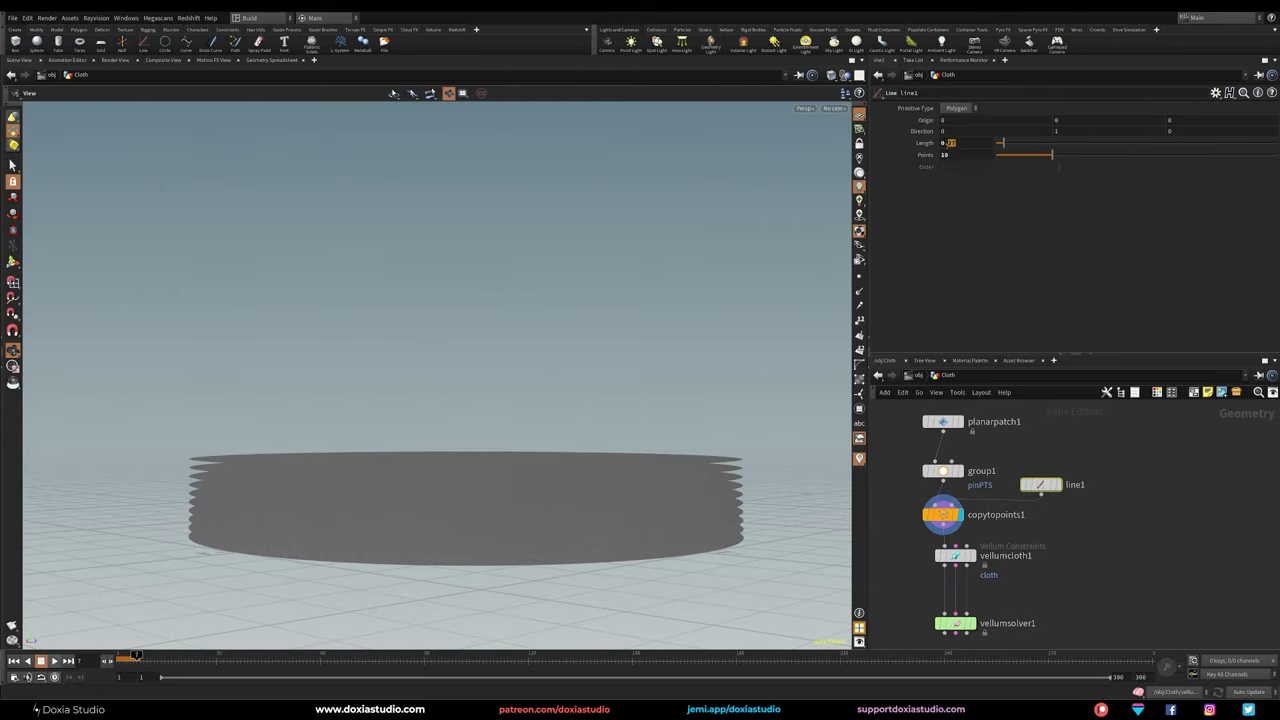
pyautogui.press('Return')
pyautogui.moveTo(788, 331); pyautogui.dragTo(666, 323)
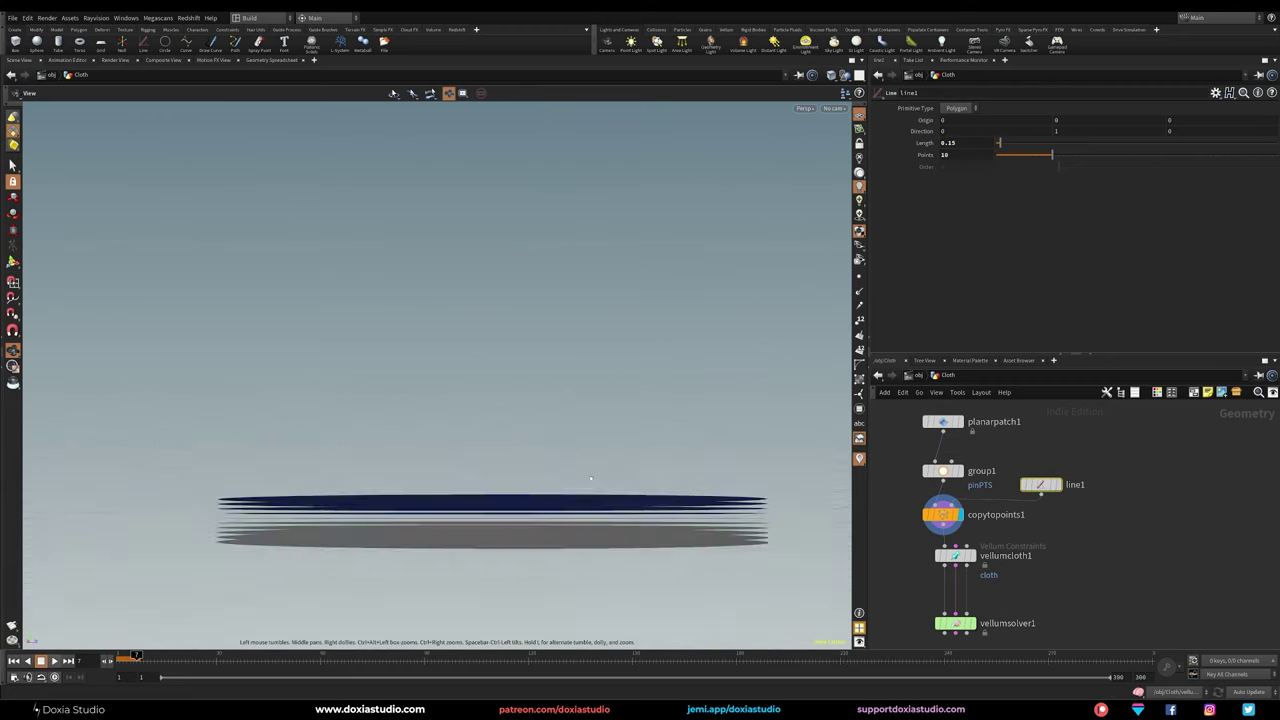
pyautogui.moveTo(606, 449); pyautogui.dragTo(522, 403)
pyautogui.scroll(2, 522, 403)
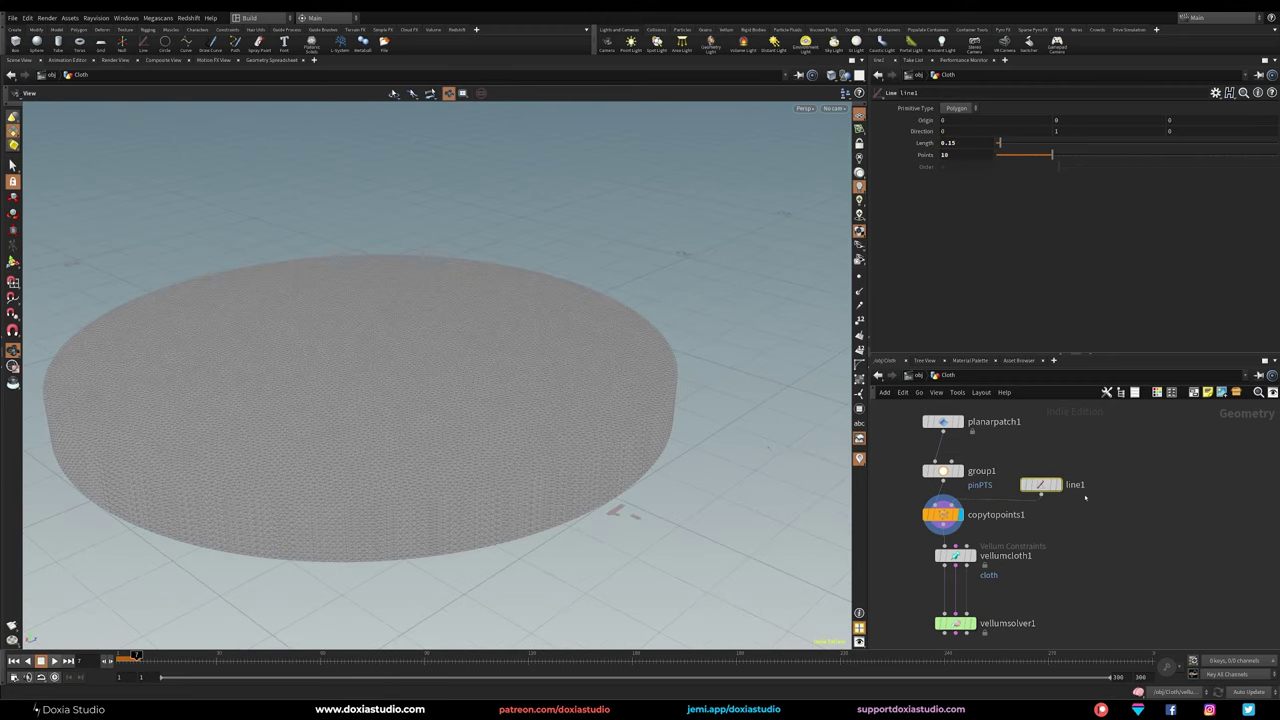
# Step: Display line1's points alone and move the node up and away from group1 in the network
pyautogui.moveTo(1040, 484); pyautogui.dragTo(1053, 470)
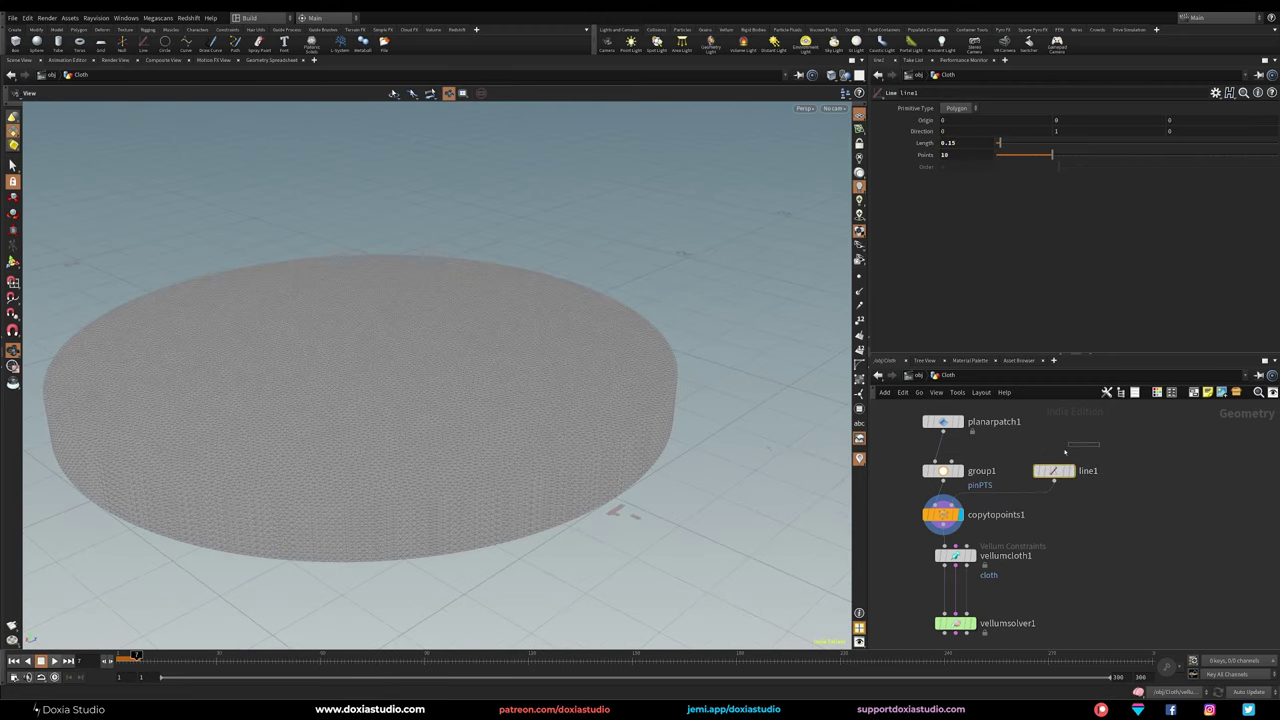
pyautogui.click(1074, 450)
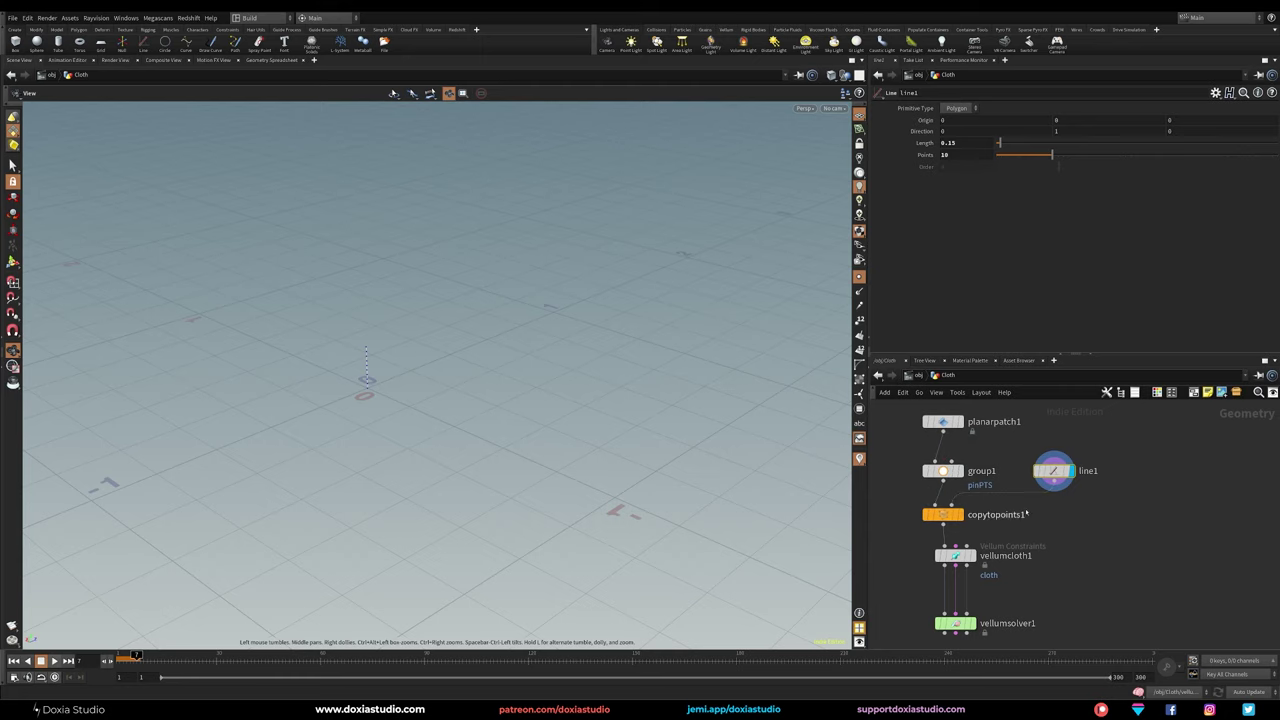
pyautogui.moveTo(1054, 470); pyautogui.dragTo(1075, 458)
pyautogui.press('Tab')
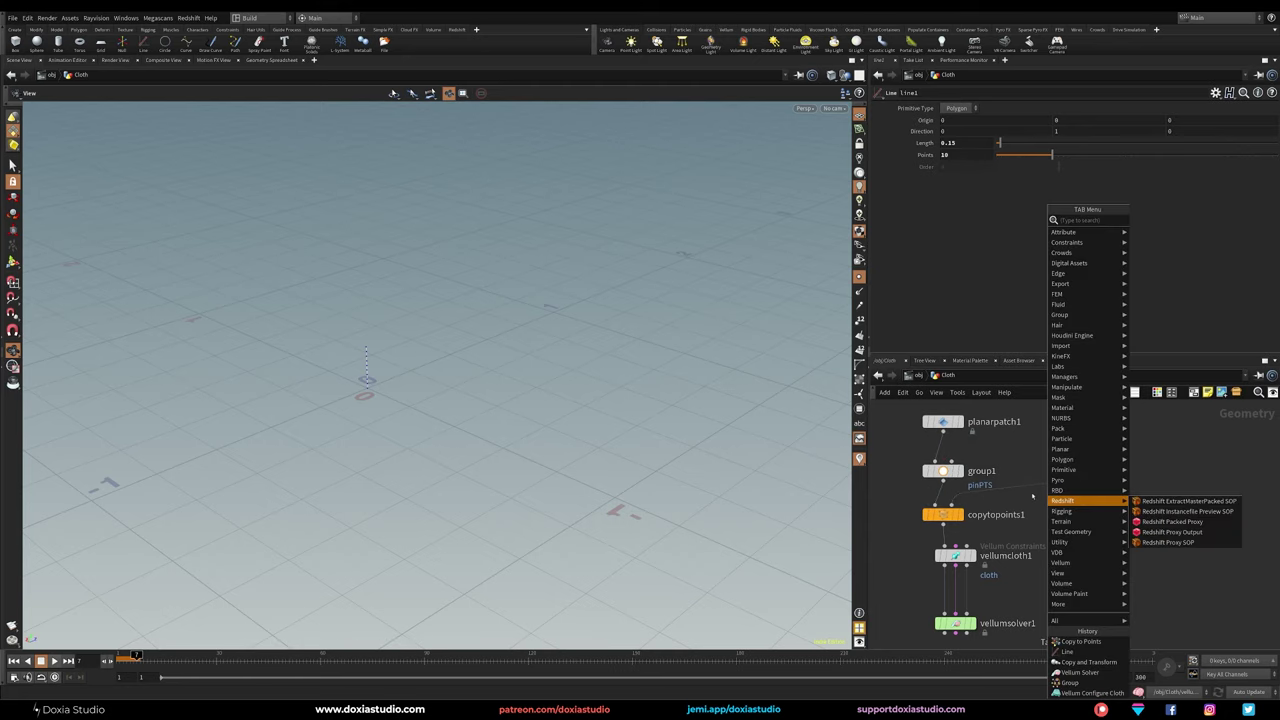
pyautogui.write('point')
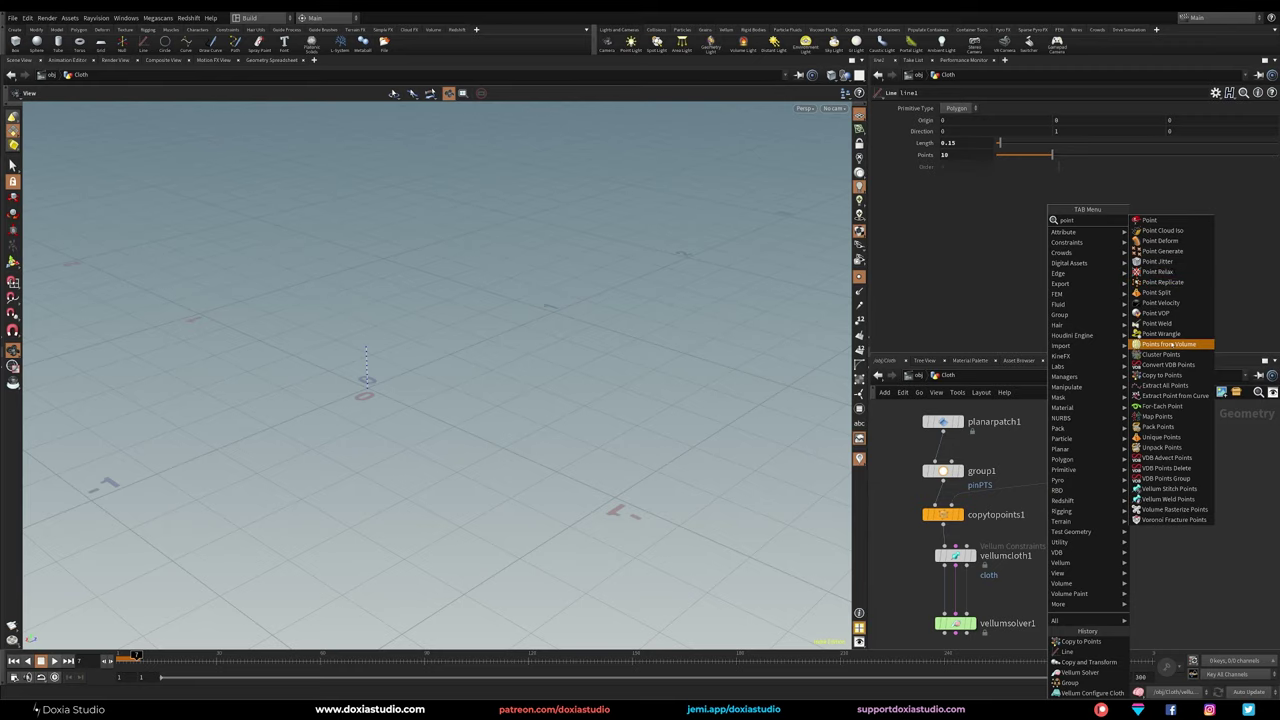
pyautogui.click(1161, 334)
pyautogui.click(1092, 514)
pyautogui.moveTo(1092, 514); pyautogui.dragTo(1067, 505)
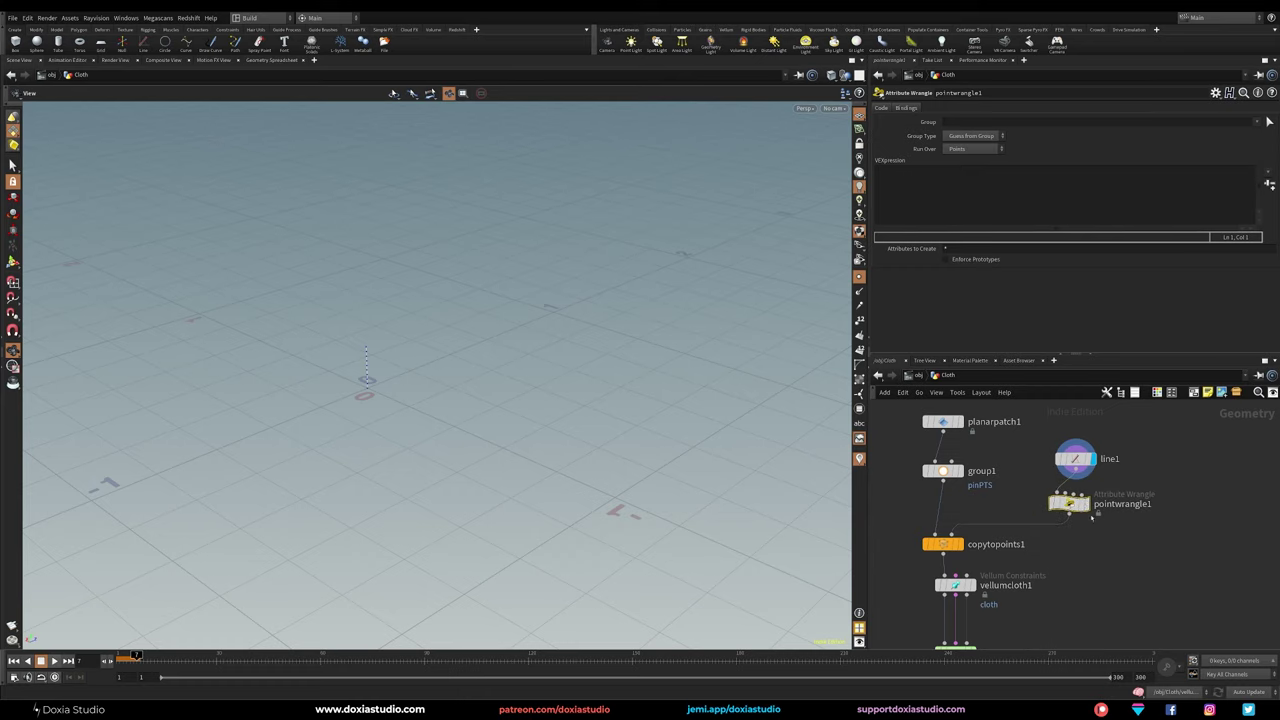
pyautogui.press('Delete')
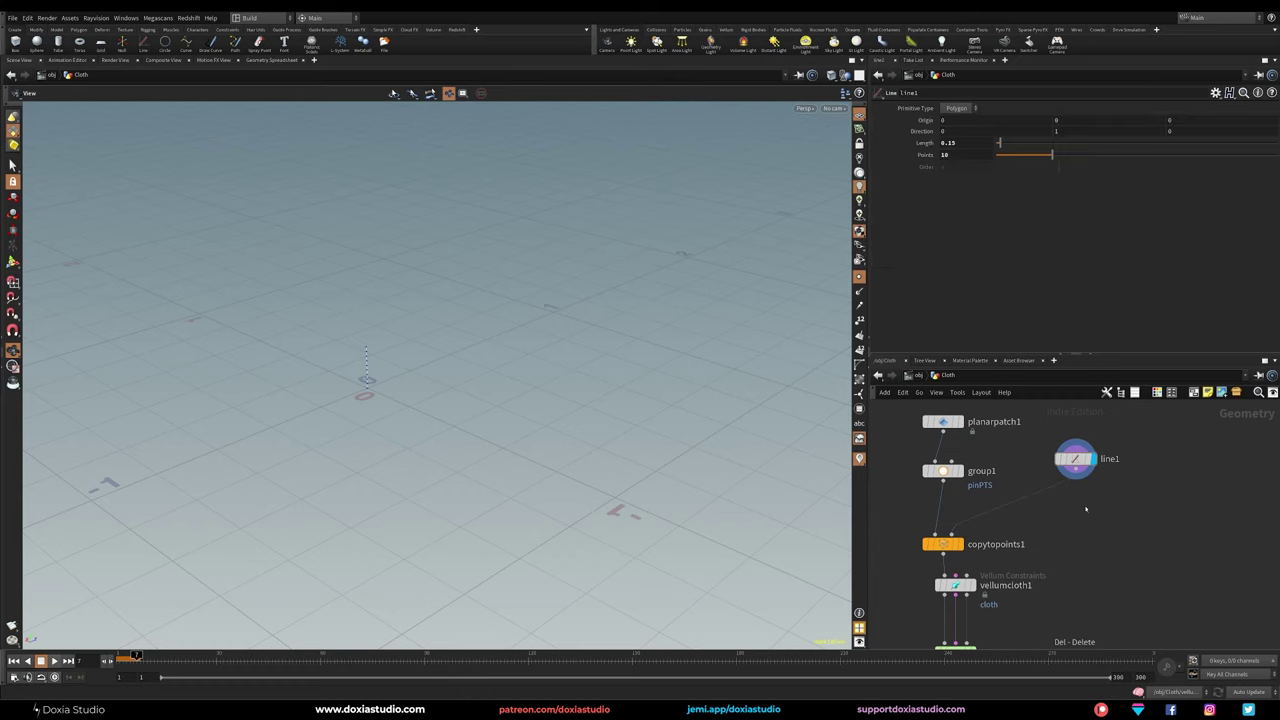
# Step: Insert a Point VOP node between line1 and the target points input of copytopoints1
pyautogui.press('Tab')
pyautogui.write('vop')
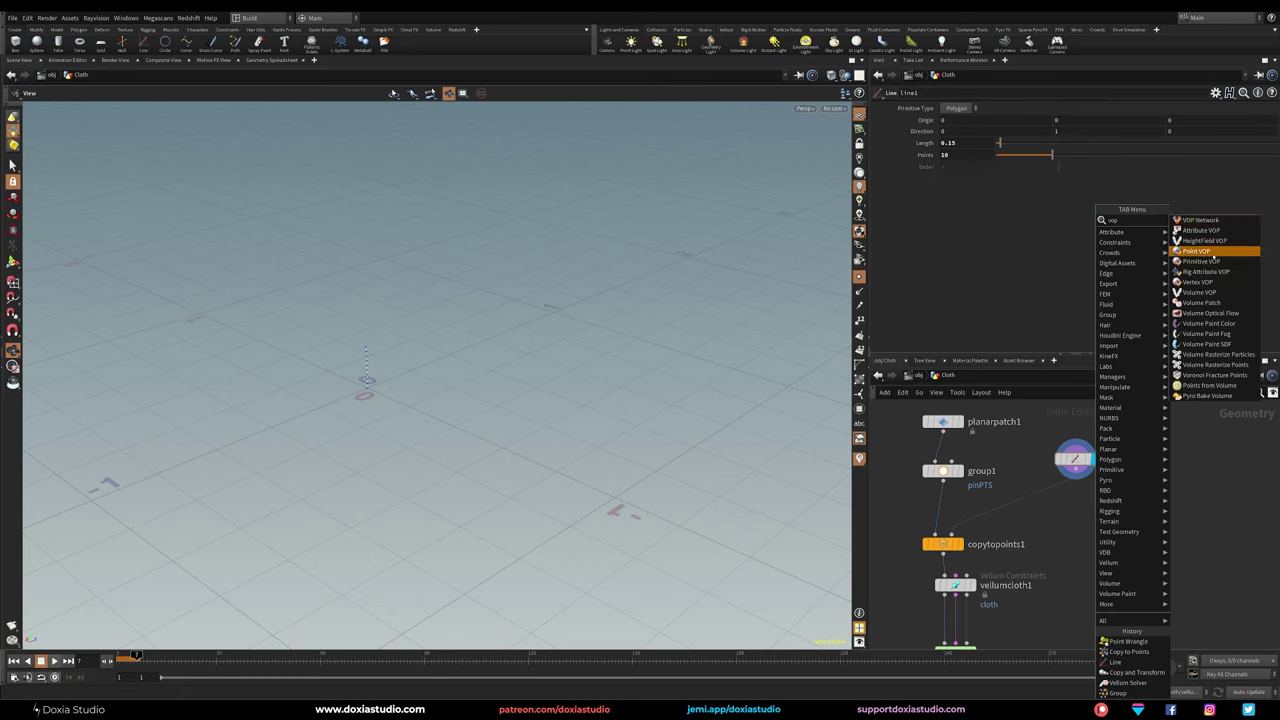
pyautogui.click(1198, 251)
pyautogui.click(1048, 500)
# Step: Open the Point VOP's network and spread its global parameters and output nodes apart
pyautogui.doubleClick(1050, 500)
pyautogui.moveTo(1005, 494); pyautogui.dragTo(950, 438)
pyautogui.moveTo(1150, 437); pyautogui.dragTo(1172, 437)
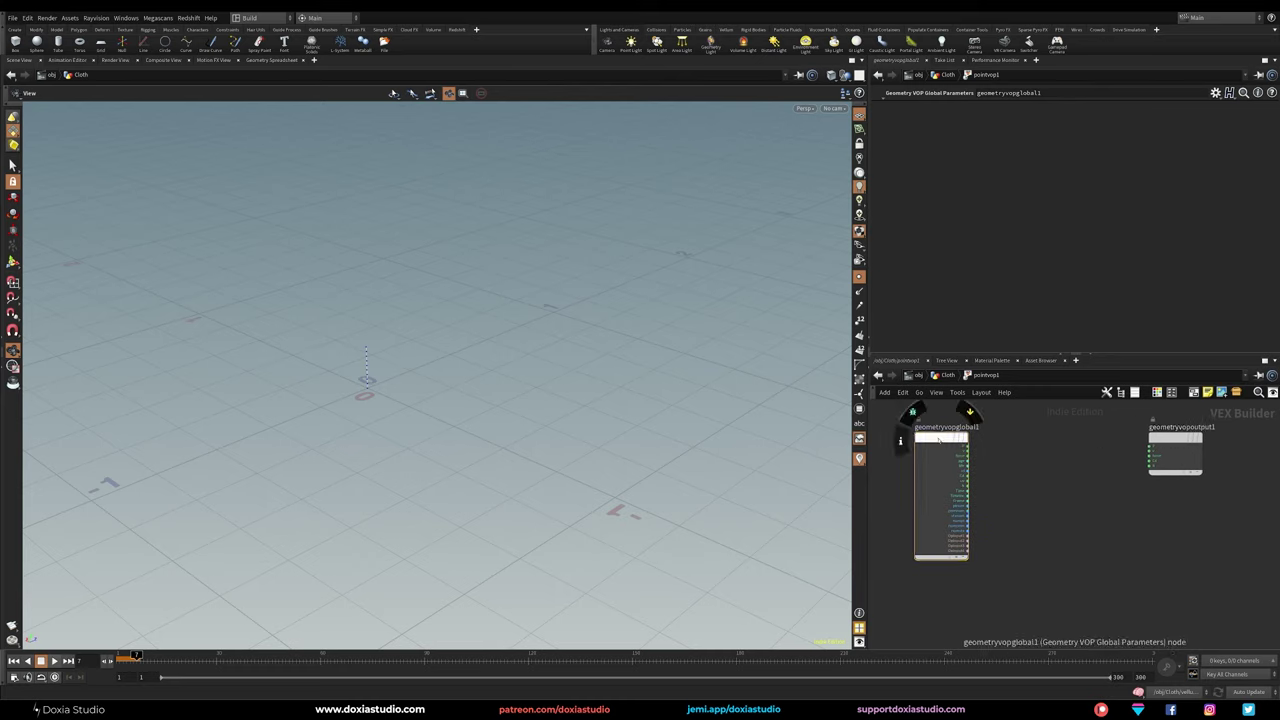
pyautogui.moveTo(945, 438); pyautogui.dragTo(929, 438)
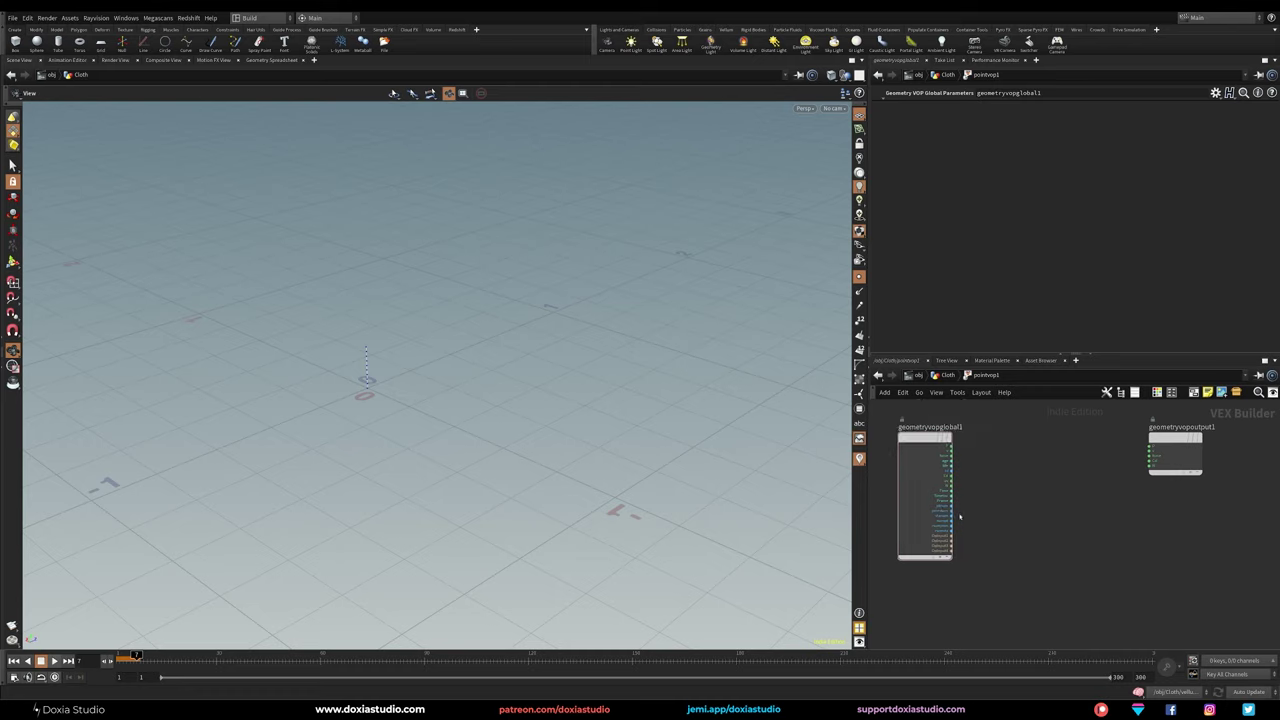
# Step: Add a Bind Export node fed by the global parameters' ptnum output and place it below the output node
pyautogui.moveTo(952, 507); pyautogui.dragTo(1077, 518)
pyautogui.moveTo(952, 507); pyautogui.dragTo(1044, 508)
pyautogui.write('export')
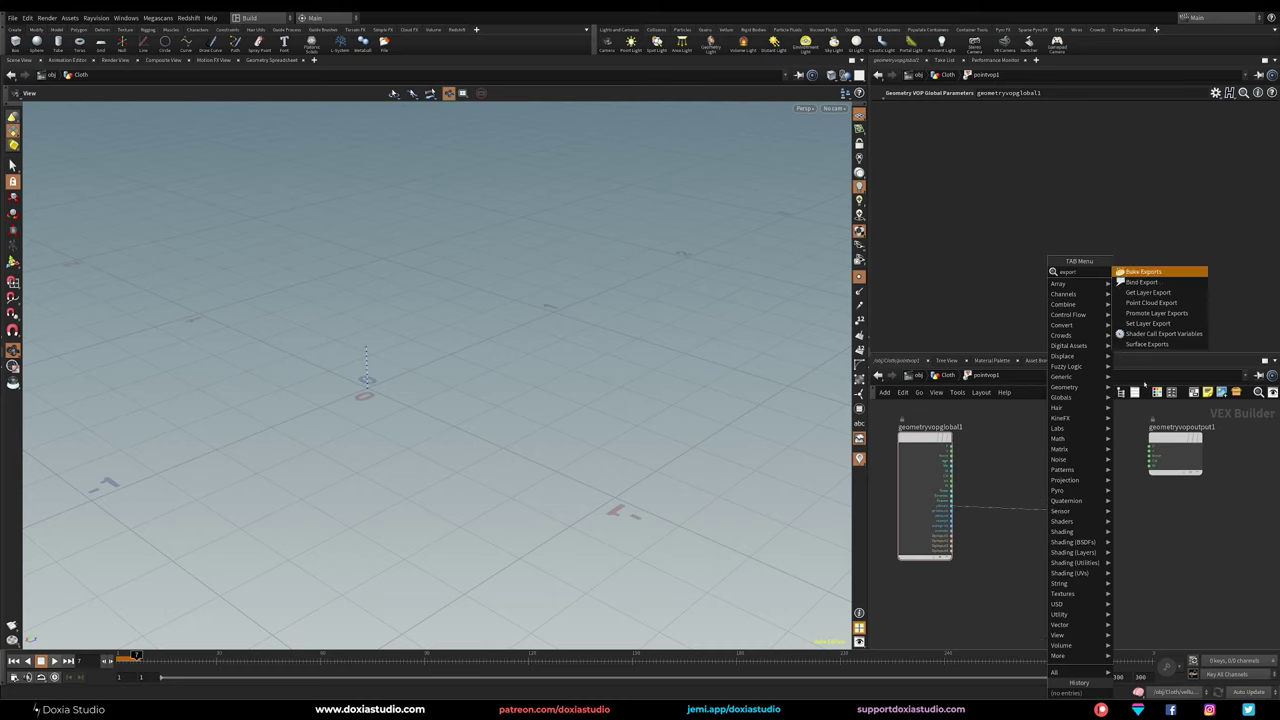
pyautogui.click(1141, 282)
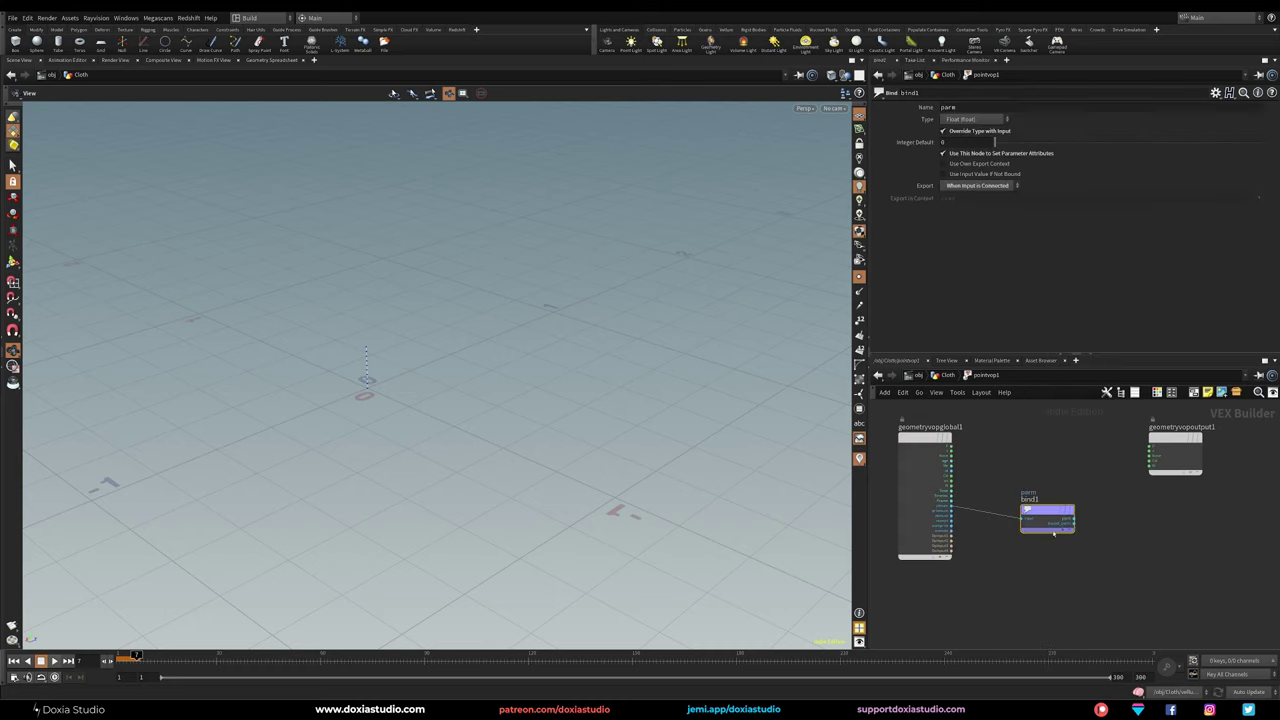
pyautogui.click(1136, 503)
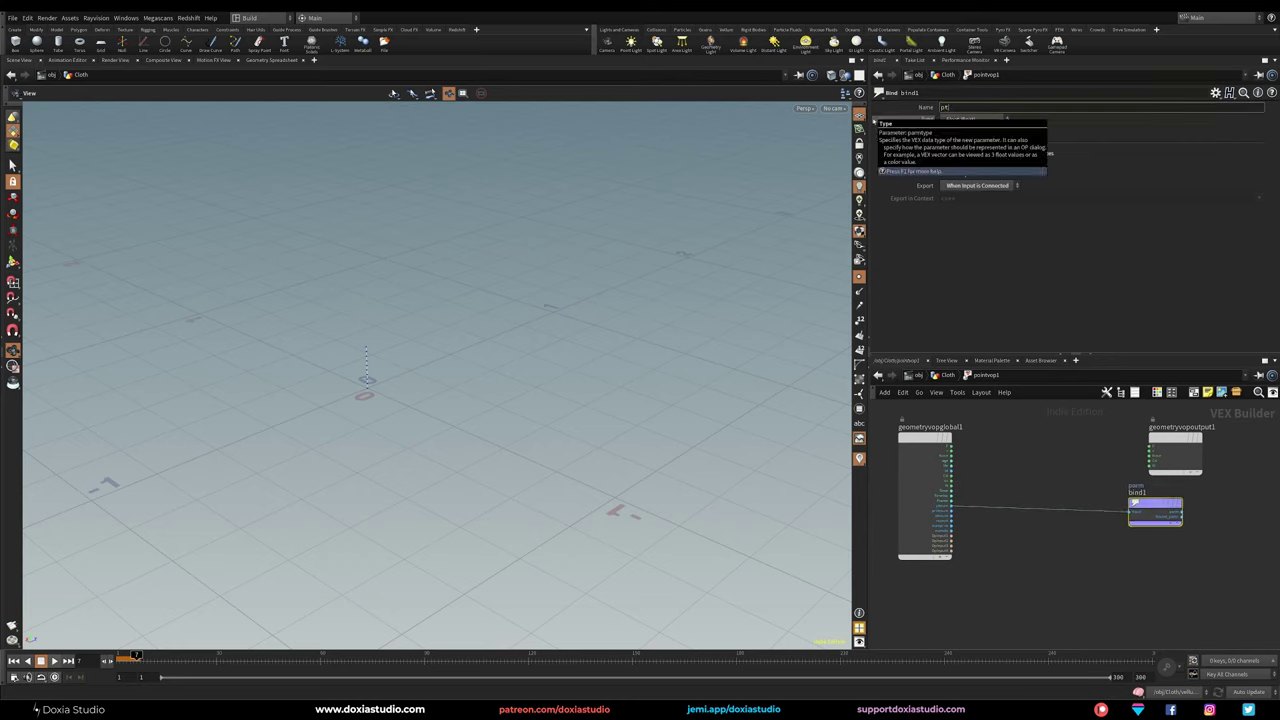
# Step: Name the bind export attribute clothID and set its type to Integer (int)
pyautogui.press('Return')
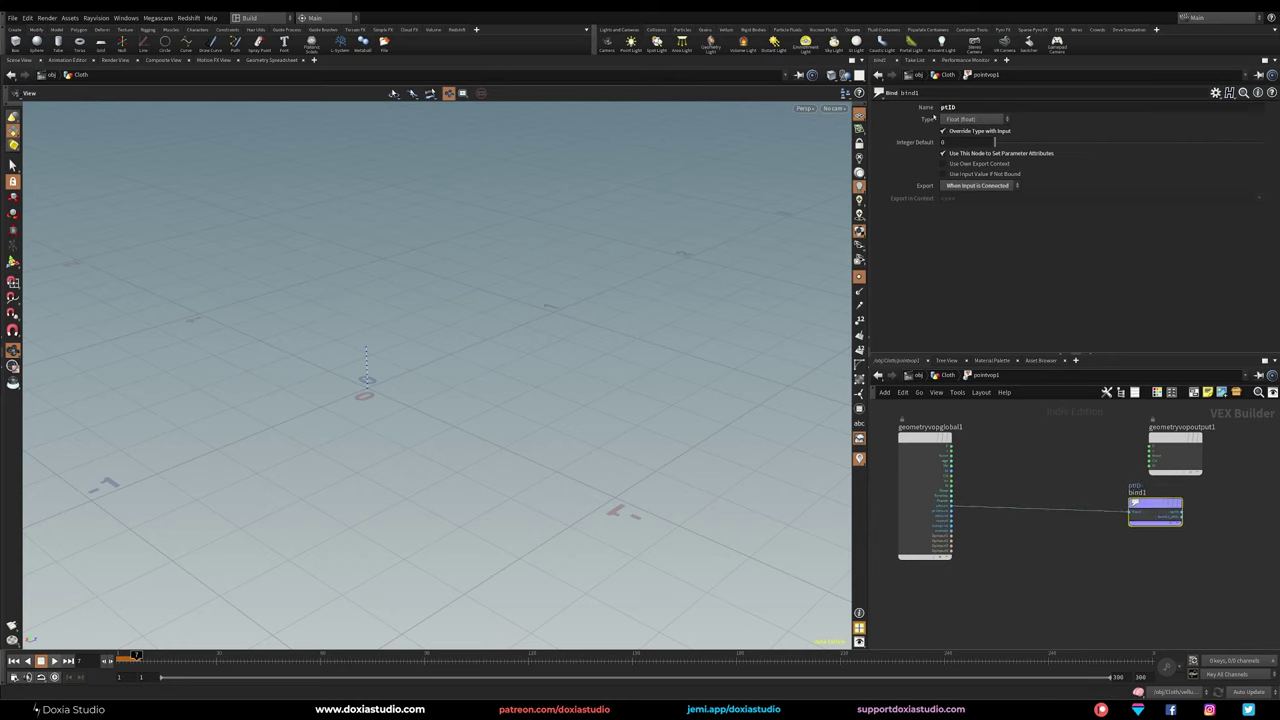
pyautogui.moveTo(957, 107); pyautogui.dragTo(804, 117)
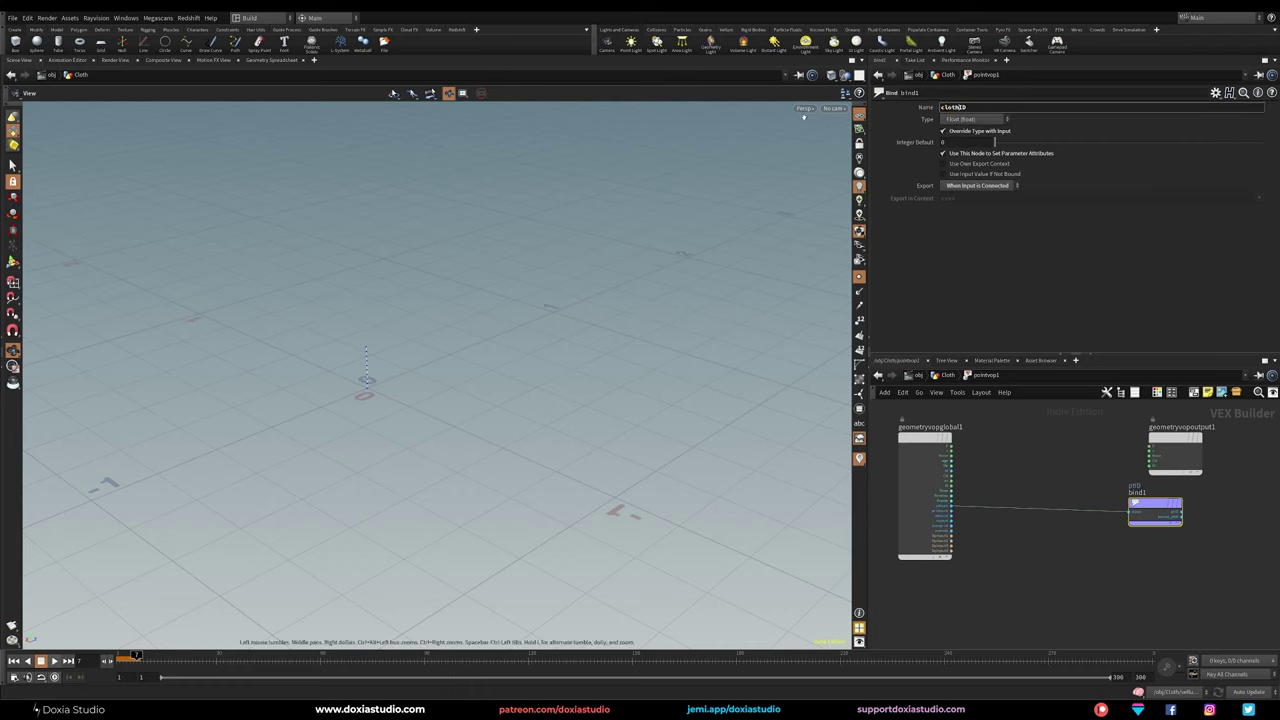
pyautogui.press('Return')
pyautogui.click(975, 119)
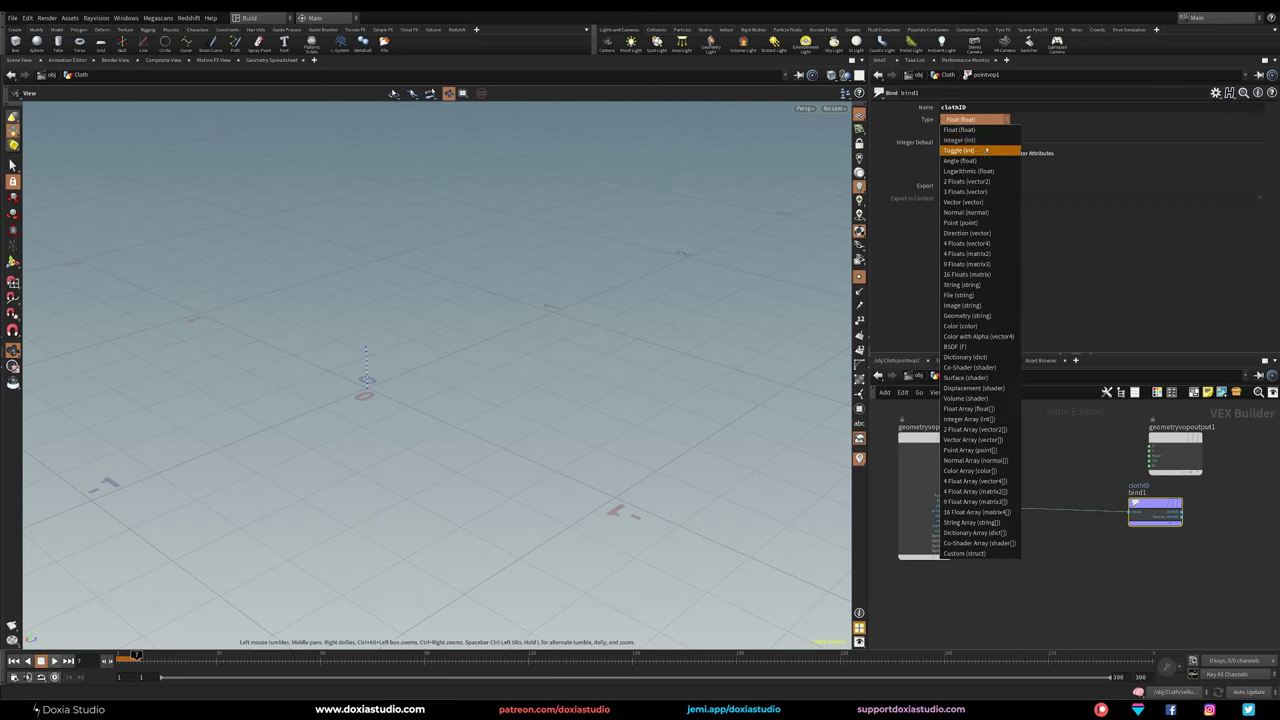
pyautogui.click(980, 144)
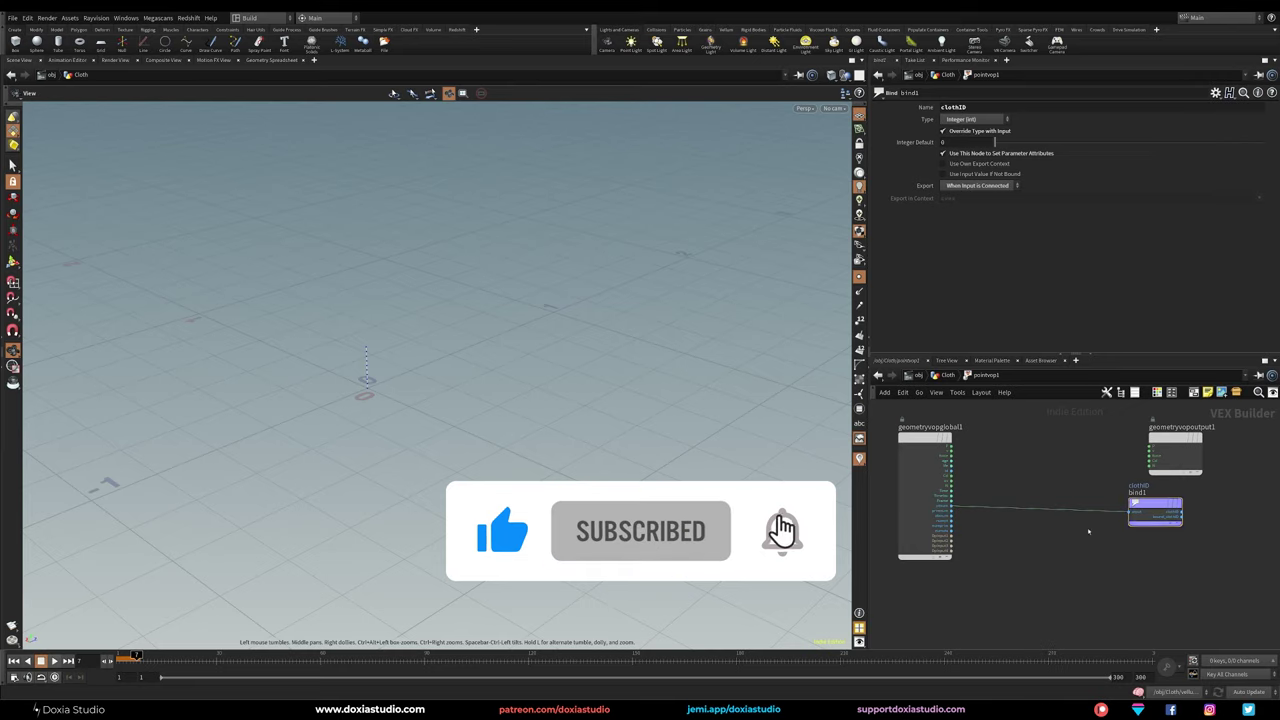
# Step: Move the global parameters node and the clothID bind further apart and return to the parent Cloth network
pyautogui.moveTo(1152, 508); pyautogui.dragTo(1172, 506)
pyautogui.moveTo(920, 438); pyautogui.dragTo(905, 438)
pyautogui.moveTo(1170, 507); pyautogui.dragTo(1174, 506)
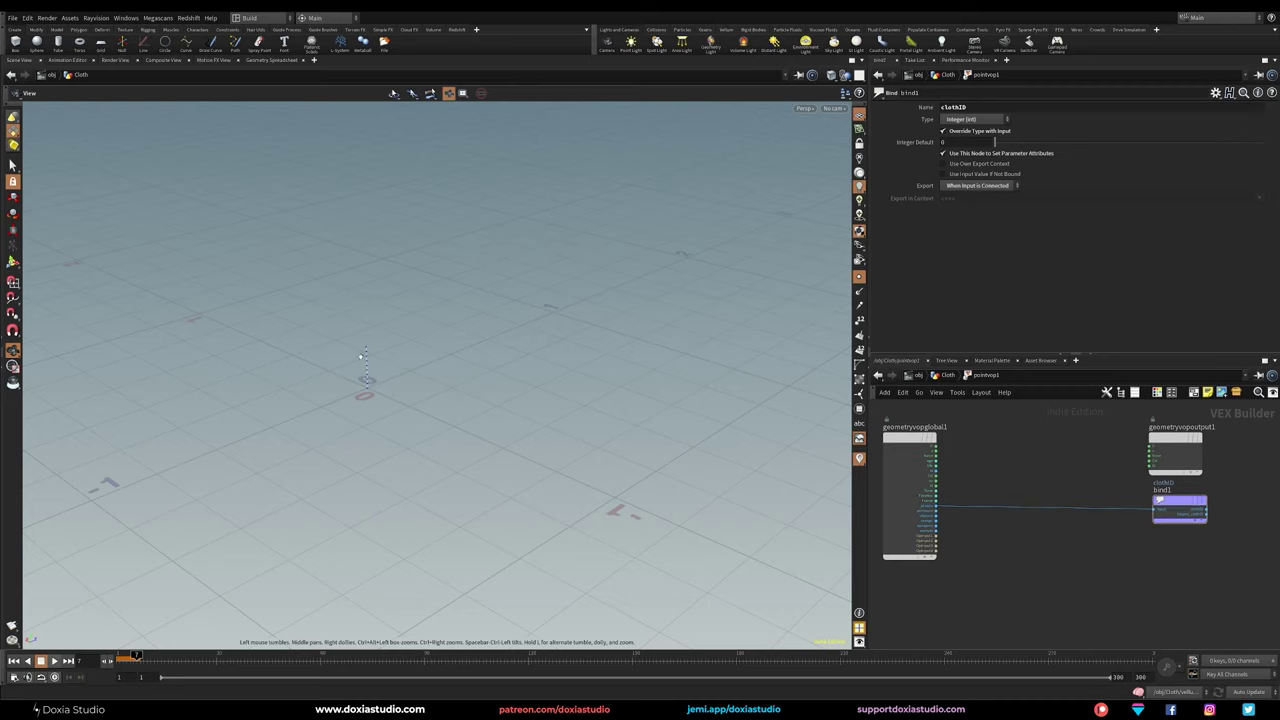
pyautogui.press('u')
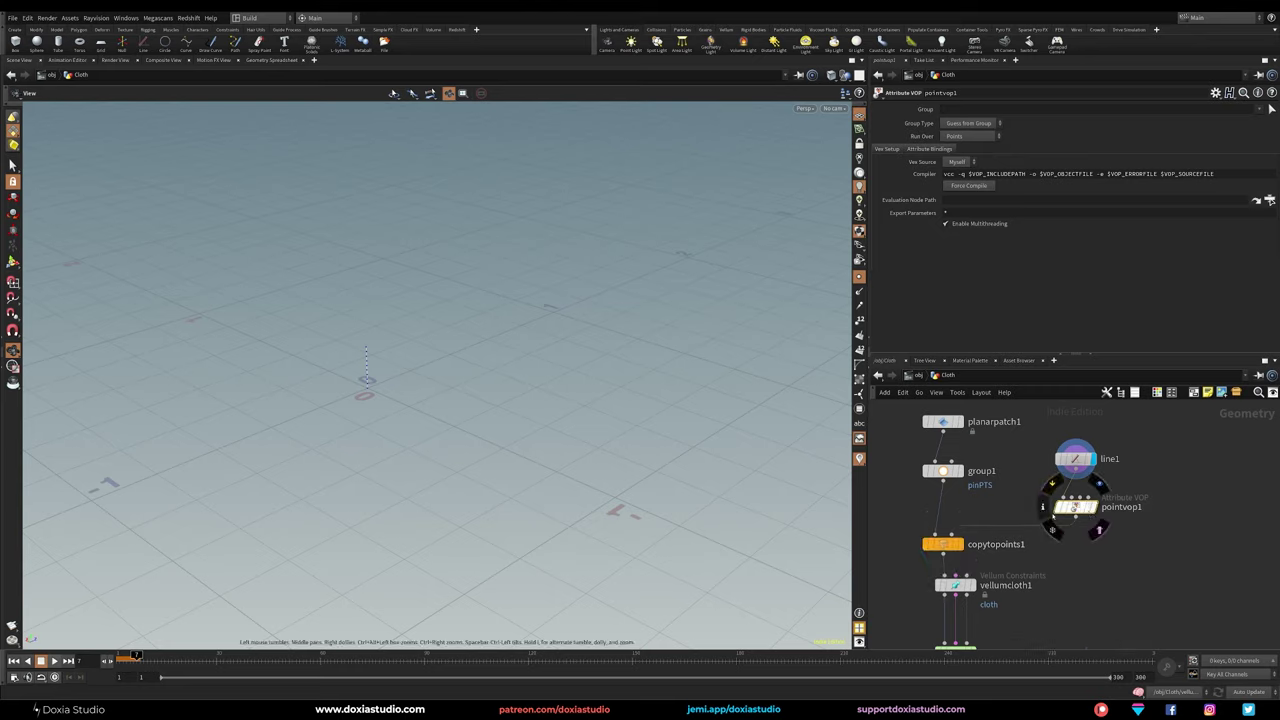
# Step: Open pointvop1 again and add a Fit Range node fed by the ptnum output below the clothID connection
pyautogui.doubleClick(1075, 508)
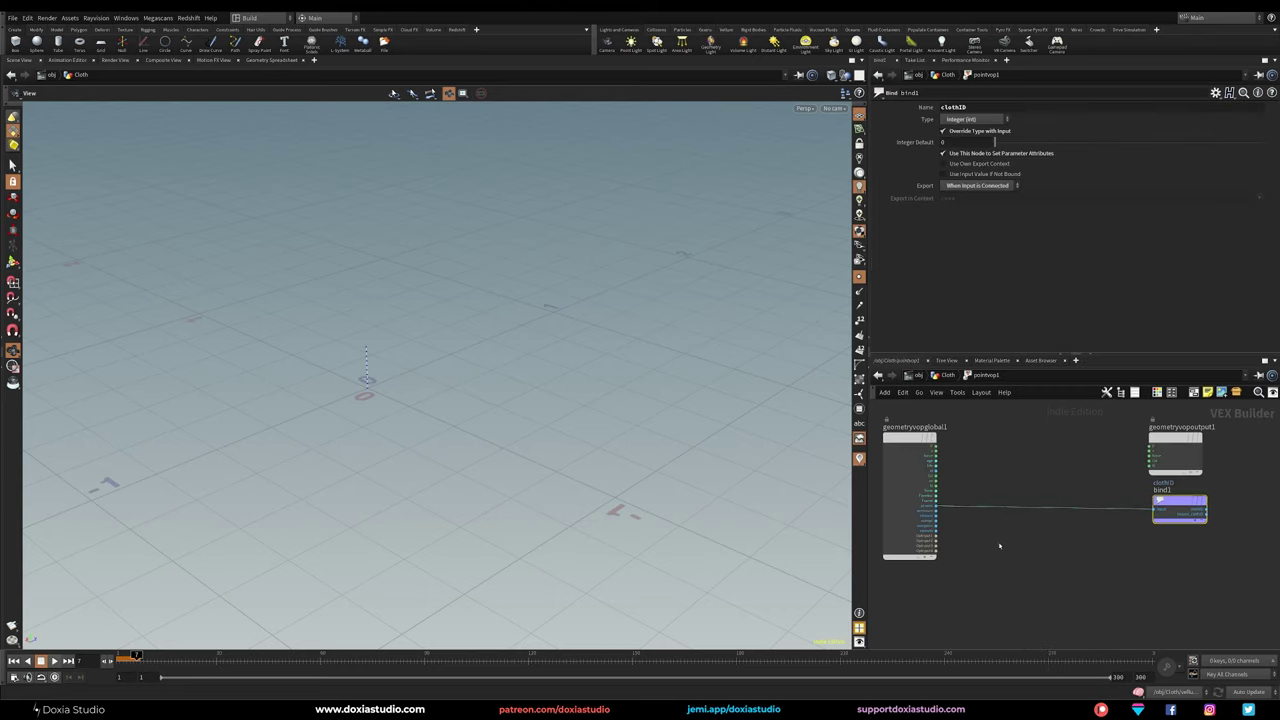
pyautogui.click(935, 506)
pyautogui.press('Tab')
pyautogui.write('fit')
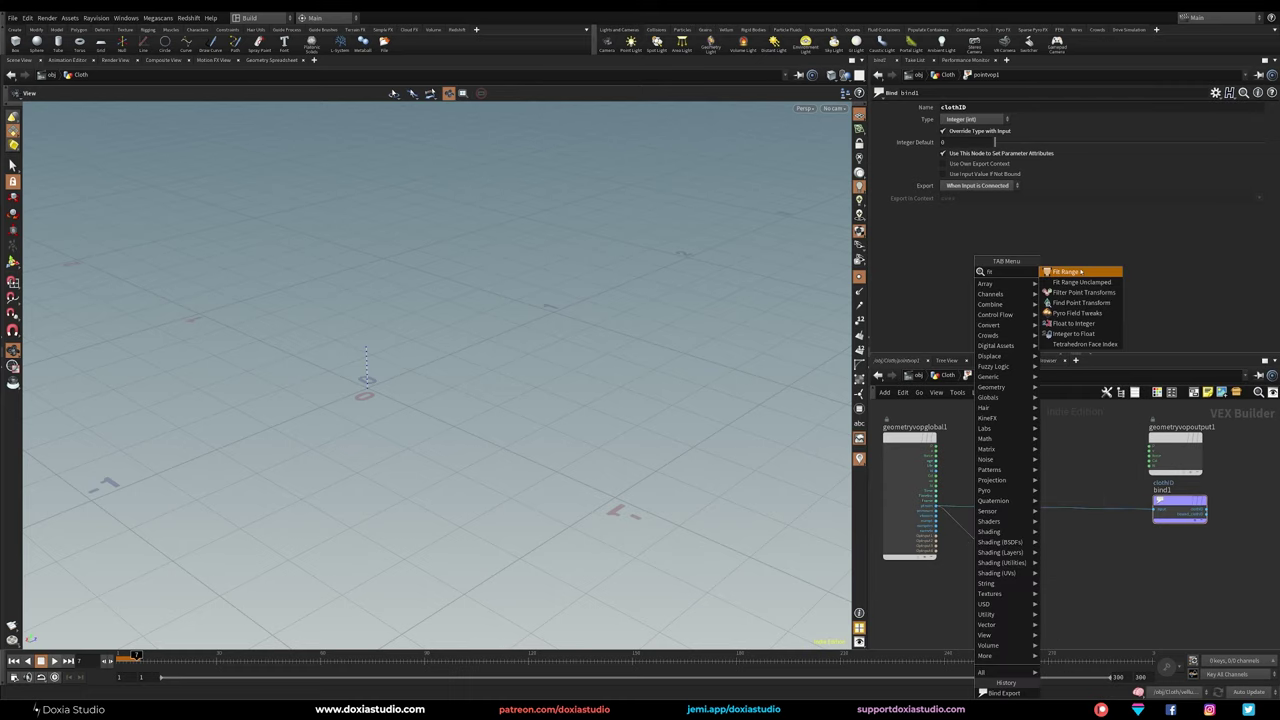
pyautogui.press('Return')
pyautogui.click(1011, 548)
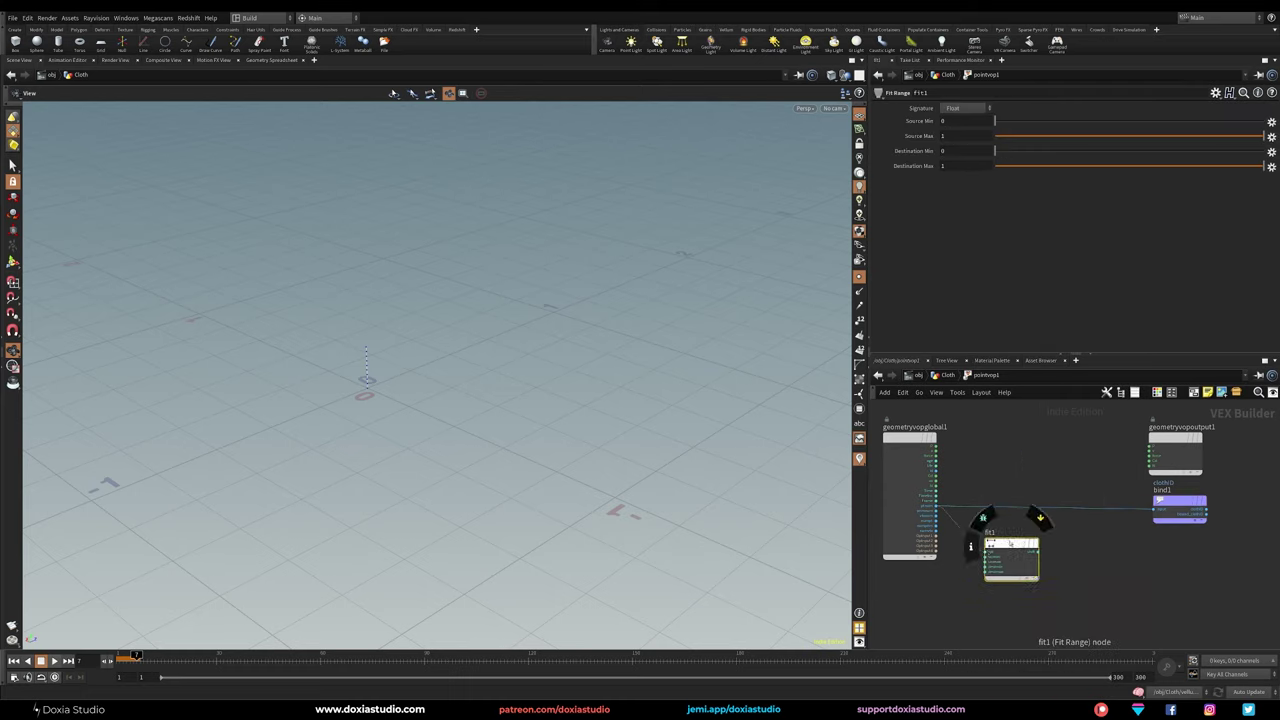
# Step: Create input parameters for all unconnected range inputs of the Fit Range node
pyautogui.rightClick(1009, 525)
pyautogui.moveTo(1043, 528)
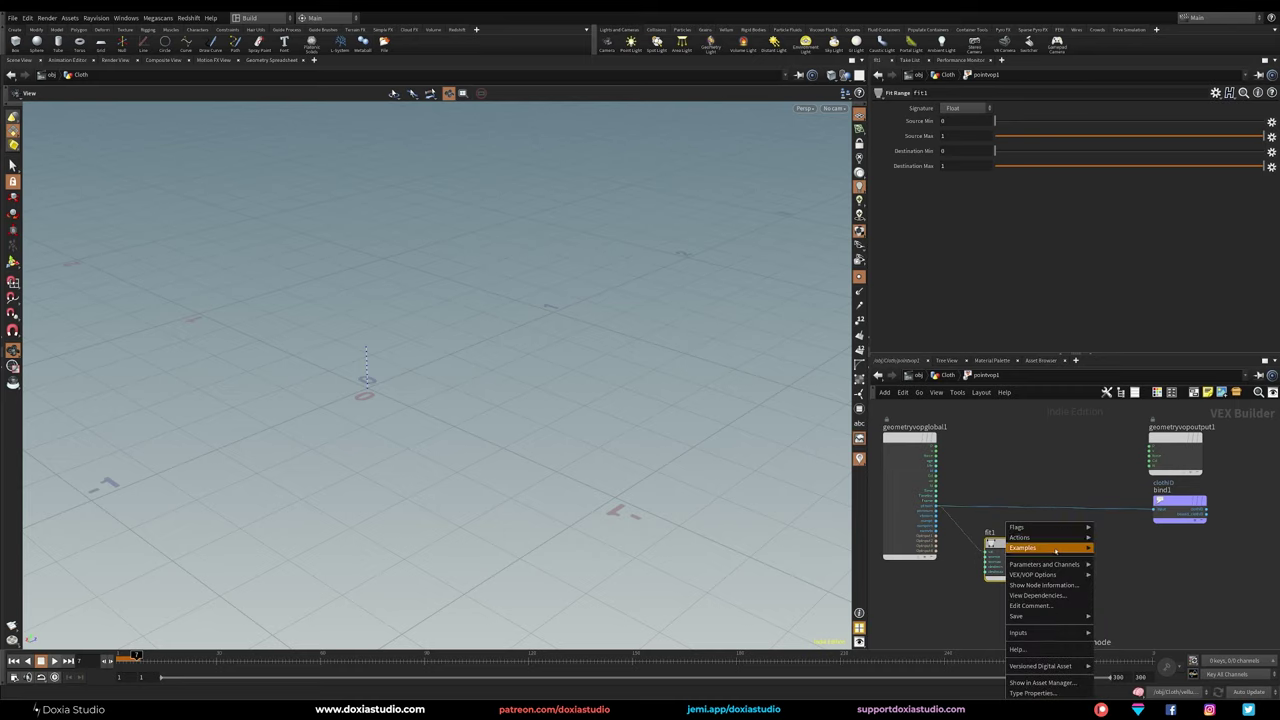
pyautogui.moveTo(1053, 576)
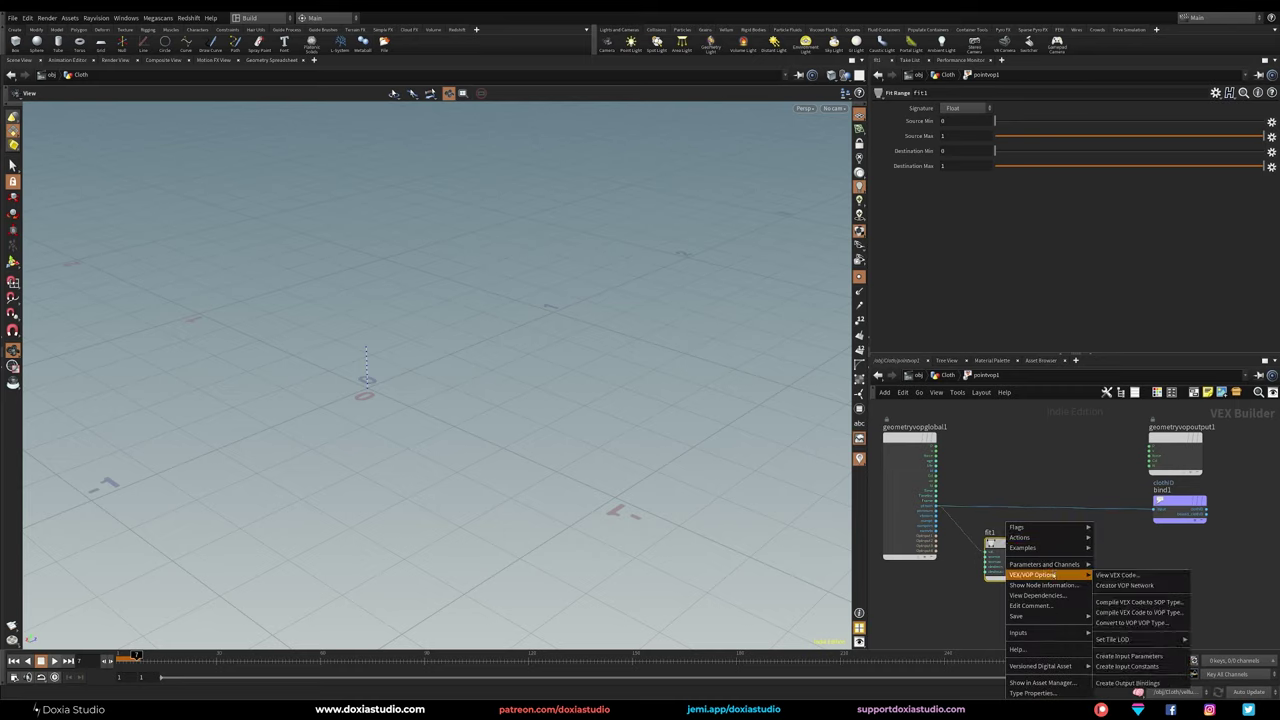
pyautogui.click(1128, 656)
# Step: Set both the name and label of the Fit Range node's source minimum parameter to ptnum_min
pyautogui.click(981, 556)
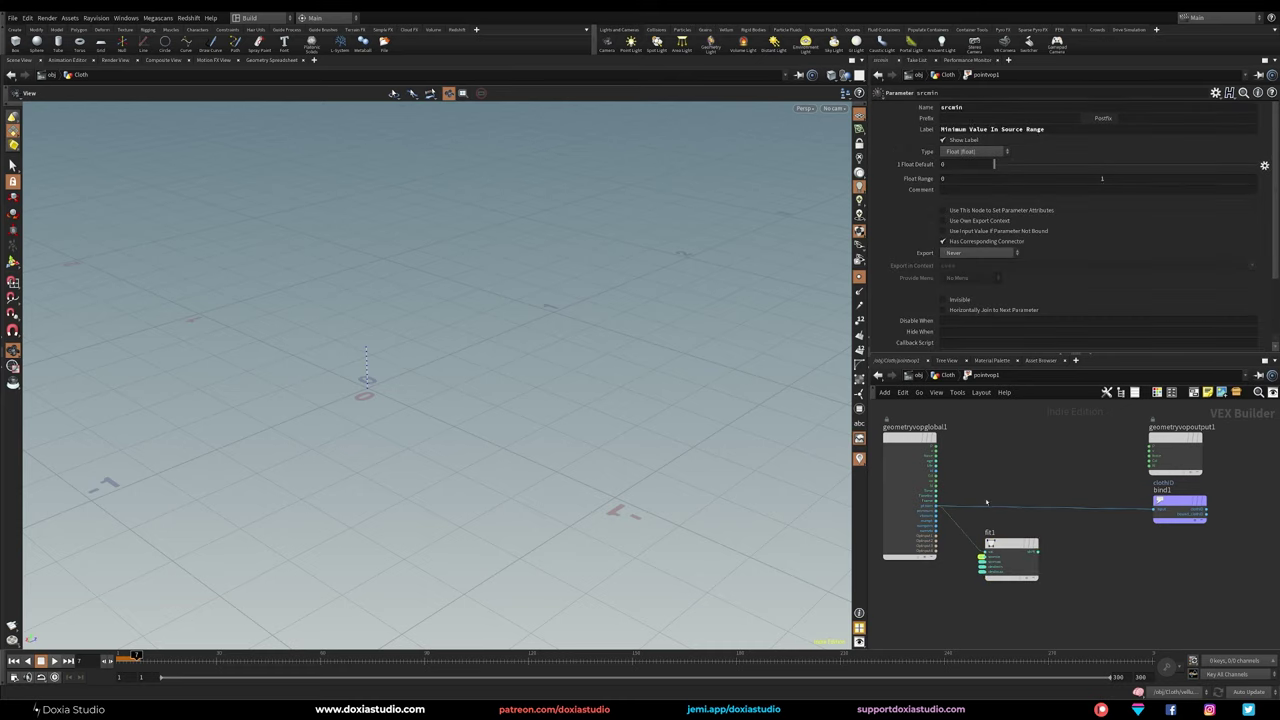
pyautogui.doubleClick(978, 102)
pyautogui.write('ptnum_')
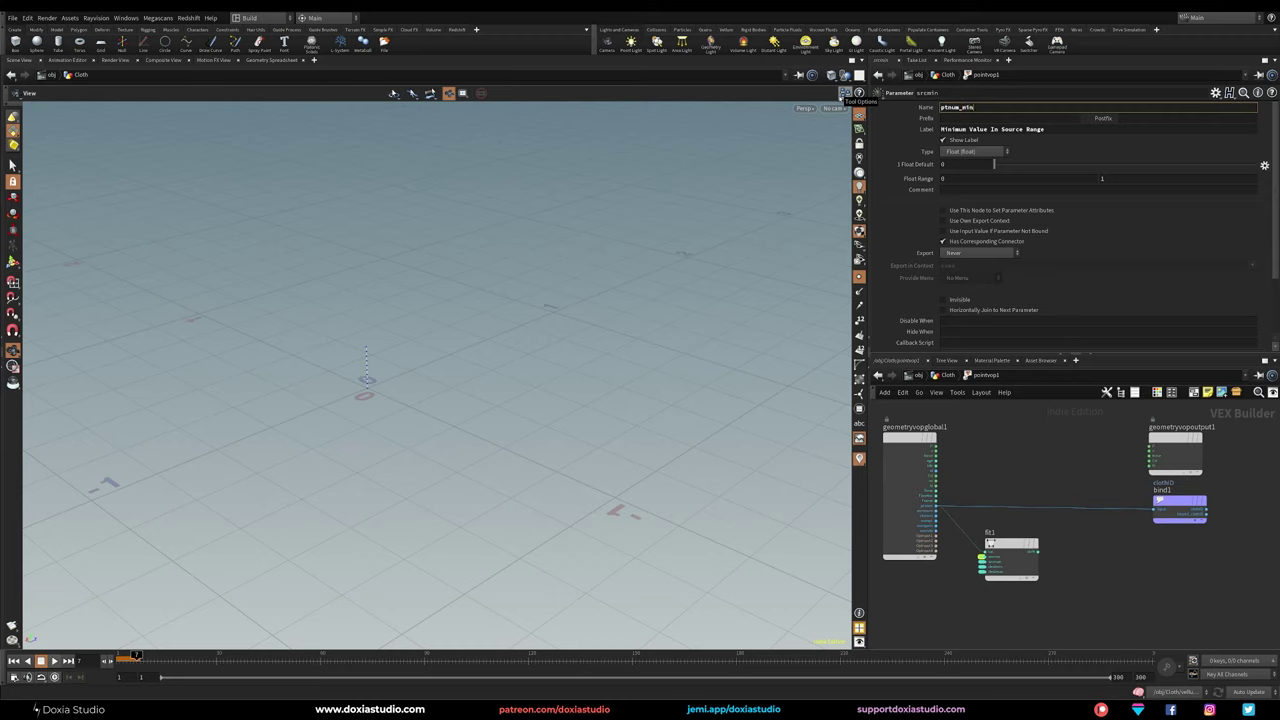
pyautogui.doubleClick(975, 109)
pyautogui.hotkey('ctrl', 'c')
pyautogui.moveTo(1046, 129); pyautogui.dragTo(925, 131)
pyautogui.hotkey('ctrl', 'v')
# Step: Set both the name and label of the Fit Range node's source maximum parameter to ptnum_max
pyautogui.click(982, 562)
pyautogui.moveTo(967, 109); pyautogui.dragTo(926, 113)
pyautogui.hotkey('ctrl', 'v')
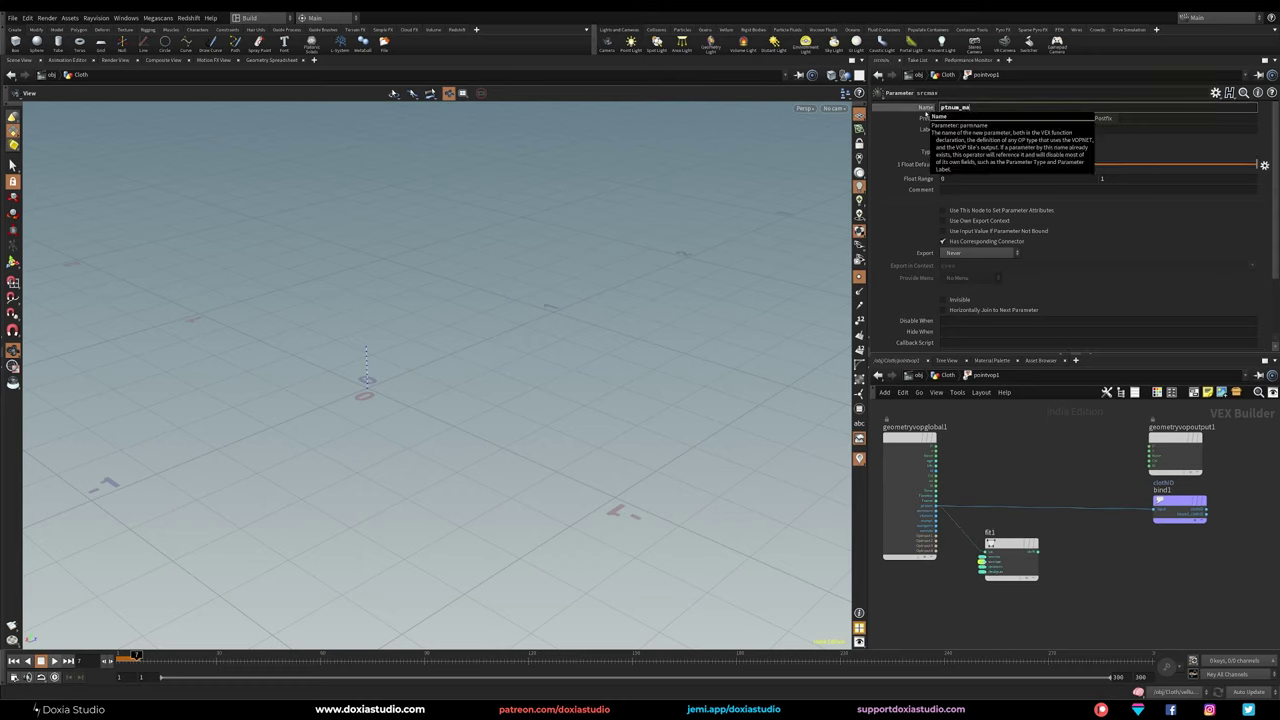
pyautogui.moveTo(1045, 129); pyautogui.dragTo(941, 129)
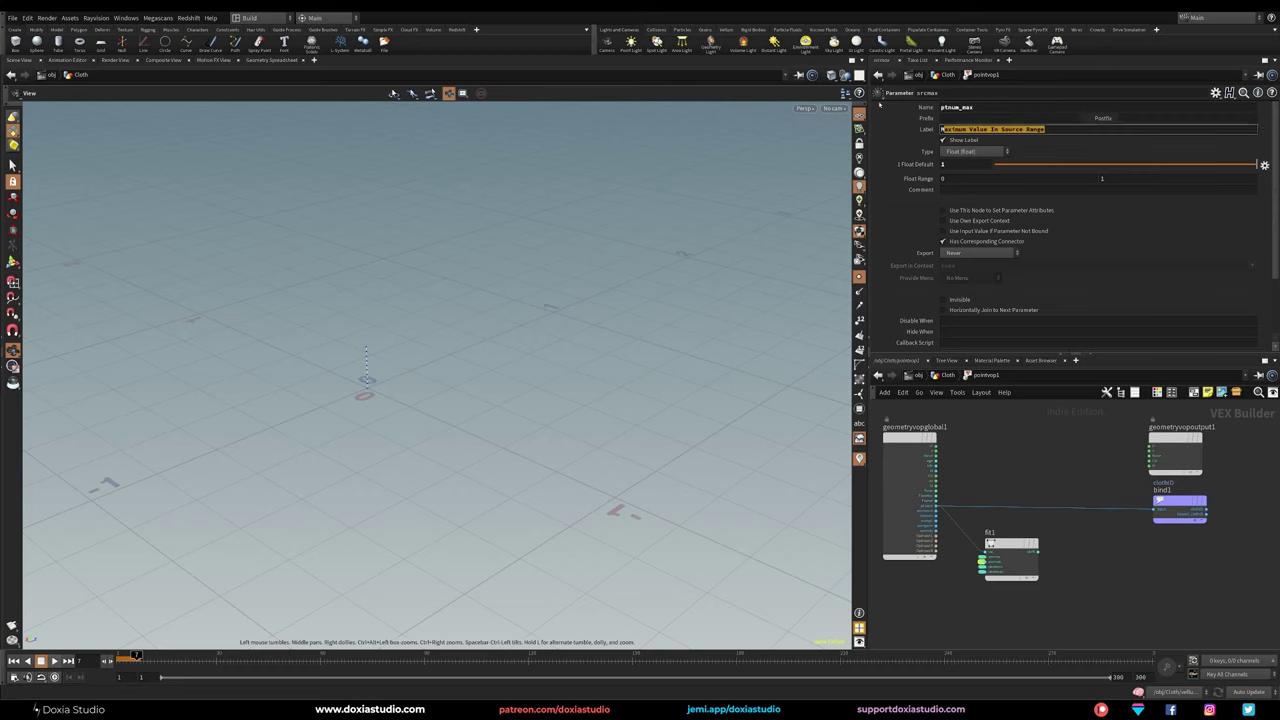
pyautogui.write('ptnum_min')
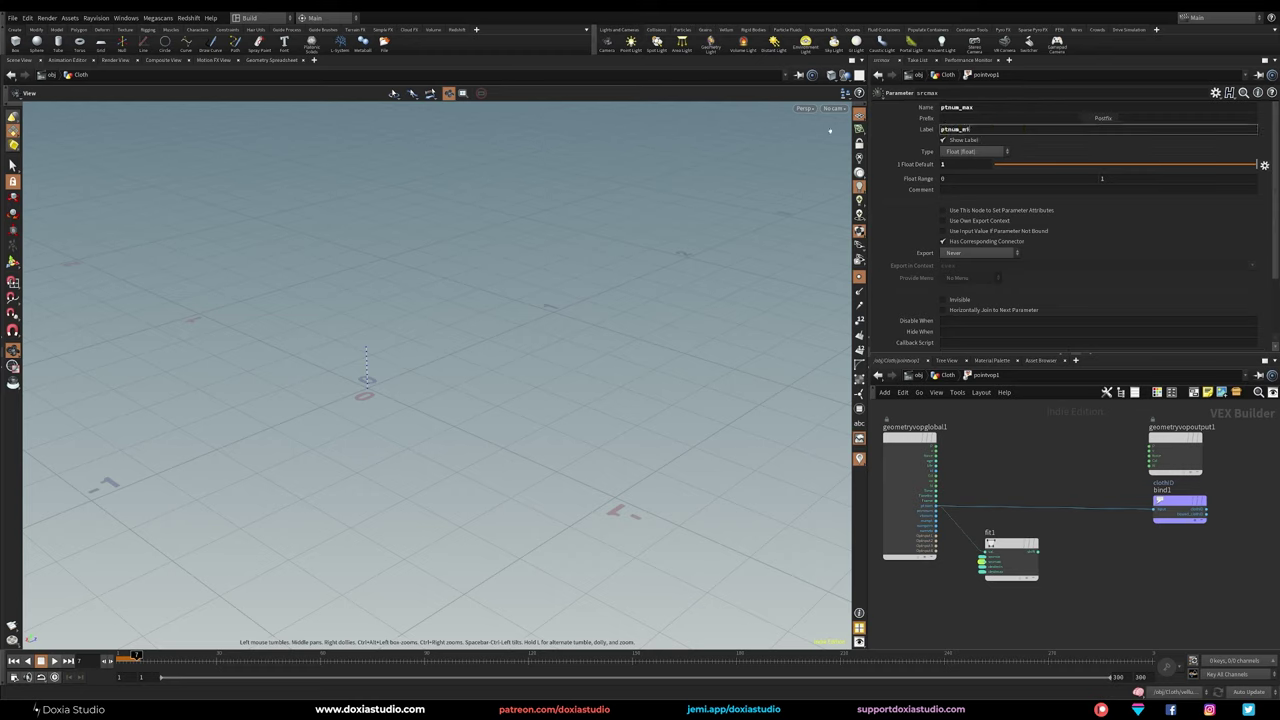
pyautogui.press('Return')
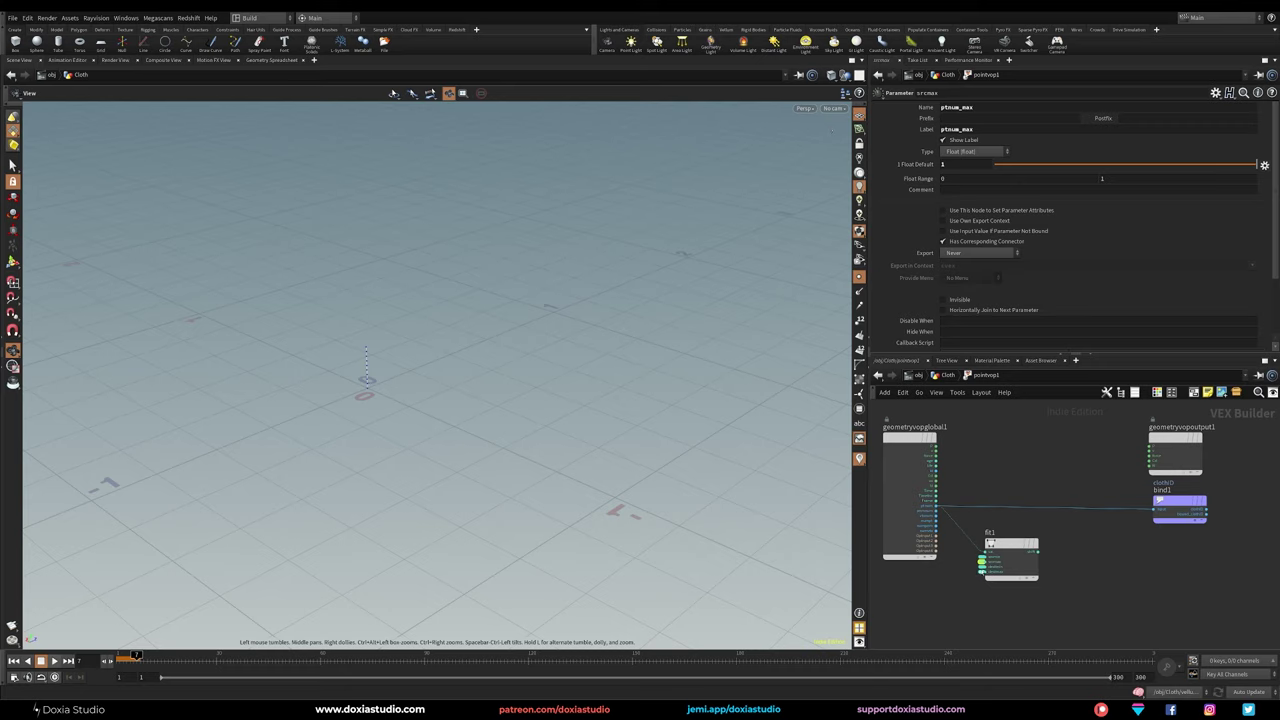
# Step: Set both the name and label of the Fit Range node's destination minimum parameter to pscale_min
pyautogui.click(982, 570)
pyautogui.doubleClick(980, 107)
pyautogui.write('pscale_min')
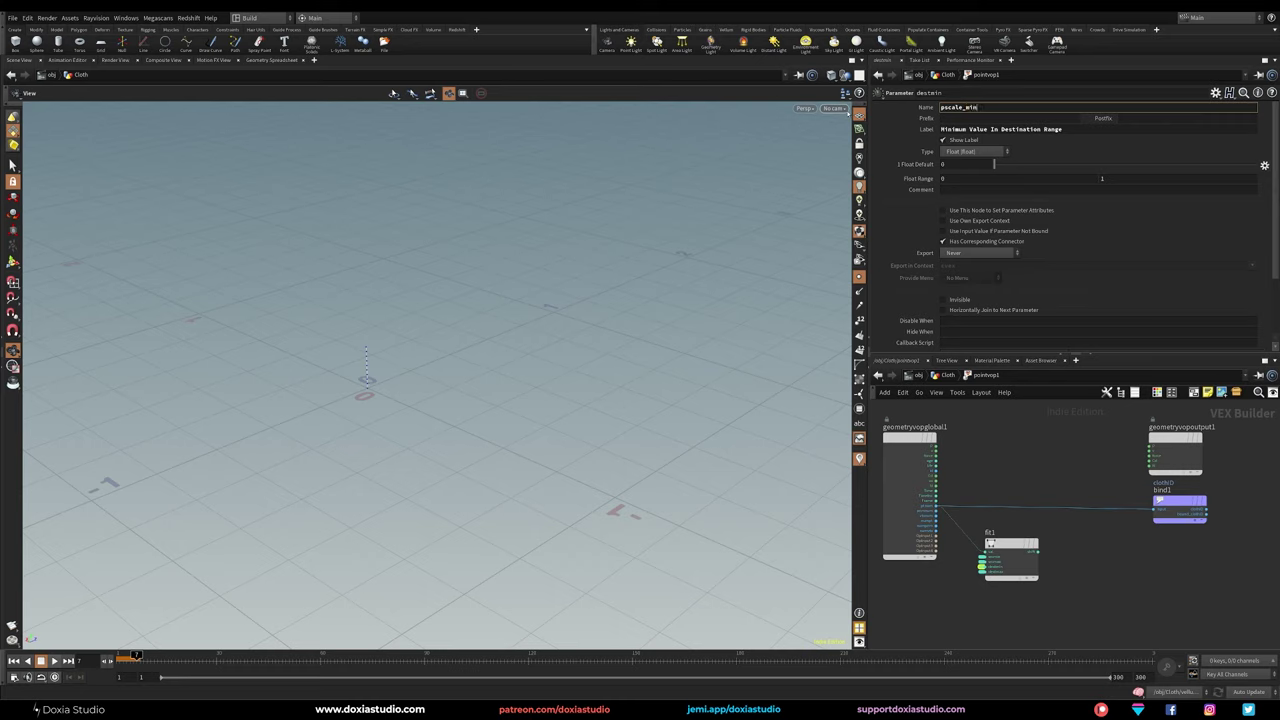
pyautogui.press('Return')
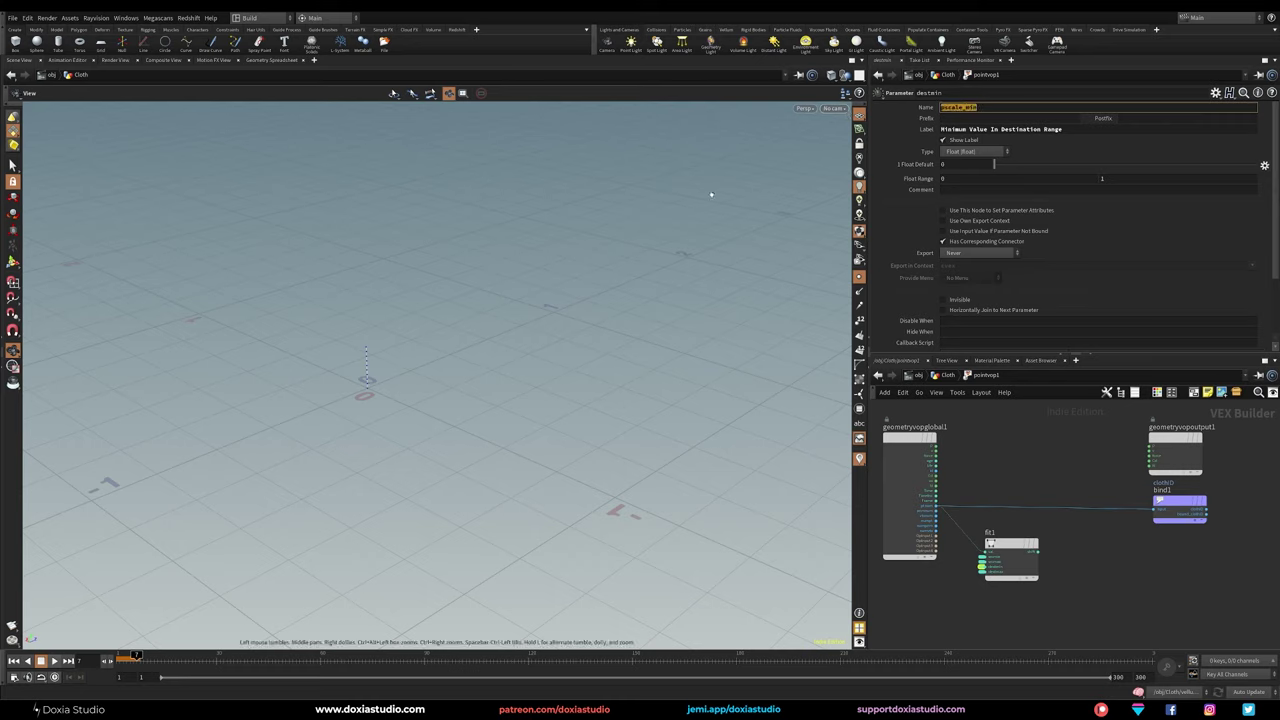
pyautogui.moveTo(1062, 130); pyautogui.dragTo(941, 129)
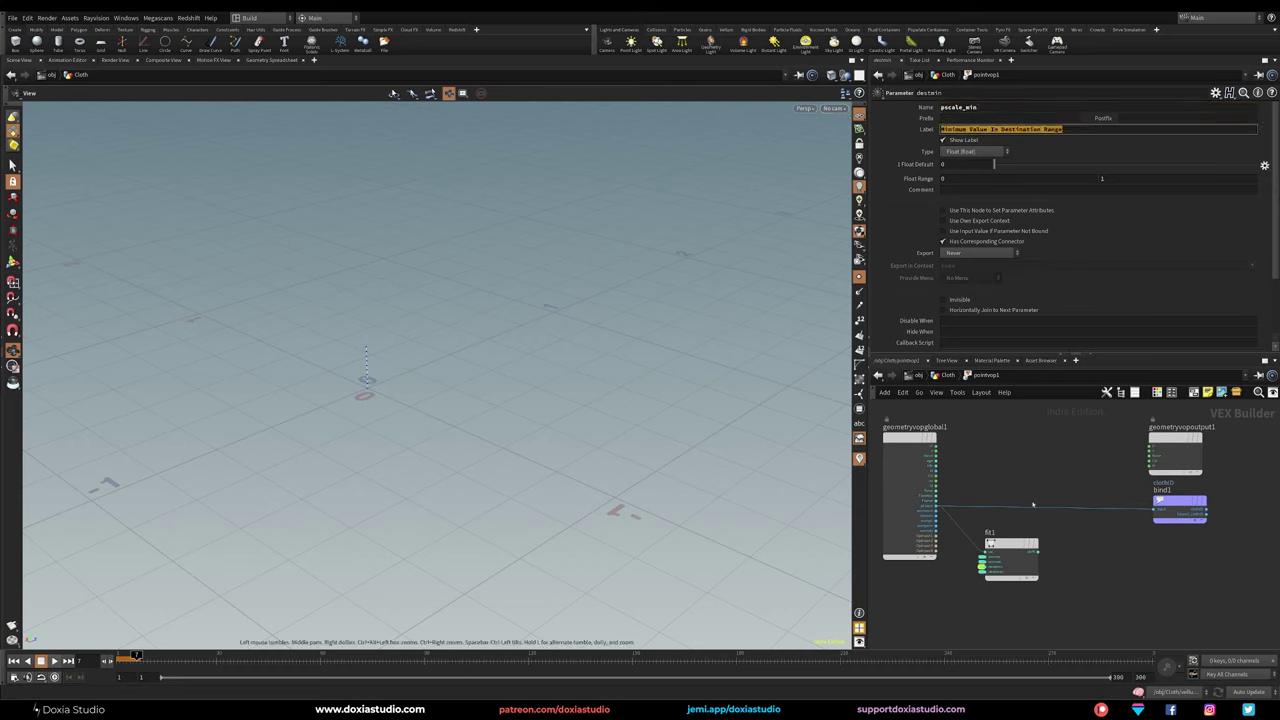
pyautogui.hotkey('ctrl', 'v')
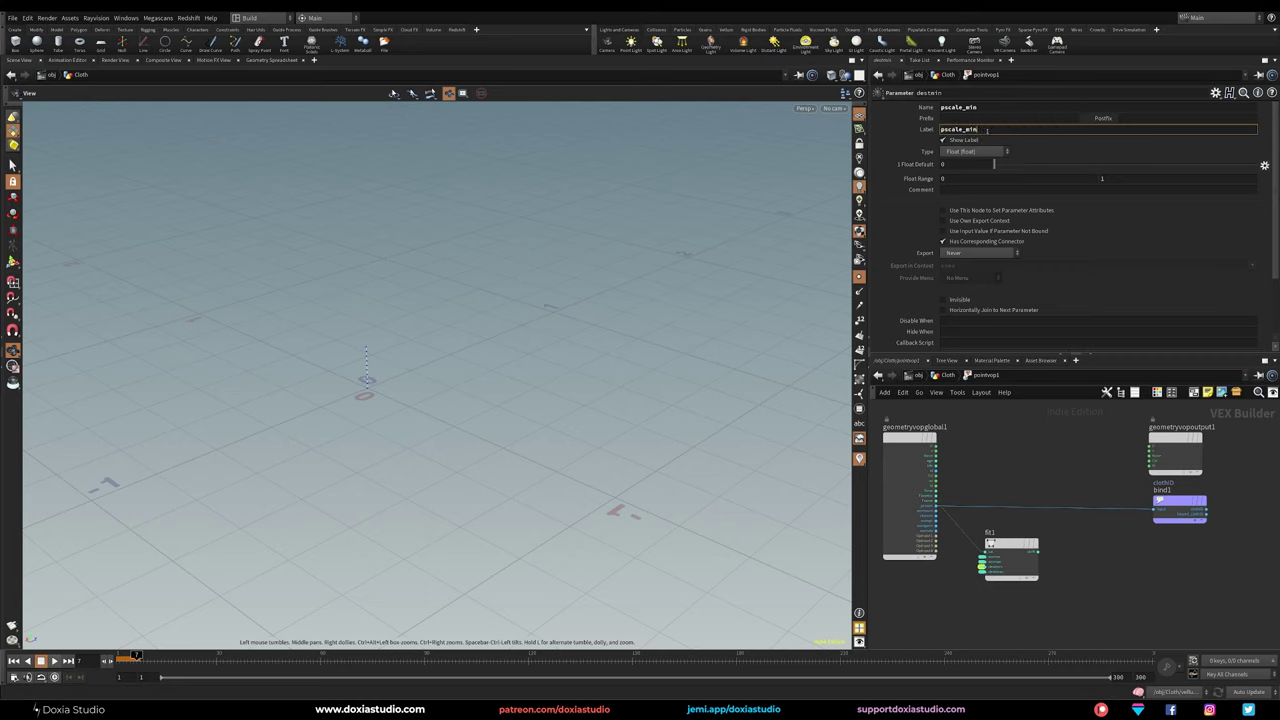
# Step: Set both the name and label of the Fit Range node's destination maximum parameter to pscale_max
pyautogui.click(982, 572)
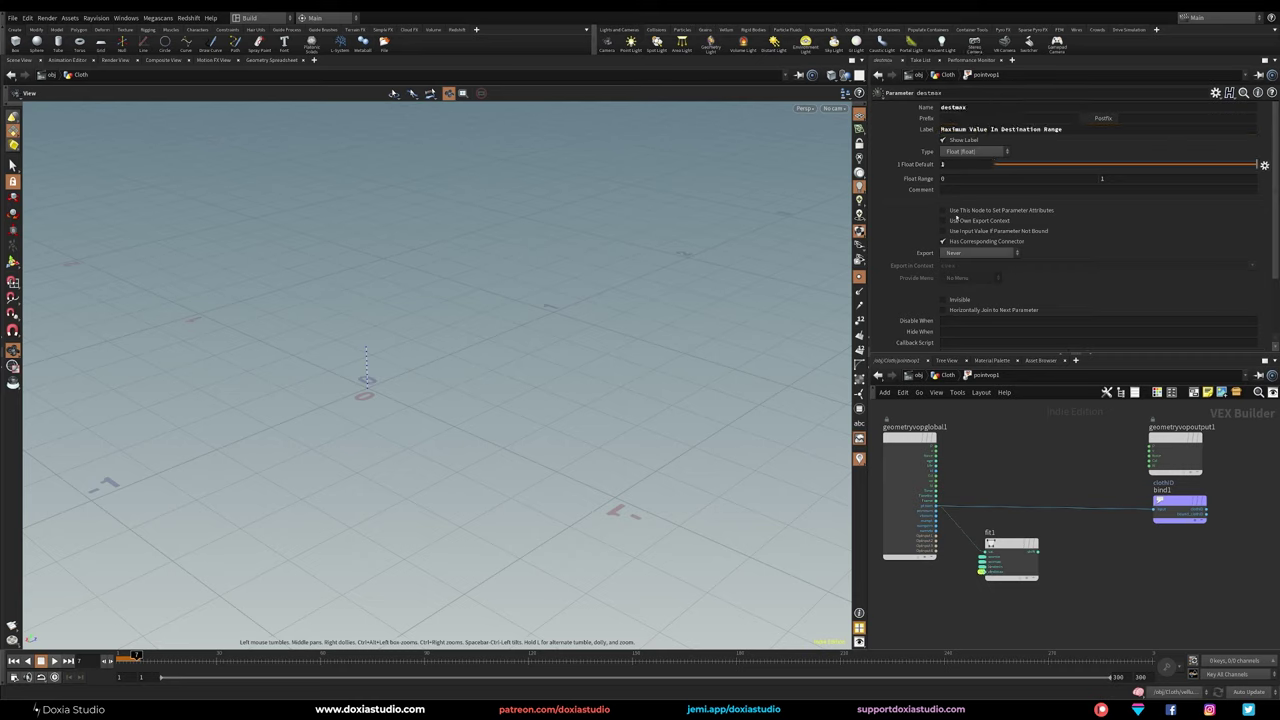
pyautogui.doubleClick(977, 106)
pyautogui.hotkey('ctrl', 'v')
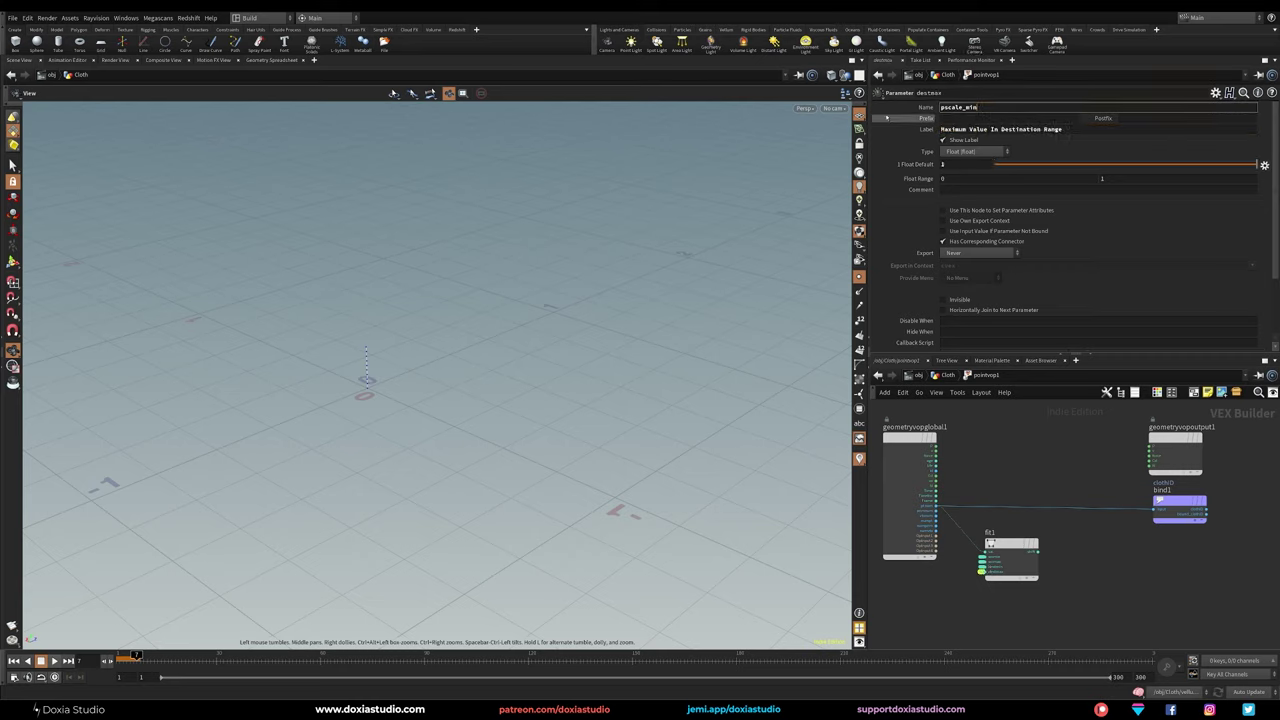
pyautogui.press('BackSpace')
pyautogui.press('BackSpace')
pyautogui.write('ax')
pyautogui.doubleClick(1000, 129)
pyautogui.hotkey('ctrl', 'v')
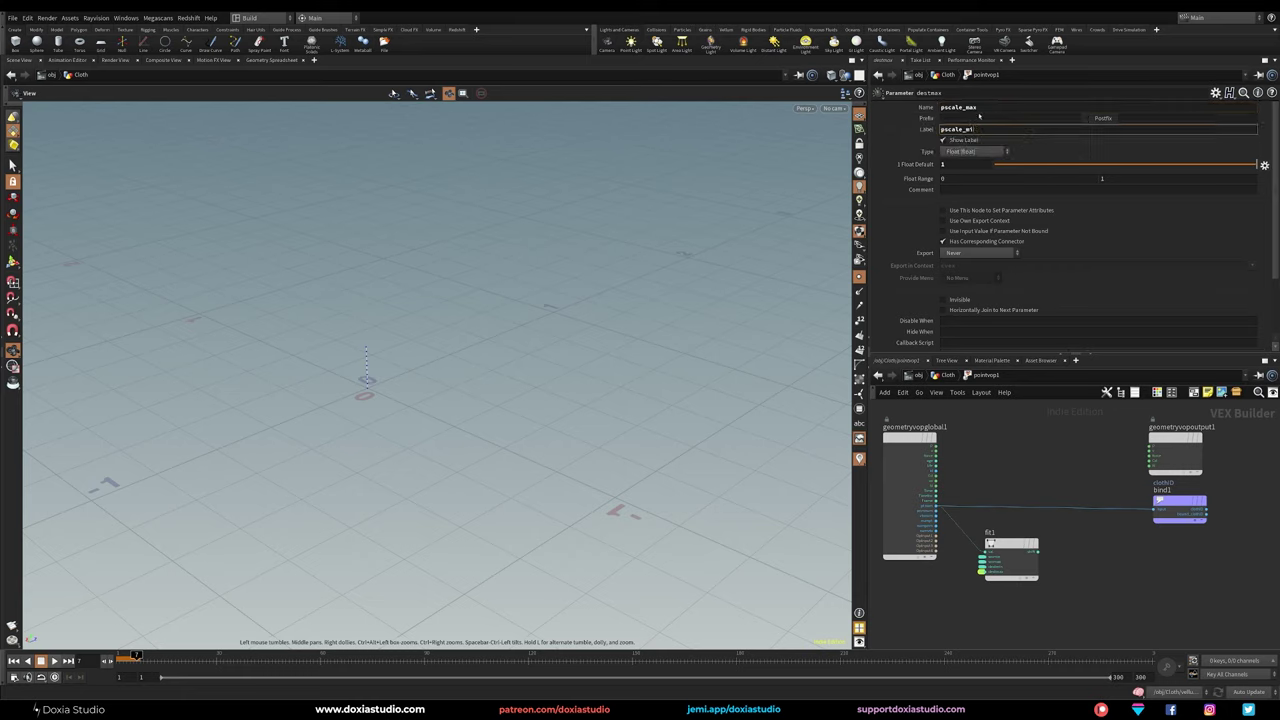
pyautogui.press('Return')
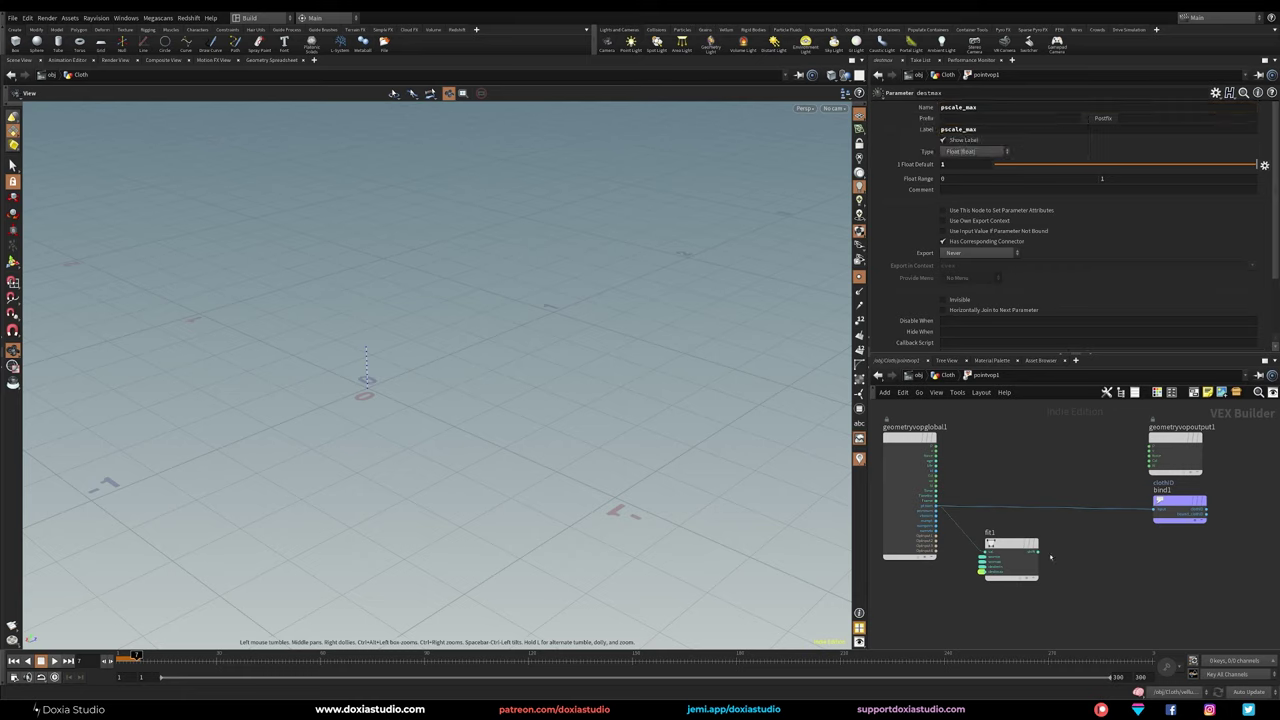
# Step: Add a Bind Export node fed by the Fit Range output and name its exported attribute pscale
pyautogui.press('Tab')
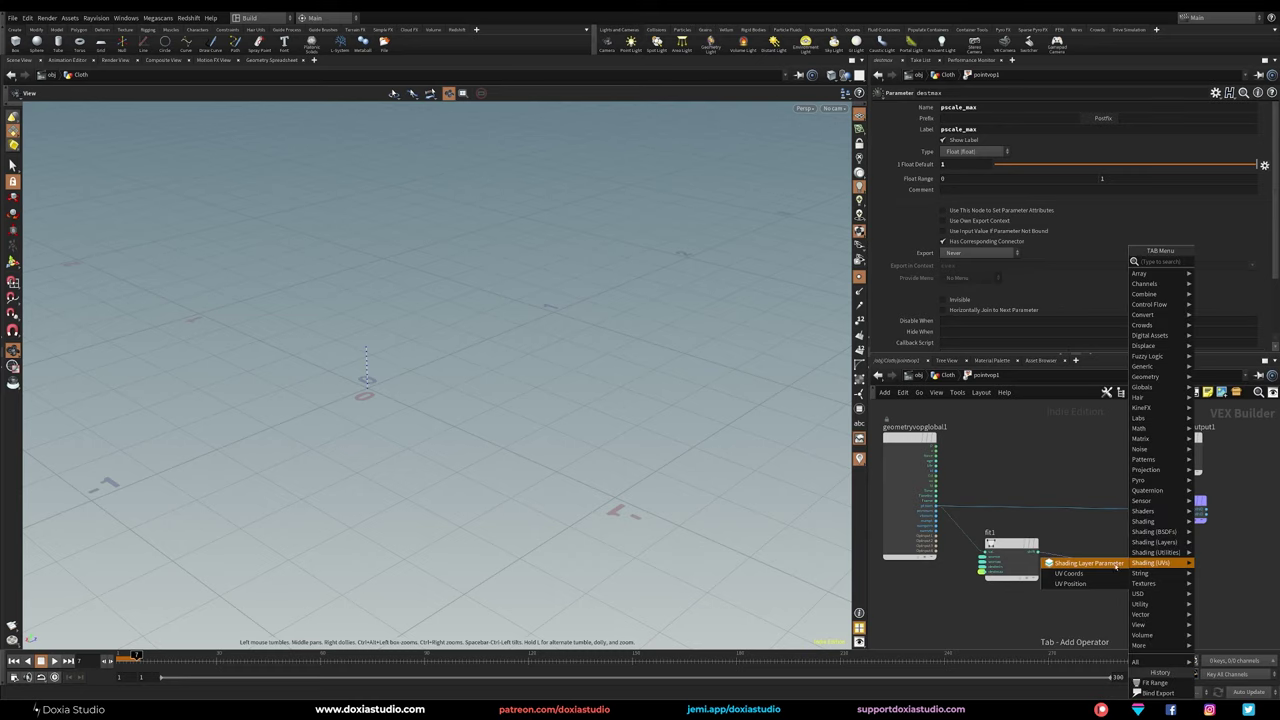
pyautogui.write('export')
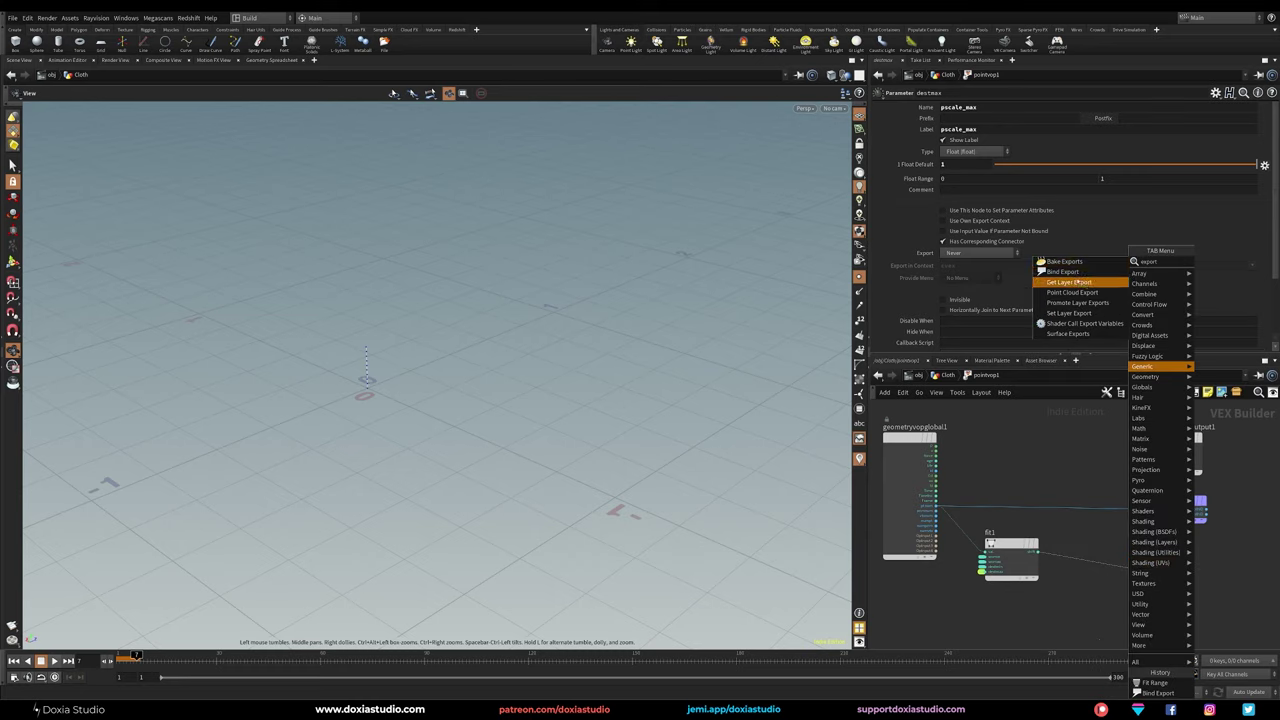
pyautogui.click(1062, 271)
pyautogui.click(1143, 556)
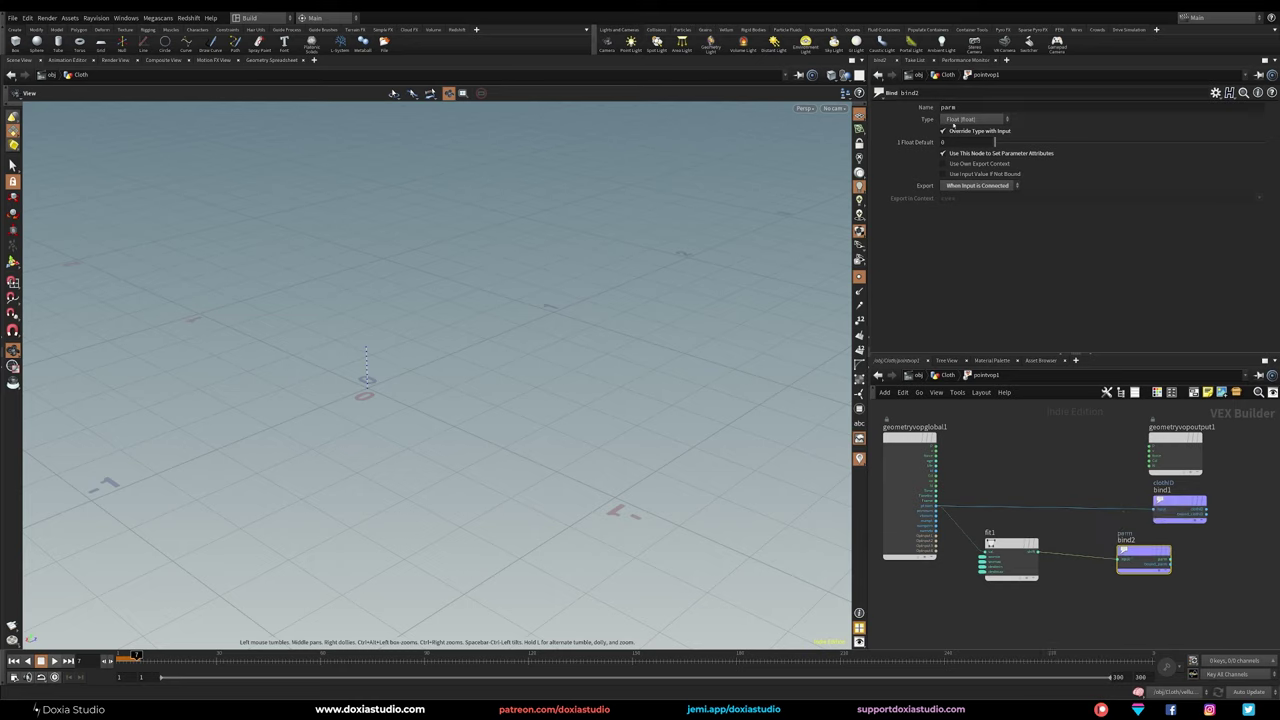
pyautogui.moveTo(960, 107); pyautogui.dragTo(779, 117)
pyautogui.write('pscale')
pyautogui.press('Return')
# Step: Line up the clothID and pscale Bind Export nodes beside the Fit Range node in the VOP network
pyautogui.moveTo(1170, 503); pyautogui.dragTo(1098, 495)
pyautogui.moveTo(1140, 556); pyautogui.dragTo(1091, 545)
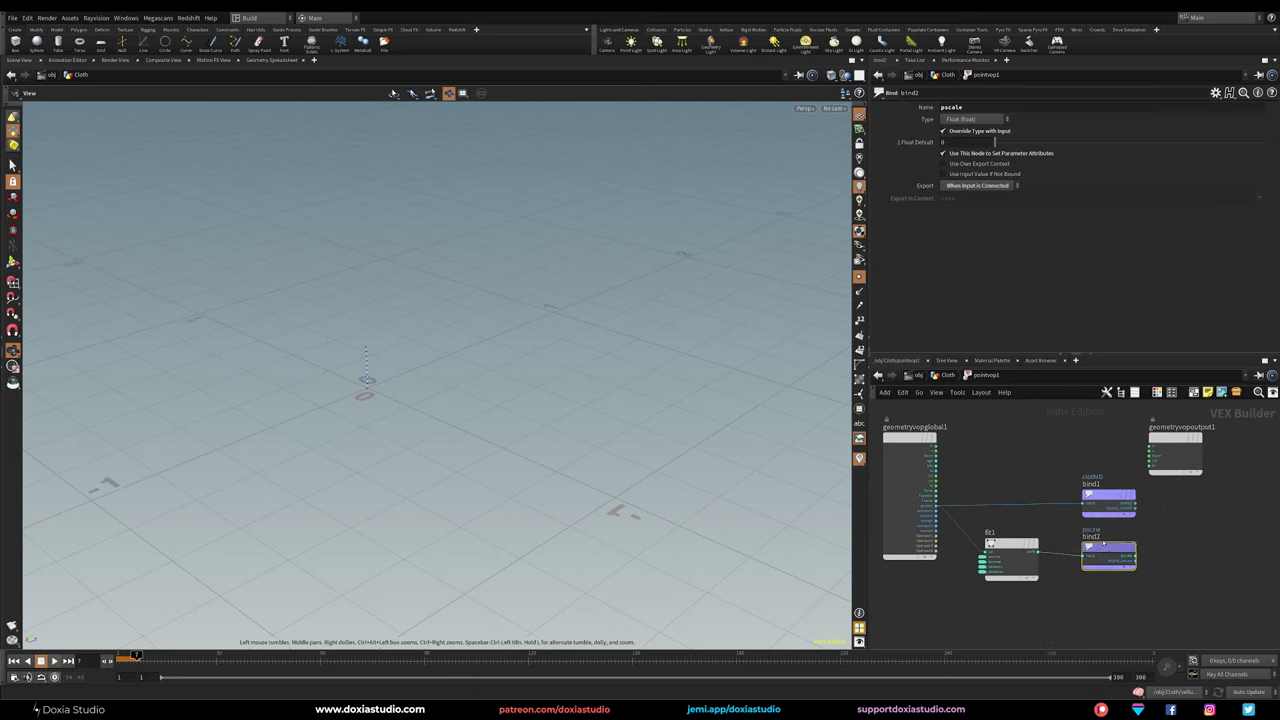
pyautogui.moveTo(1093, 470)
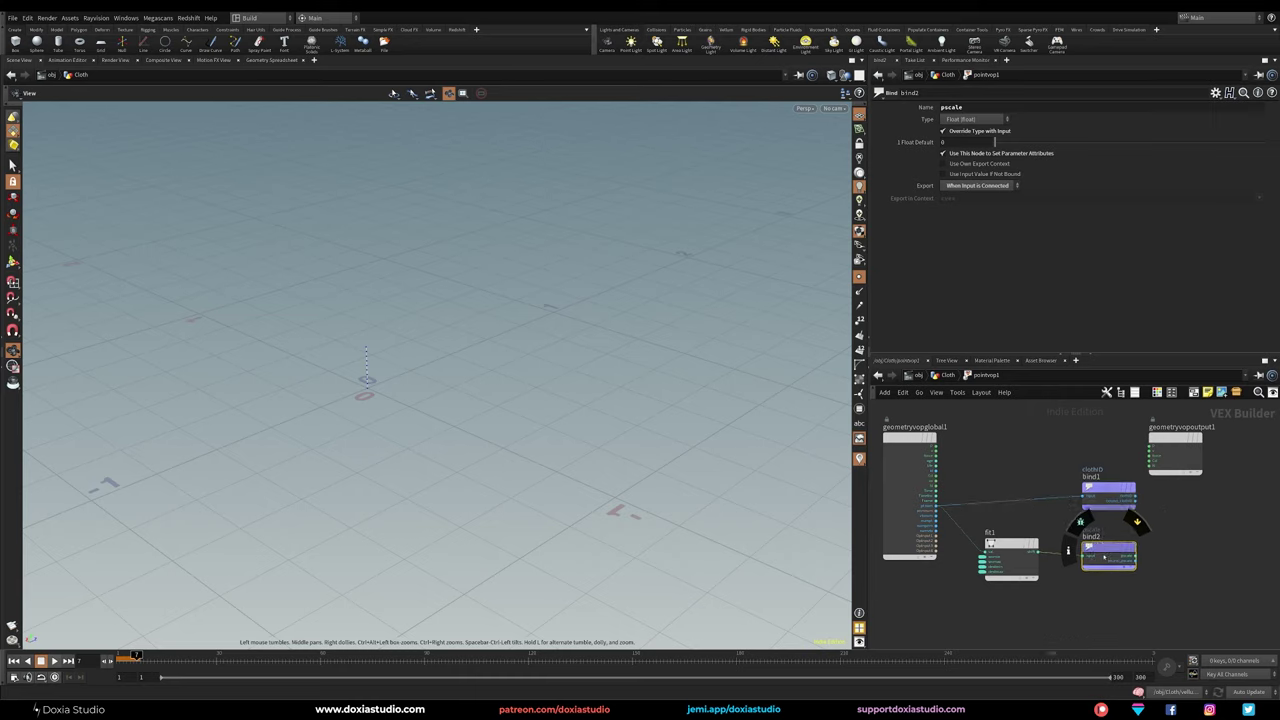
pyautogui.moveTo(1008, 546); pyautogui.dragTo(1008, 550)
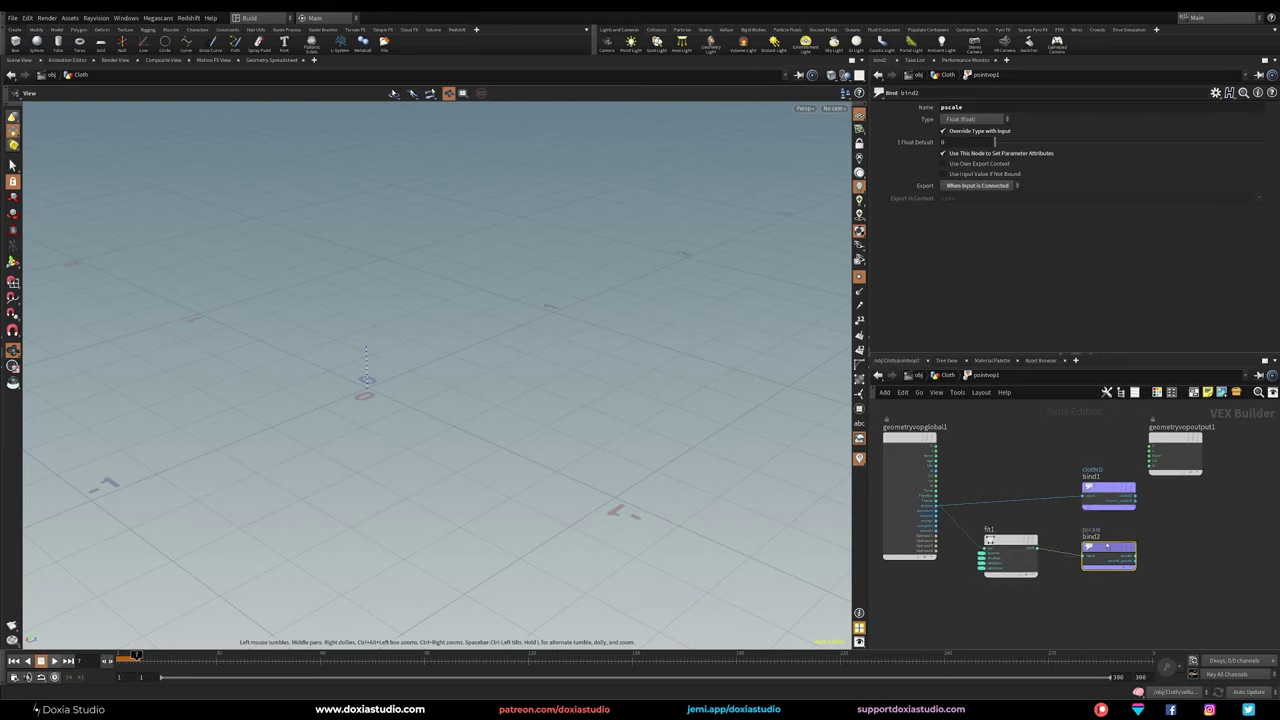
pyautogui.click(1010, 548)
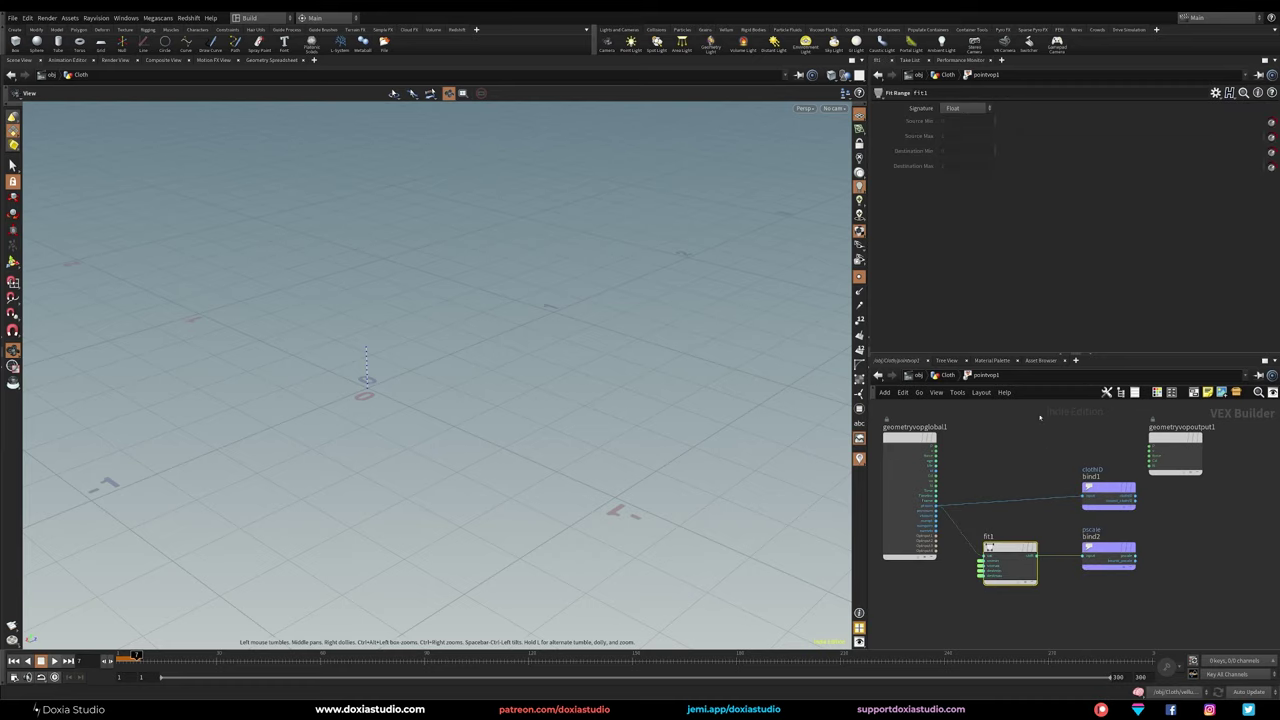
# Step: Return to the Cloth geometry network and display the pointvop1 node's output
pyautogui.press('u')
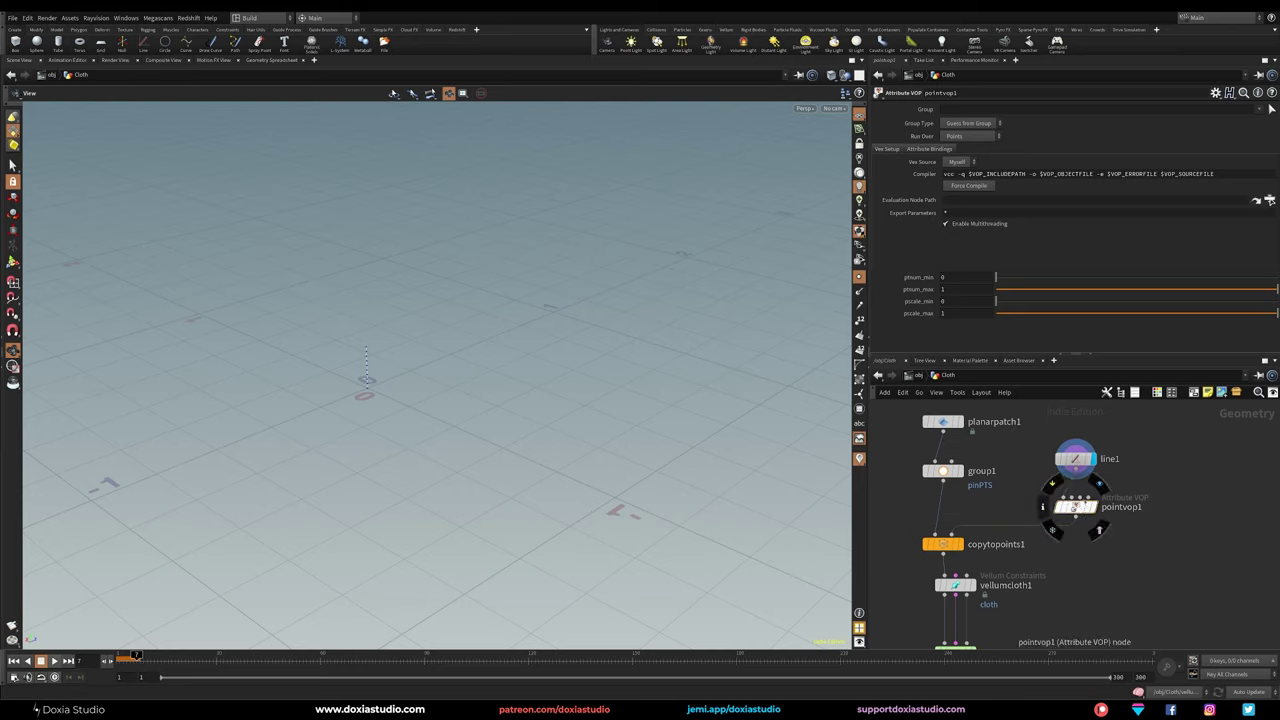
pyautogui.click(1078, 460)
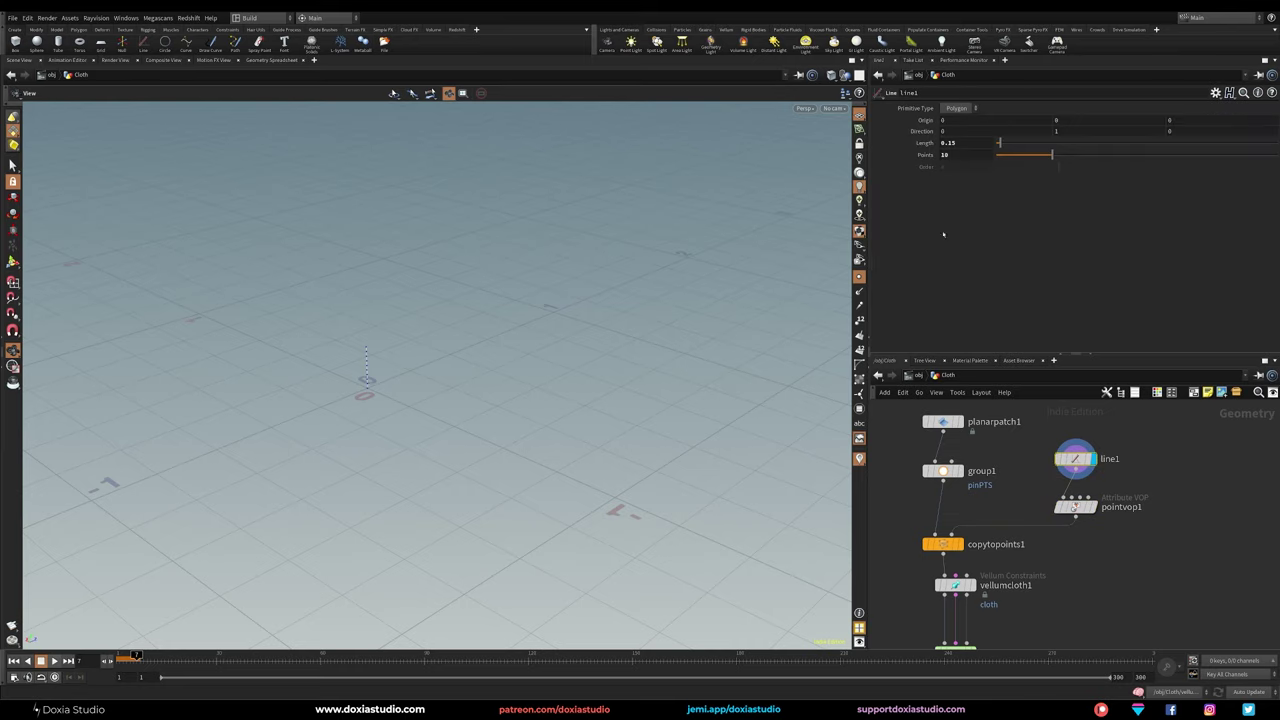
pyautogui.moveTo(1087, 465); pyautogui.dragTo(1087, 459)
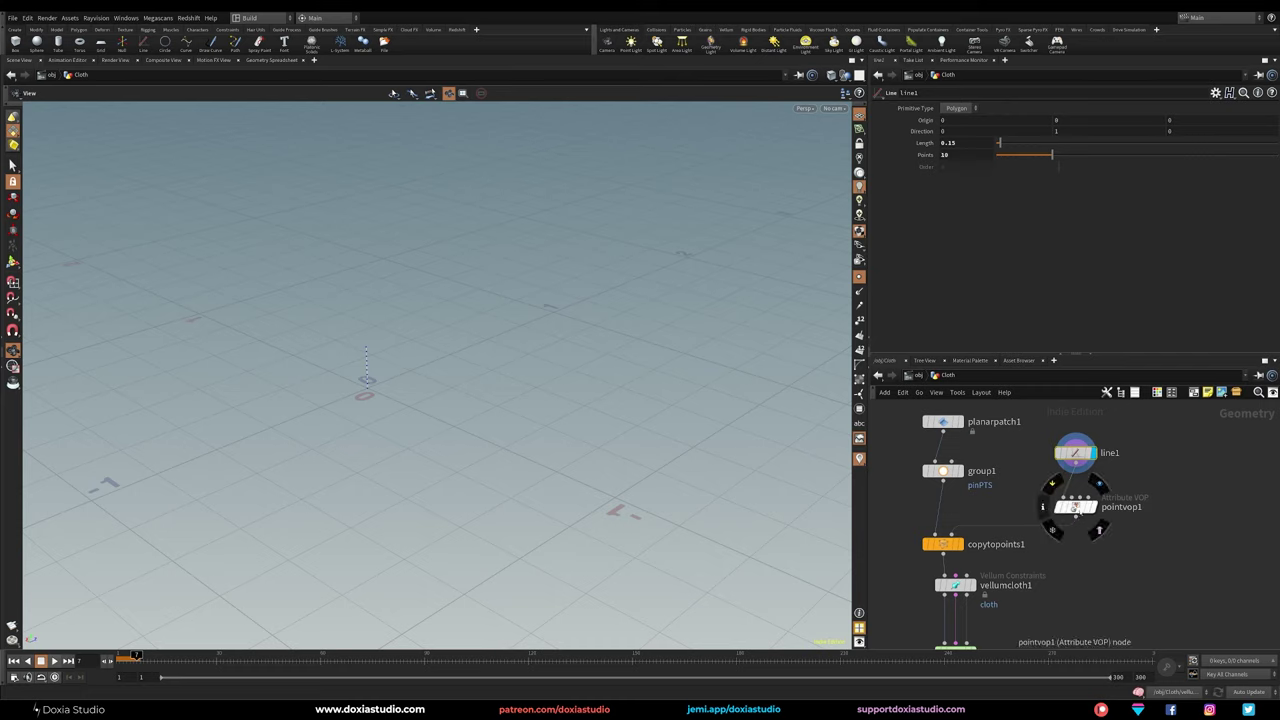
pyautogui.click(1076, 508)
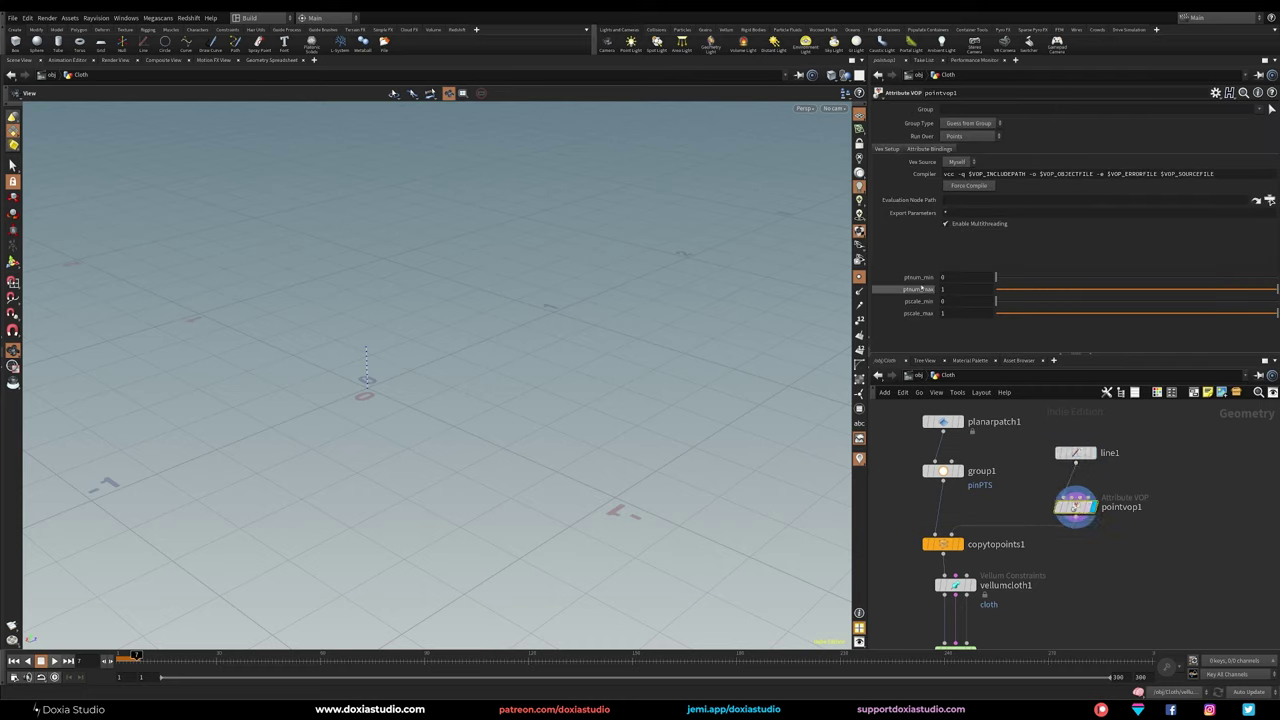
# Step: Copy the line1 node's Points parameter and set ptnum_max on pointvop1 to 9
pyautogui.click(1075, 453)
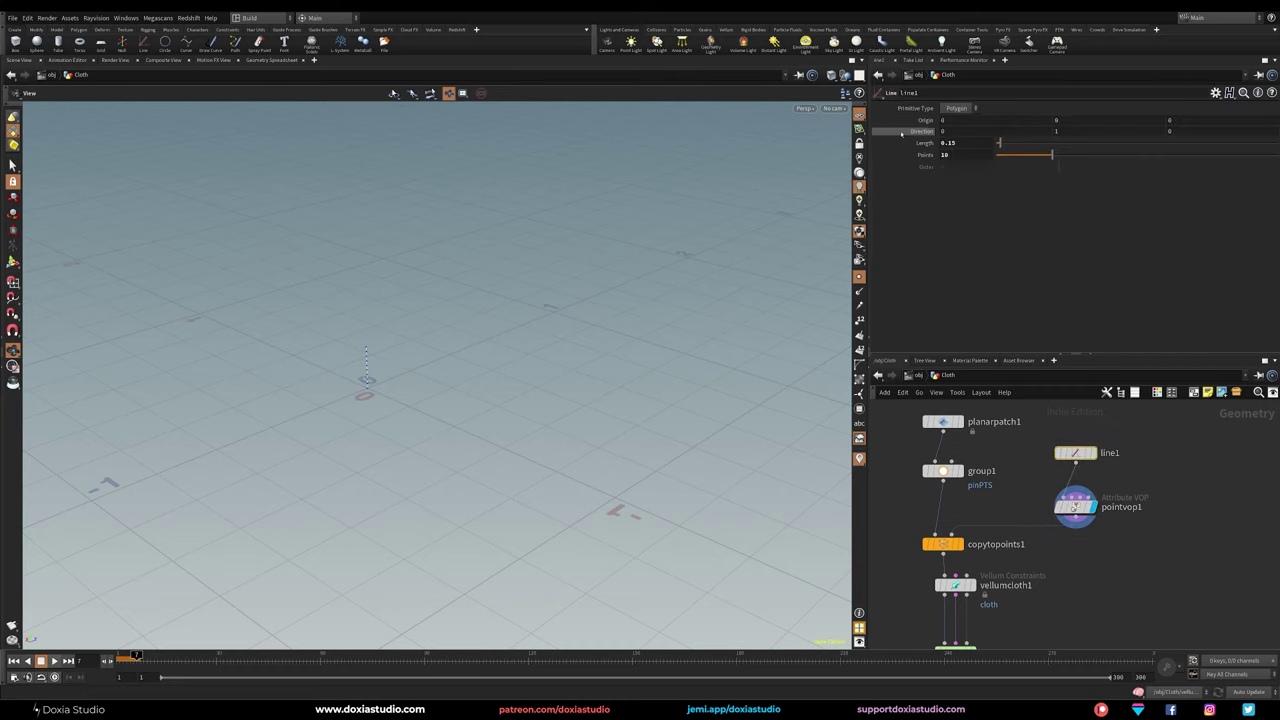
pyautogui.rightClick(922, 156)
pyautogui.click(955, 223)
pyautogui.click(1076, 507)
pyautogui.rightClick(941, 289)
pyautogui.click(1000, 378)
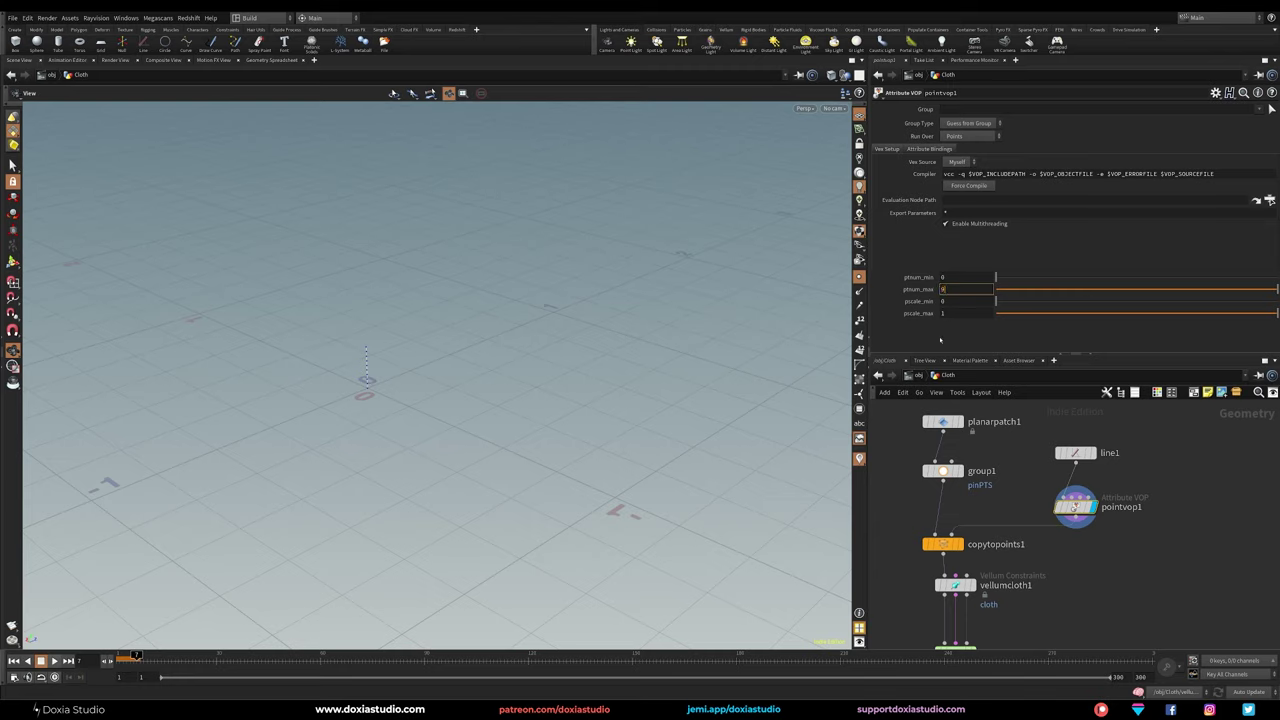
pyautogui.press('Return')
# Step: Compare line1's point count with ptnum_max and examine the clothID and pscale values in the geometry spreadsheet
pyautogui.click(1115, 453)
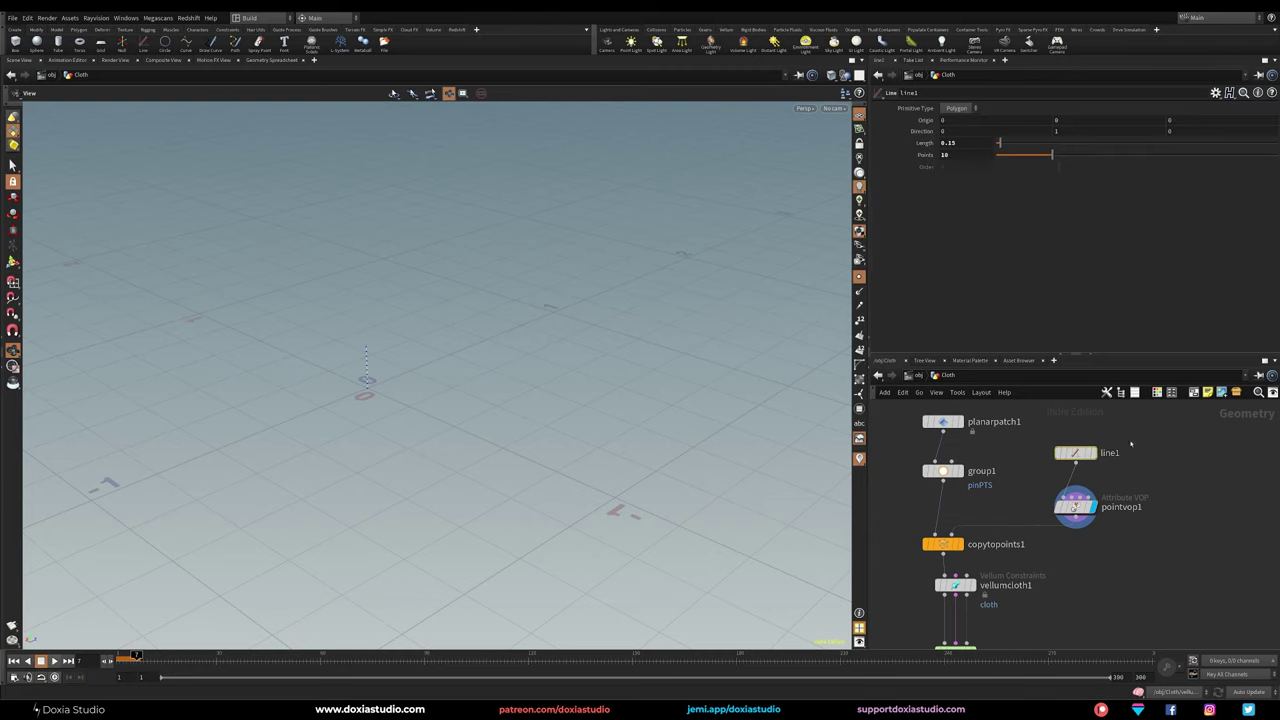
pyautogui.click(945, 155)
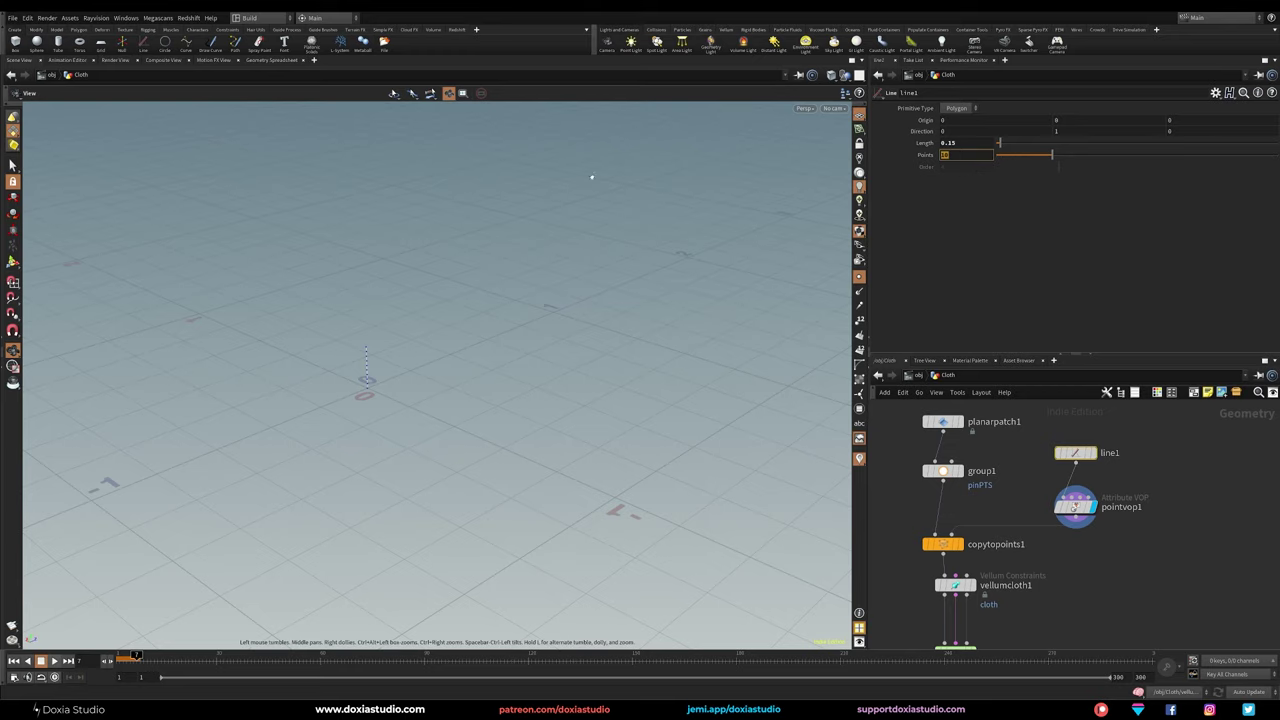
pyautogui.click(1076, 506)
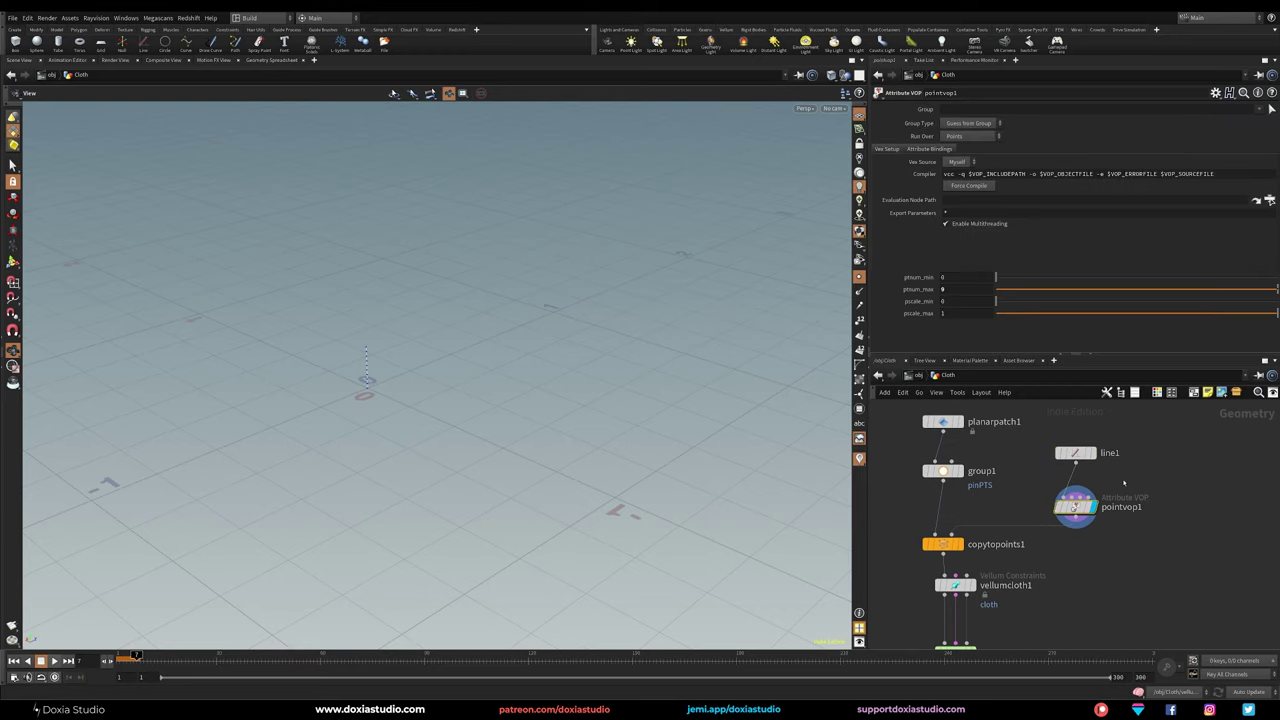
pyautogui.click(275, 60)
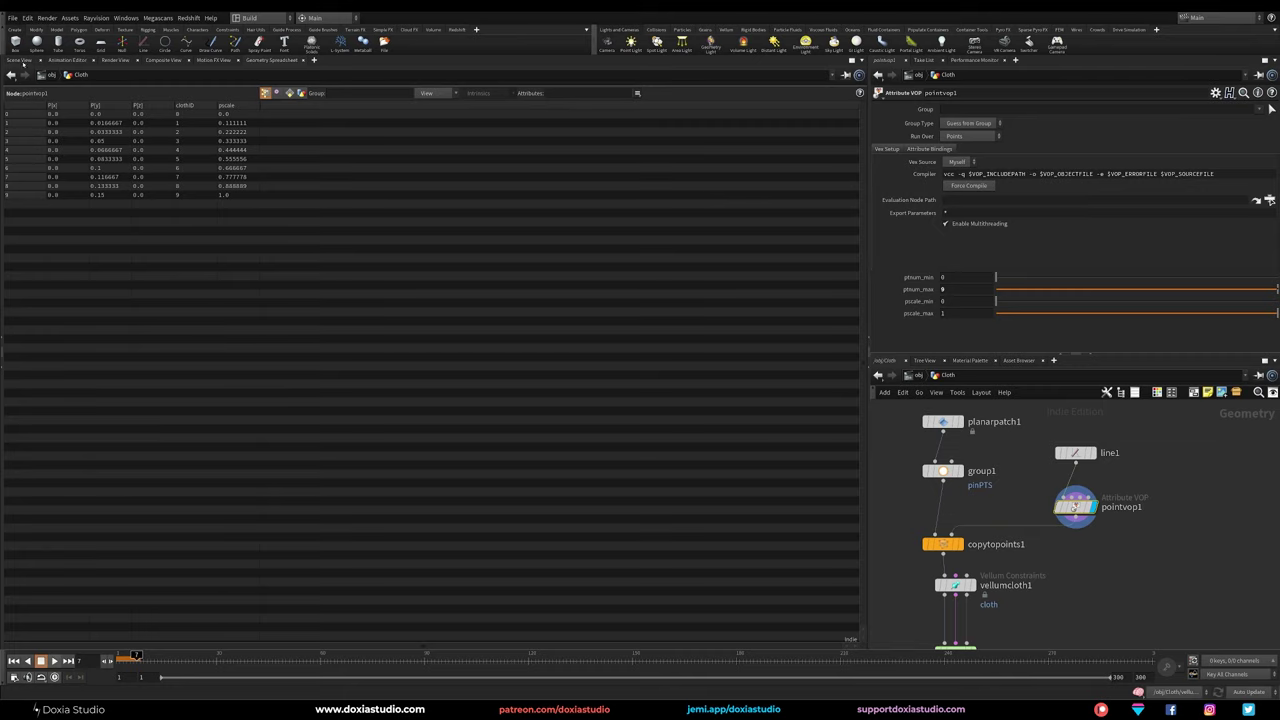
pyautogui.click(20, 60)
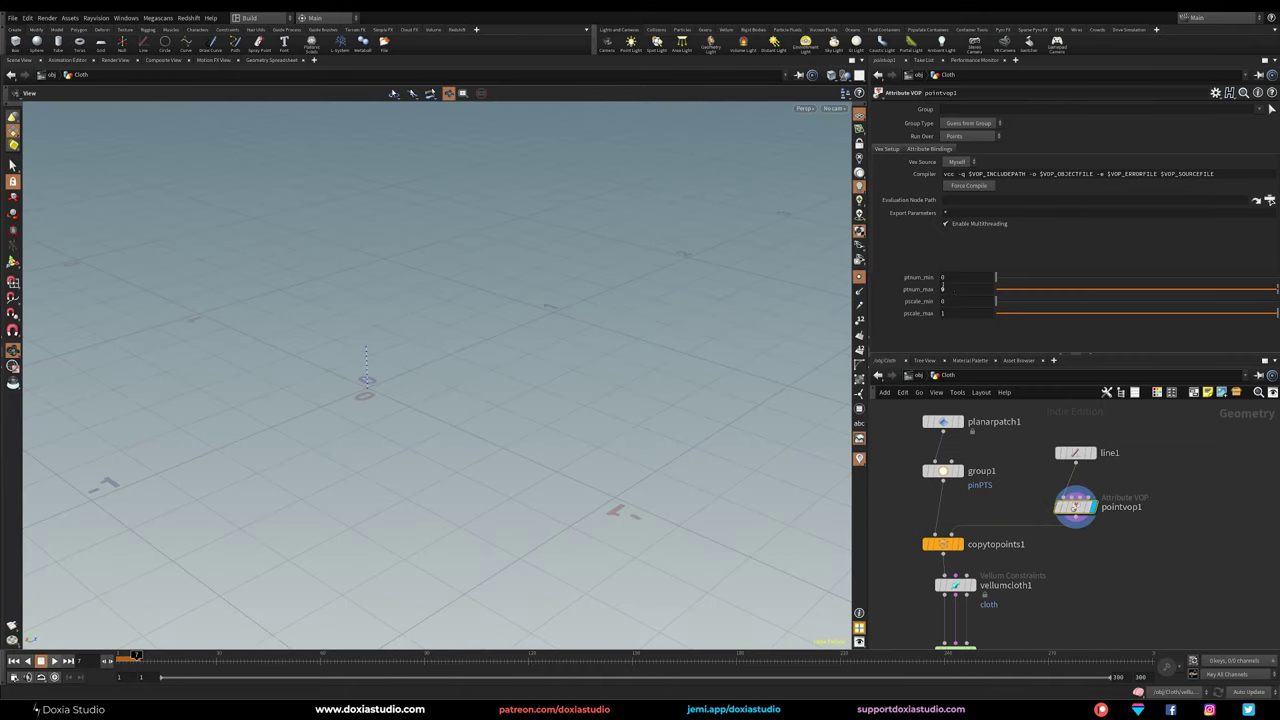
# Step: Link ptnum_max to the line's point count minus one with the expression ch("../line1/points")-1
pyautogui.rightClick(962, 290)
pyautogui.click(1015, 378)
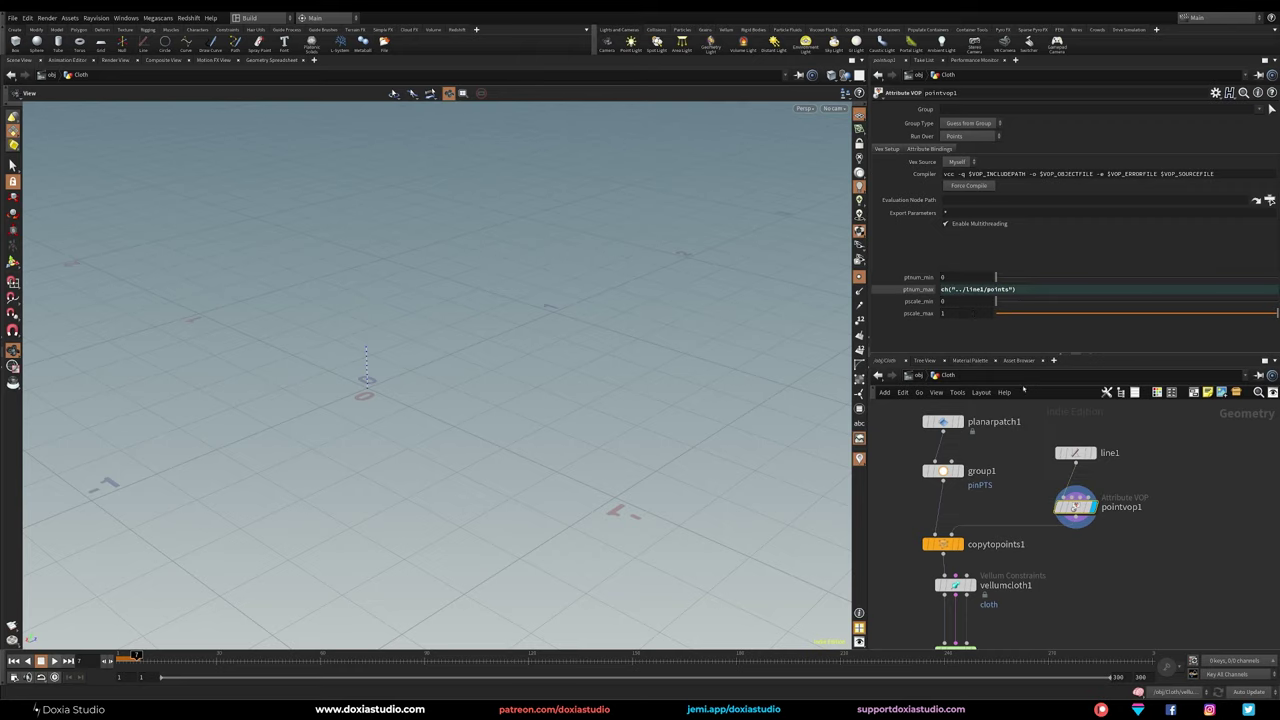
pyautogui.click(919, 289)
pyautogui.click(1075, 452)
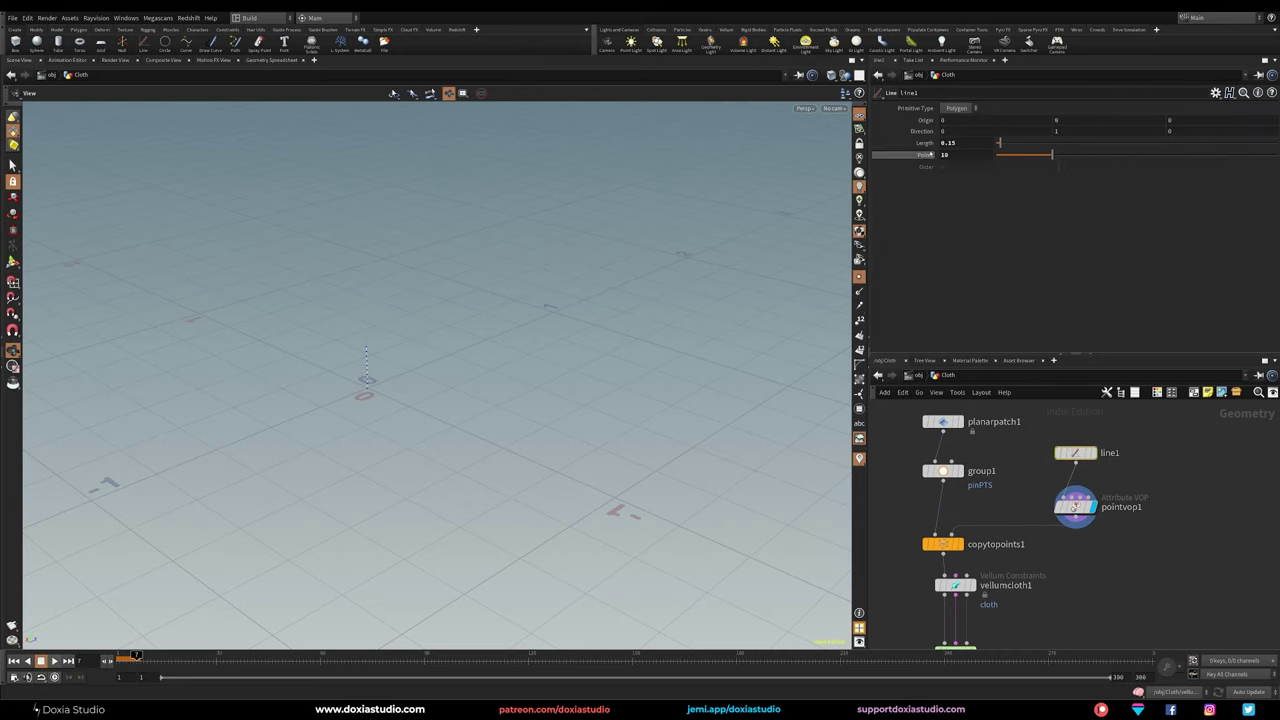
pyautogui.click(1063, 516)
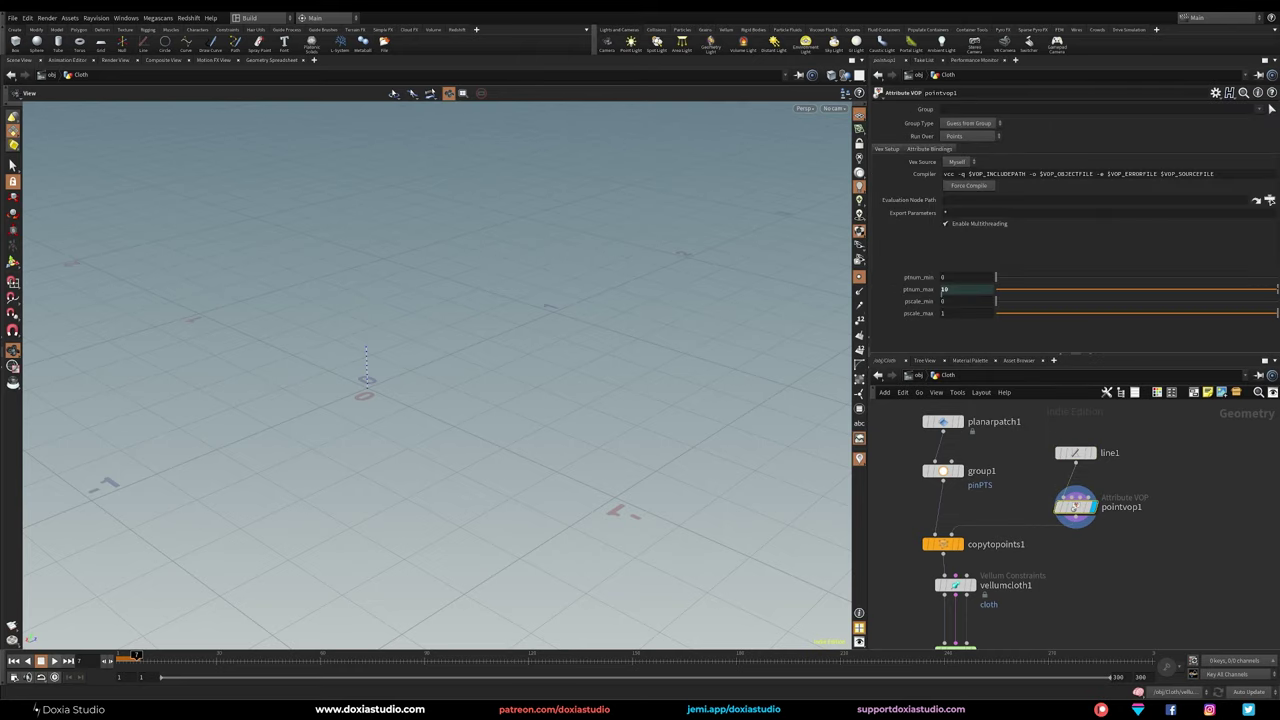
pyautogui.click(918, 289)
pyautogui.click(1024, 290)
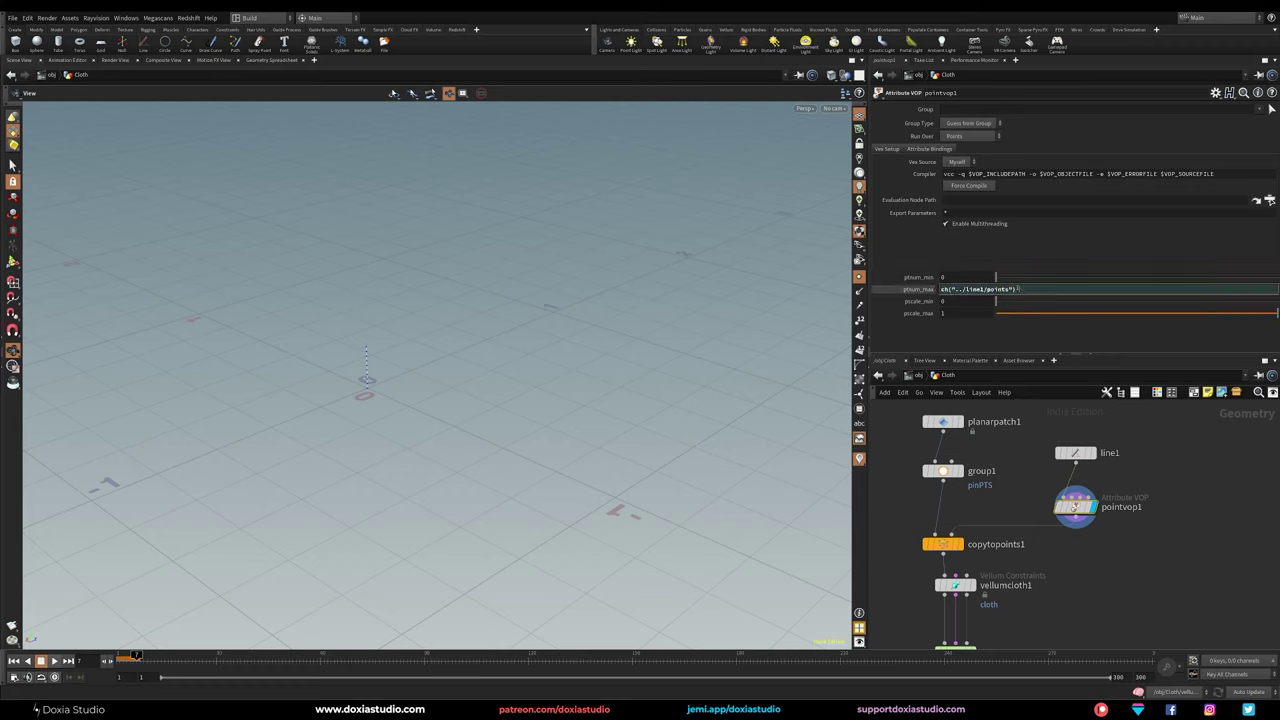
pyautogui.write('-1')
pyautogui.press('Return')
pyautogui.click(920, 290)
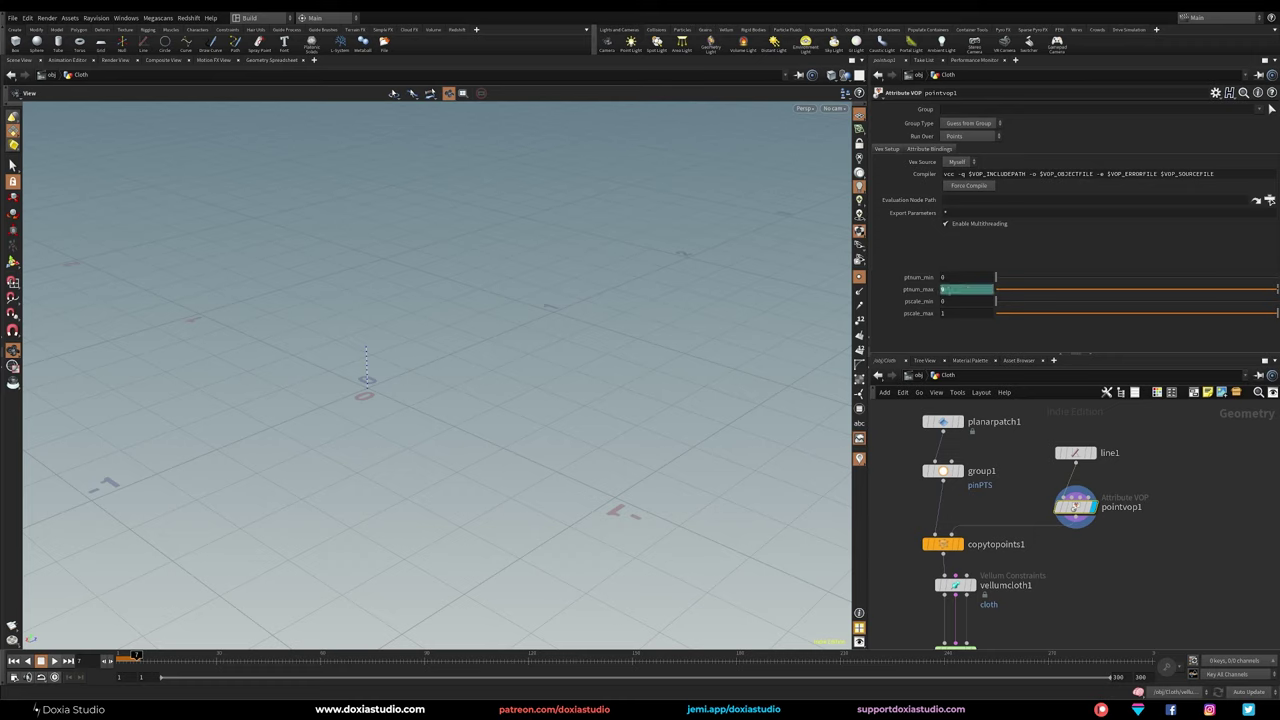
# Step: Set pscale_min on pointvop1 to 0.5
pyautogui.click(941, 301)
pyautogui.write('0.5')
pyautogui.press('Return')
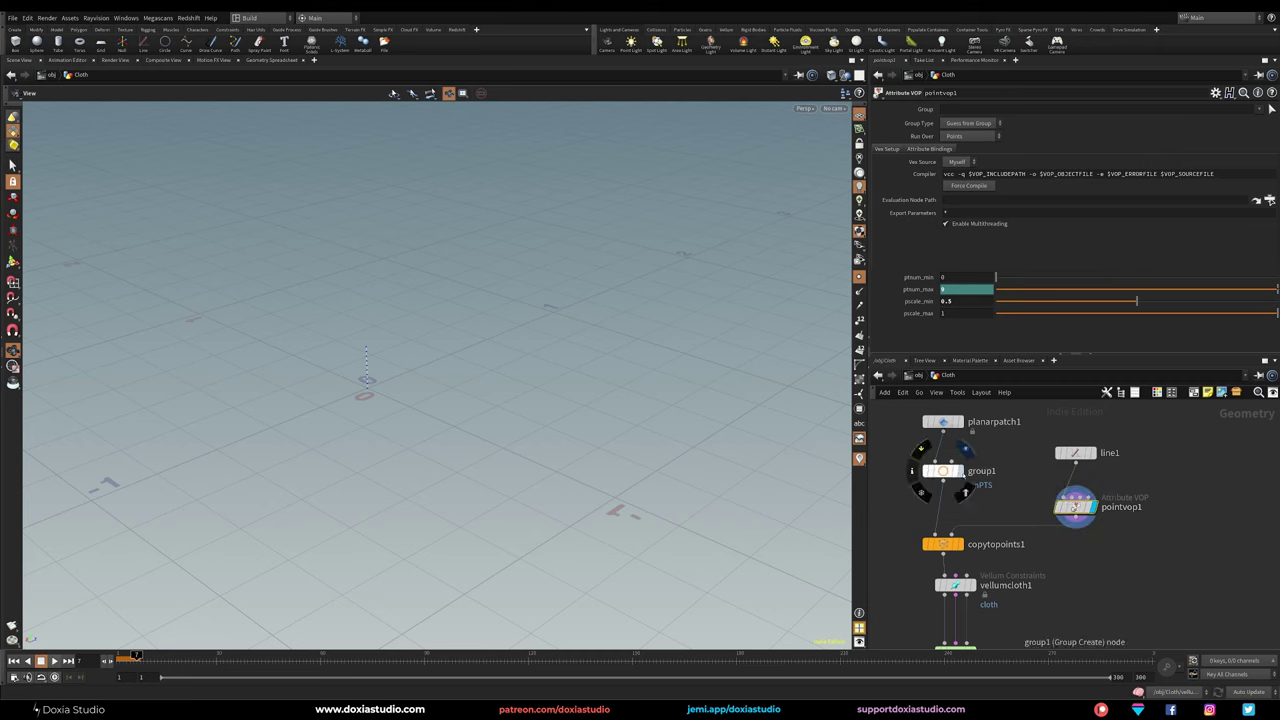
# Step: Display the single grouped disc, then the copytopoints1 output with its stack of scaled discs
pyautogui.click(960, 471)
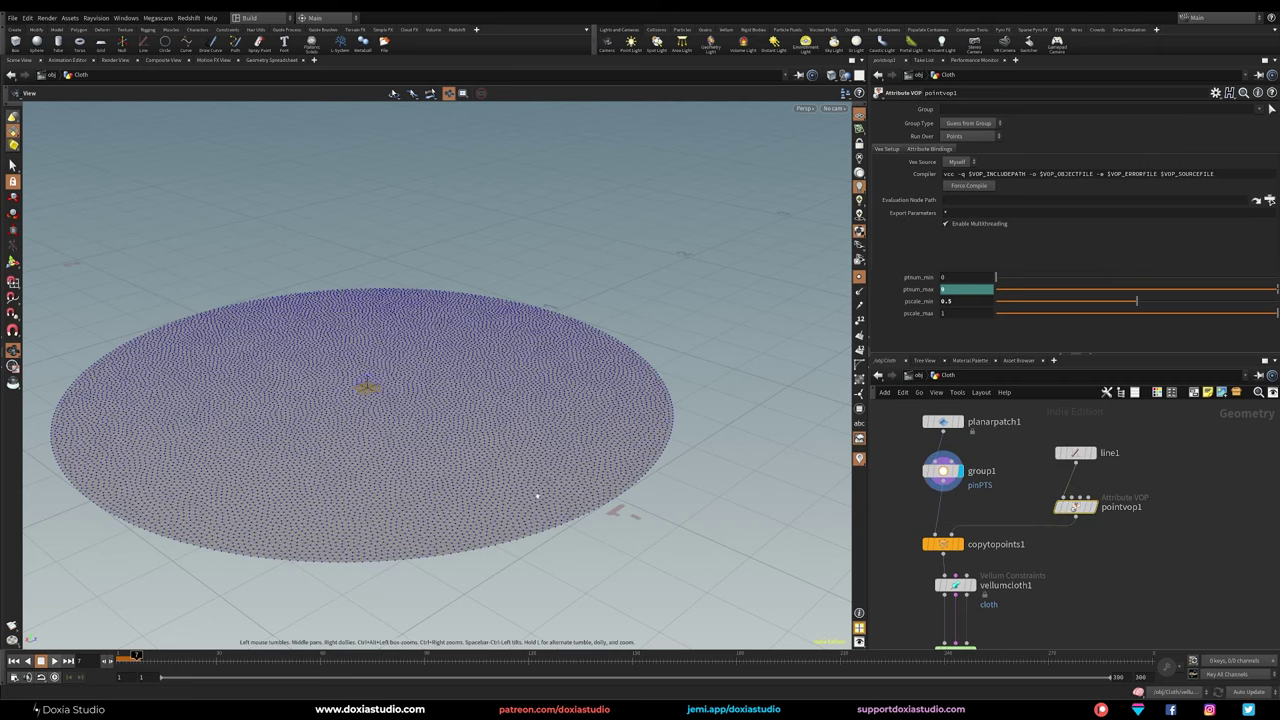
pyautogui.click(959, 544)
pyautogui.click(943, 544)
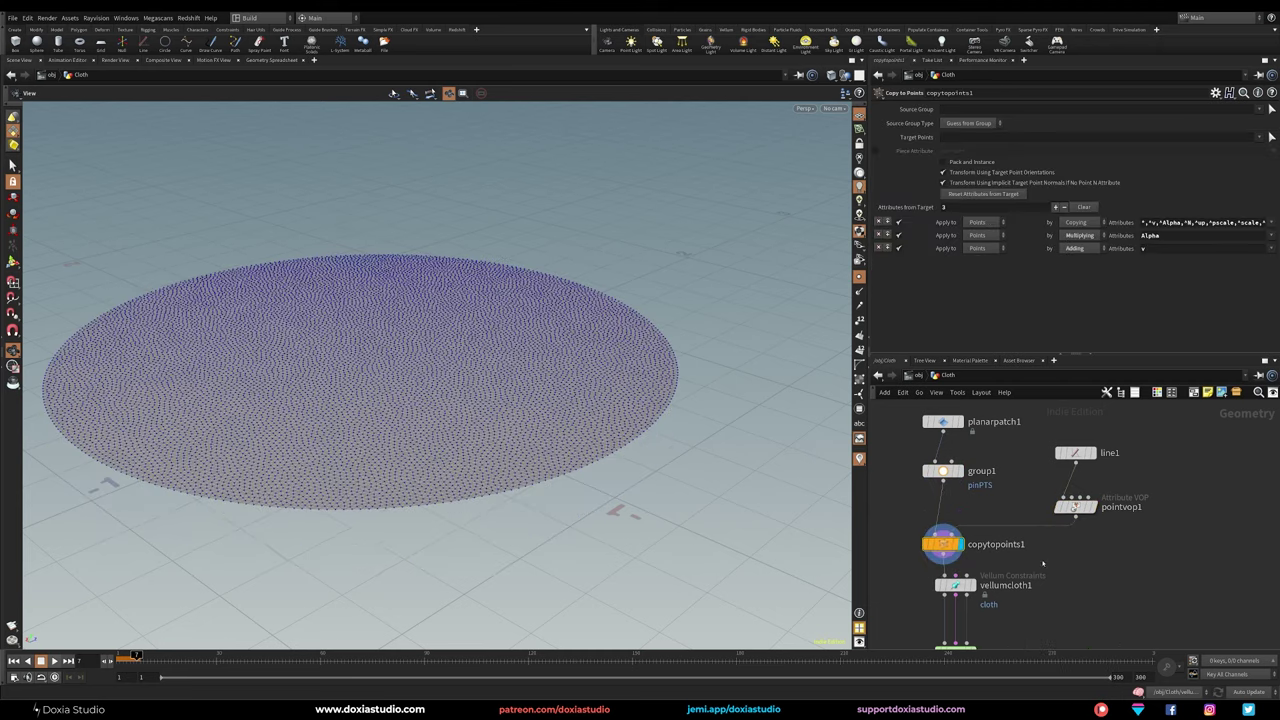
pyautogui.moveTo(790, 480); pyautogui.dragTo(424, 470)
# Step: Review pointvop1's point number and pscale ranges against the disc stack, and turn off point display in the viewport
pyautogui.click(1075, 506)
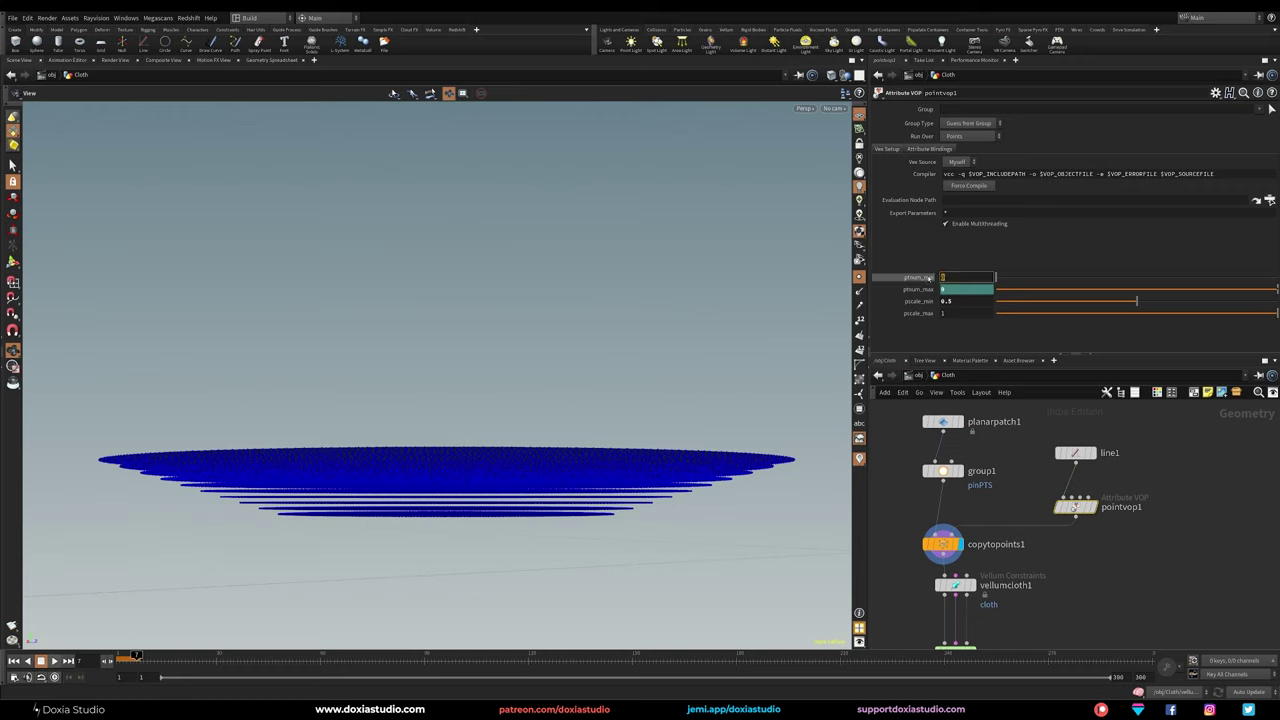
pyautogui.write('1')
pyautogui.moveTo(566, 446); pyautogui.dragTo(545, 467)
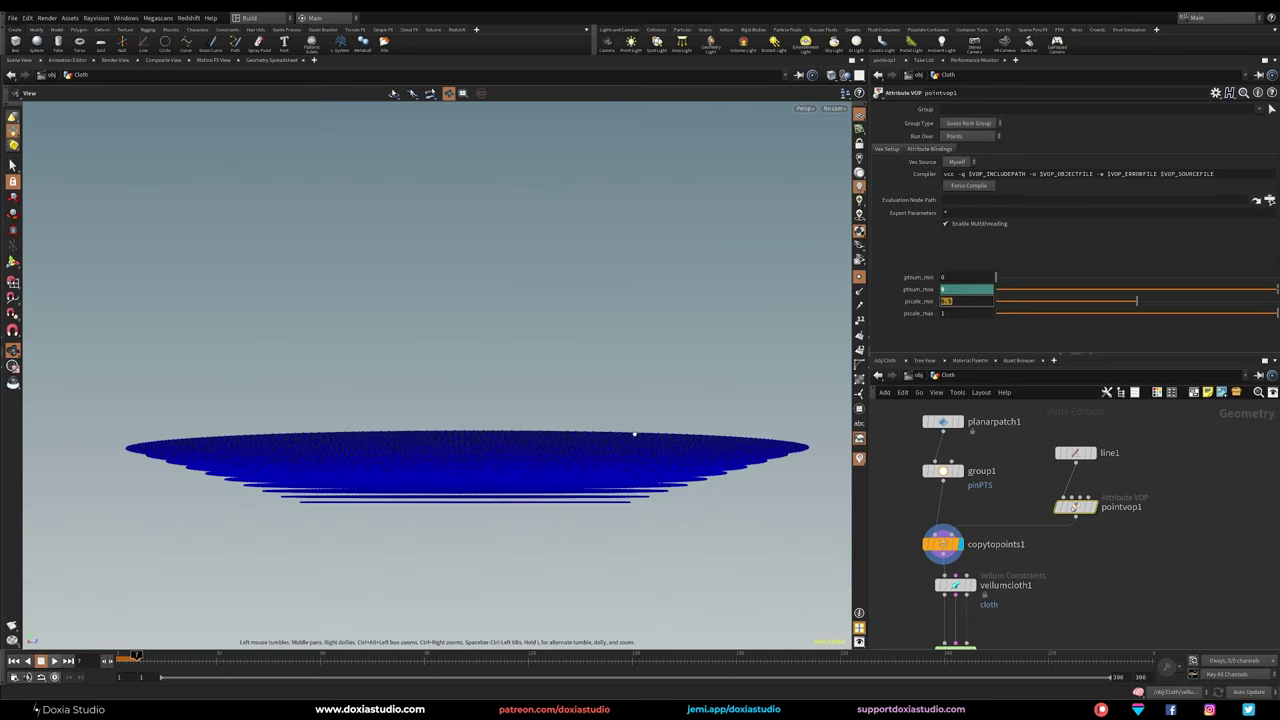
pyautogui.moveTo(631, 437); pyautogui.dragTo(600, 490)
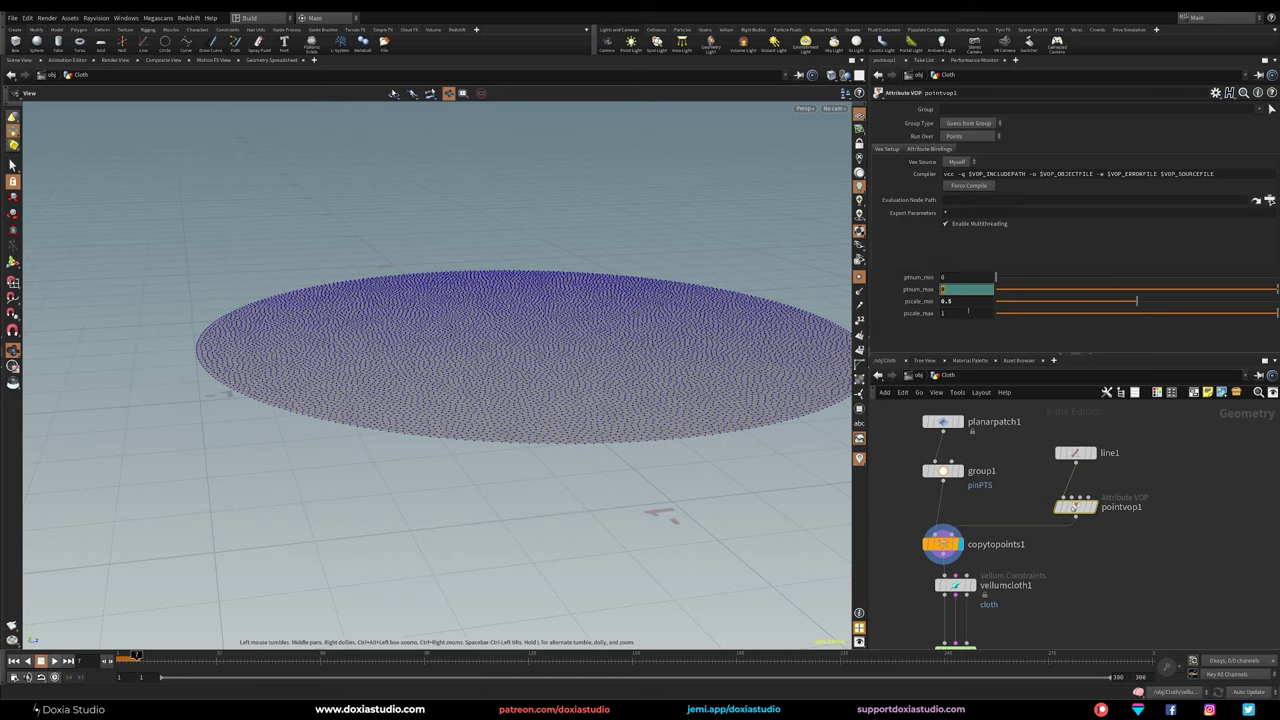
pyautogui.click(954, 314)
pyautogui.moveTo(603, 400); pyautogui.dragTo(590, 543)
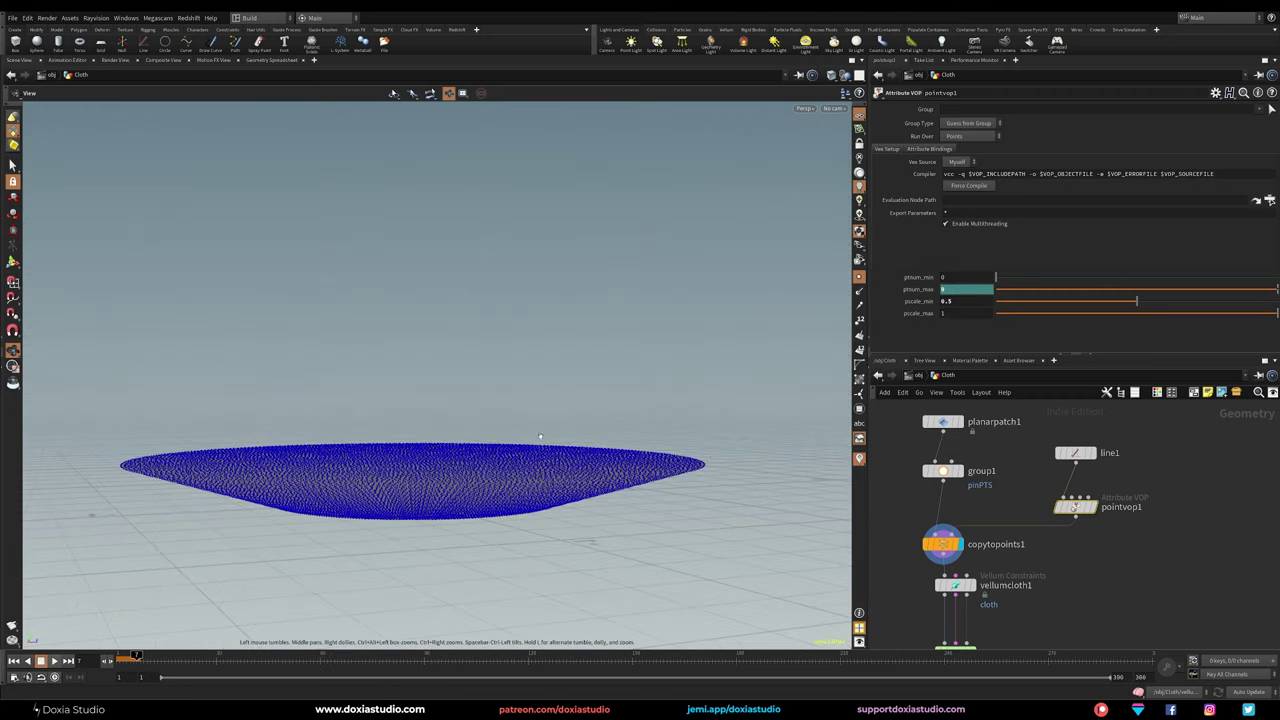
pyautogui.moveTo(590, 490); pyautogui.dragTo(590, 470)
pyautogui.click(858, 277)
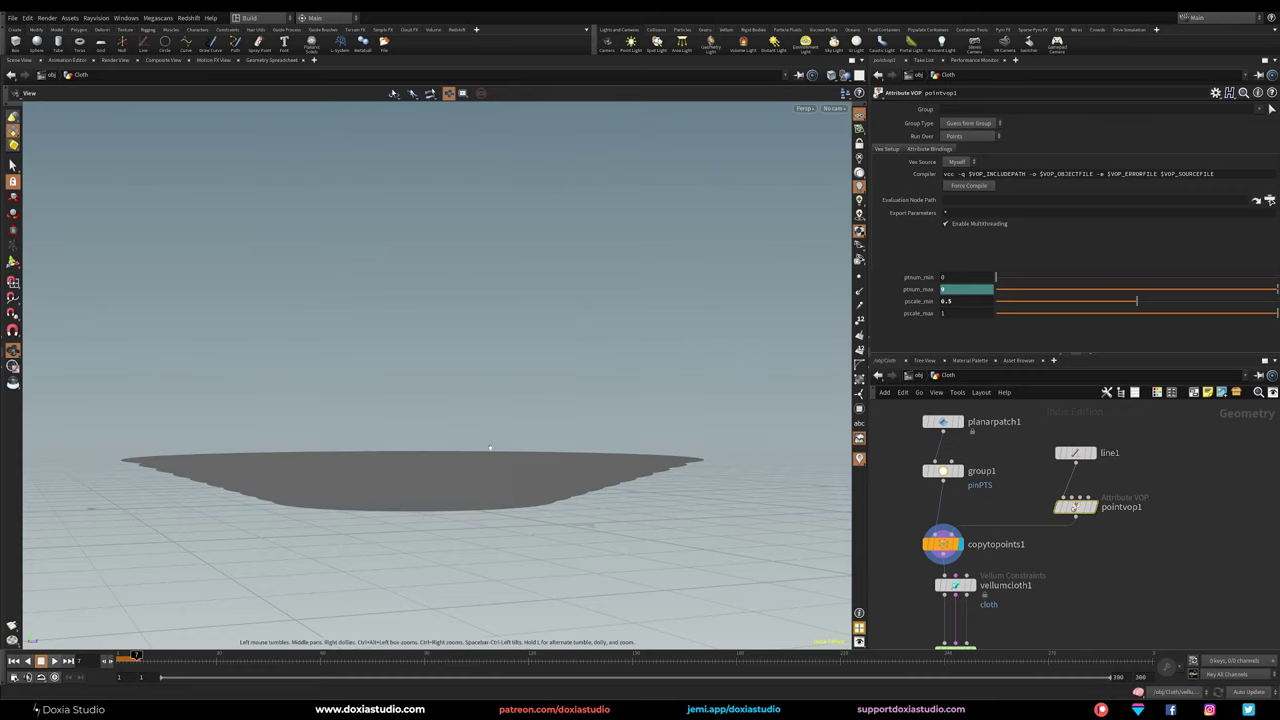
# Step: Set pointvop1's pscale_min to 0.774 and pscale_max to 0.615 so the discs shrink toward the top
pyautogui.scroll(-1, 483, 454)
pyautogui.moveTo(475, 490)
pyautogui.mouseDown()
pyautogui.moveTo(470, 510)
pyautogui.moveTo(470, 488)
pyautogui.mouseUp()
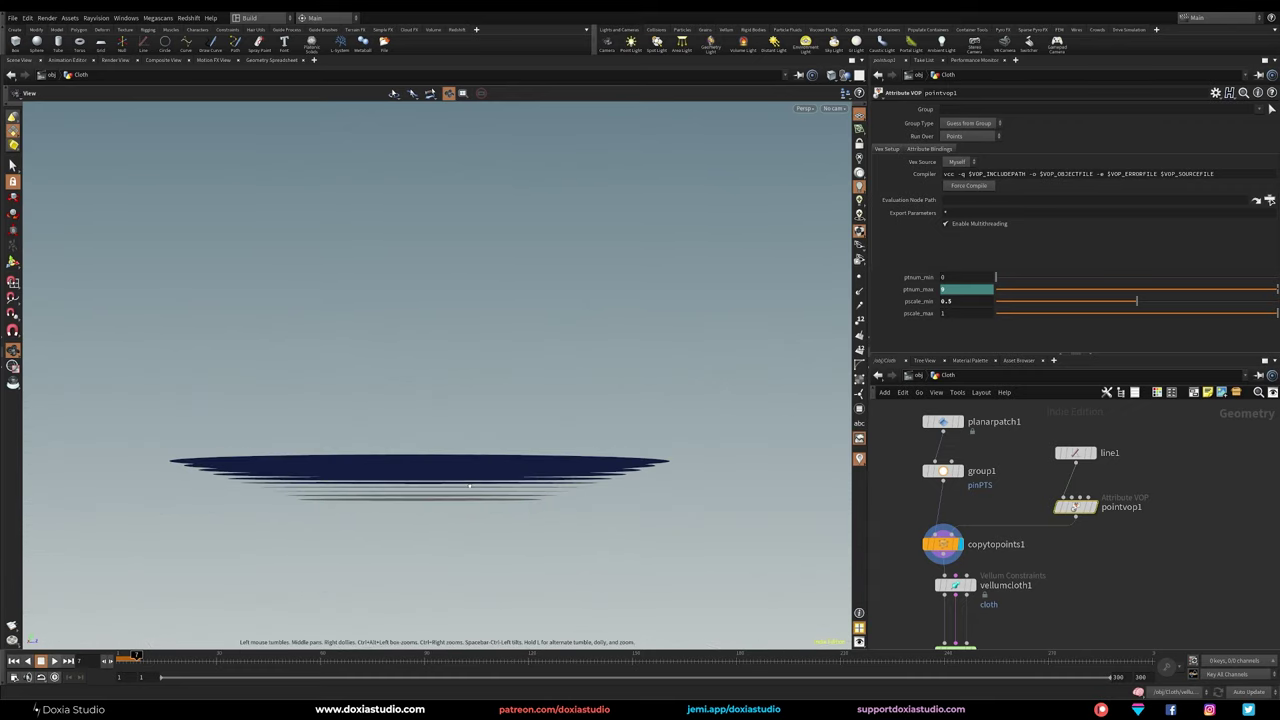
pyautogui.moveTo(1136, 300); pyautogui.dragTo(1169, 313)
pyautogui.moveTo(420, 430); pyautogui.dragTo(405, 518)
# Step: Check copytopoints1's target attributes, then display vellumcloth1's output and review its point attributes and groups
pyautogui.moveTo(1027, 488); pyautogui.dragTo(1079, 398, button='middle')
pyautogui.click(1000, 453)
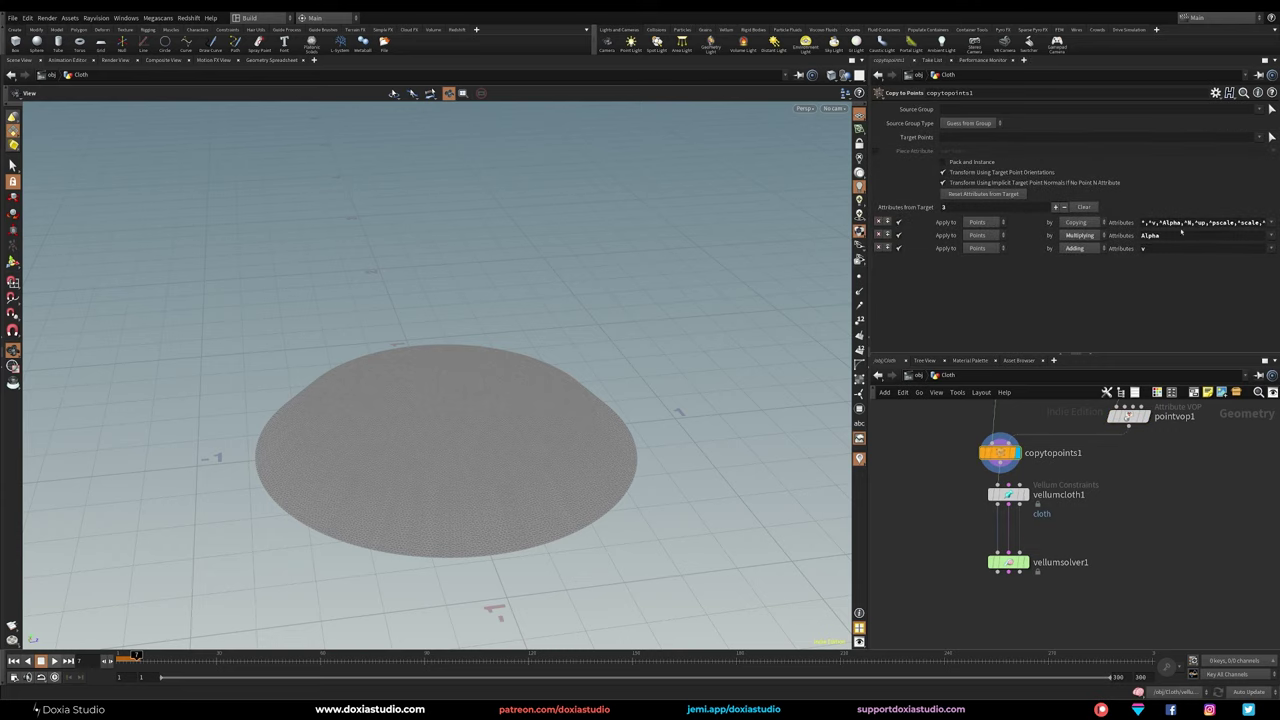
pyautogui.click(1146, 222)
pyautogui.click(1126, 434)
pyautogui.moveTo(1151, 484); pyautogui.dragTo(1120, 523, button='middle')
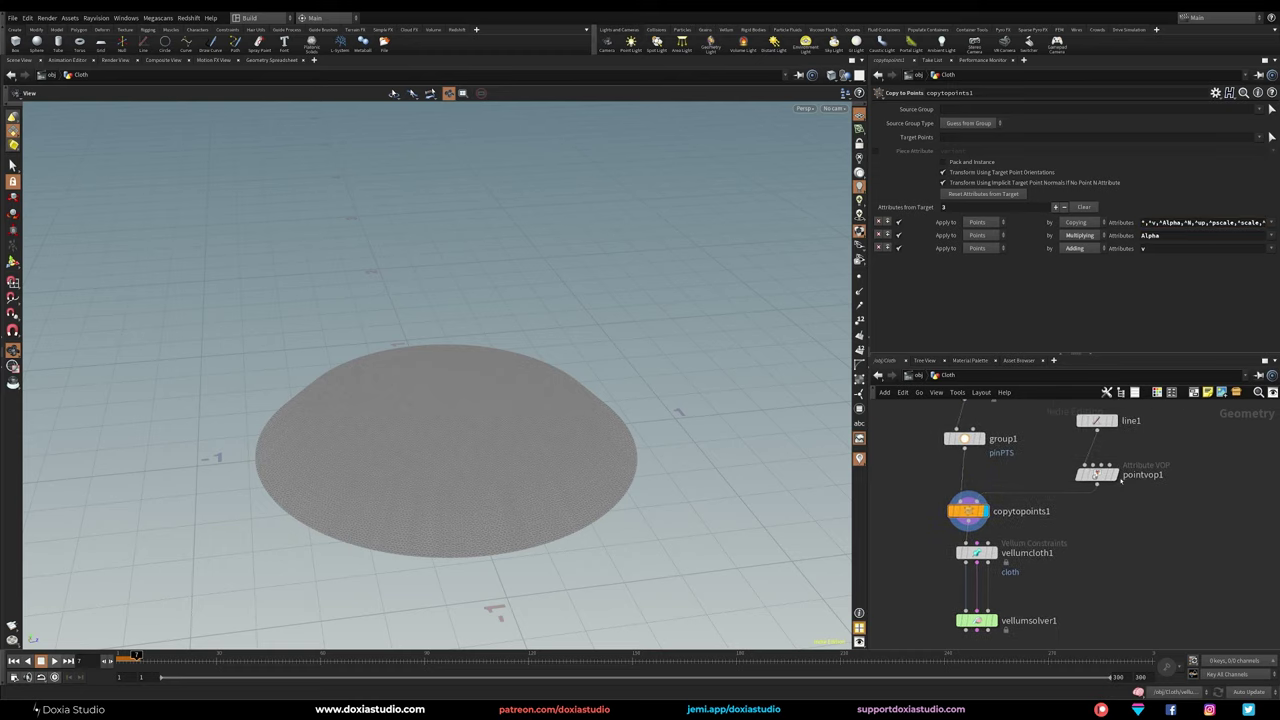
pyautogui.moveTo(980, 553)
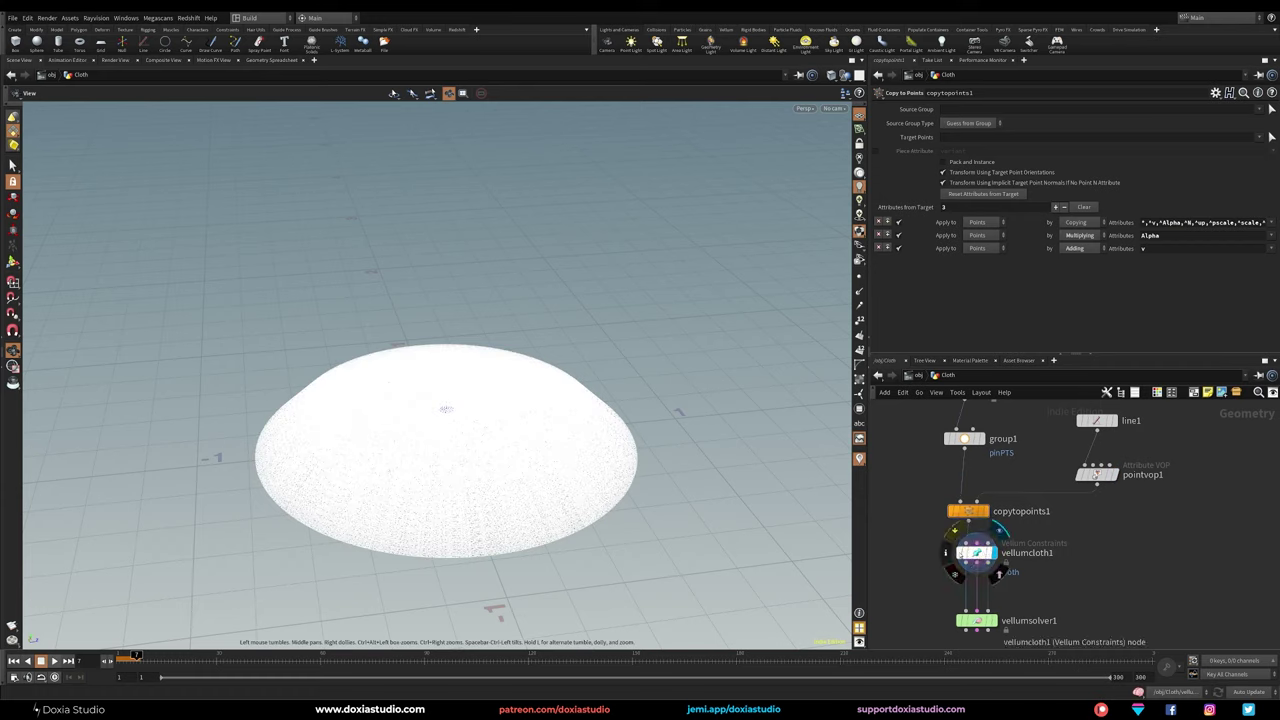
pyautogui.click(952, 554)
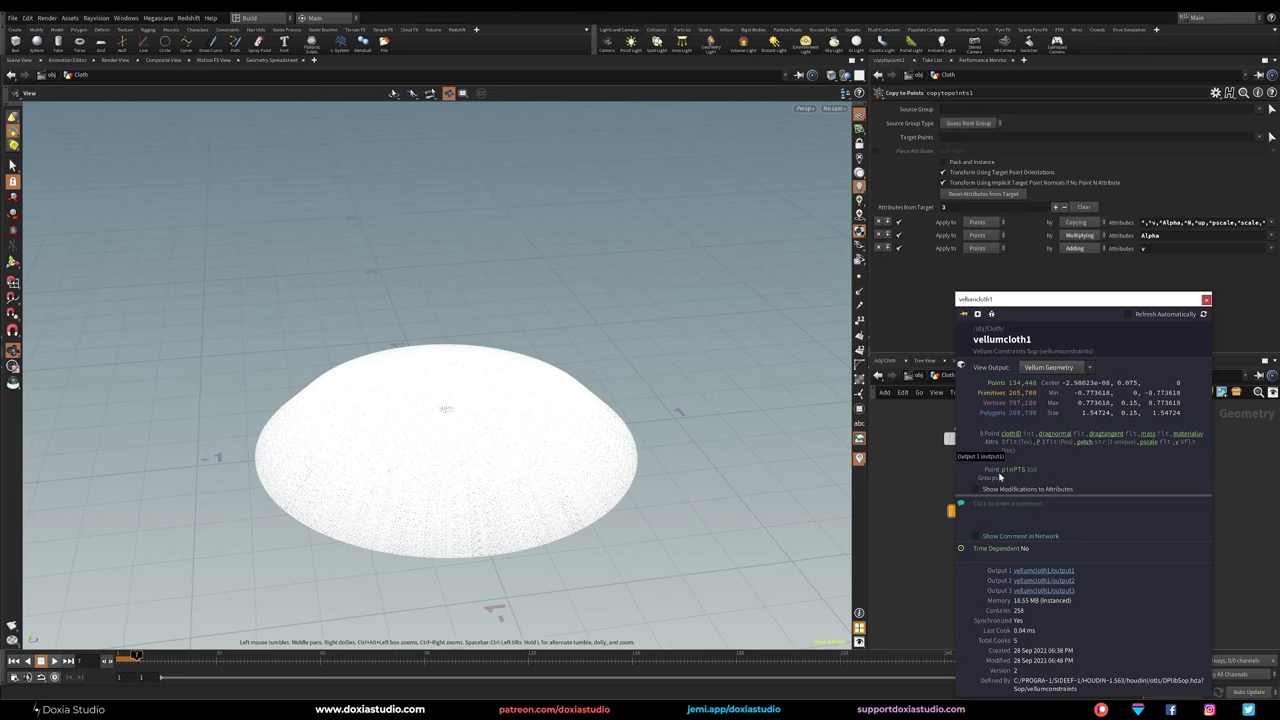
# Step: Set vellumcloth1's bend damping ratio to 0.05 and its bend stiffness multiplier to 0.00001
pyautogui.click(979, 566)
pyautogui.scroll(-5, 1245, 270)
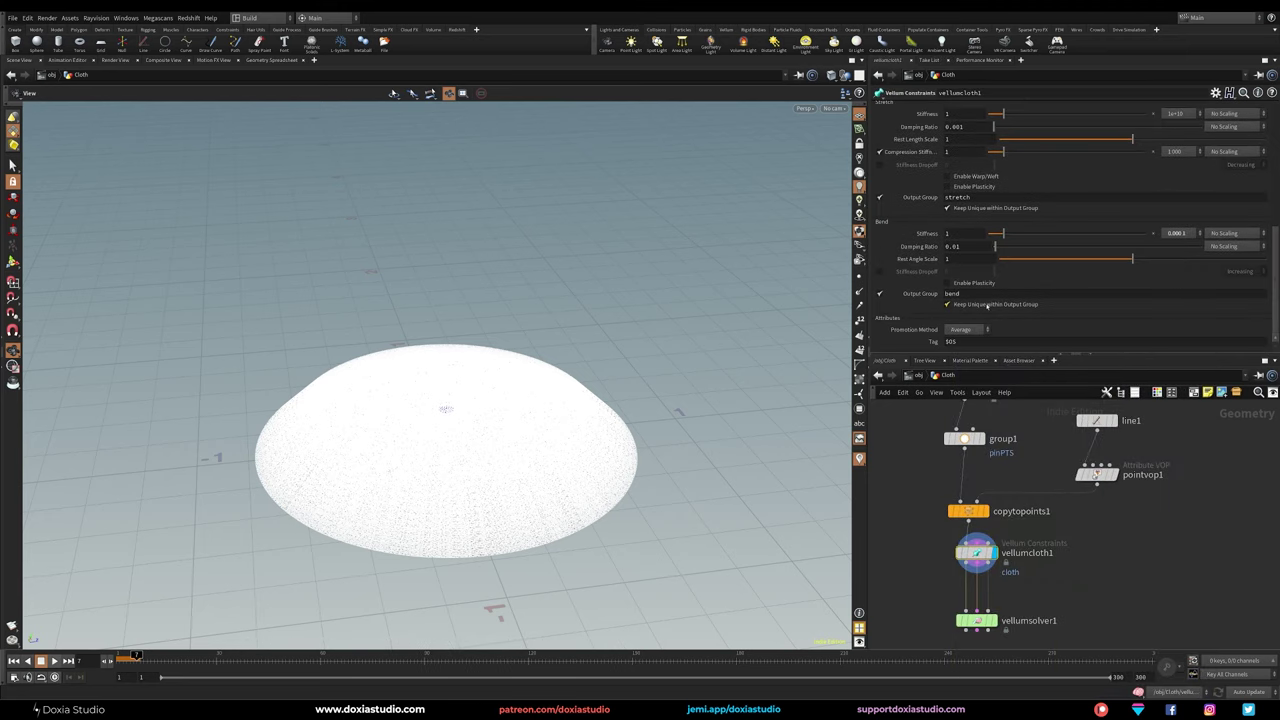
pyautogui.click(964, 245)
pyautogui.write('5')
pyautogui.press('Return')
pyautogui.click(1184, 233)
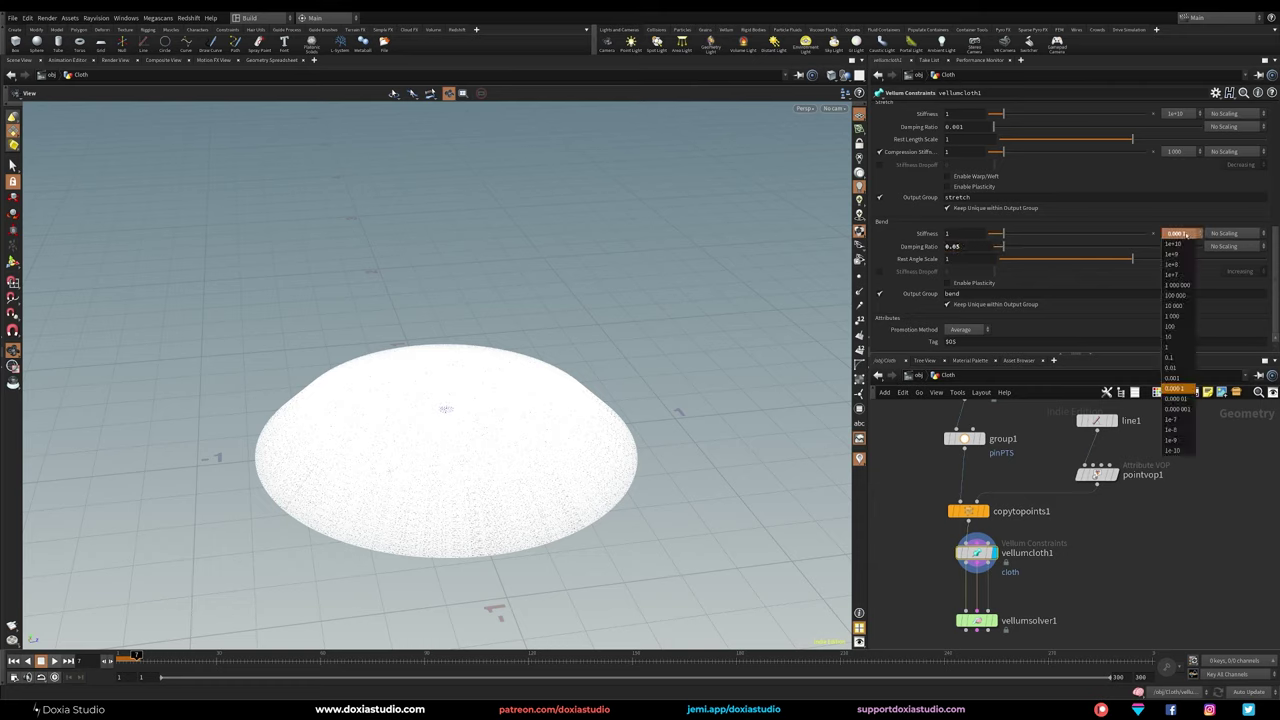
pyautogui.click(1176, 399)
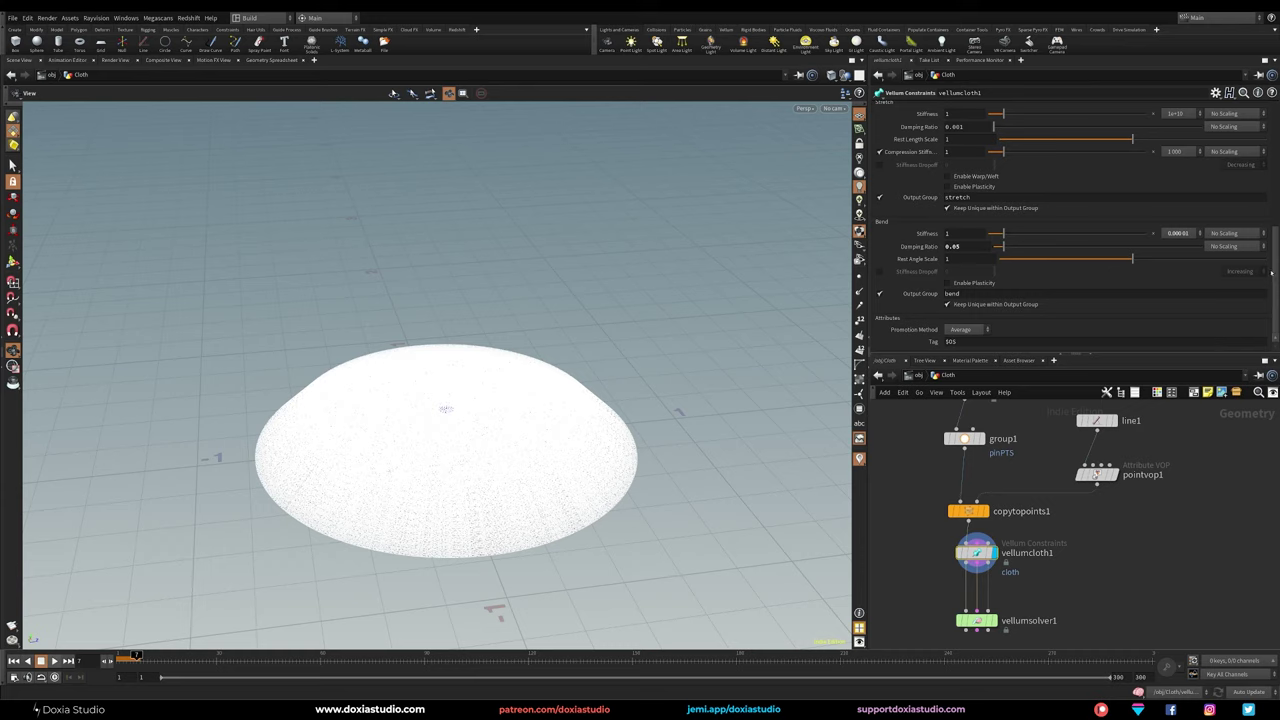
# Step: Set vellumcloth1's bend damping ratio to 0.01 and look through the multiplier options for the stretch stiffness
pyautogui.scroll(1, 1266, 265)
pyautogui.doubleClick(967, 279)
pyautogui.write('0.01')
pyautogui.press('Return')
pyautogui.click(1182, 146)
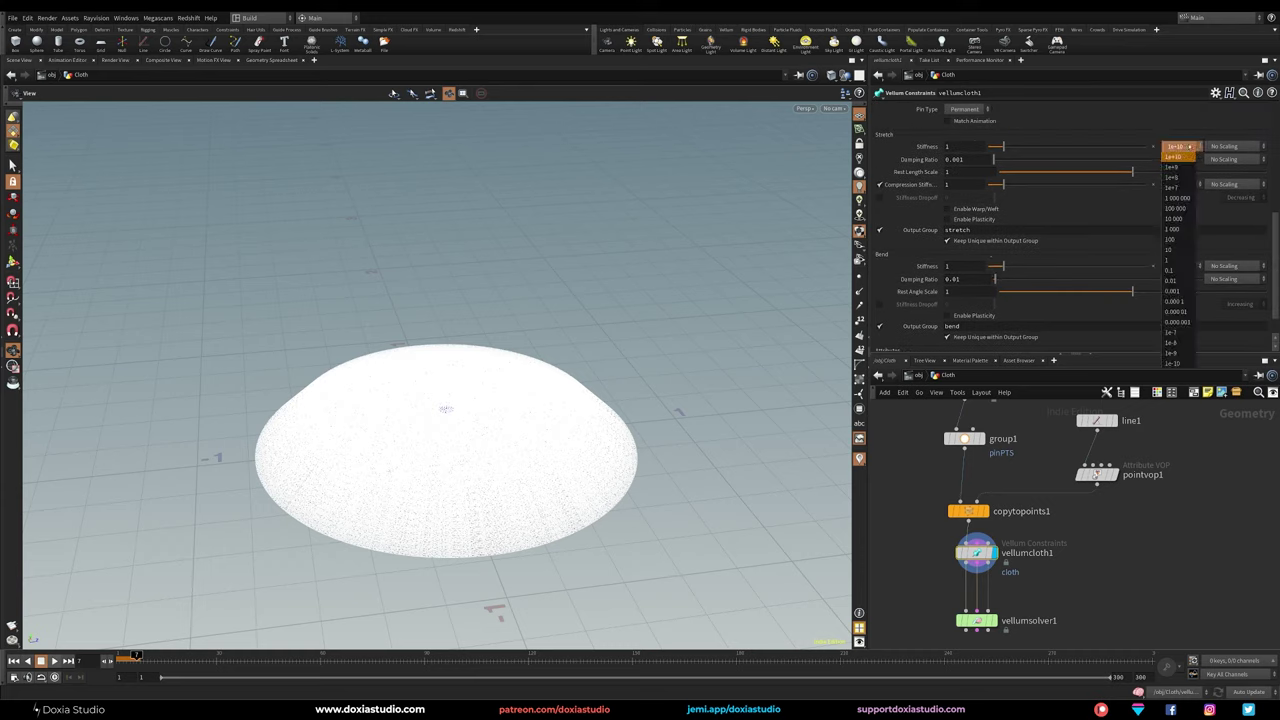
pyautogui.click(1075, 123)
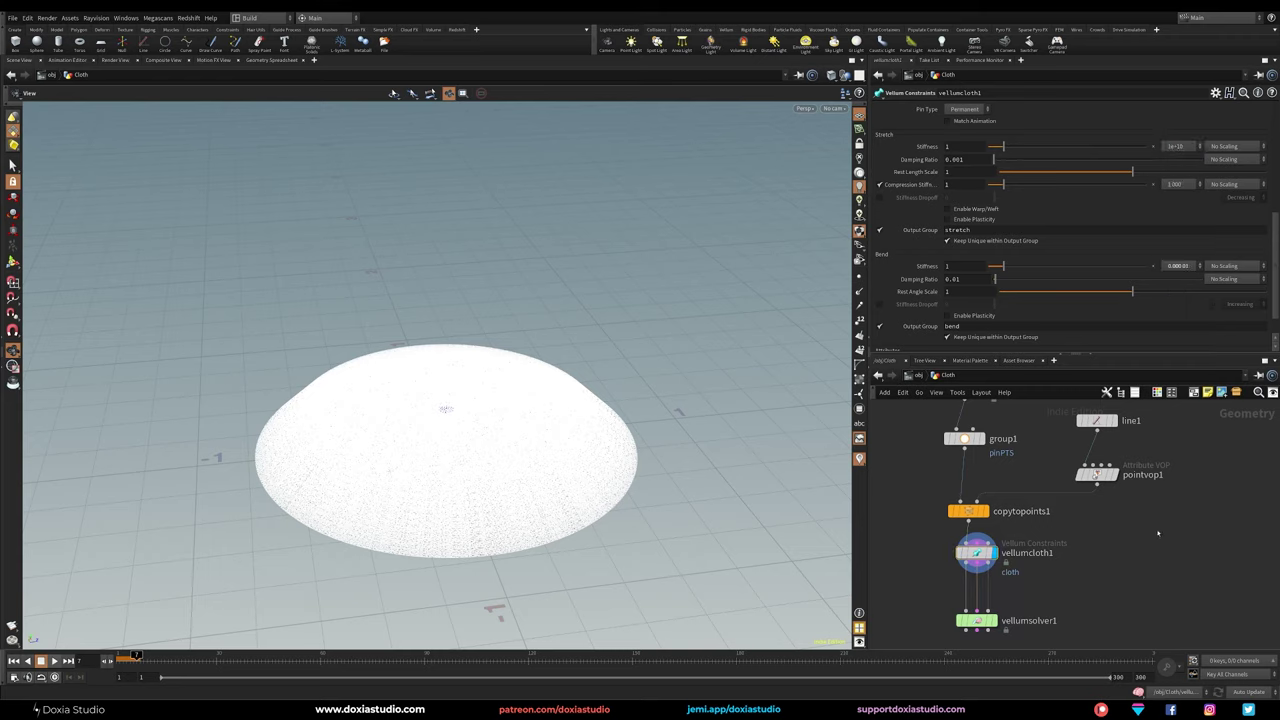
# Step: Display the vellumsolver1 output at frame 1 and save the scene
pyautogui.moveTo(1151, 531); pyautogui.dragTo(1179, 467, button='middle')
pyautogui.click(1025, 546)
pyautogui.hotkey('ctrl', 's')
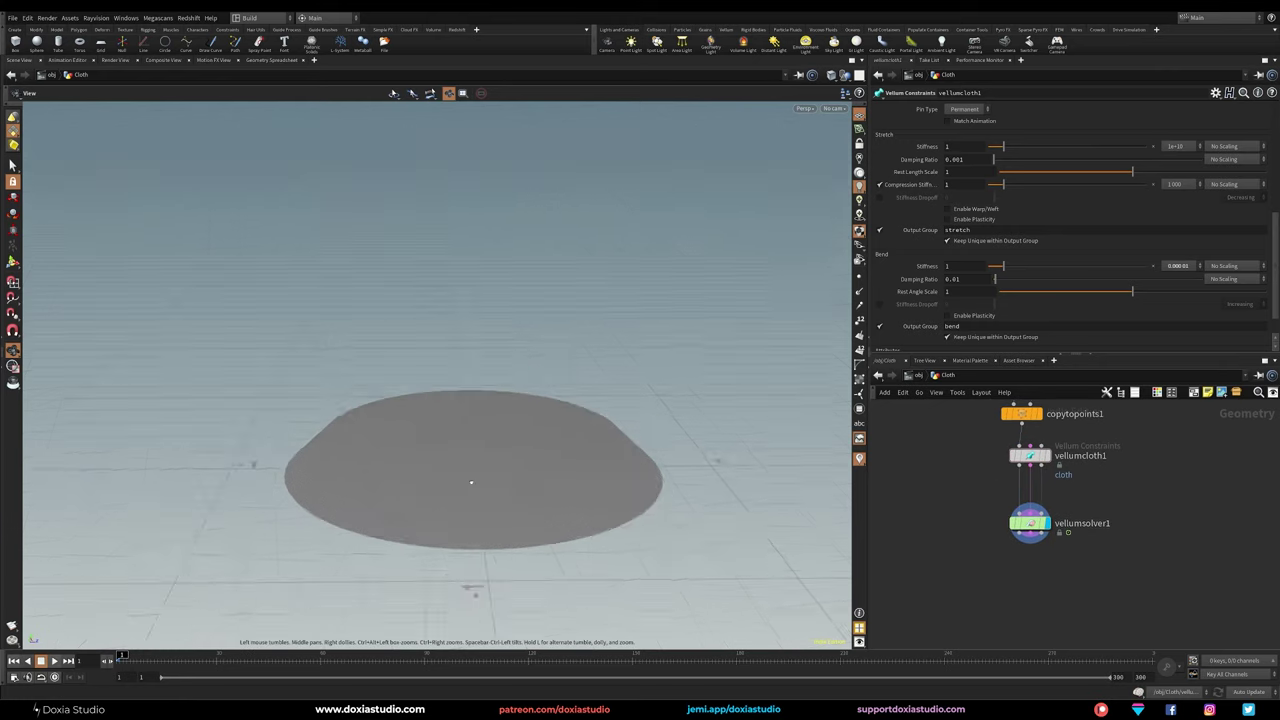
pyautogui.moveTo(539, 483); pyautogui.dragTo(511, 451, button='middle')
pyautogui.scroll(2, 531, 549)
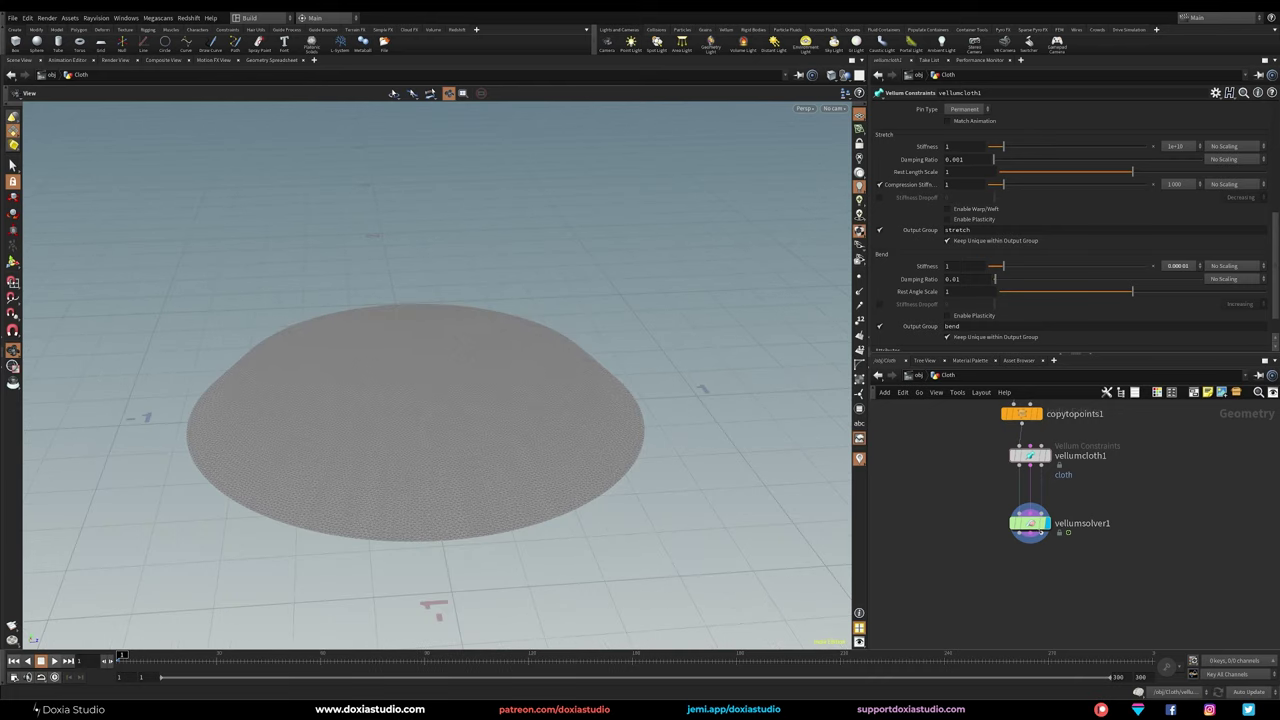
# Step: Check the pscale range on pointvop1, append a Color node to vellumsolver1's first output and display it
pyautogui.moveTo(1040, 531); pyautogui.dragTo(1040, 523)
pyautogui.moveTo(1124, 467); pyautogui.dragTo(1094, 549, button='middle')
pyautogui.click(1119, 460)
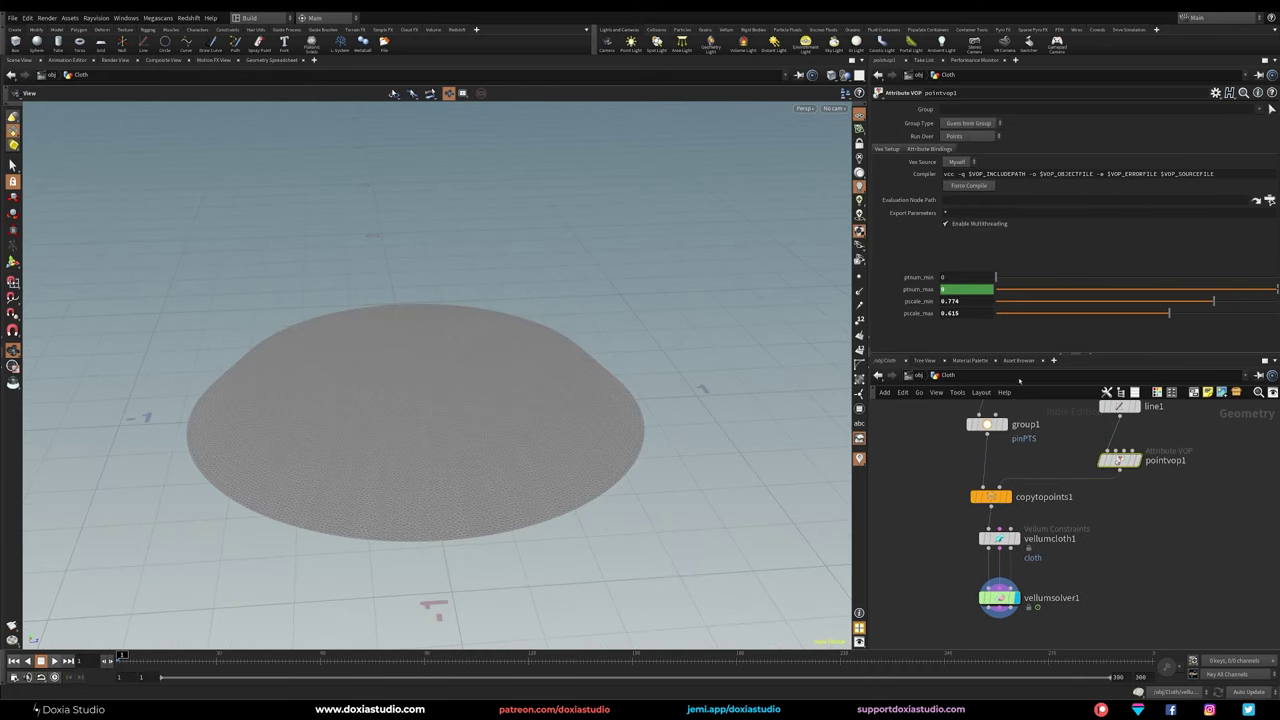
pyautogui.click(1068, 454)
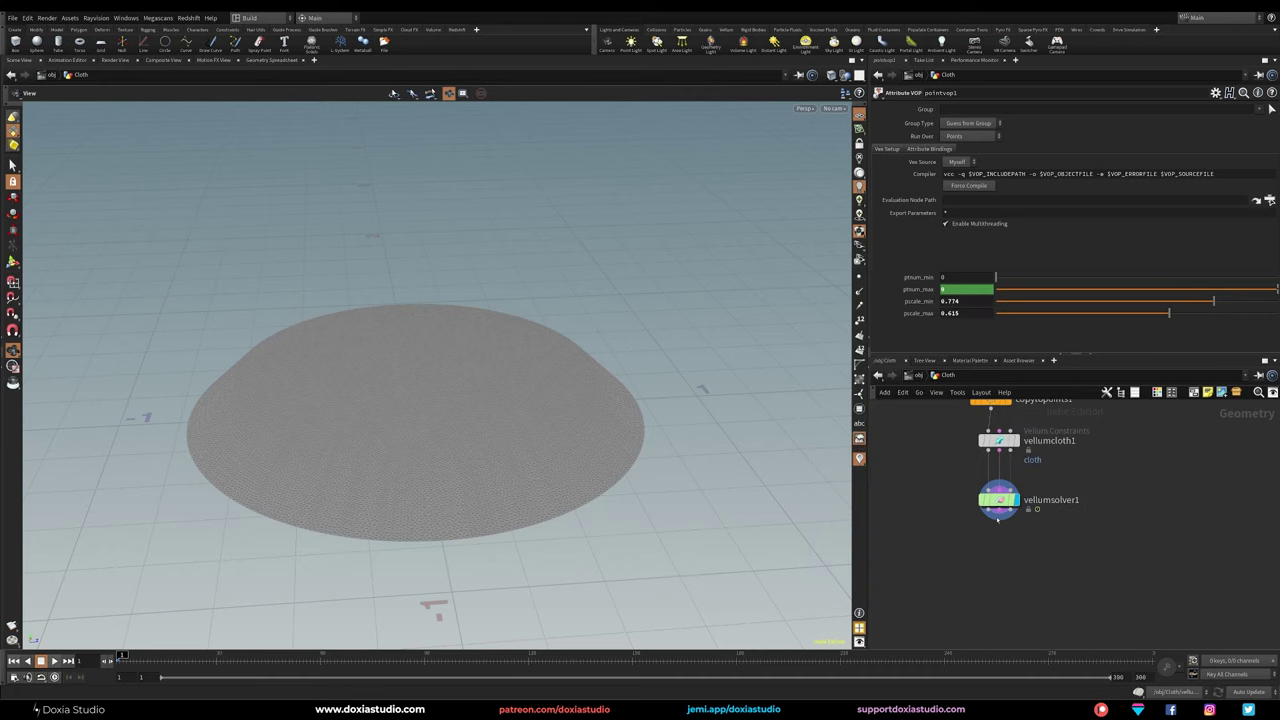
pyautogui.press('Tab')
pyautogui.write('color')
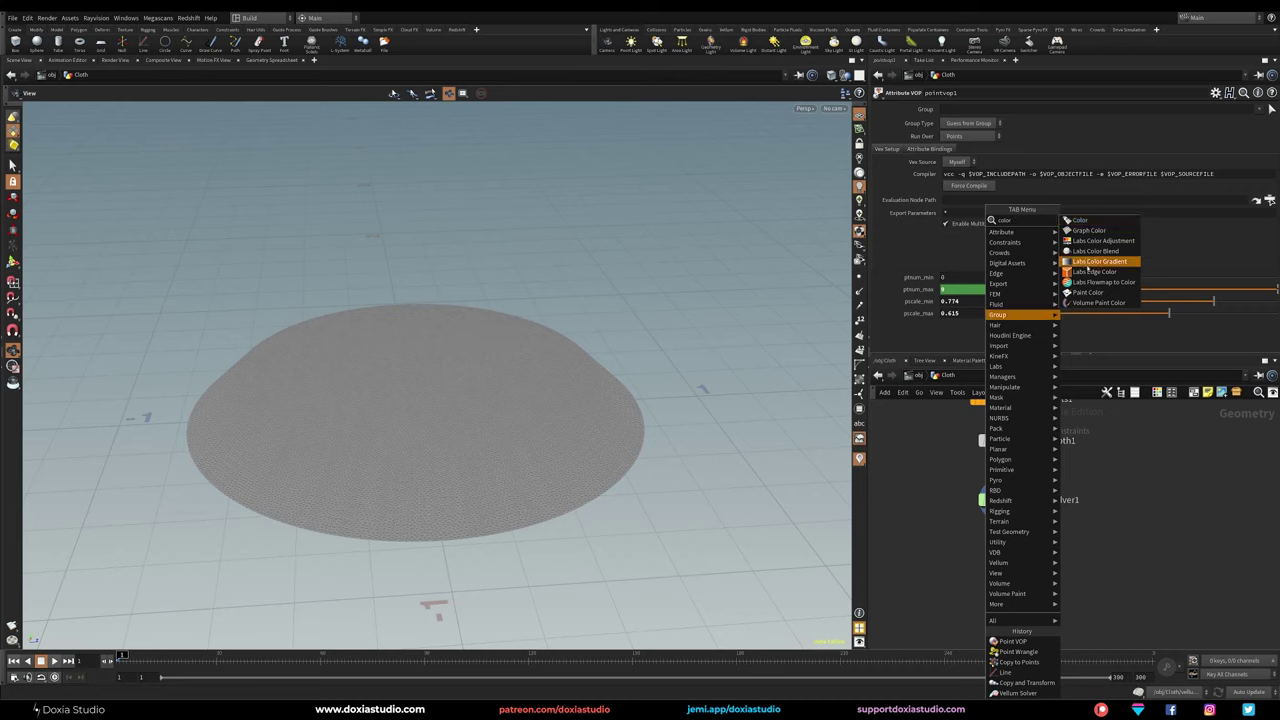
pyautogui.click(1118, 220)
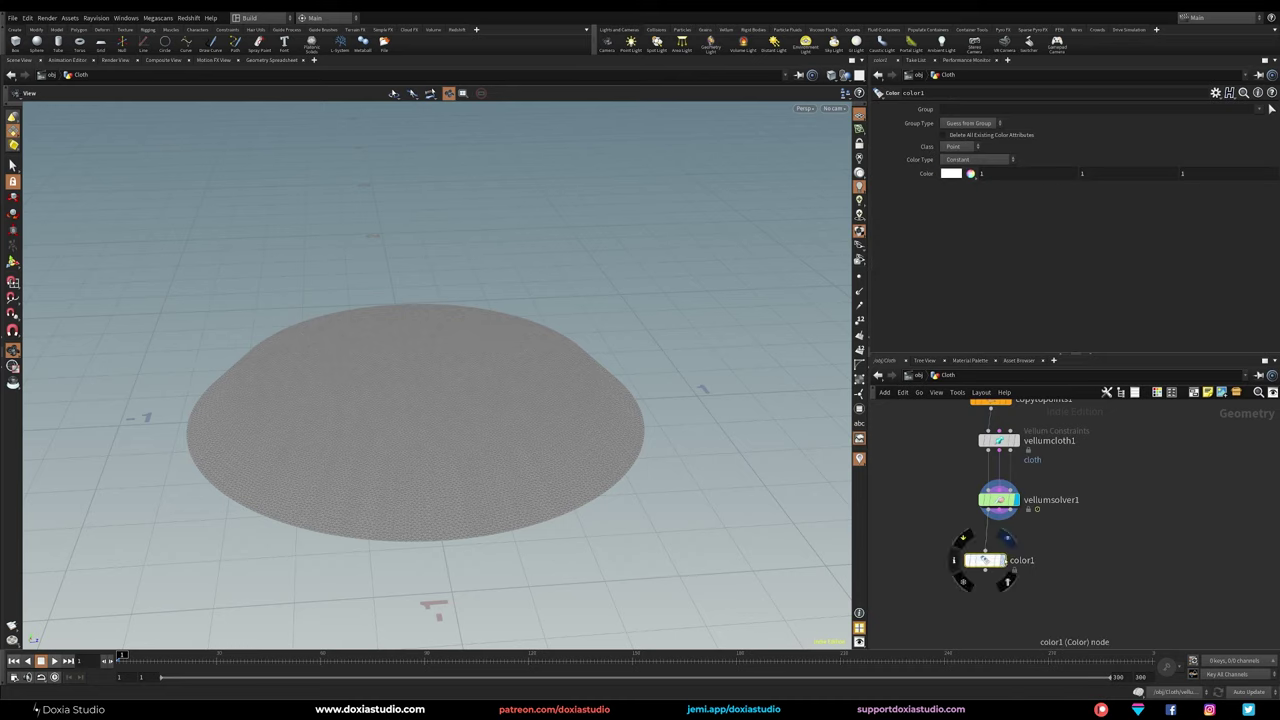
pyautogui.click(998, 556)
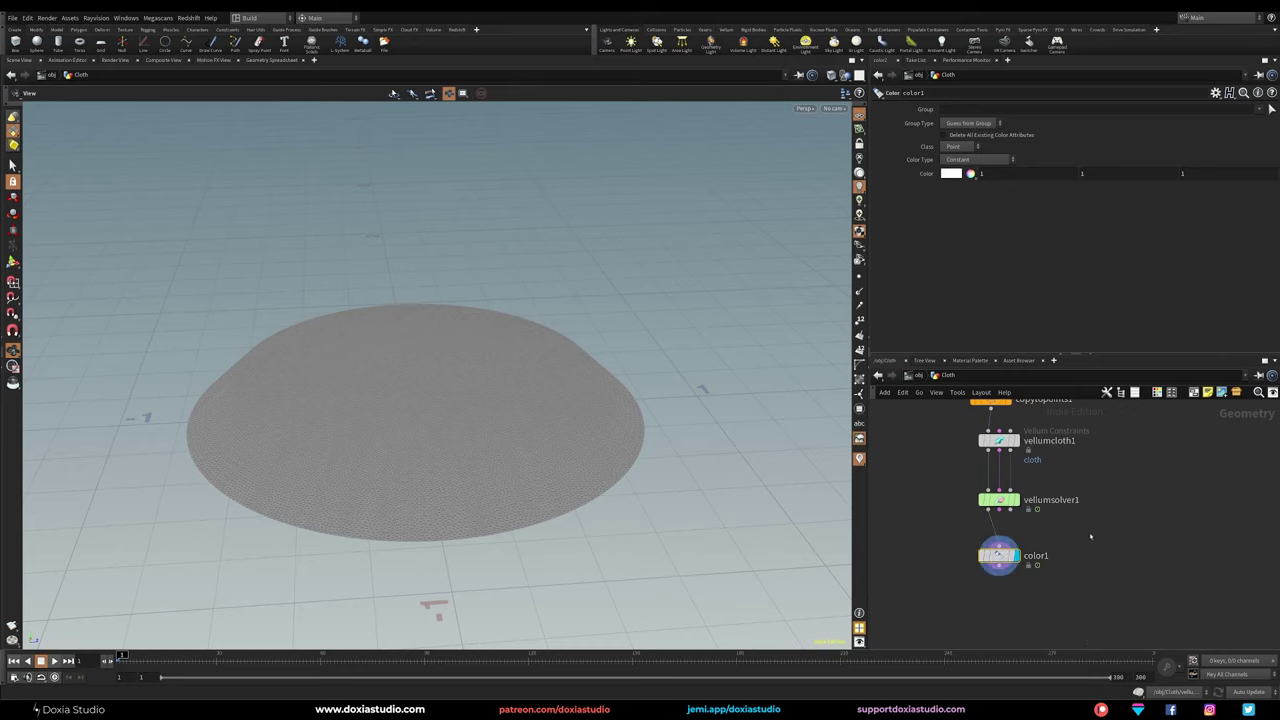
# Step: Set color1's color type to Ramp from Attribute, driven by the clothID attribute
pyautogui.click(965, 160)
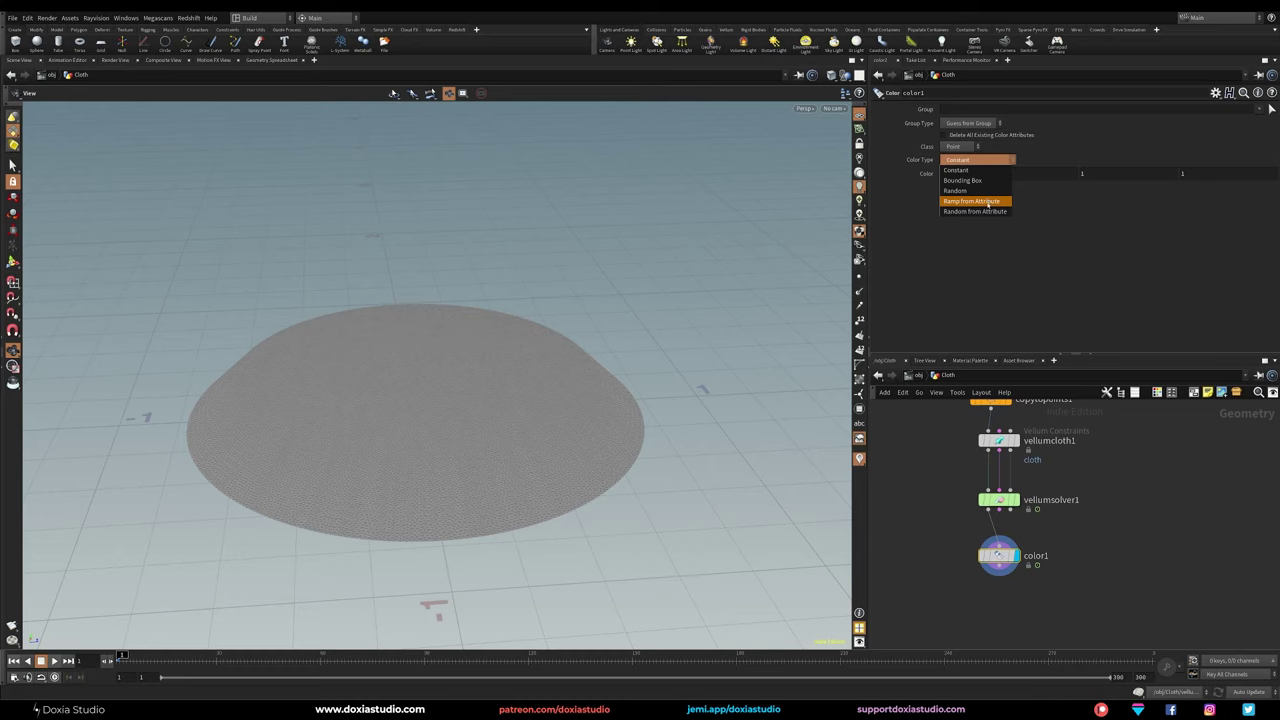
pyautogui.click(1070, 558)
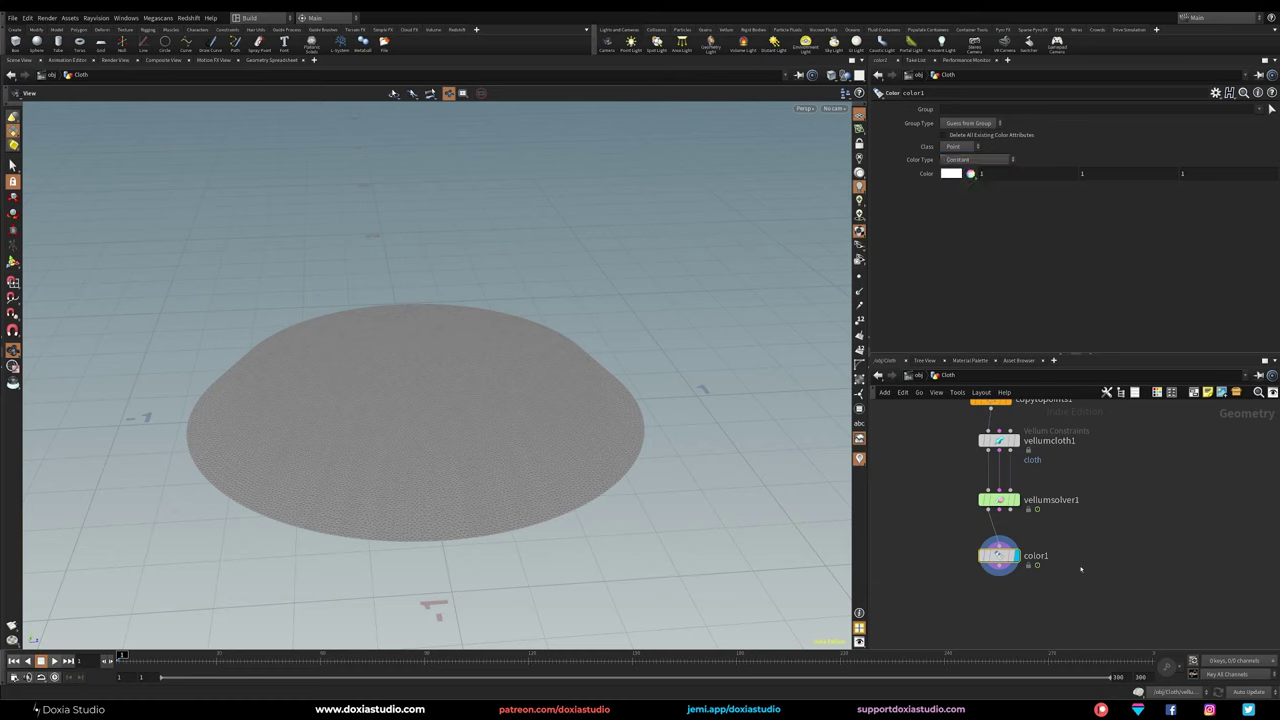
pyautogui.click(959, 160)
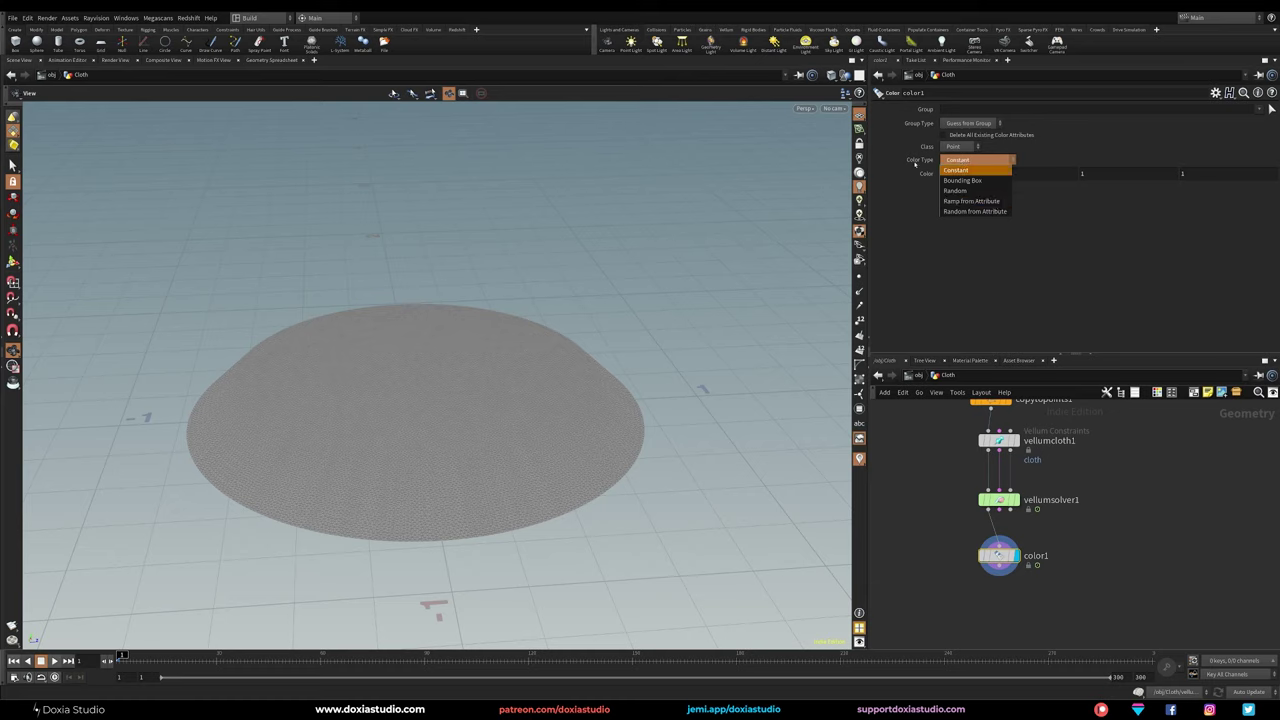
pyautogui.click(966, 202)
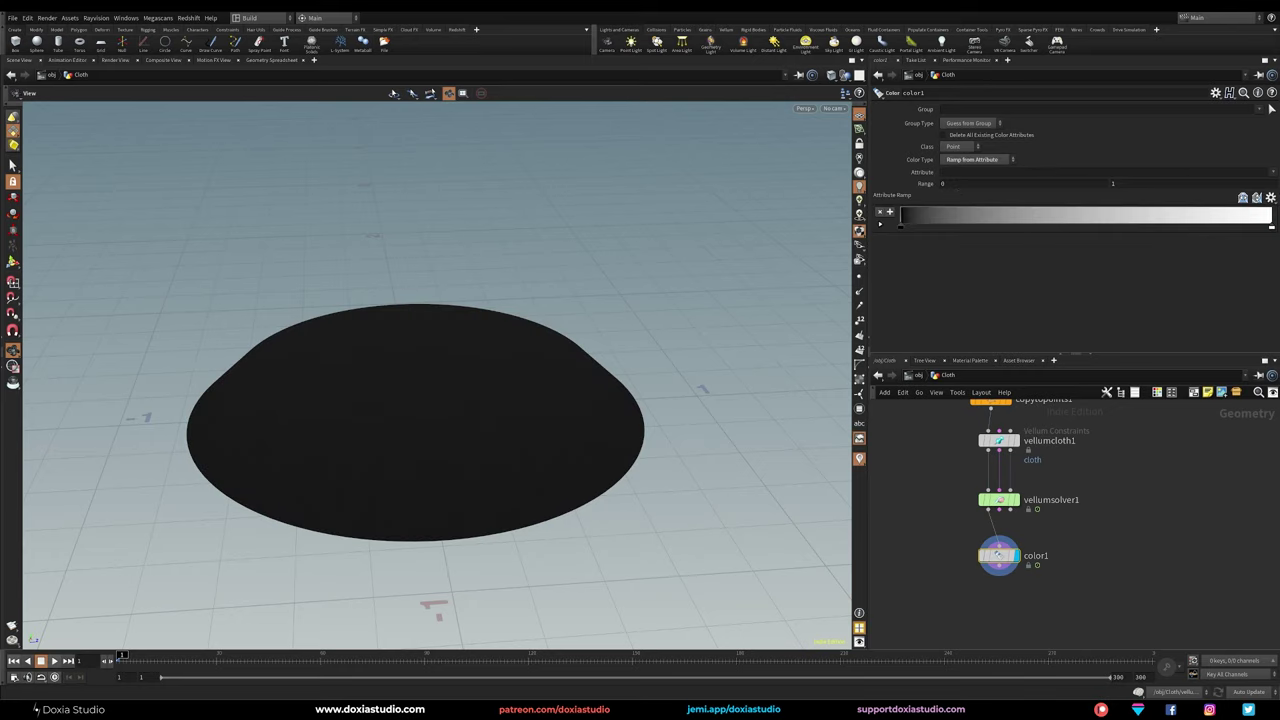
pyautogui.click(1273, 174)
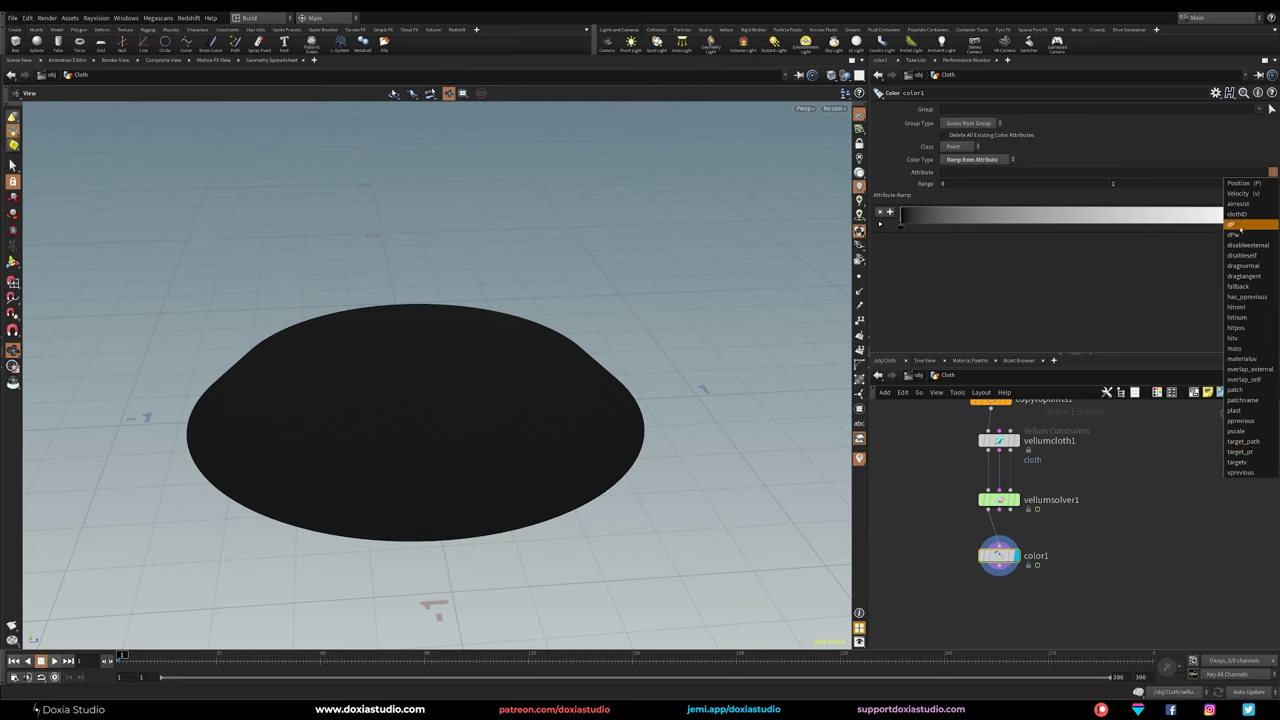
pyautogui.click(1240, 214)
# Step: Set the upper limit of color1's attribute range to 9
pyautogui.click(946, 183)
pyautogui.click(1124, 185)
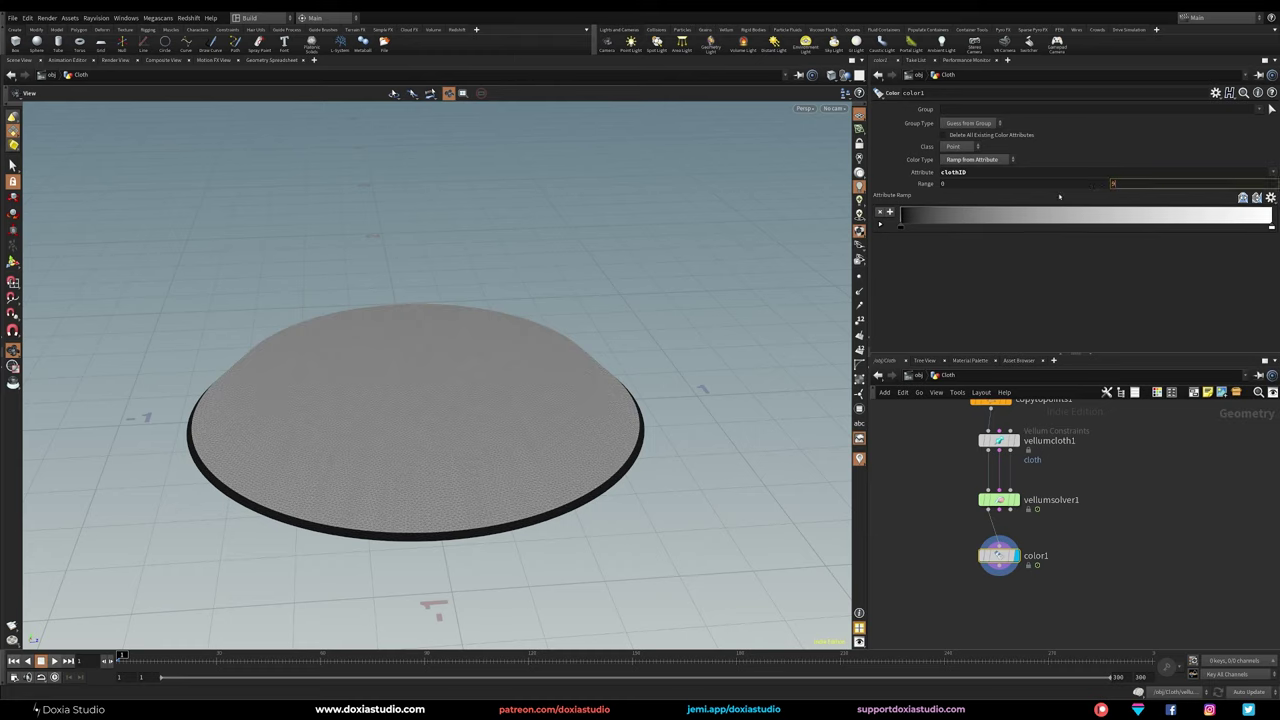
pyautogui.press('Return')
# Step: Link the upper limit of color1's range to line1's point count minus one with the expression ch("../line1/points")-1
pyautogui.moveTo(1142, 440); pyautogui.dragTo(1115, 540, button='middle')
pyautogui.click(1078, 441)
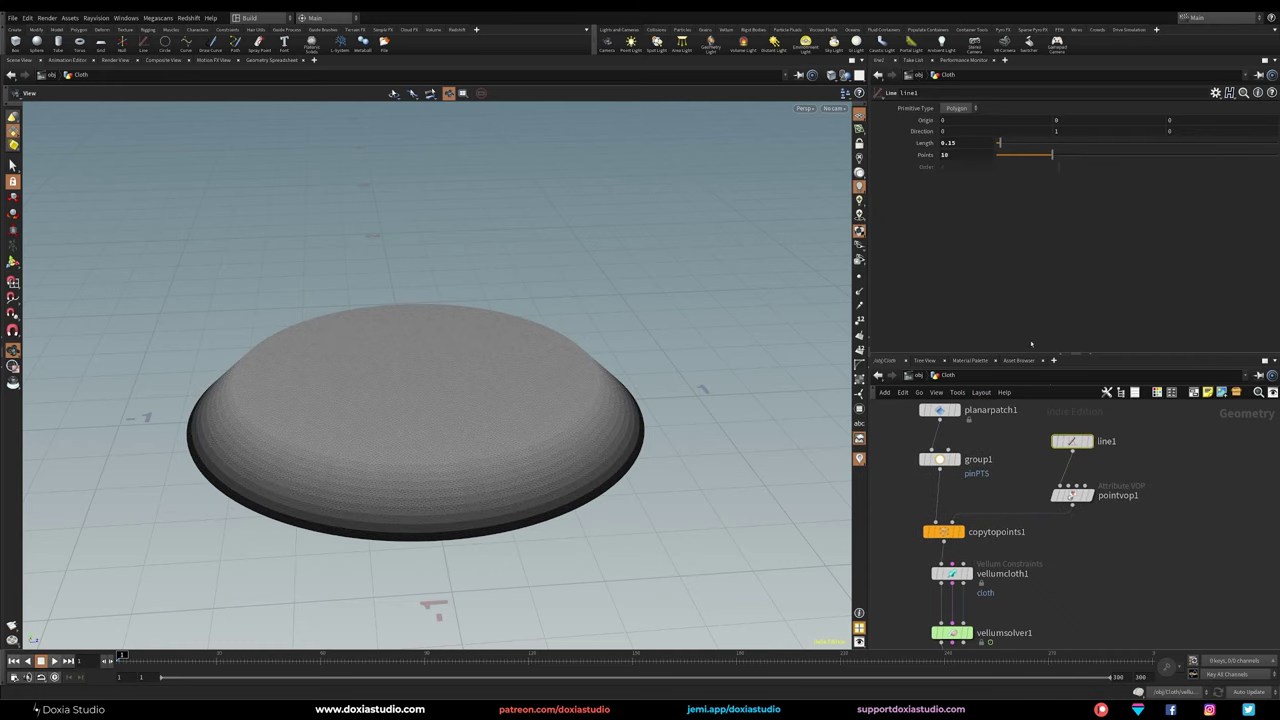
pyautogui.rightClick(926, 155)
pyautogui.click(1013, 223)
pyautogui.moveTo(1109, 546); pyautogui.dragTo(1126, 434, button='middle')
pyautogui.moveTo(1046, 502); pyautogui.dragTo(966, 531)
pyautogui.moveTo(1043, 556); pyautogui.dragTo(972, 584)
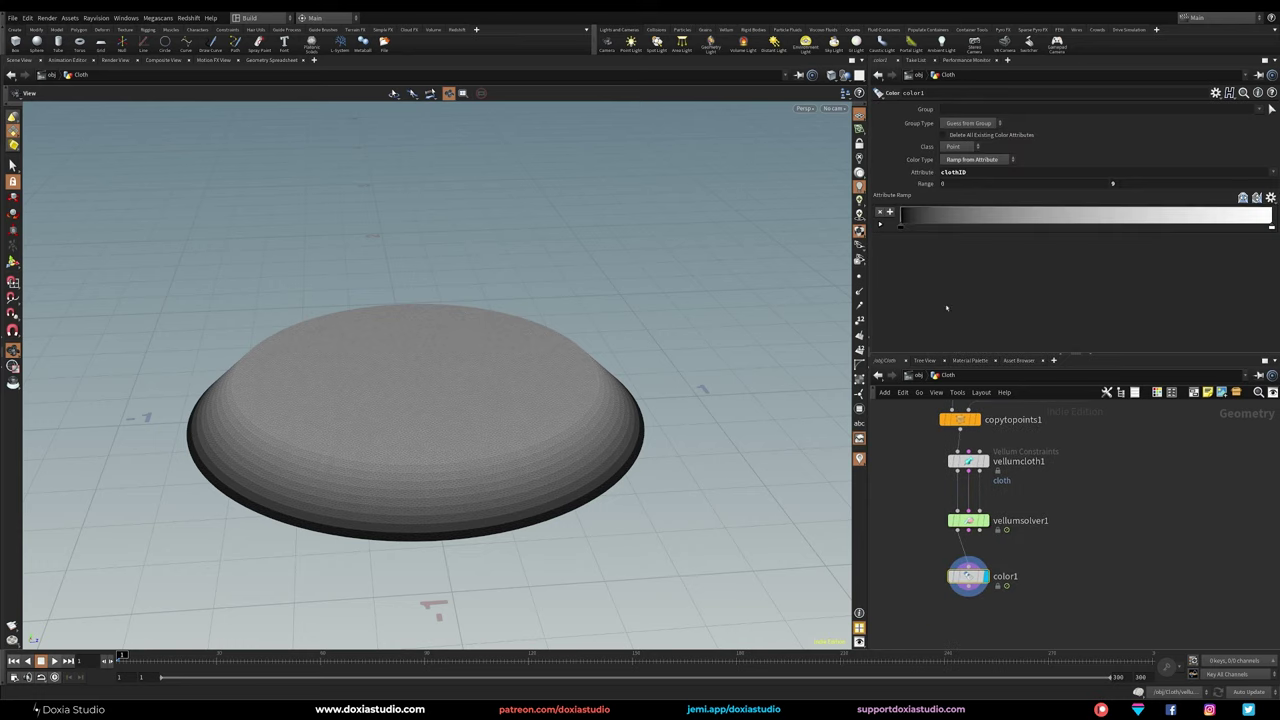
pyautogui.rightClick(1126, 185)
pyautogui.click(1172, 282)
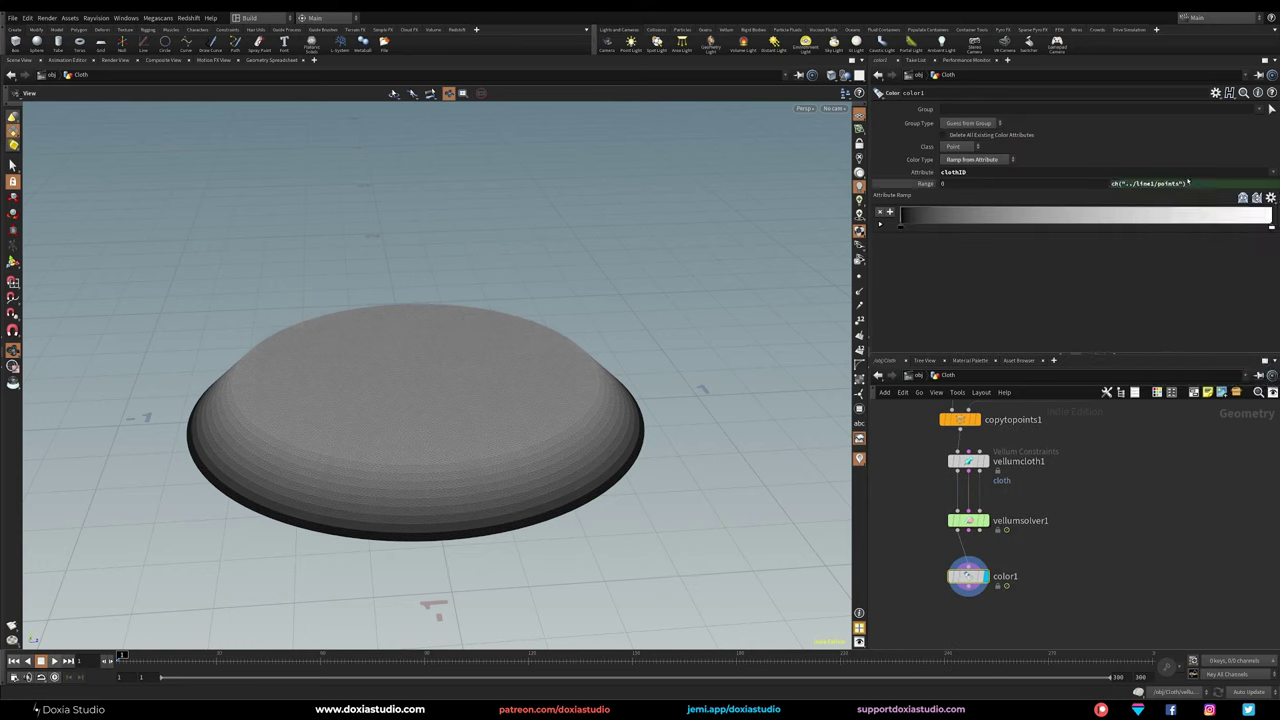
pyautogui.write('-1')
pyautogui.press('Return')
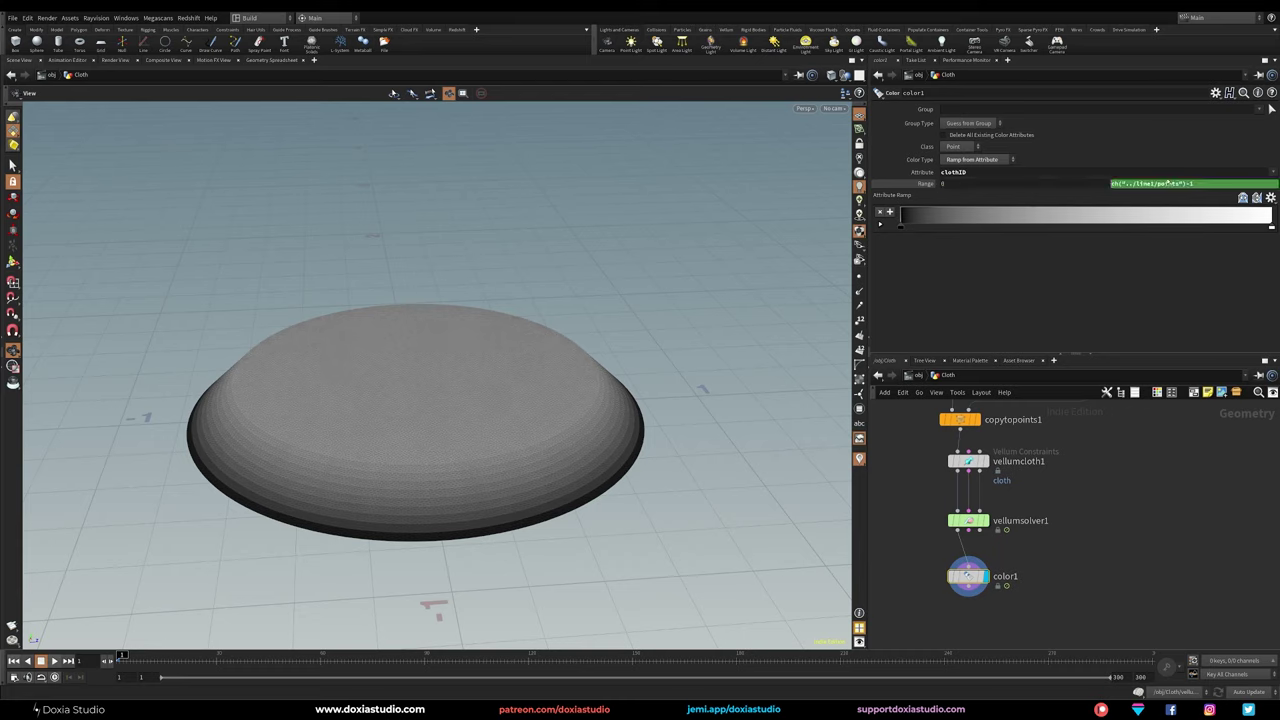
pyautogui.click(918, 182)
# Step: Apply the purple-to-red rainbow preset to color1's attribute ramp
pyautogui.moveTo(1113, 488); pyautogui.dragTo(1088, 514, button='middle')
pyautogui.click(1271, 197)
pyautogui.click(1251, 231)
pyautogui.moveTo(551, 466); pyautogui.dragTo(529, 514)
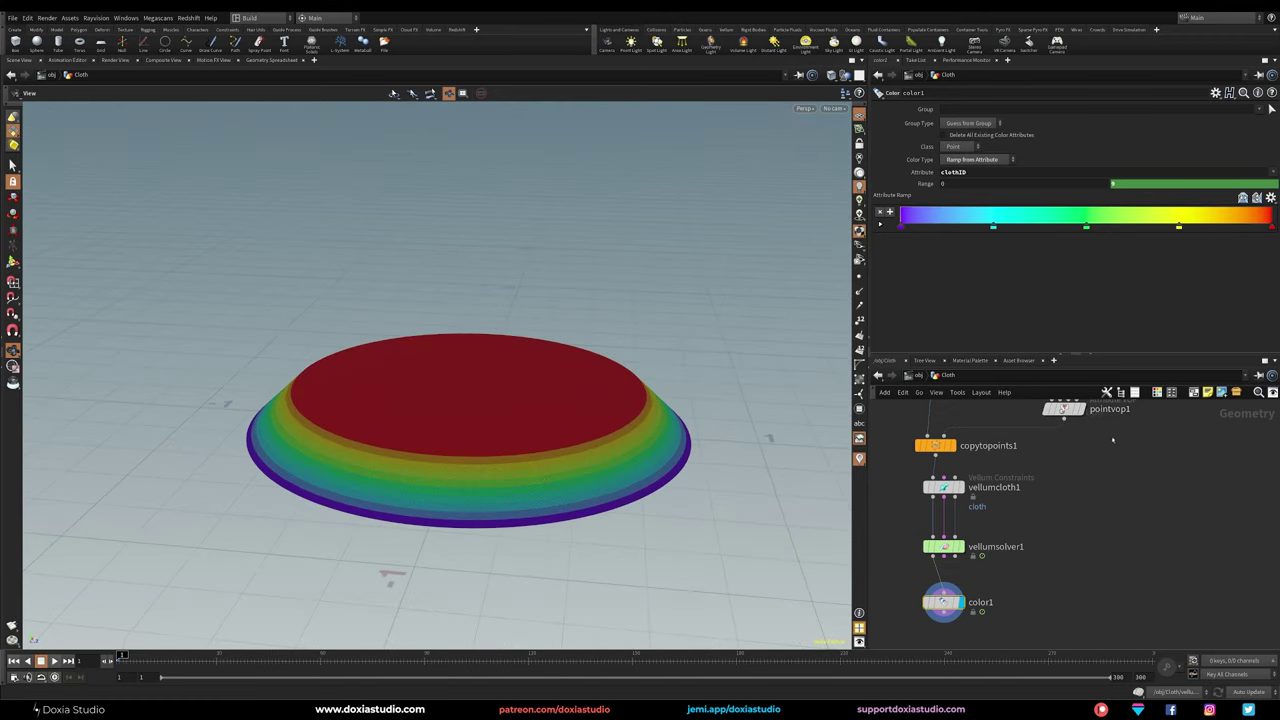
# Step: Set line1's point count to 5 to test the linked colors and scales on fewer discs
pyautogui.moveTo(1100, 478); pyautogui.dragTo(1074, 547, button='middle')
pyautogui.click(1046, 424)
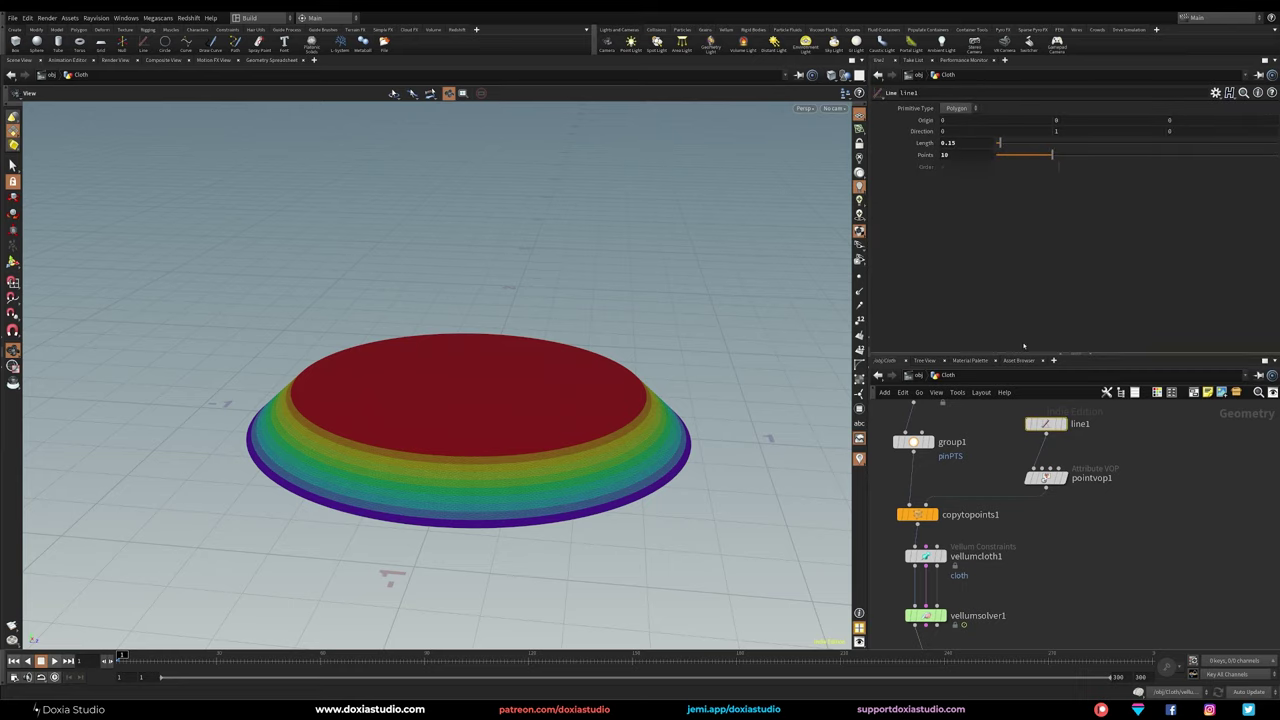
pyautogui.doubleClick(945, 155)
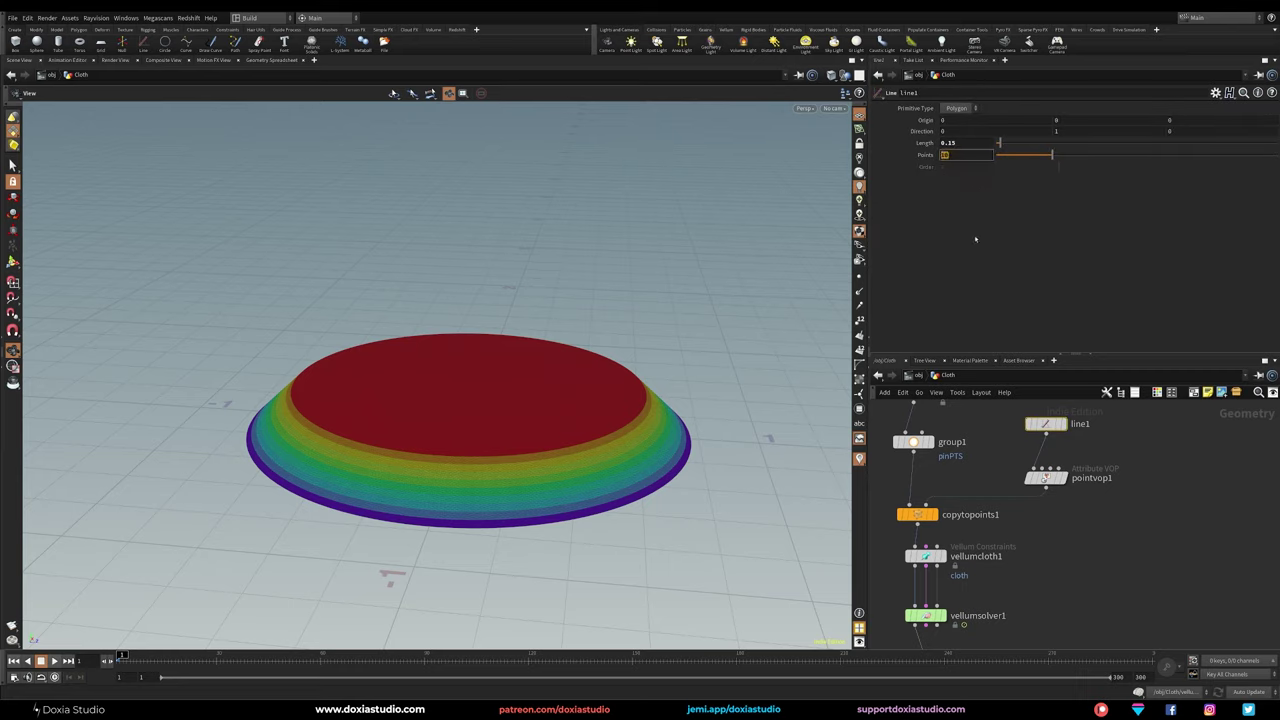
pyautogui.write('5')
pyautogui.press('Return')
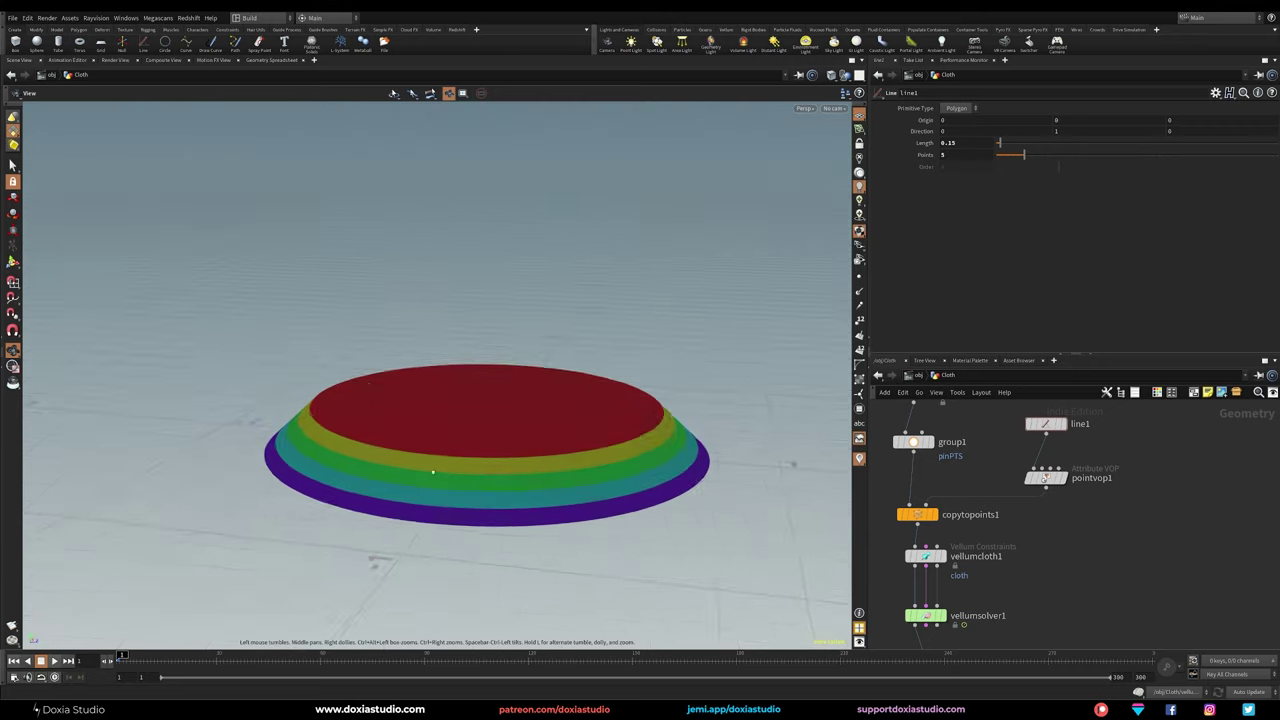
# Step: Set line1's point count to 50 and inspect the dense disc stack from several angles
pyautogui.click(944, 155)
pyautogui.write('50')
pyautogui.press('Return')
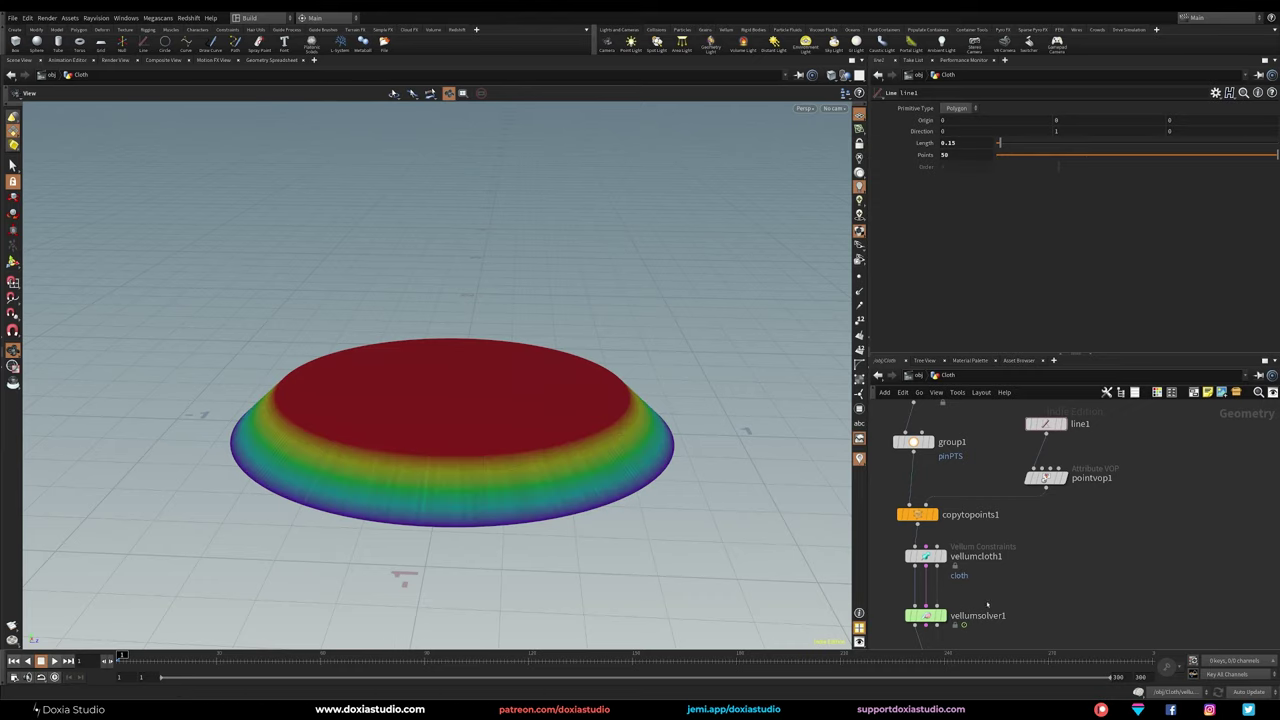
pyautogui.moveTo(1041, 588); pyautogui.dragTo(1043, 548, button='middle')
pyautogui.moveTo(497, 455); pyautogui.dragTo(611, 491)
pyautogui.moveTo(611, 491); pyautogui.dragTo(386, 463, button='middle')
pyautogui.moveTo(386, 463); pyautogui.dragTo(515, 550)
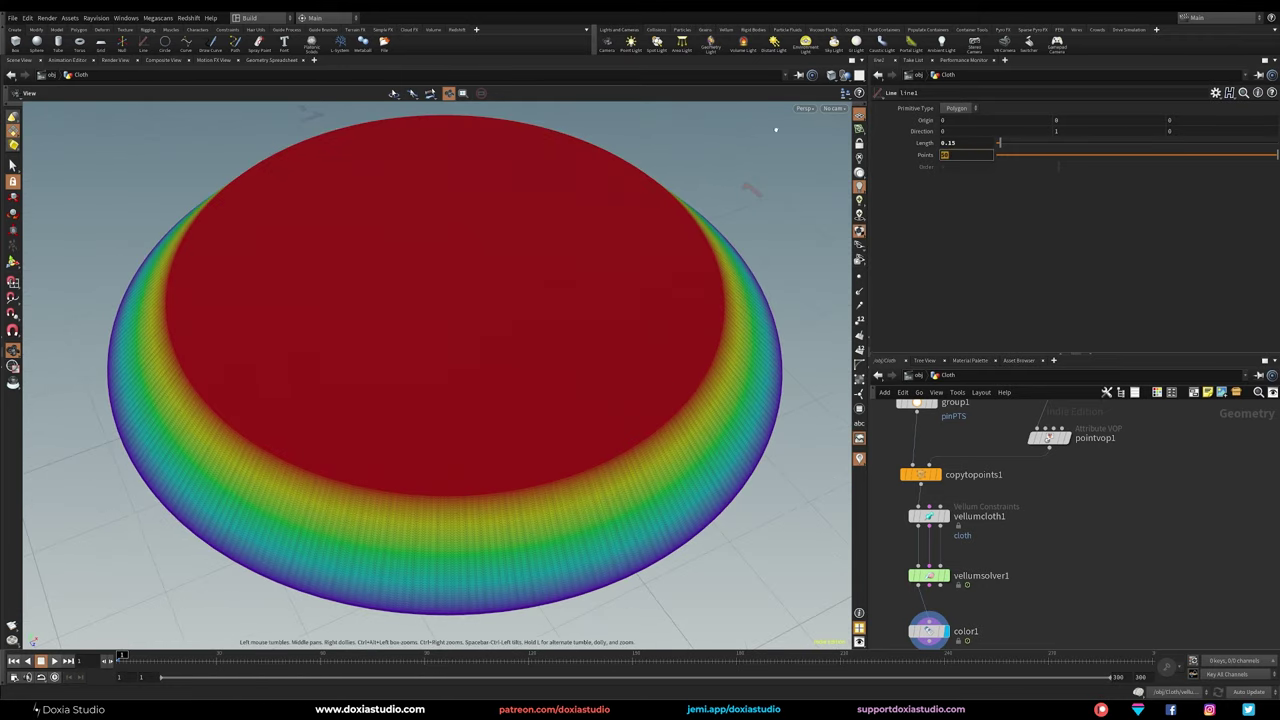
# Step: Set line1's point count to 10 and view the colored disc stack
pyautogui.press('Return')
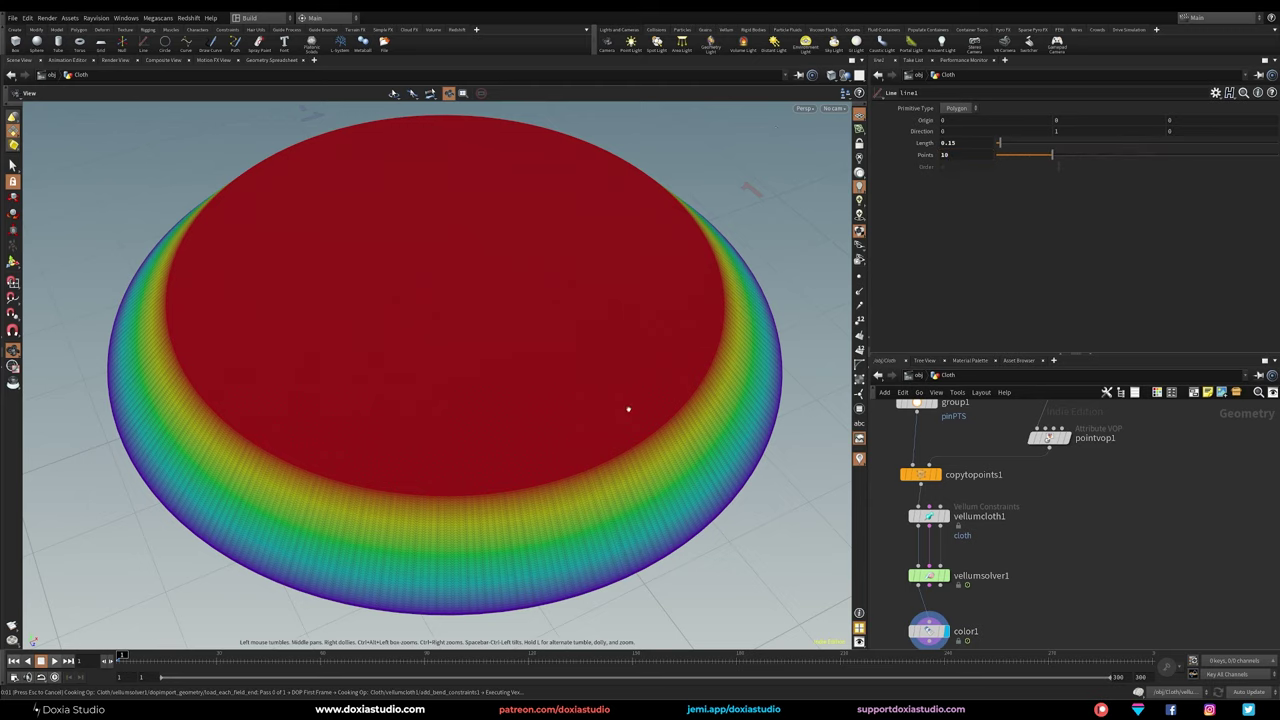
pyautogui.moveTo(594, 434); pyautogui.dragTo(578, 352)
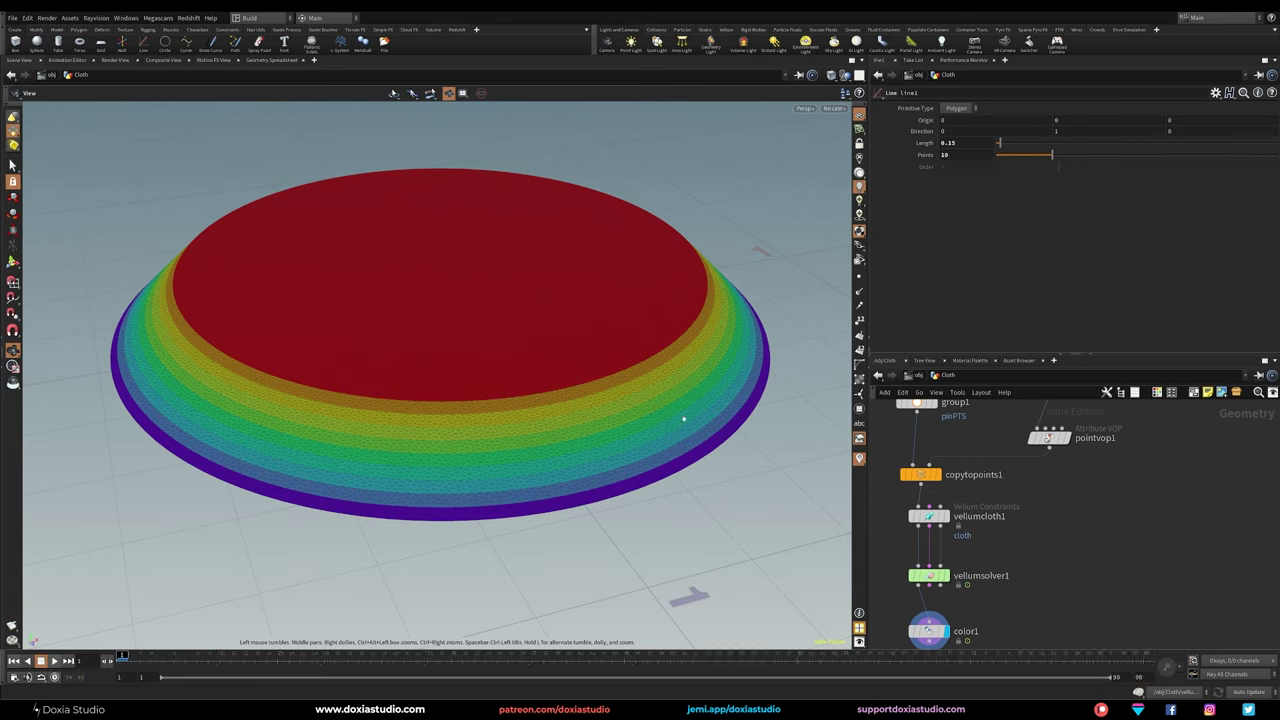
# Step: Set vellumsolver1's simulation cache memory to 15000 MB
pyautogui.click(932, 575)
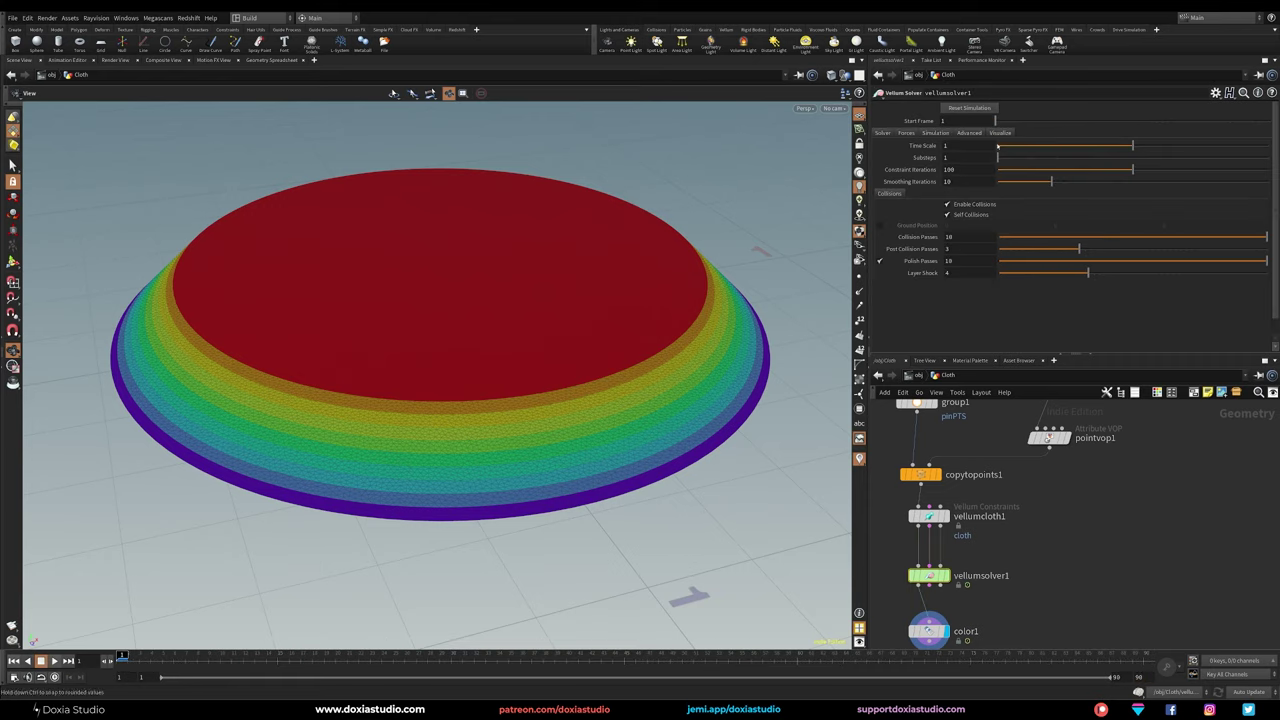
pyautogui.click(940, 132)
pyautogui.write('15000')
pyautogui.press('Return')
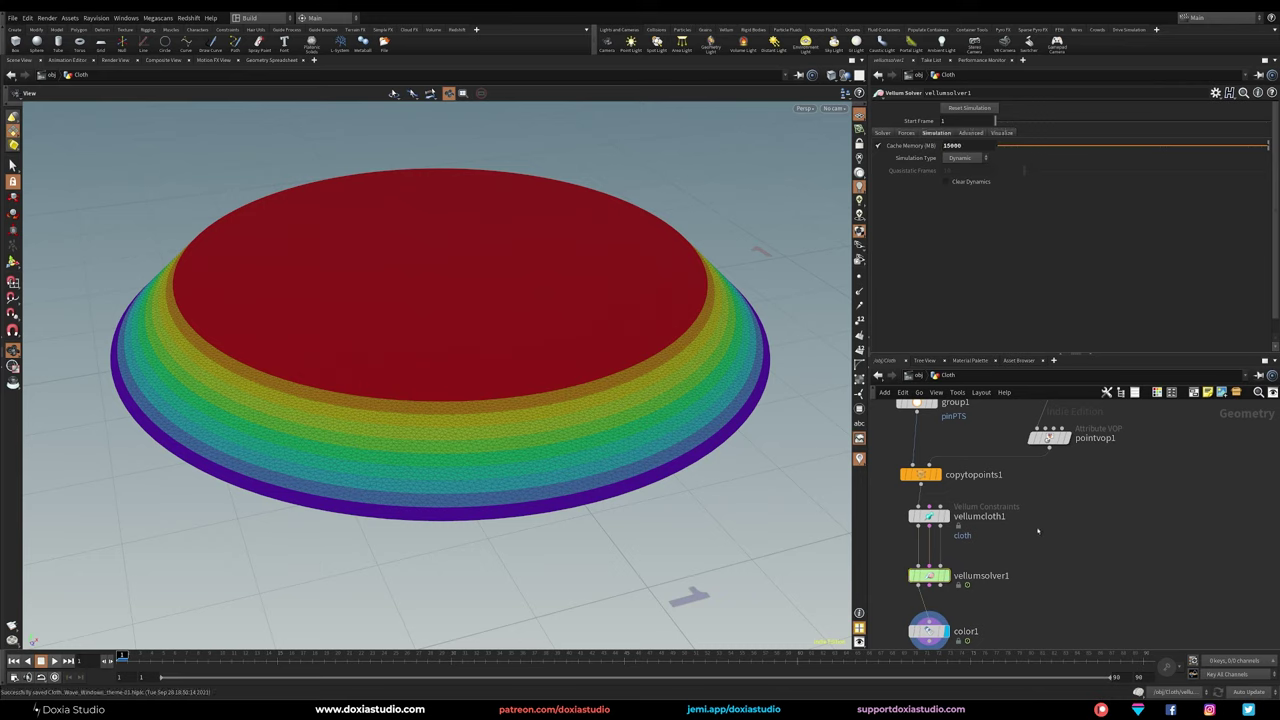
# Step: Inspect the simulated cloth folds at frame 45 and review line1's point count and planarpatch1's edge length
pyautogui.moveTo(1123, 512); pyautogui.dragTo(1156, 448, button='middle')
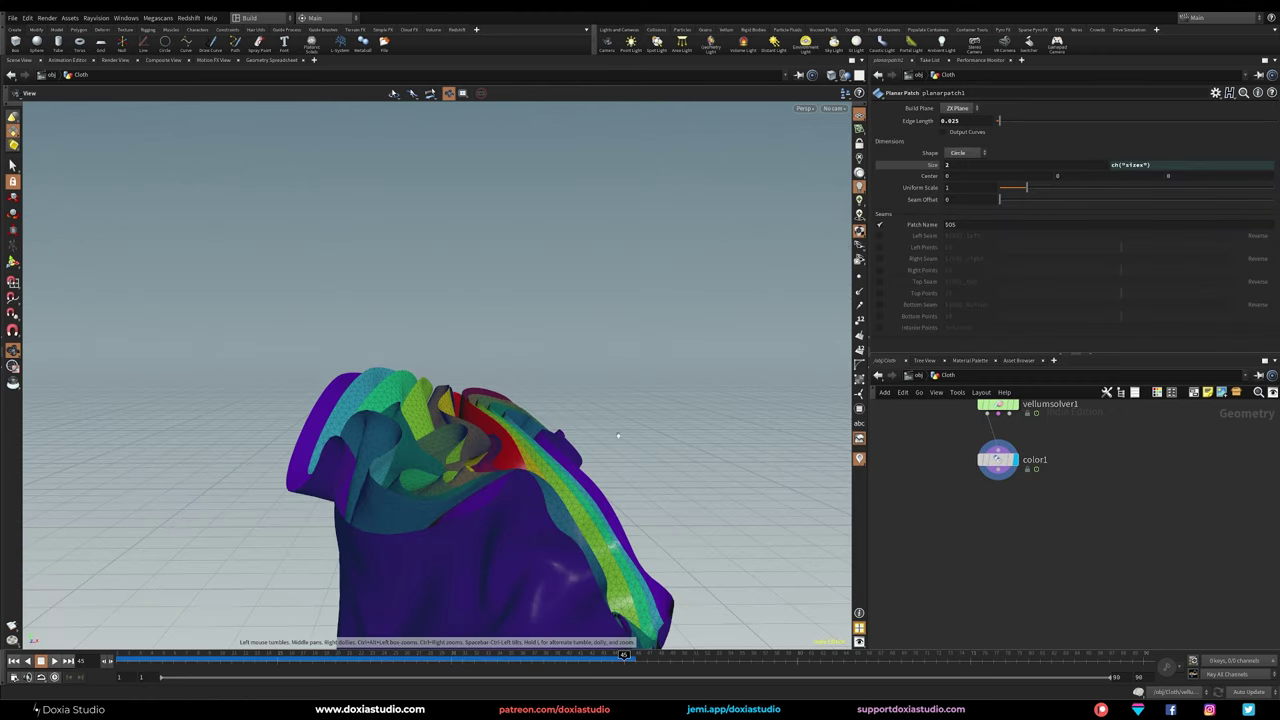
pyautogui.moveTo(613, 444); pyautogui.dragTo(477, 431)
pyautogui.moveTo(1130, 413); pyautogui.dragTo(1129, 577, button='middle')
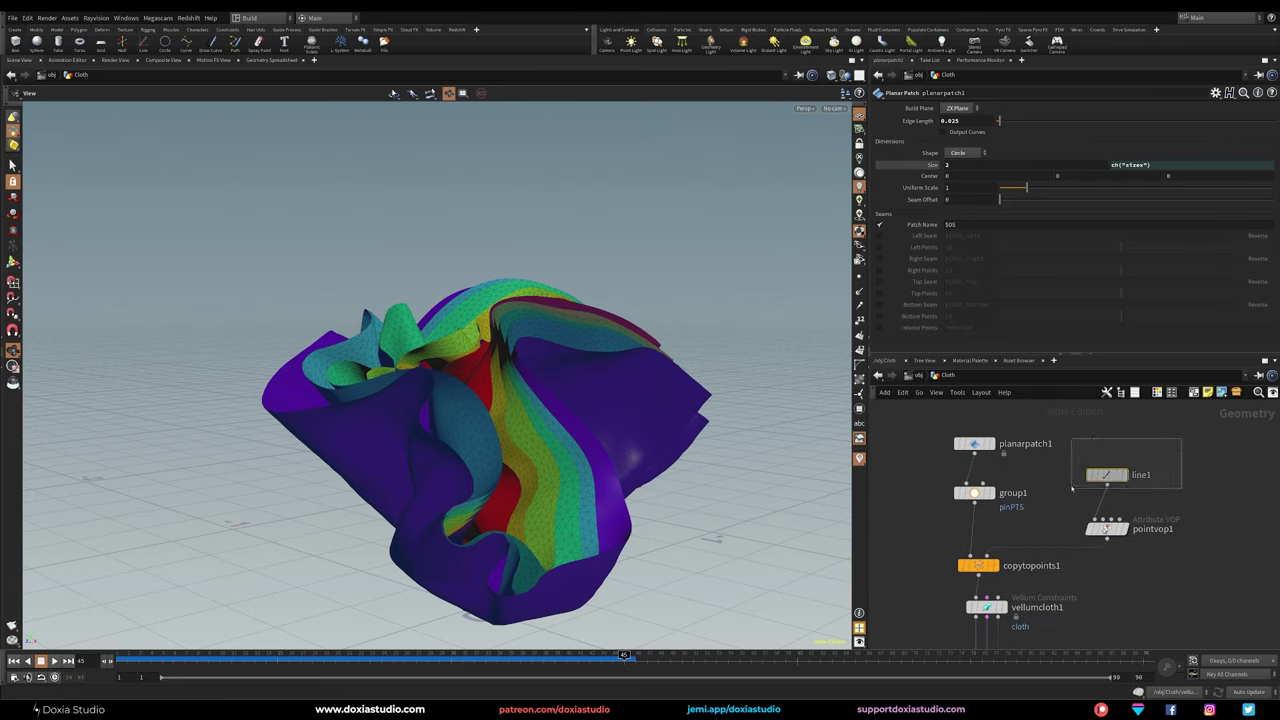
pyautogui.click(1106, 474)
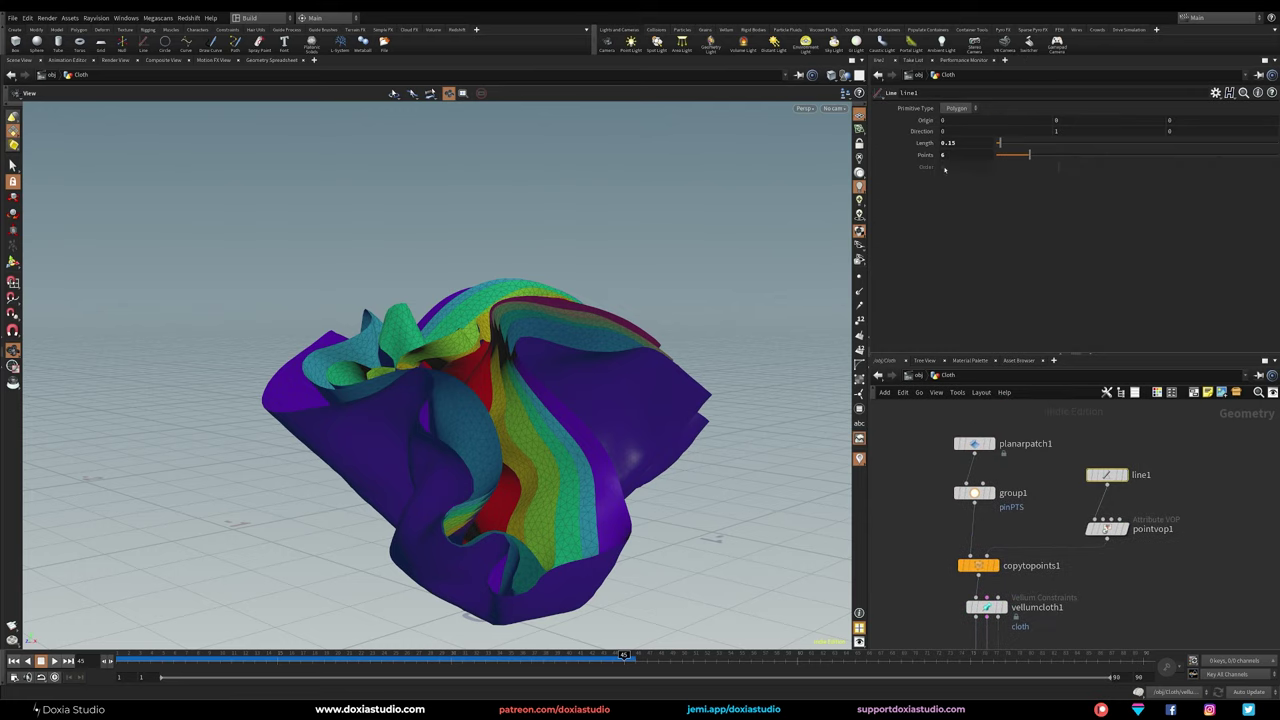
pyautogui.click(974, 443)
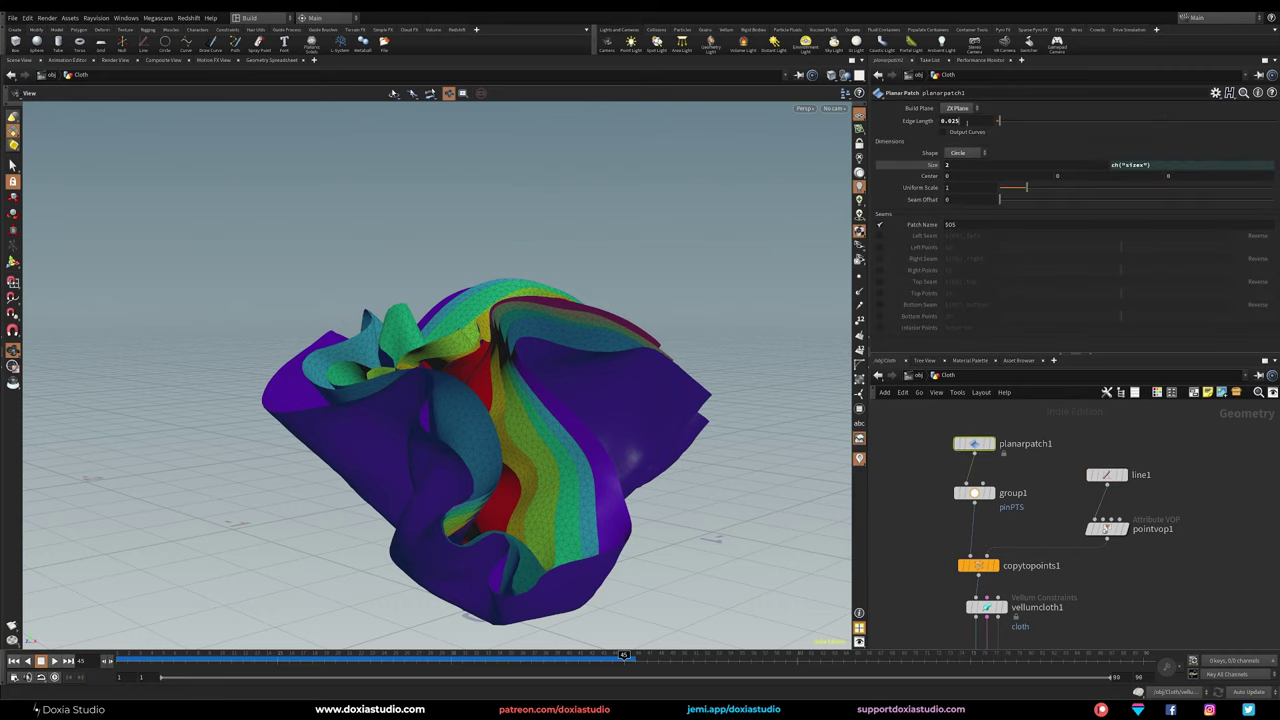
pyautogui.moveTo(960, 121); pyautogui.dragTo(946, 124)
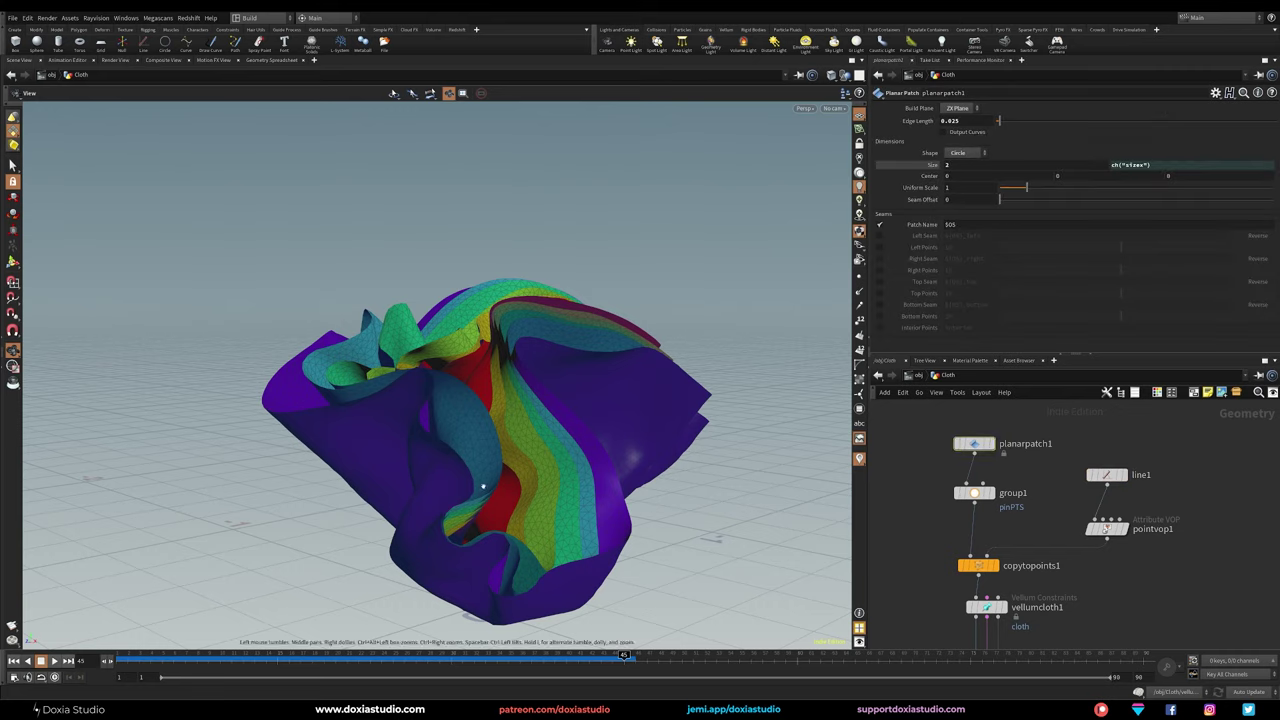
pyautogui.moveTo(967, 120); pyautogui.dragTo(949, 121)
# Step: Scrub through the cached cloth simulation up to frame 40 and examine the folds from several angles
pyautogui.moveTo(512, 457)
pyautogui.mouseDown()
pyautogui.moveTo(444, 433)
pyautogui.moveTo(434, 449)
pyautogui.moveTo(574, 429)
pyautogui.moveTo(512, 436)
pyautogui.mouseUp()
pyautogui.moveTo(186, 657); pyautogui.dragTo(370, 657)
pyautogui.moveTo(400, 450); pyautogui.dragTo(497, 657)
pyautogui.moveTo(529, 463); pyautogui.dragTo(200, 513)
pyautogui.moveTo(366, 458); pyautogui.dragTo(564, 487)
pyautogui.moveTo(631, 527); pyautogui.dragTo(503, 614)
pyautogui.moveTo(492, 664); pyautogui.dragTo(566, 660)
# Step: Switch to the browser's Windows 11 image results to check the reference shape, and return to Houdini
pyautogui.hotkey('alt', 'Tab')
pyautogui.hotkey('alt', 'Tab')
pyautogui.hotkey('alt', 'Tab')
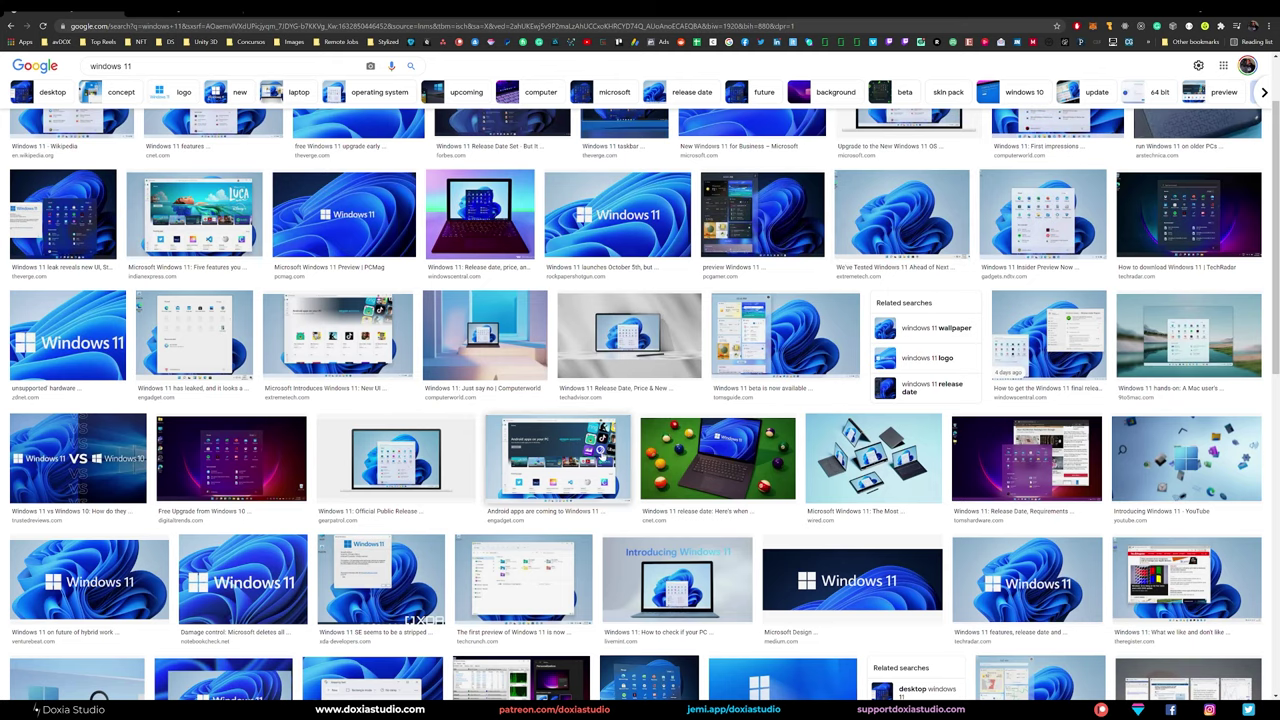
pyautogui.hotkey('alt', 'Tab')
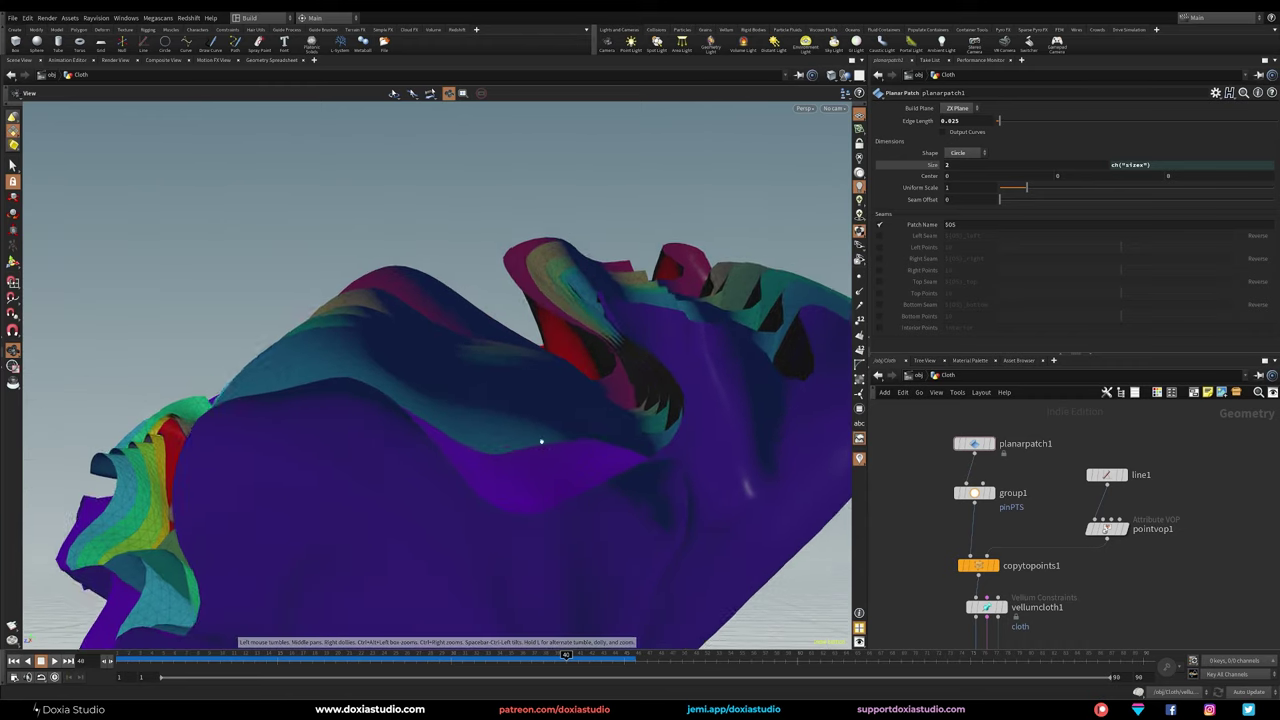
# Step: Examine the layered cloth folds at frame 40 up close and from different sides
pyautogui.moveTo(541, 441); pyautogui.dragTo(429, 385)
pyautogui.moveTo(429, 385); pyautogui.dragTo(414, 497, button='middle')
pyautogui.moveTo(414, 497); pyautogui.dragTo(469, 414, button='right')
pyautogui.moveTo(300, 470); pyautogui.dragTo(427, 450, button='middle')
pyautogui.moveTo(427, 451); pyautogui.dragTo(234, 491)
pyautogui.moveTo(404, 404); pyautogui.dragTo(530, 432, button='right')
pyautogui.moveTo(530, 432)
pyautogui.mouseDown()
pyautogui.moveTo(565, 405)
pyautogui.moveTo(550, 430)
pyautogui.mouseUp()
pyautogui.moveTo(550, 430); pyautogui.dragTo(726, 403, button='right')
pyautogui.moveTo(726, 403); pyautogui.dragTo(466, 446)
pyautogui.moveTo(466, 446); pyautogui.dragTo(483, 486, button='right')
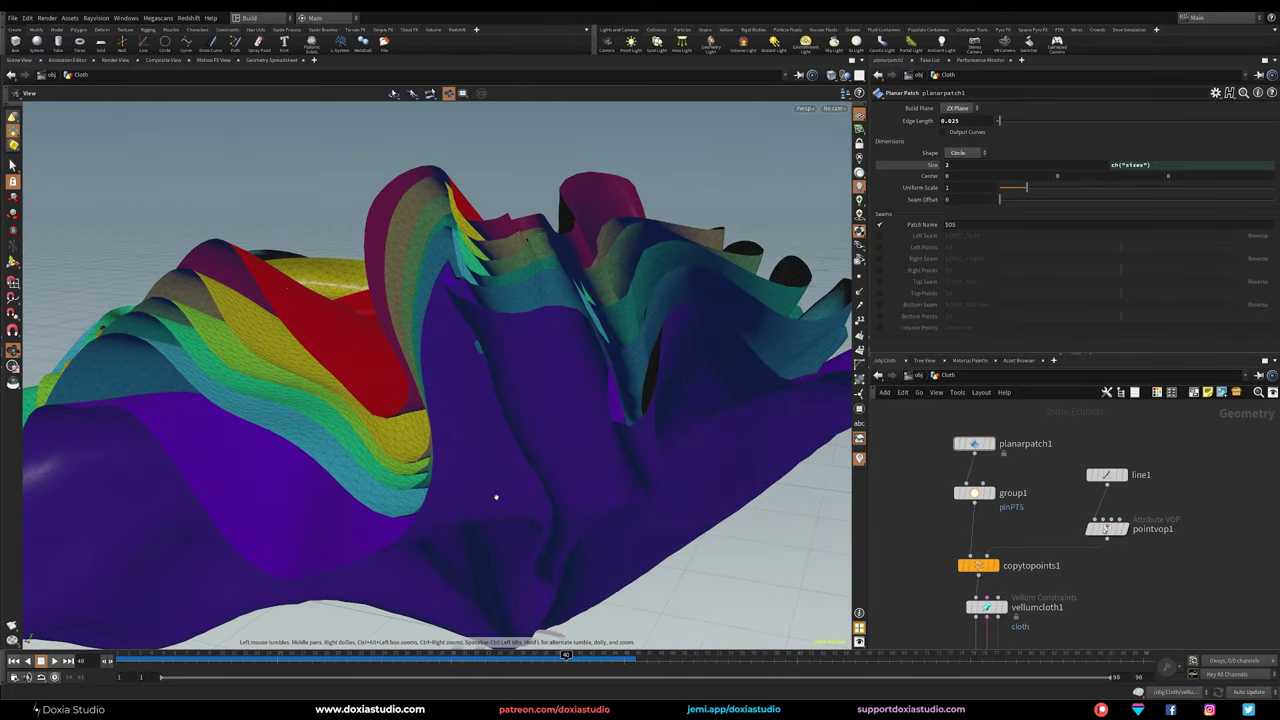
pyautogui.moveTo(489, 501); pyautogui.dragTo(573, 447)
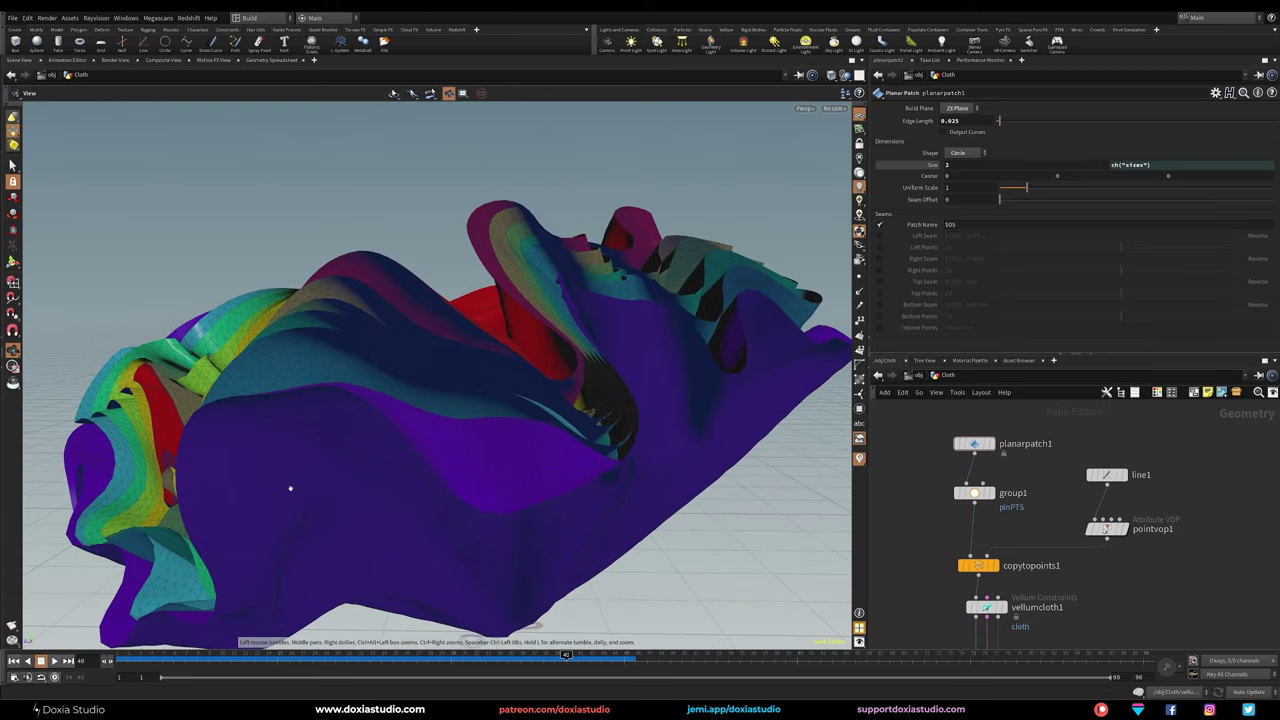
# Step: Show pointvop1's scale parameters and return to the first frame to view the flat disc stack
pyautogui.click(1107, 528)
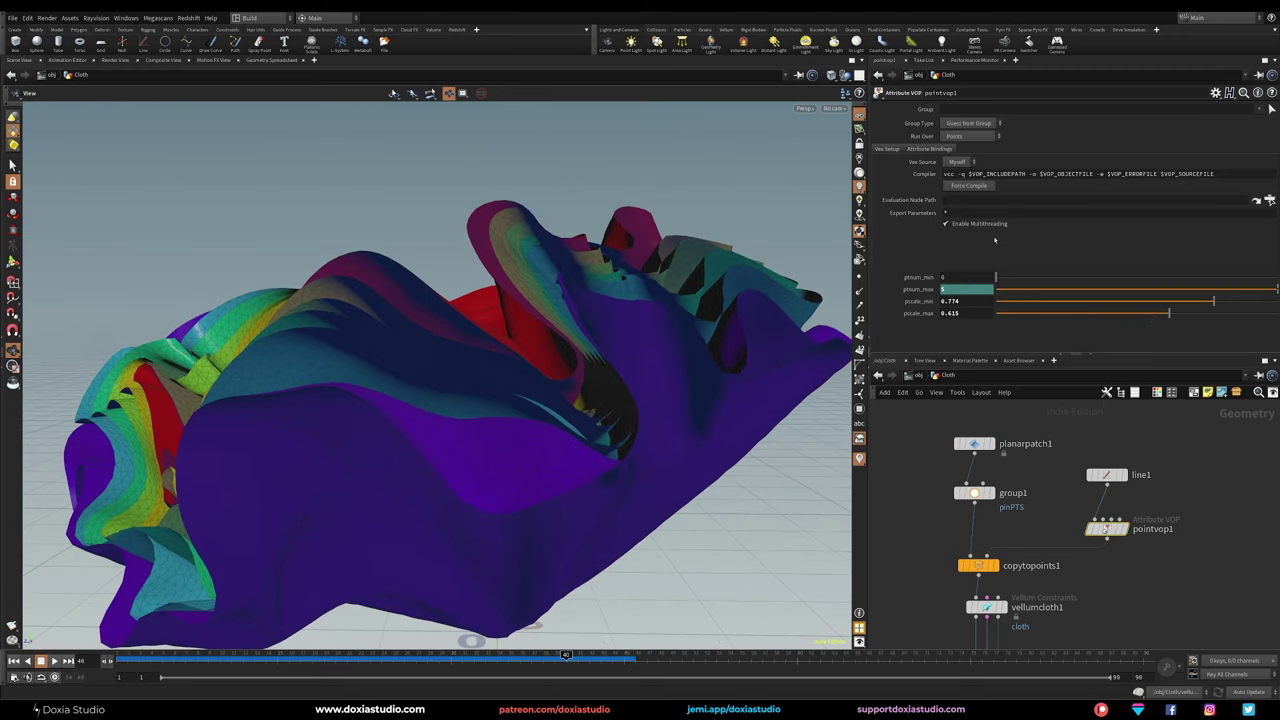
pyautogui.click(13, 660)
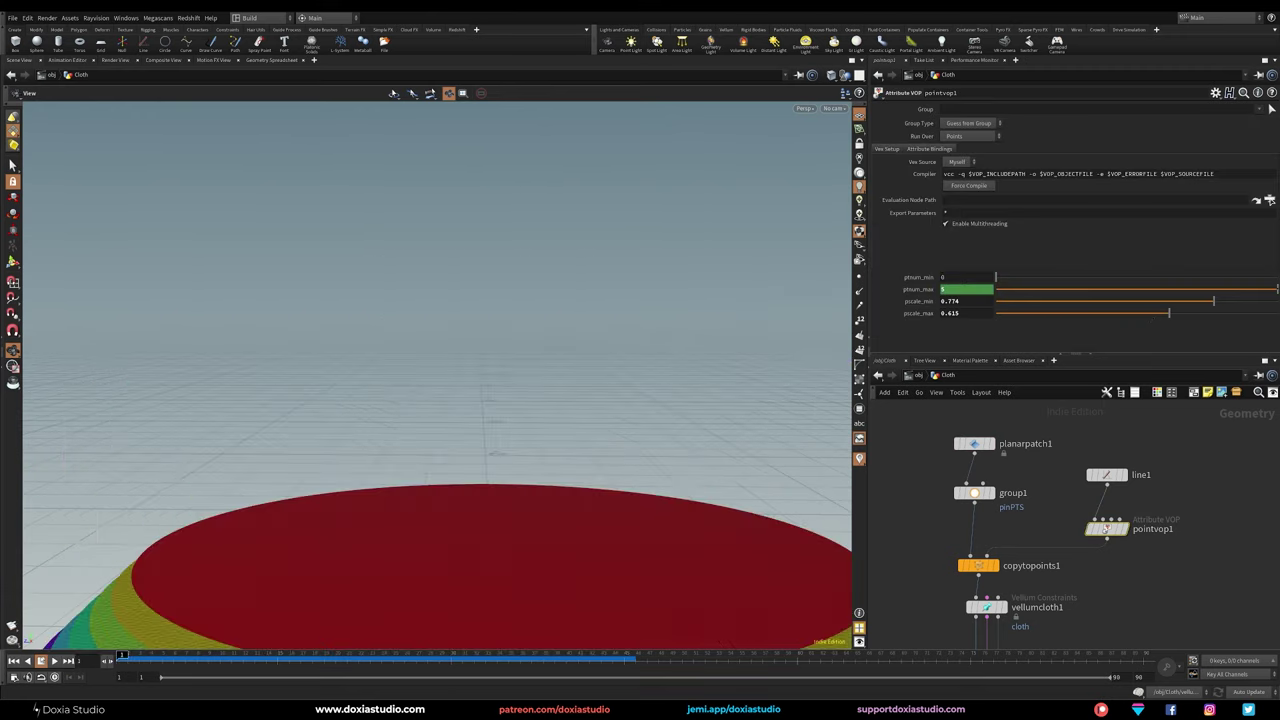
pyautogui.moveTo(391, 529); pyautogui.dragTo(350, 346)
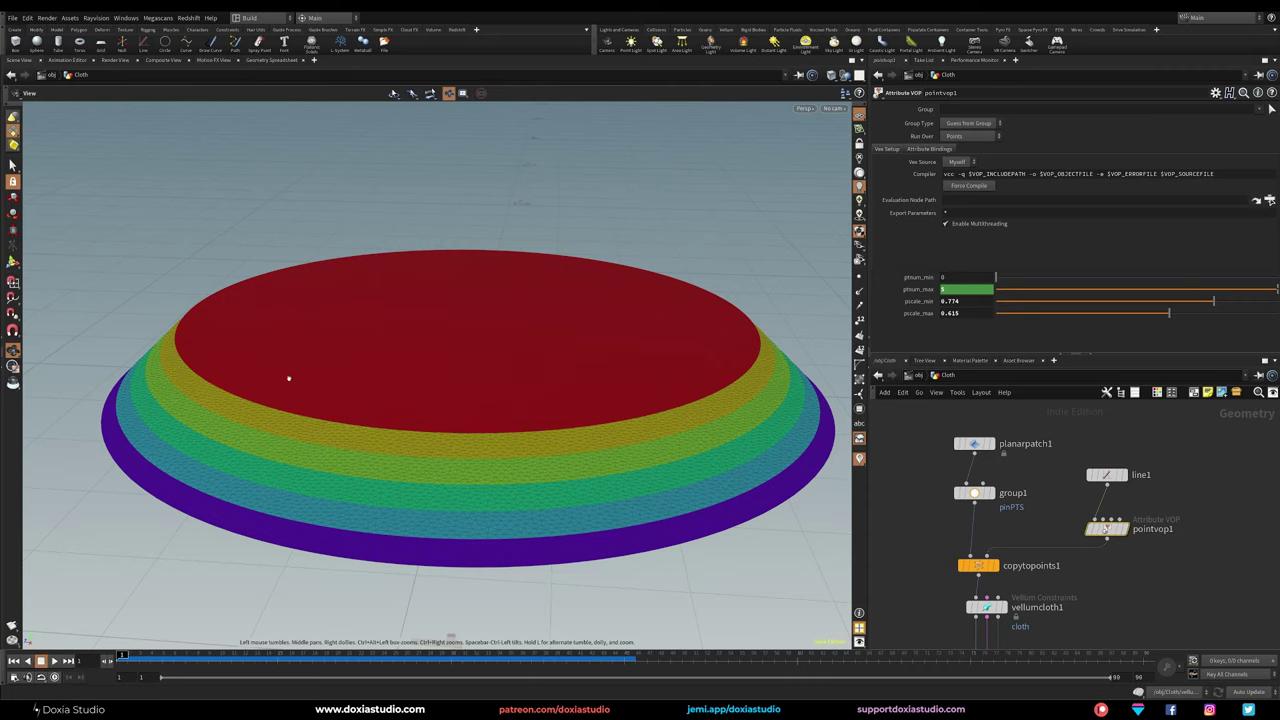
pyautogui.moveTo(386, 378); pyautogui.dragTo(239, 348)
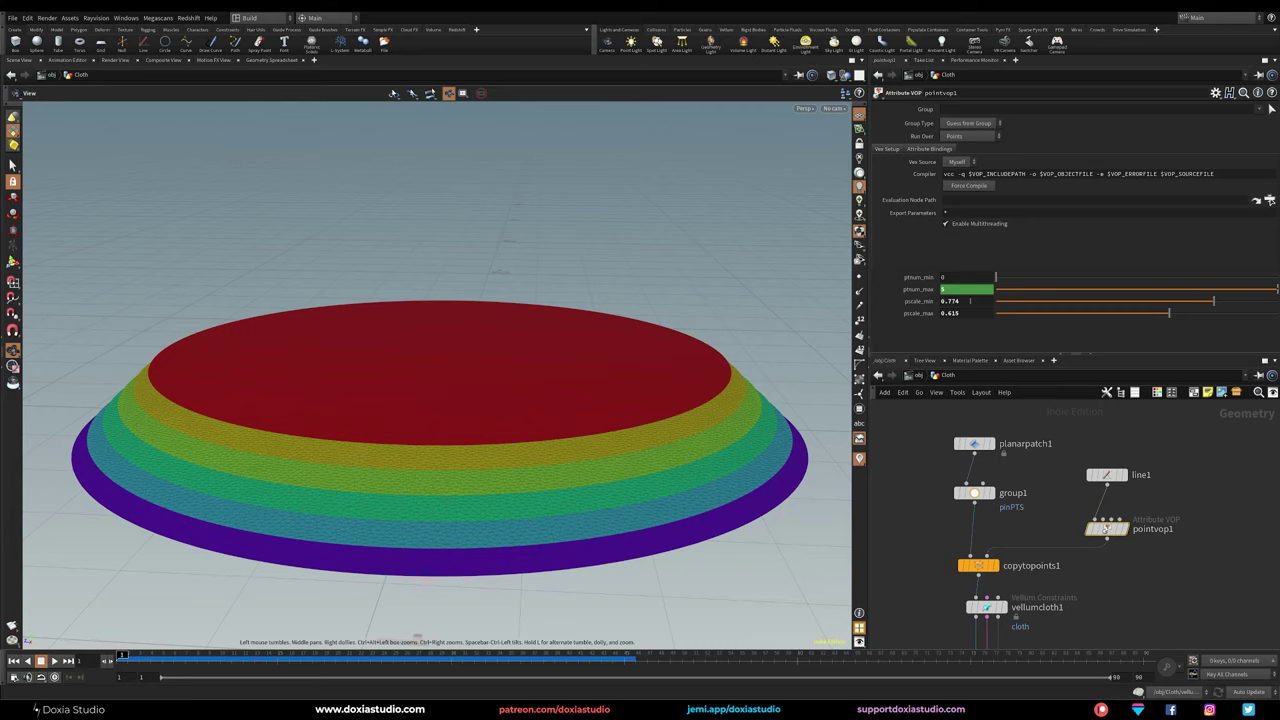
# Step: Set pointvop1's pscale_max to 0.7 and pscale_min to 1
pyautogui.moveTo(964, 314); pyautogui.dragTo(945, 314)
pyautogui.write('7')
pyautogui.press('Return')
pyautogui.moveTo(957, 302); pyautogui.dragTo(947, 302)
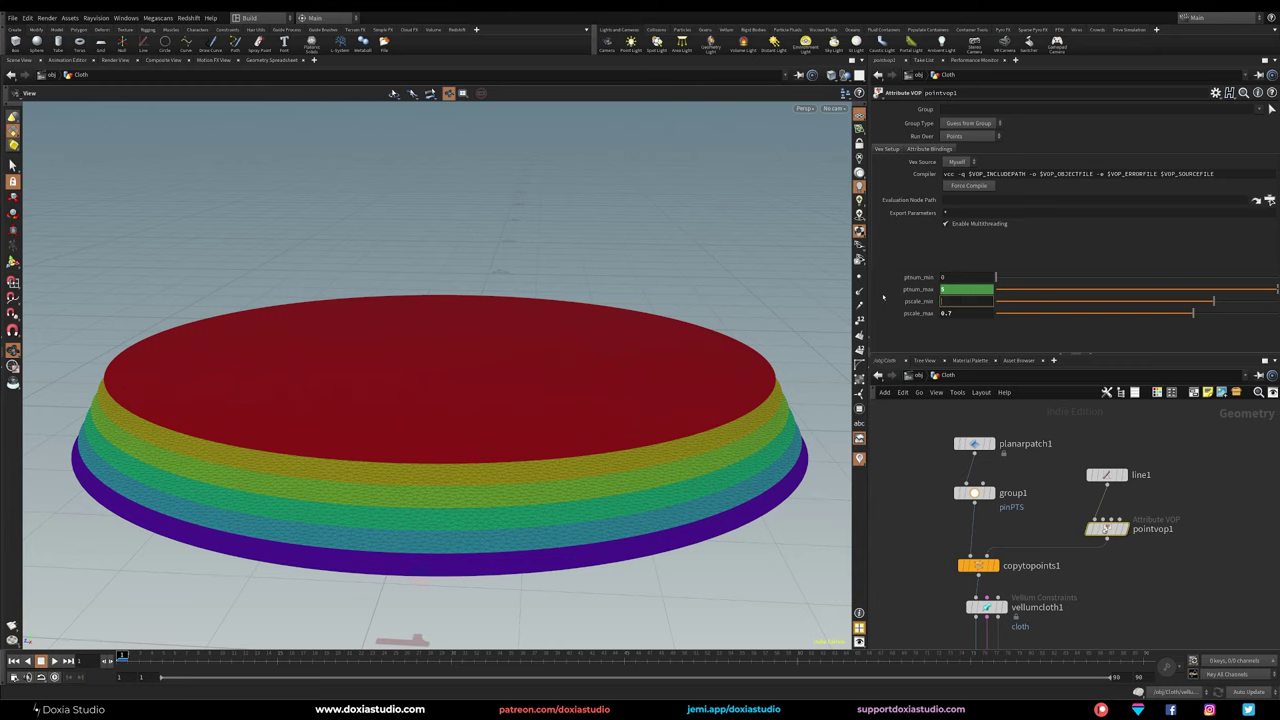
pyautogui.write('1')
pyautogui.press('Return')
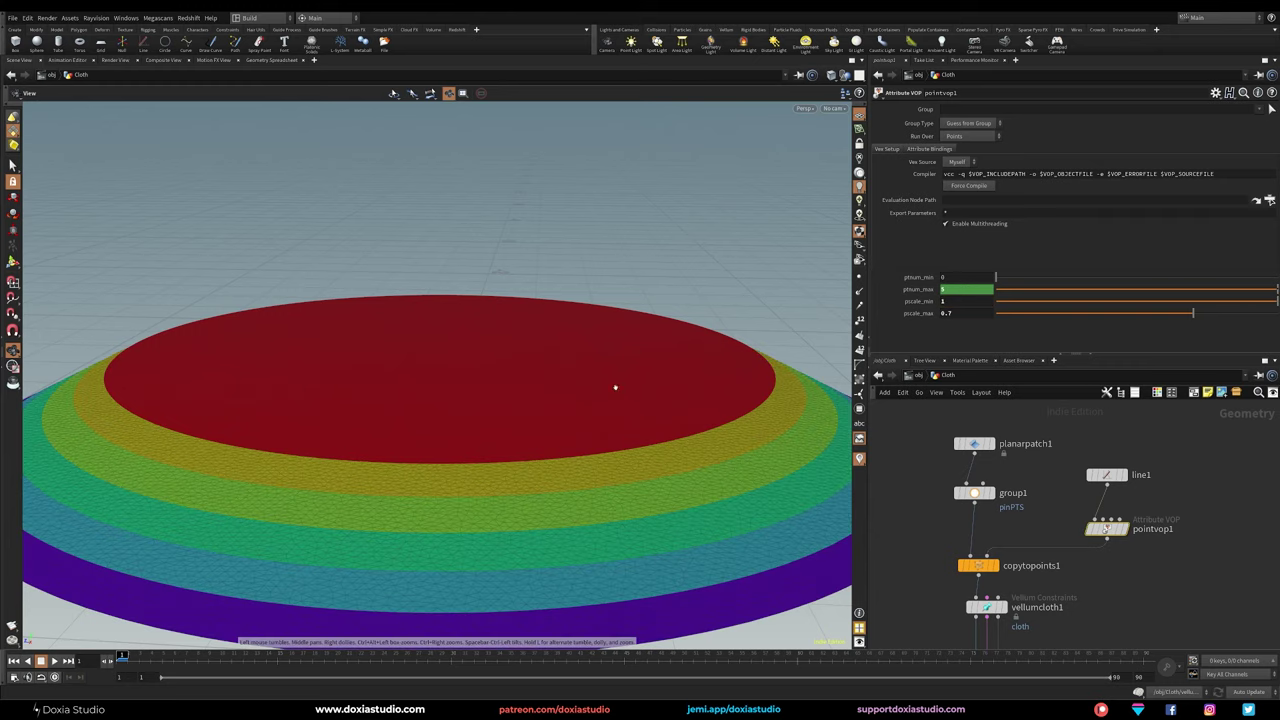
# Step: Reverse pointvop1's scale range with pscale_max at 1, trying pscale_min at 0.7 and 0.8, and check the stack from below
pyautogui.click(954, 303)
pyautogui.press('Tab')
pyautogui.write('1')
pyautogui.press('Return')
pyautogui.write('0.7')
pyautogui.press('Return')
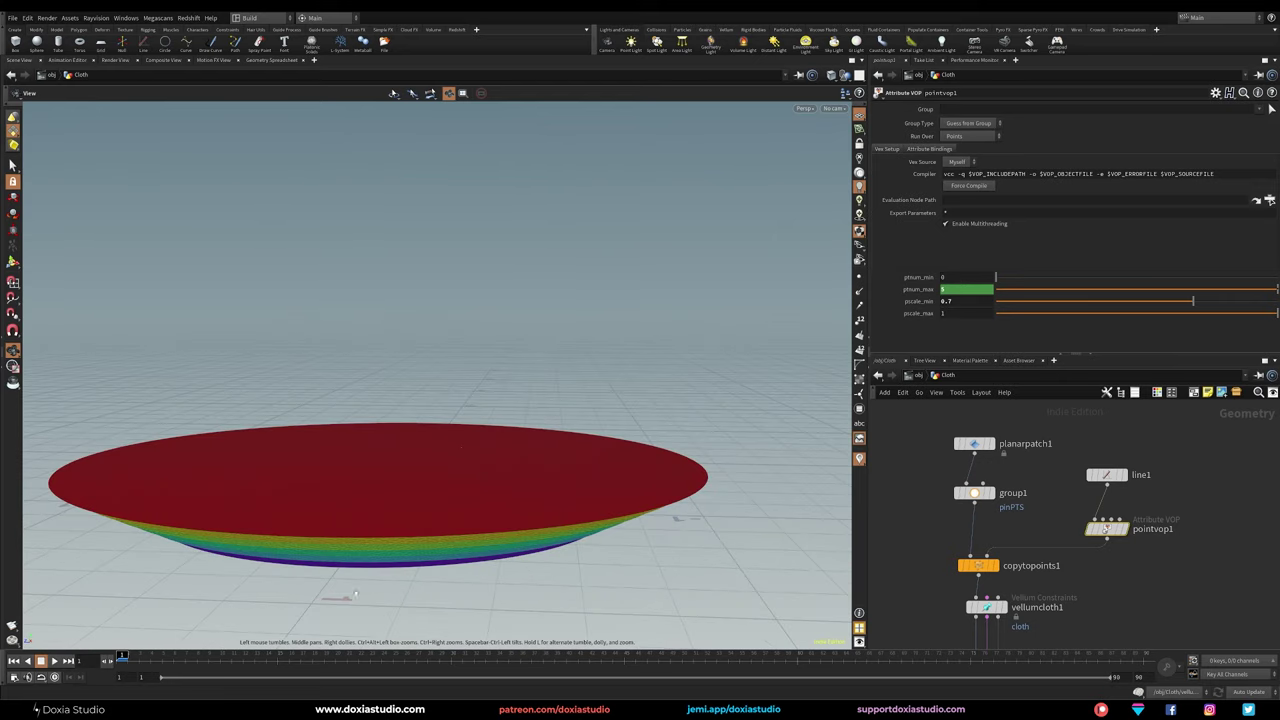
pyautogui.moveTo(428, 463); pyautogui.dragTo(439, 489, button='middle')
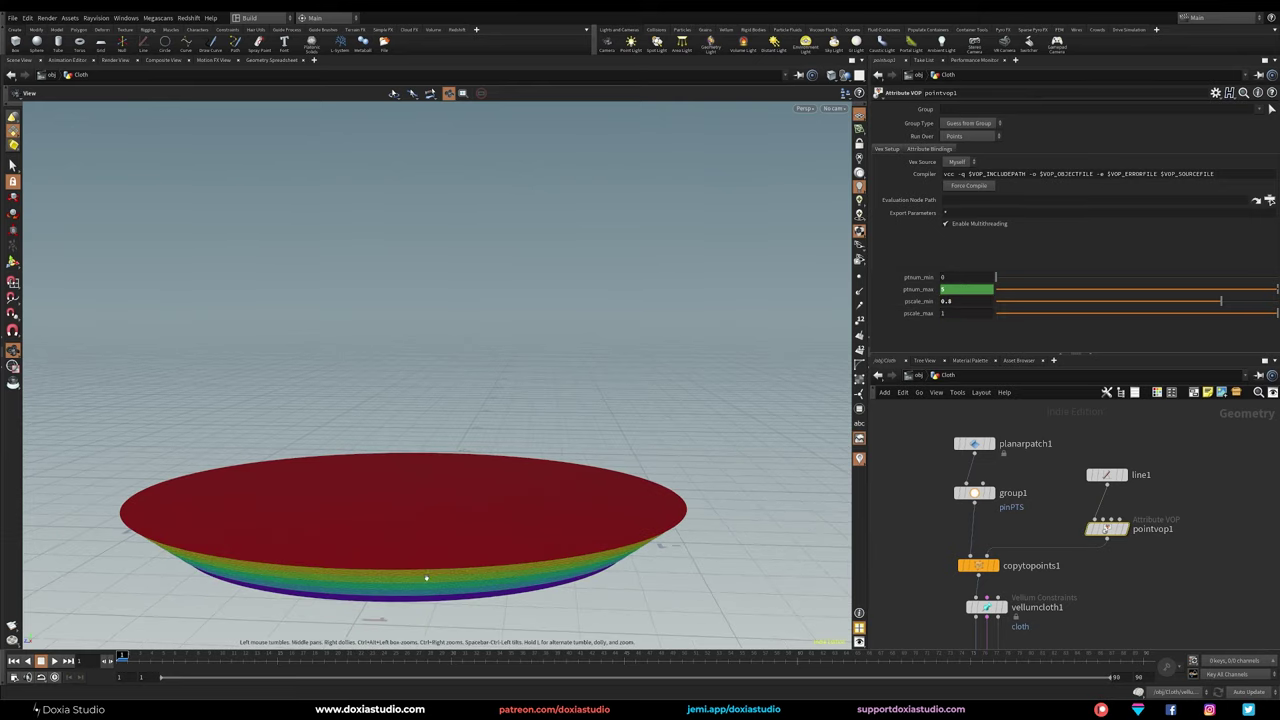
pyautogui.moveTo(401, 578); pyautogui.dragTo(571, 451)
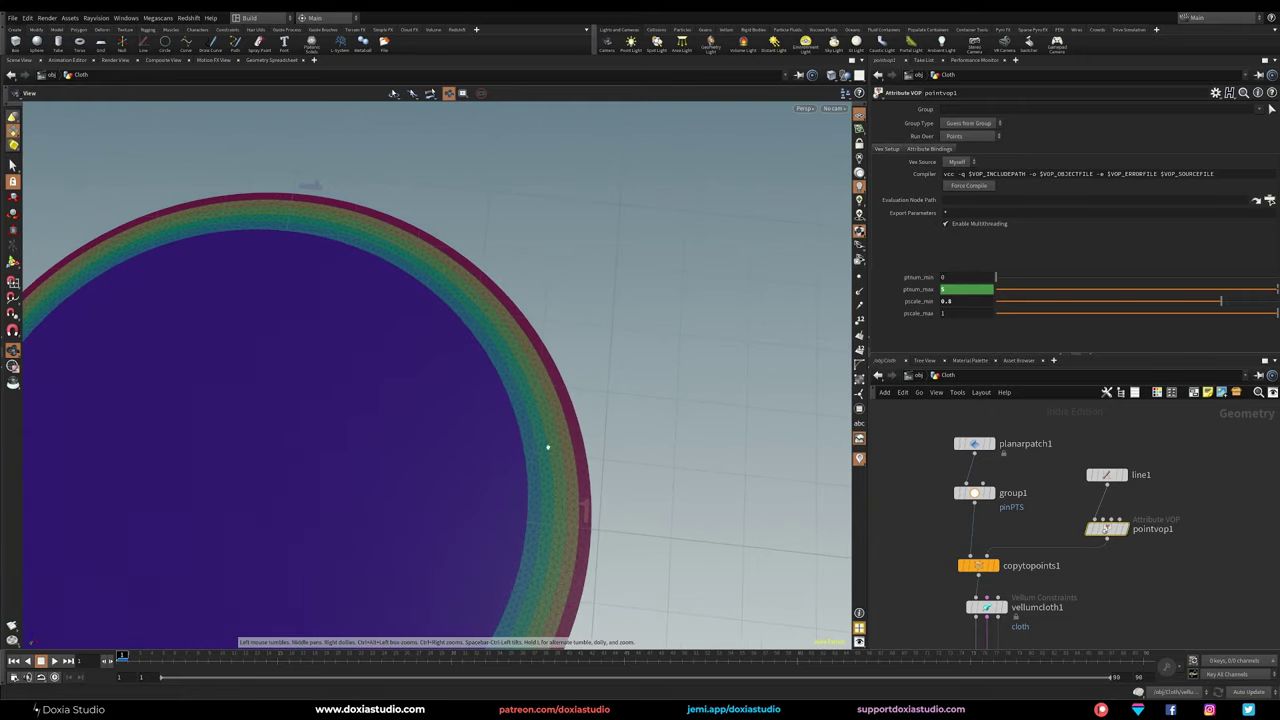
# Step: Set pointvop1's pscale_min to 0.75 and check the disc stack from the side
pyautogui.click(941, 301)
pyautogui.write('0.75')
pyautogui.press('Return')
pyautogui.moveTo(780, 320); pyautogui.dragTo(506, 401)
# Step: Make room between vellumsolver1 and color1 and add a File Cache node beside them
pyautogui.moveTo(1040, 586); pyautogui.dragTo(1052, 414, button='middle')
pyautogui.moveTo(999, 556); pyautogui.dragTo(998, 581)
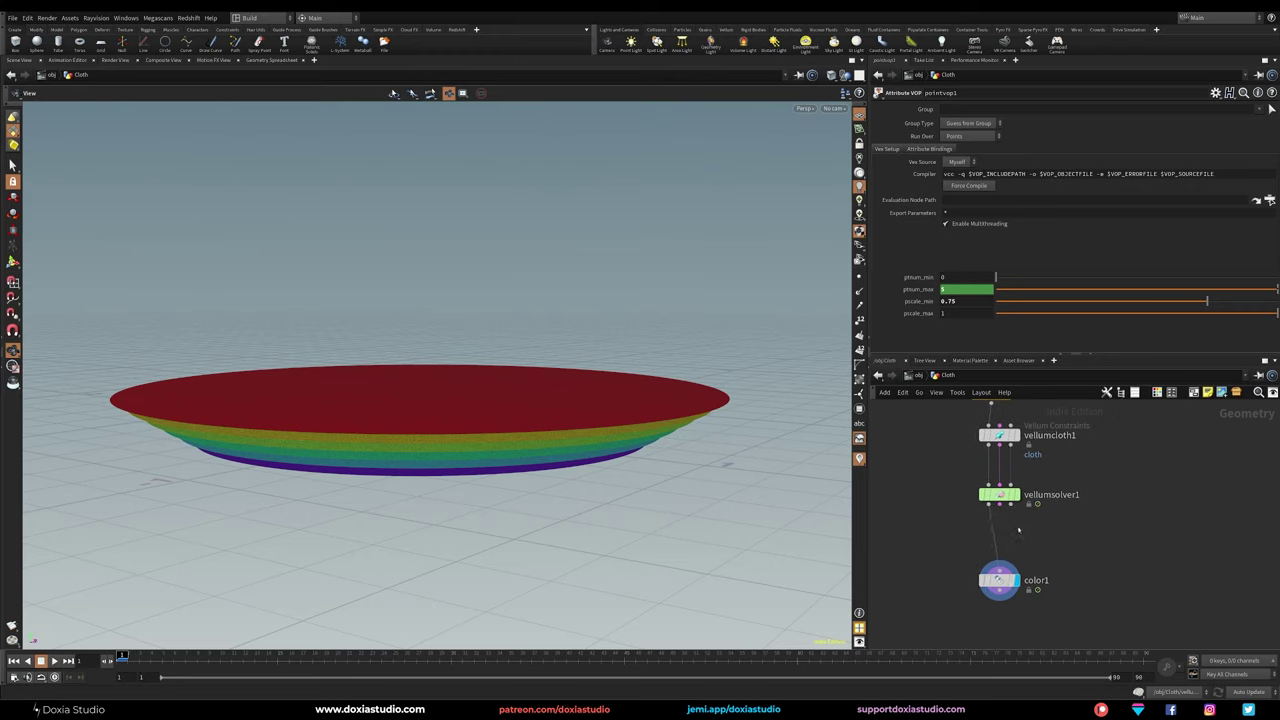
pyautogui.moveTo(1003, 535); pyautogui.dragTo(1002, 558, button='middle')
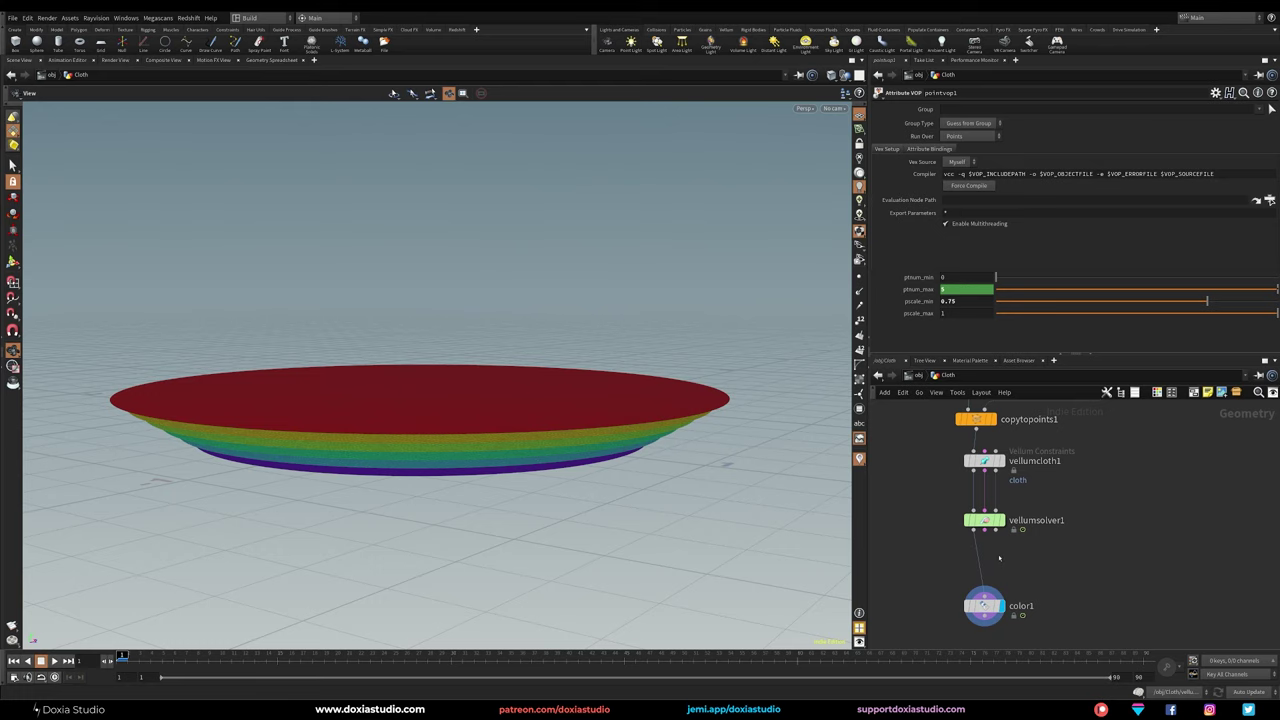
pyautogui.press('Tab')
pyautogui.write('file')
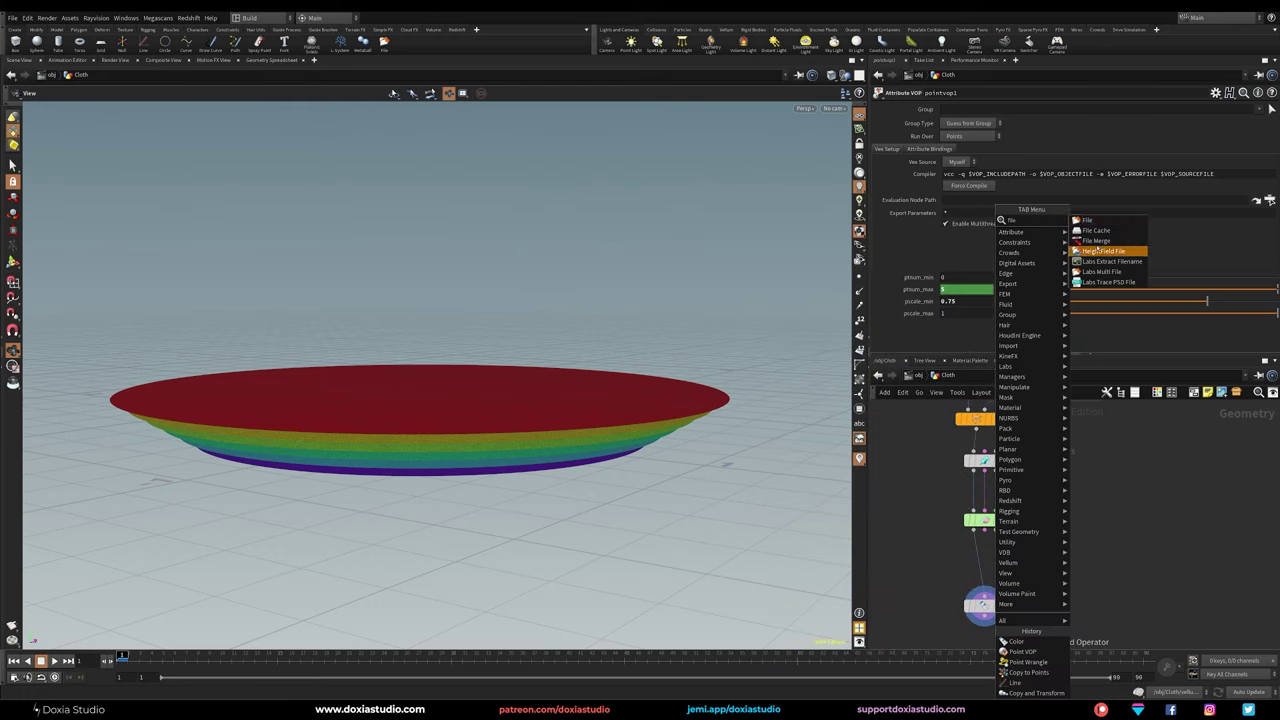
pyautogui.click(1103, 229)
pyautogui.click(1046, 551)
pyautogui.moveTo(1046, 551); pyautogui.dragTo(1087, 566)
# Step: Insert a Vellum Post-Process node between vellumsolver1 and color1 and display its output
pyautogui.press('Tab')
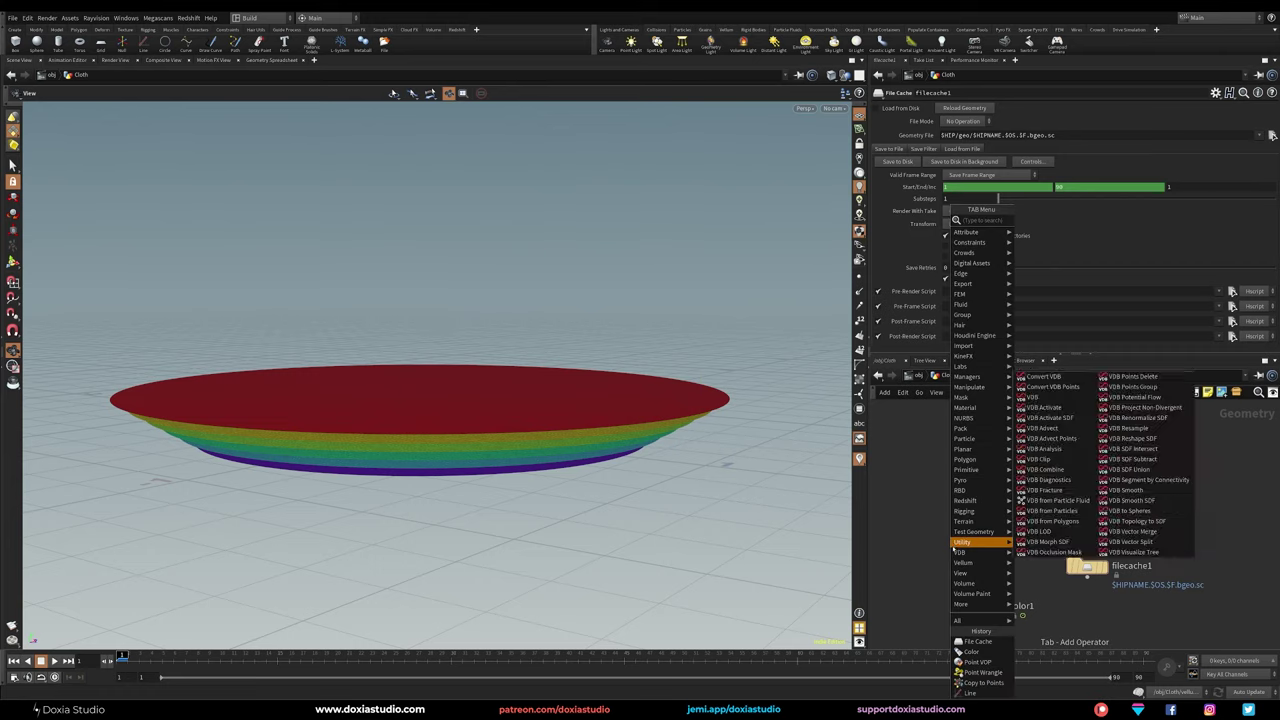
pyautogui.moveTo(960, 543)
pyautogui.write('post')
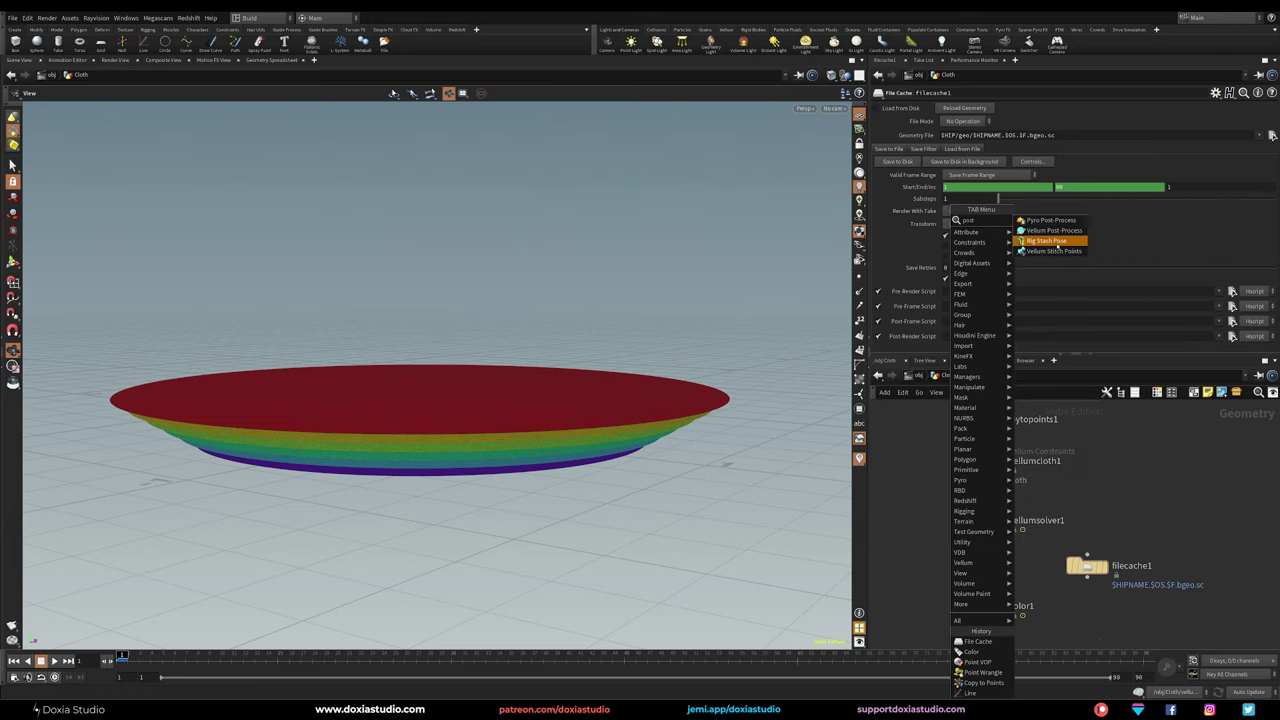
pyautogui.click(1055, 231)
pyautogui.click(985, 561)
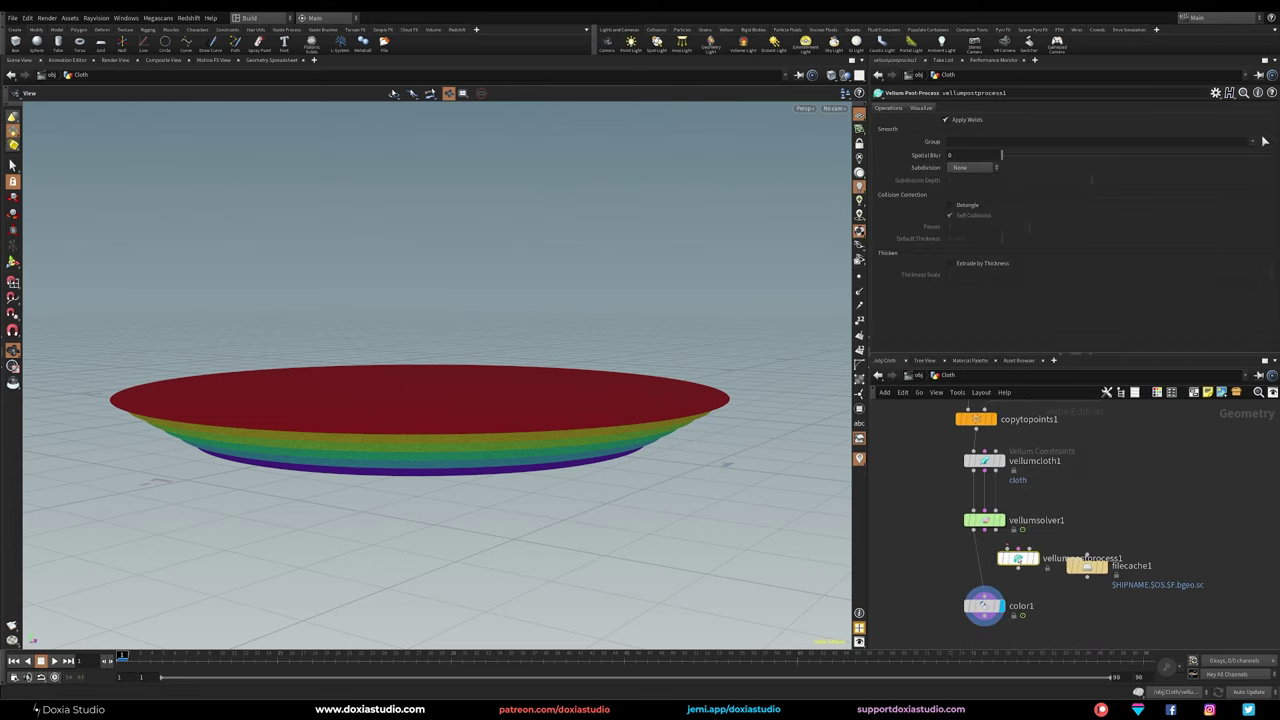
pyautogui.click(1005, 540)
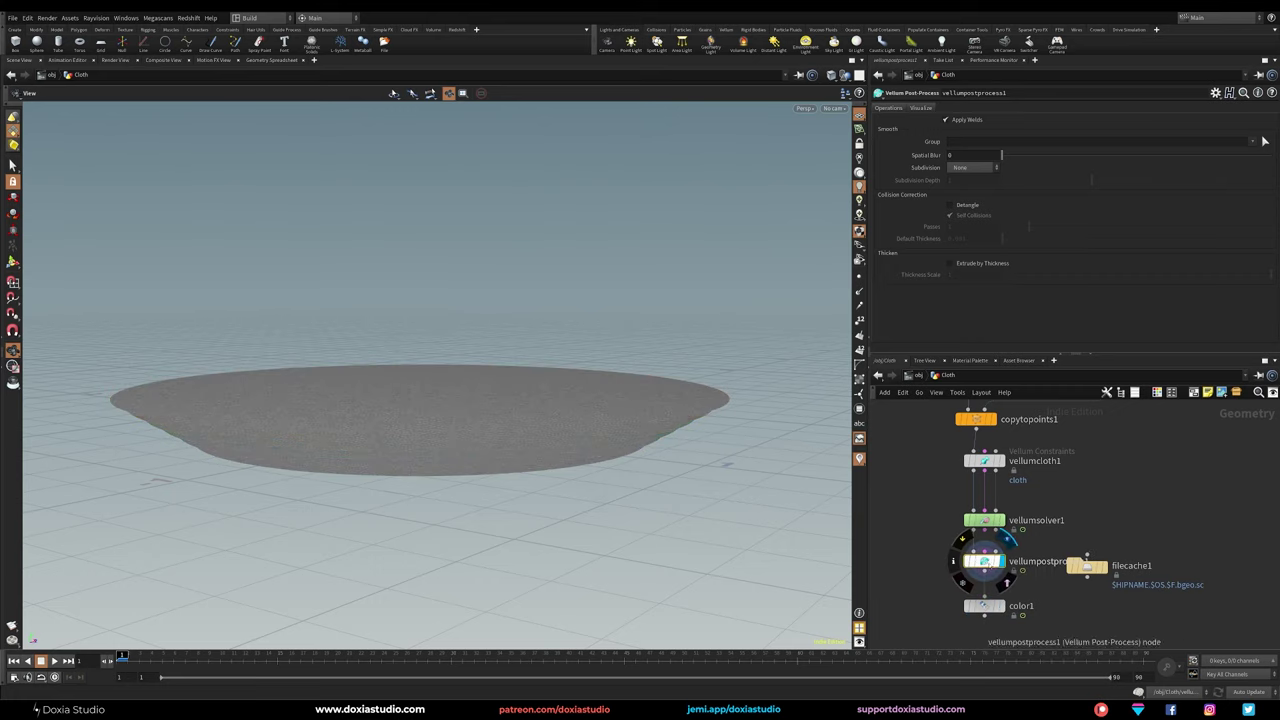
# Step: Set vellumpostprocess1's subdivision to Loop and view the smoothed discs
pyautogui.moveTo(515, 400)
pyautogui.mouseDown()
pyautogui.moveTo(515, 530)
pyautogui.moveTo(513, 403)
pyautogui.mouseUp()
pyautogui.click(979, 168)
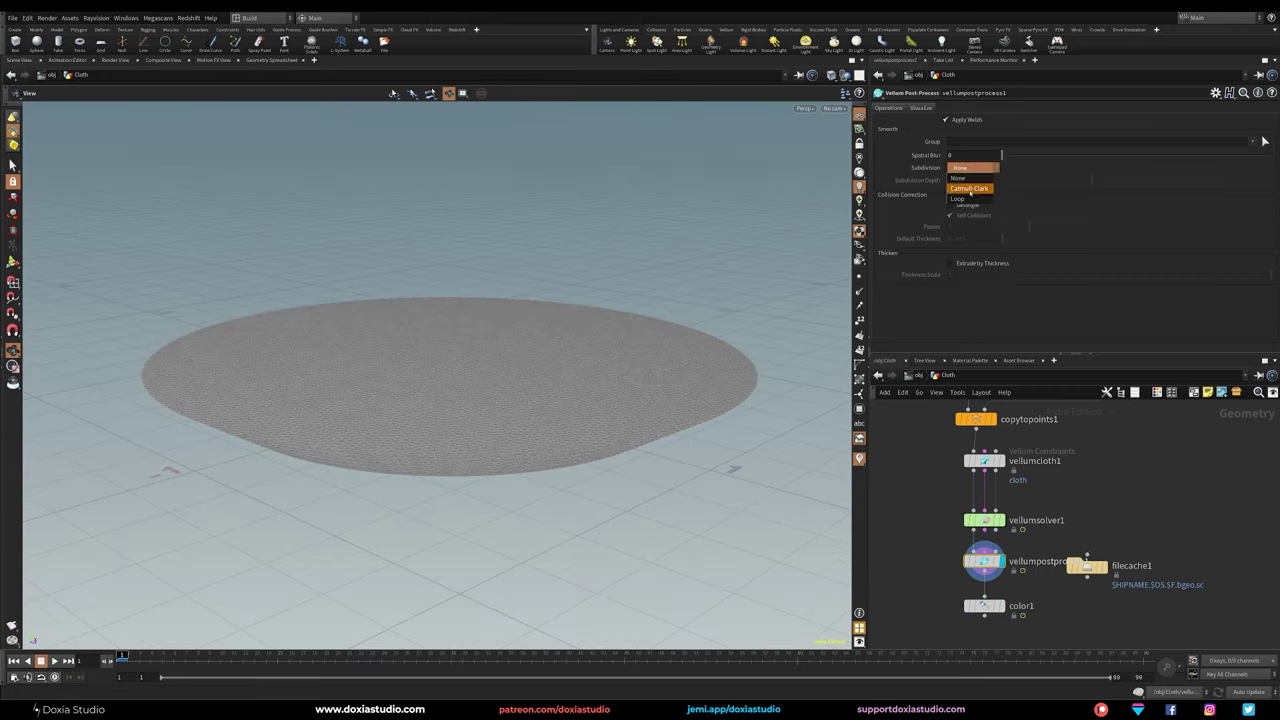
pyautogui.click(966, 204)
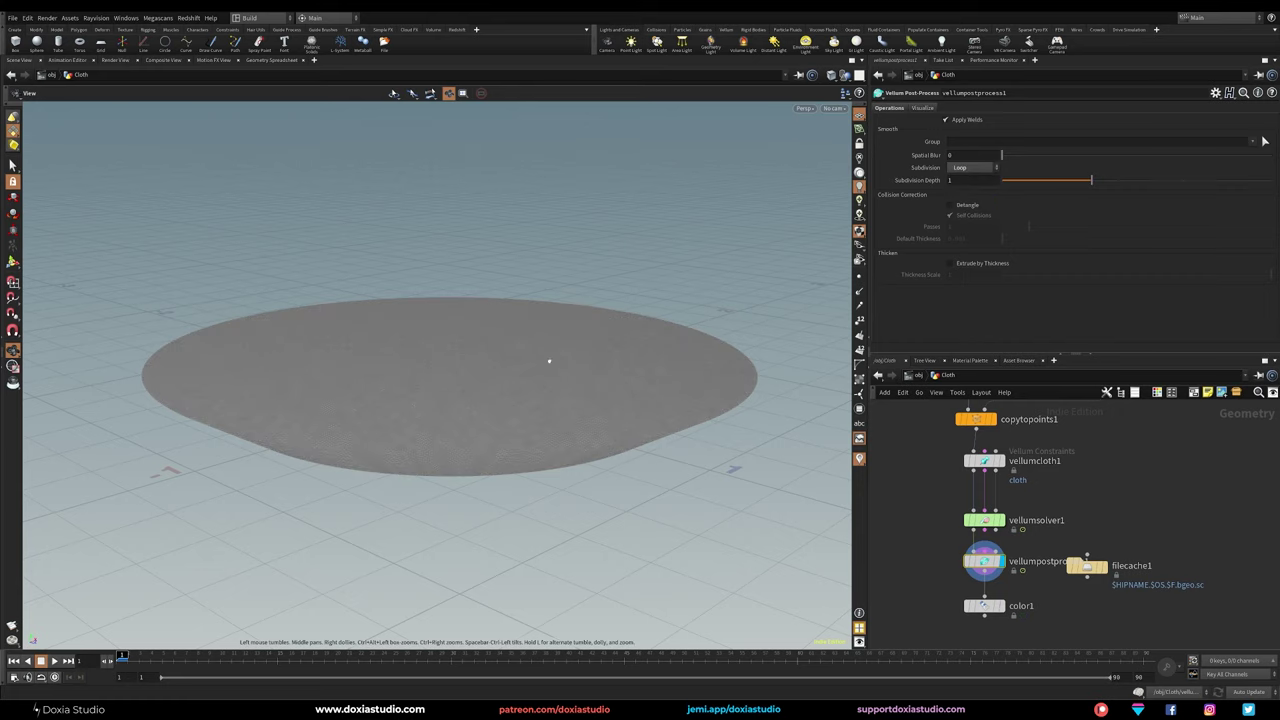
pyautogui.moveTo(477, 391); pyautogui.dragTo(478, 418)
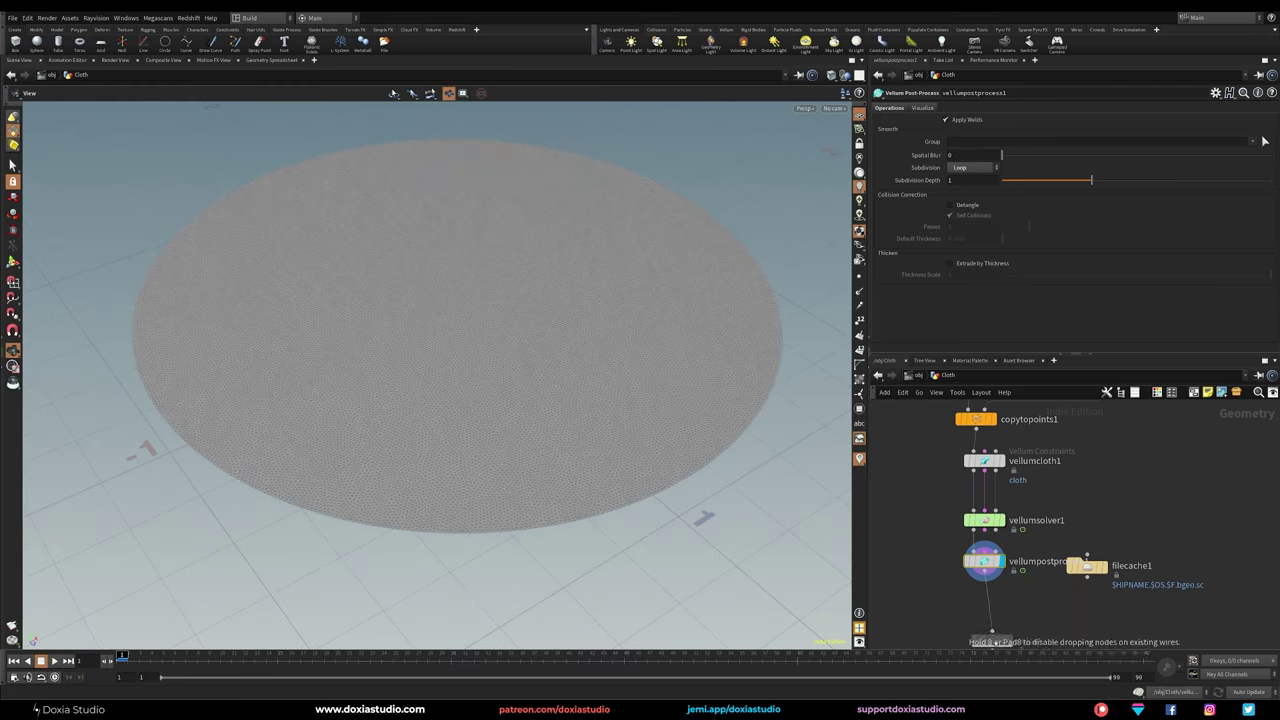
# Step: Insert the File Cache node between vellumpostprocess1 and color1 and rename it cloth_cache
pyautogui.moveTo(1087, 566); pyautogui.dragTo(985, 604)
pyautogui.click(978, 93)
pyautogui.write('clot')
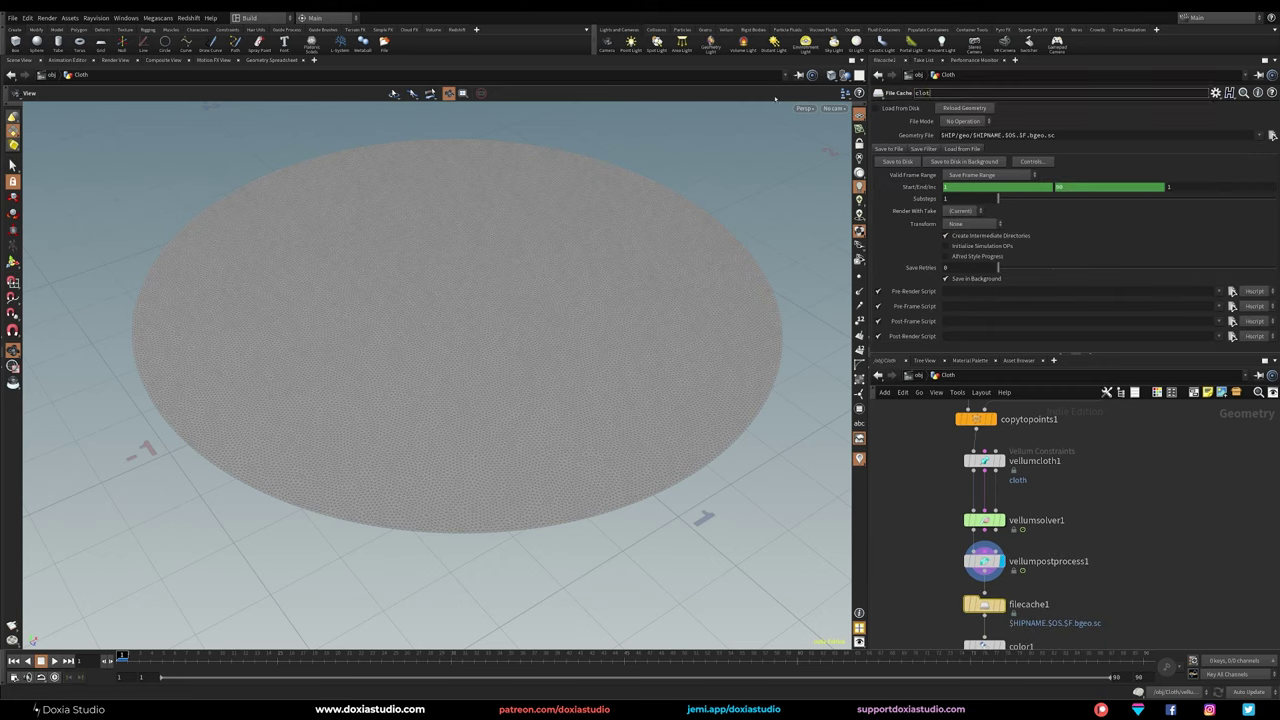
pyautogui.write('h_cache')
pyautogui.press('Return')
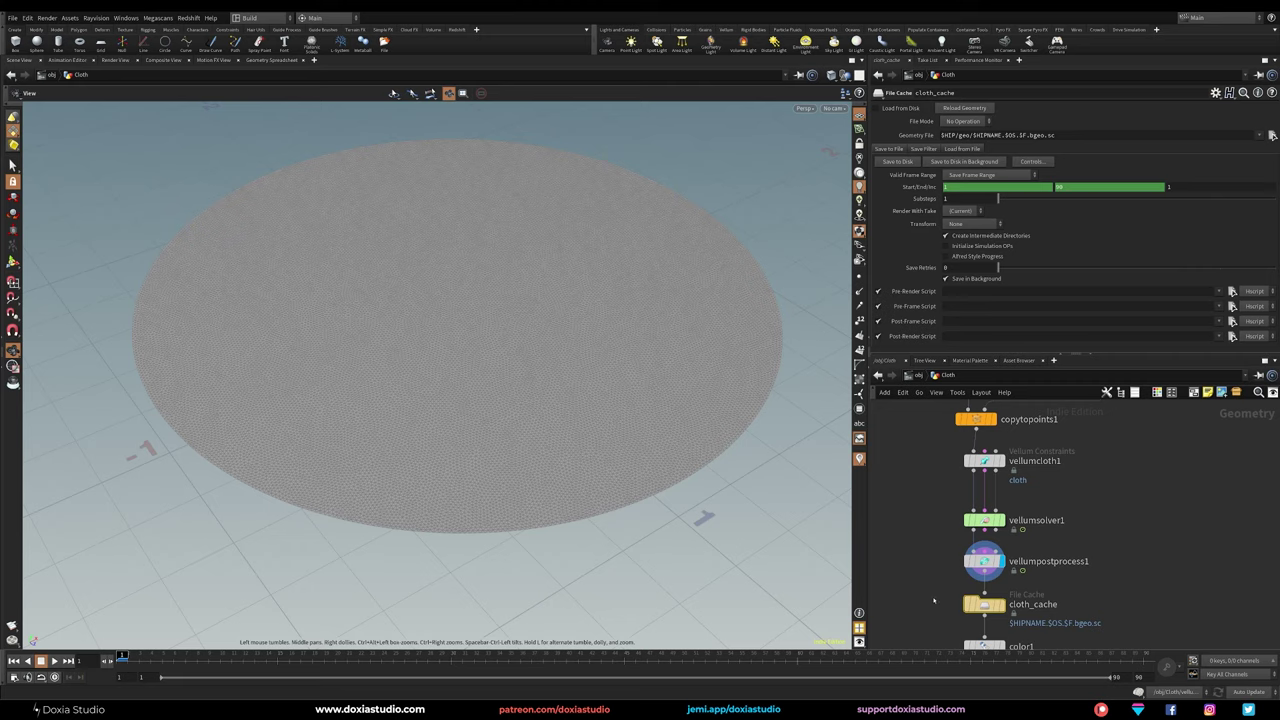
# Step: Display cloth_cache's output and bypass vellumpostprocess1
pyautogui.moveTo(1149, 490); pyautogui.dragTo(1165, 450, button='middle')
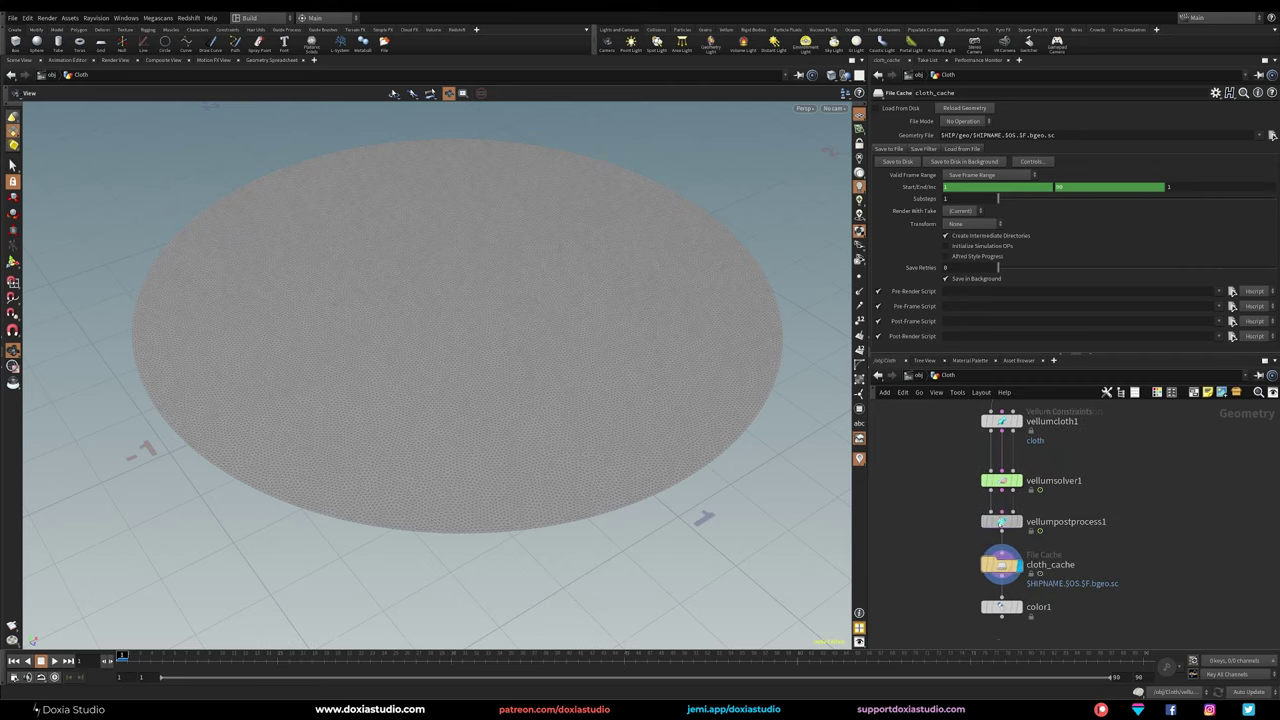
pyautogui.click(1001, 521)
pyautogui.moveTo(952, 530); pyautogui.dragTo(952, 531)
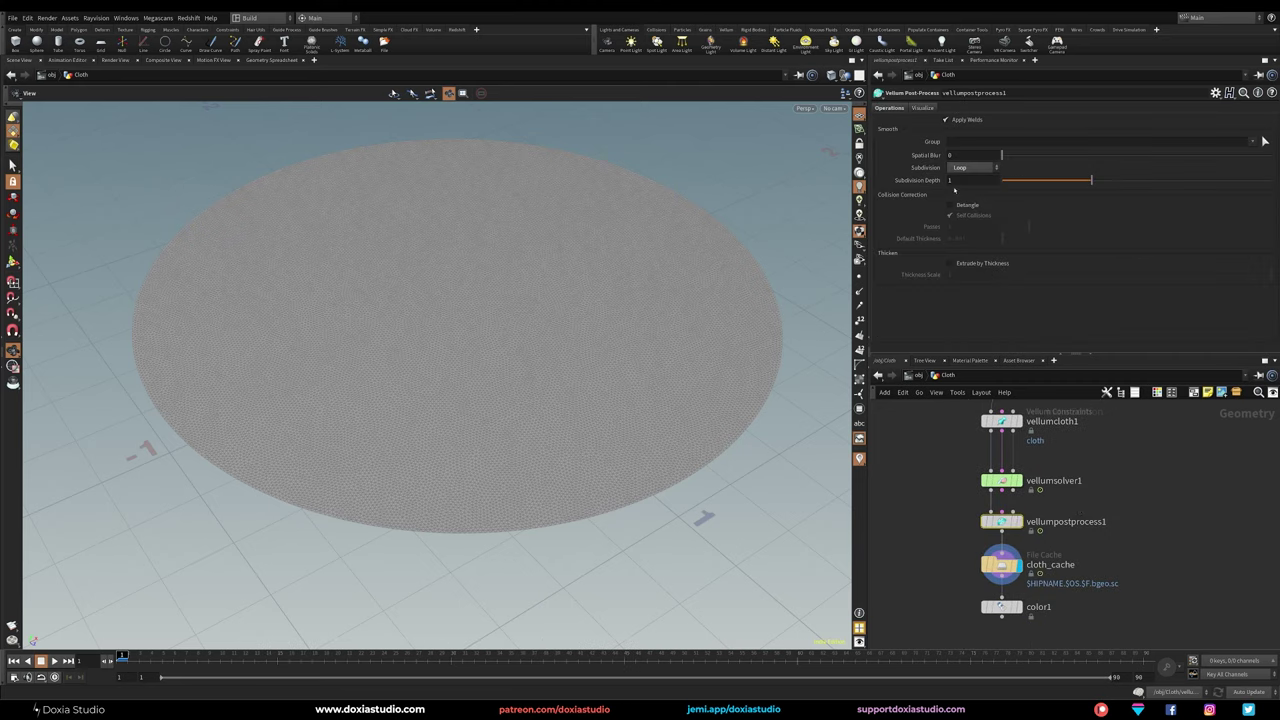
pyautogui.click(986, 521)
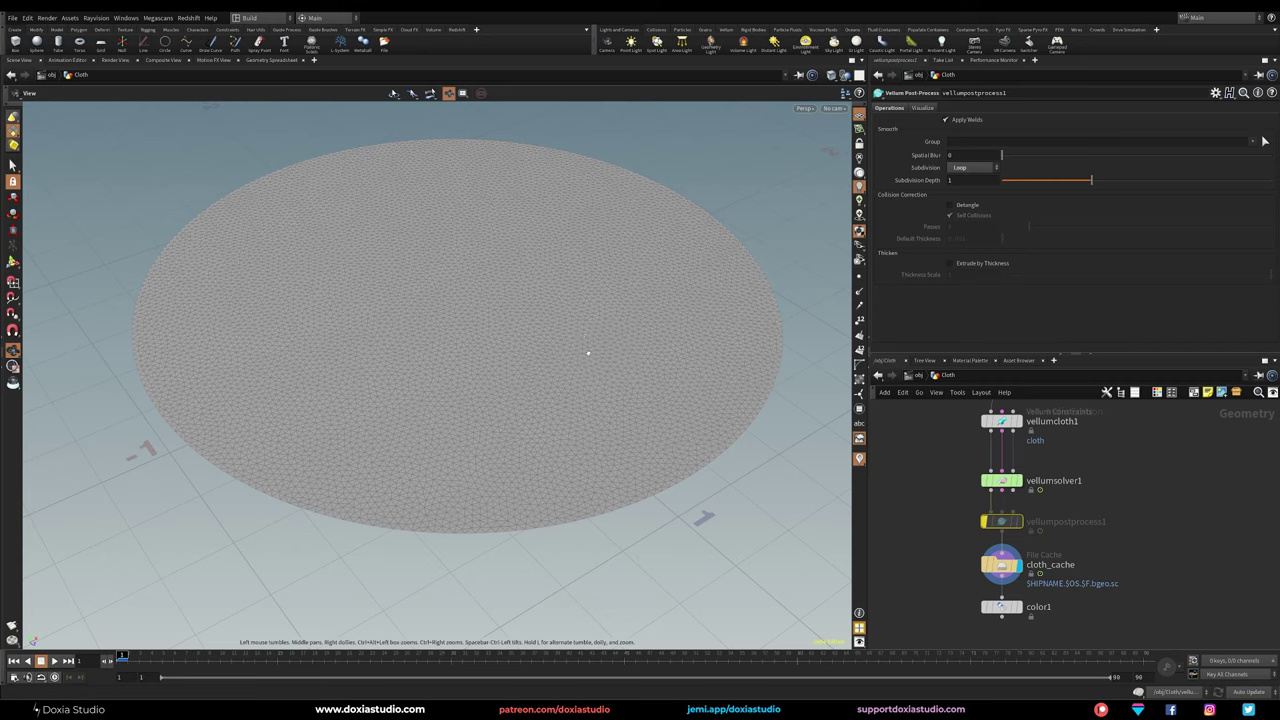
# Step: Save cloth_cache's frame range to disk and turn on Load from Disk
pyautogui.moveTo(1049, 532); pyautogui.dragTo(1032, 496, button='middle')
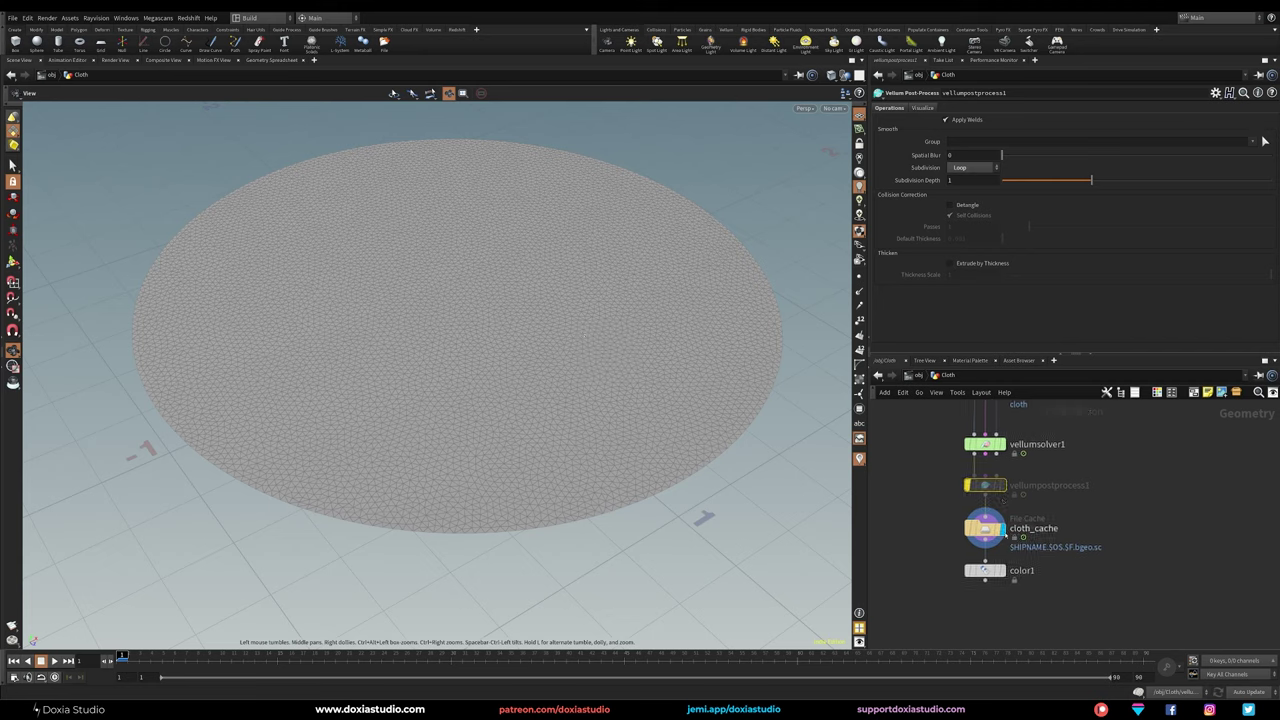
pyautogui.click(1054, 527)
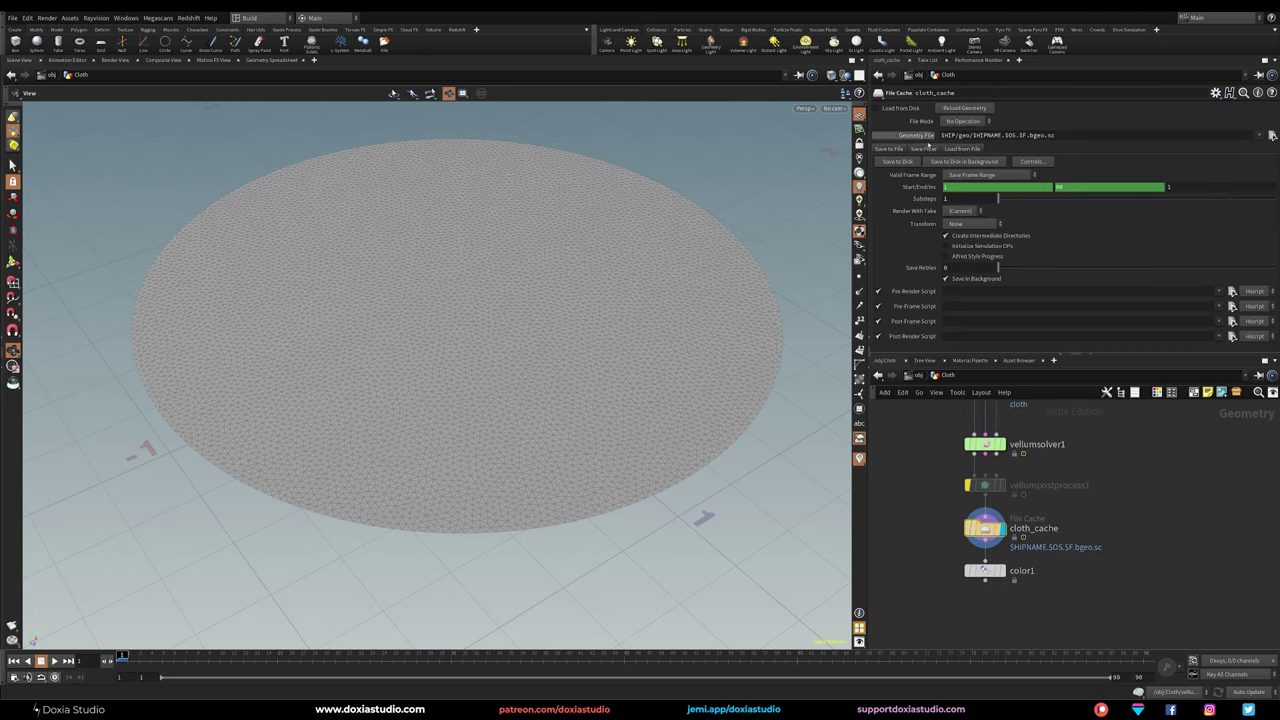
pyautogui.click(916, 162)
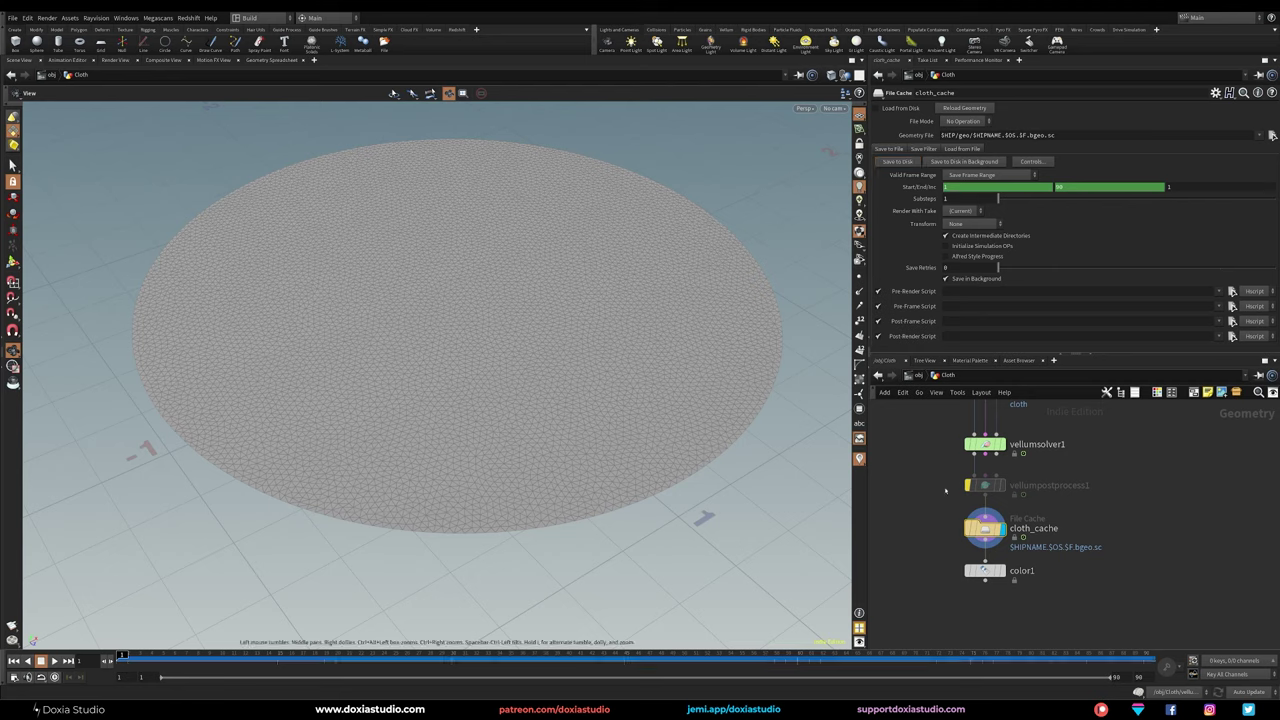
pyautogui.click(900, 108)
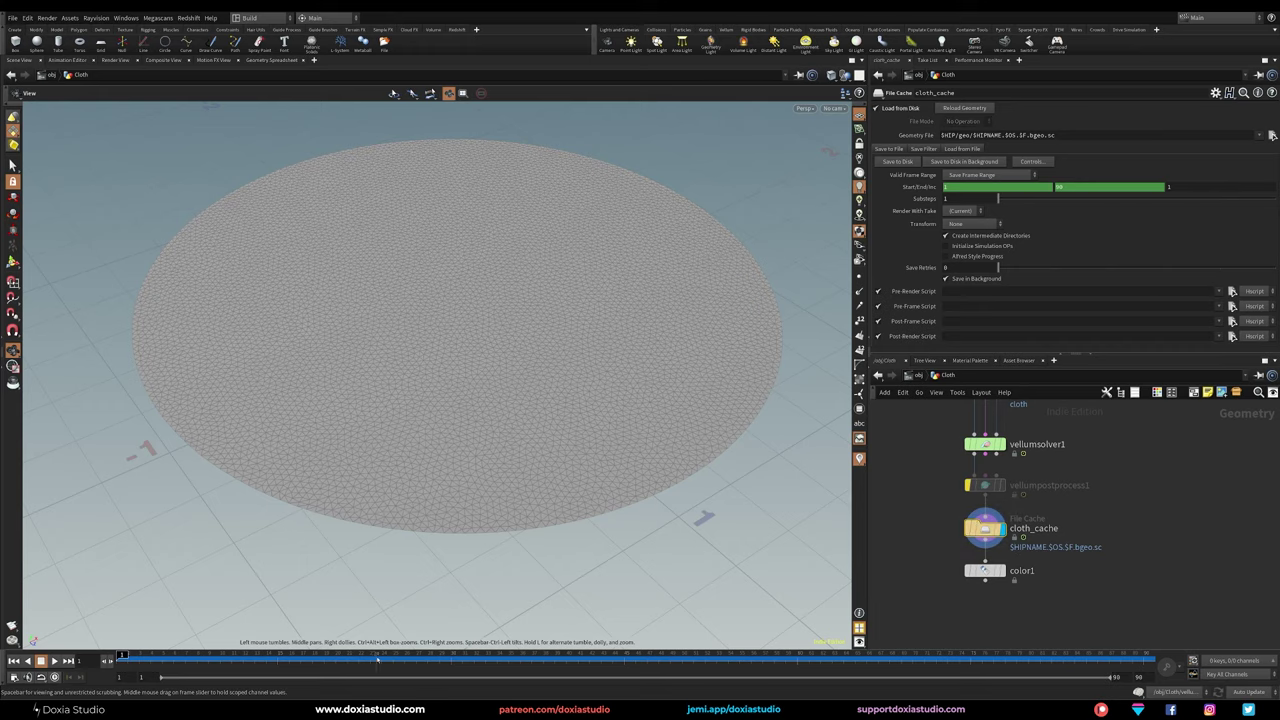
# Step: Scrub the cached simulation to frame 54 and display color1's output
pyautogui.moveTo(380, 660); pyautogui.dragTo(728, 622)
pyautogui.moveTo(507, 236); pyautogui.dragTo(417, 386, button='middle')
pyautogui.moveTo(417, 386); pyautogui.dragTo(380, 306)
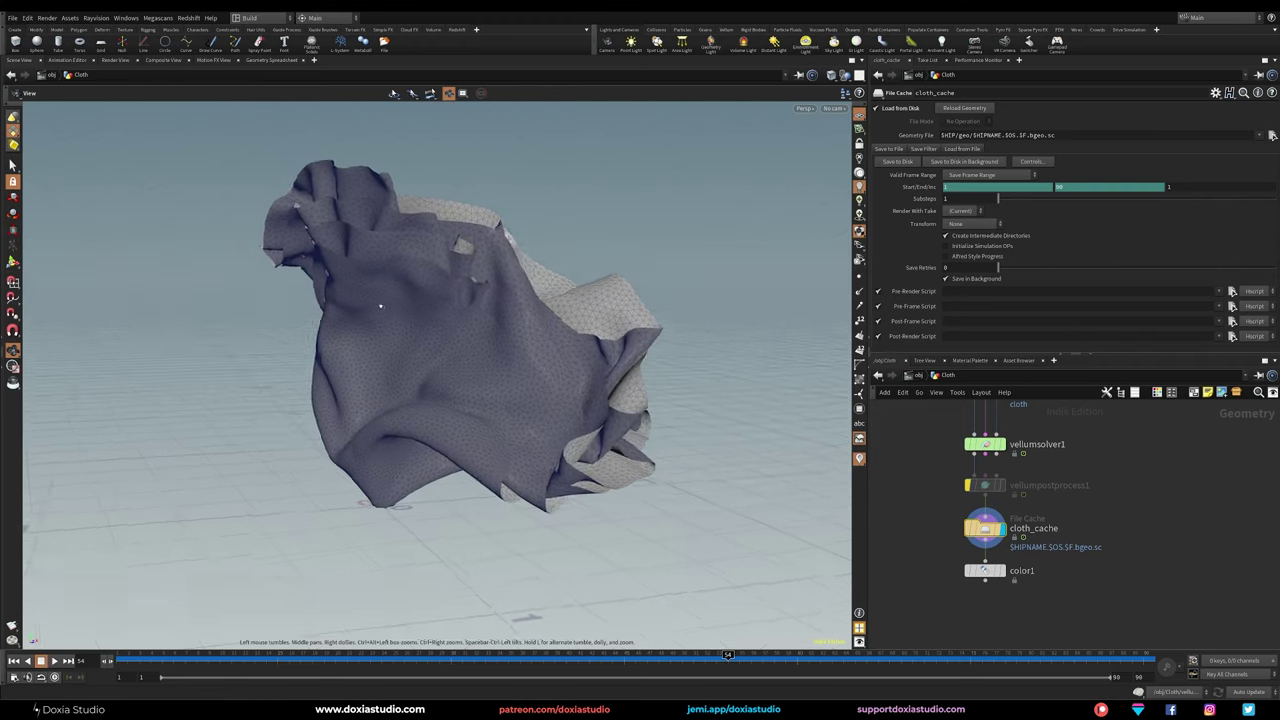
pyautogui.click(1001, 570)
pyautogui.moveTo(551, 409); pyautogui.dragTo(446, 363)
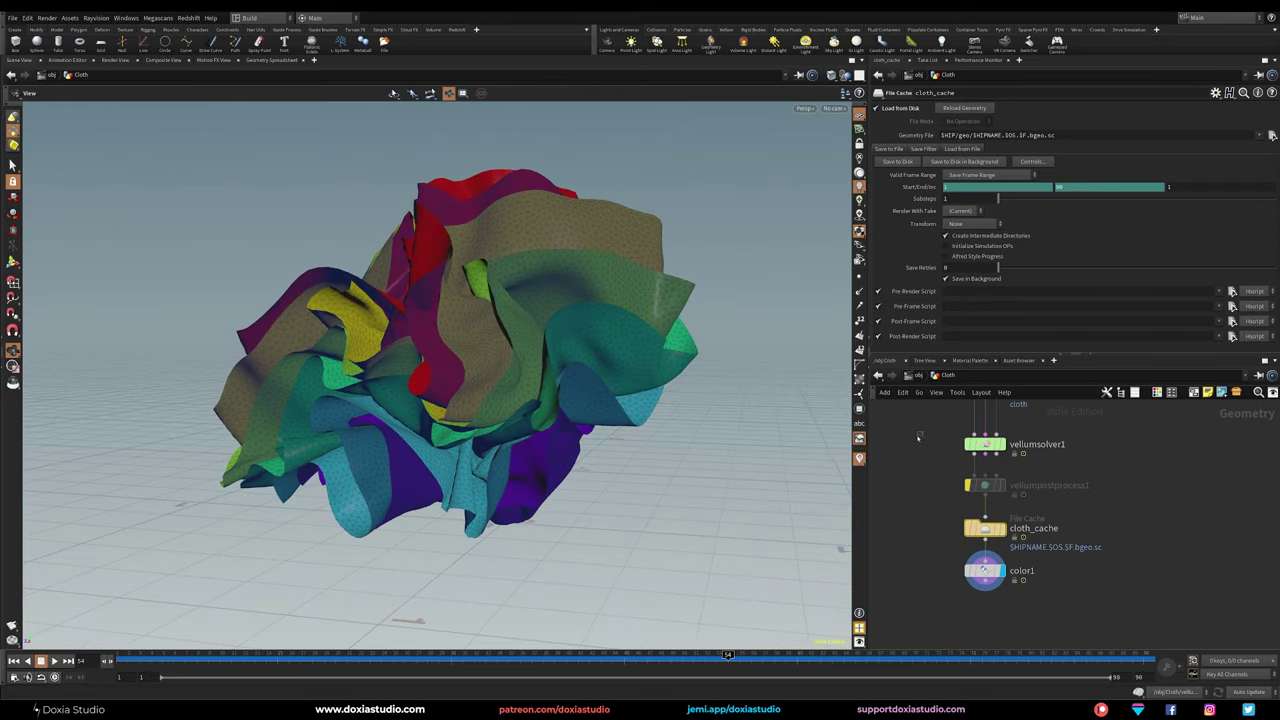
# Step: Review vellumcloth1's constraint settings and inspect the colored cloth folds around frame 55
pyautogui.moveTo(920, 437); pyautogui.dragTo(910, 541, button='middle')
pyautogui.click(974, 489)
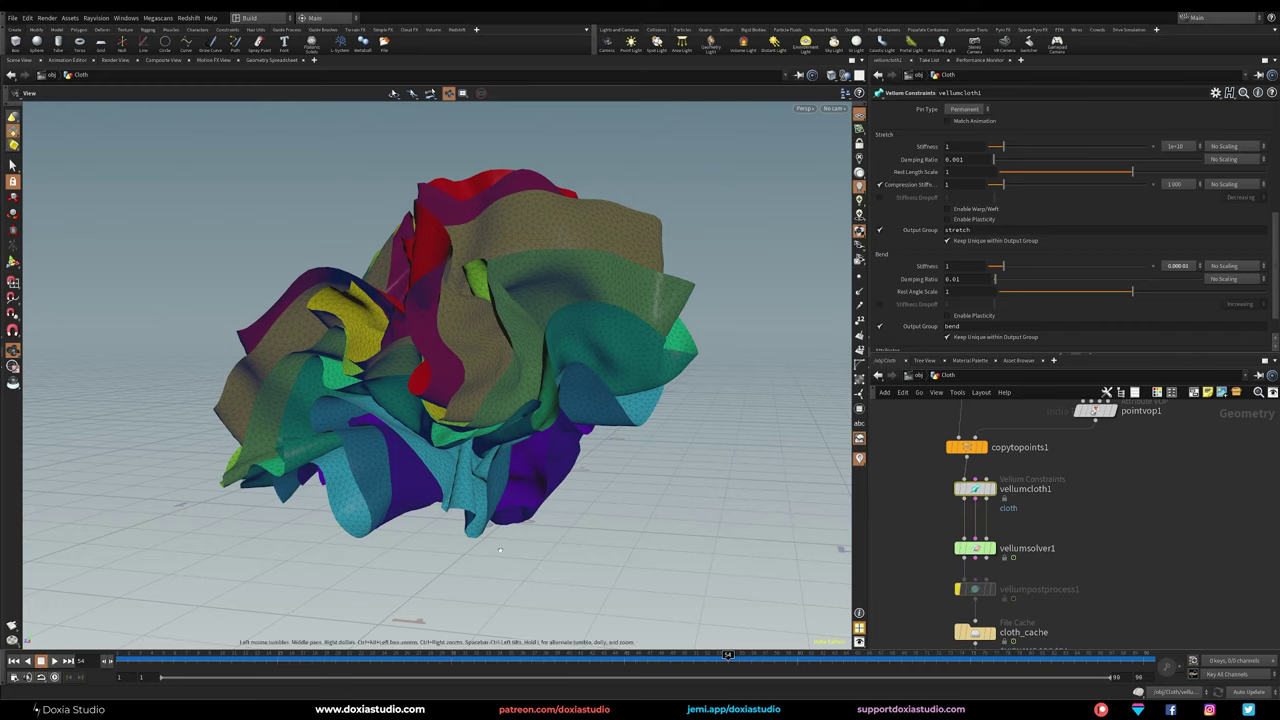
pyautogui.moveTo(347, 655); pyautogui.dragTo(739, 657)
pyautogui.moveTo(437, 375); pyautogui.dragTo(615, 322)
pyautogui.moveTo(503, 404); pyautogui.dragTo(500, 455)
pyautogui.moveTo(1116, 530); pyautogui.dragTo(1163, 461, button='middle')
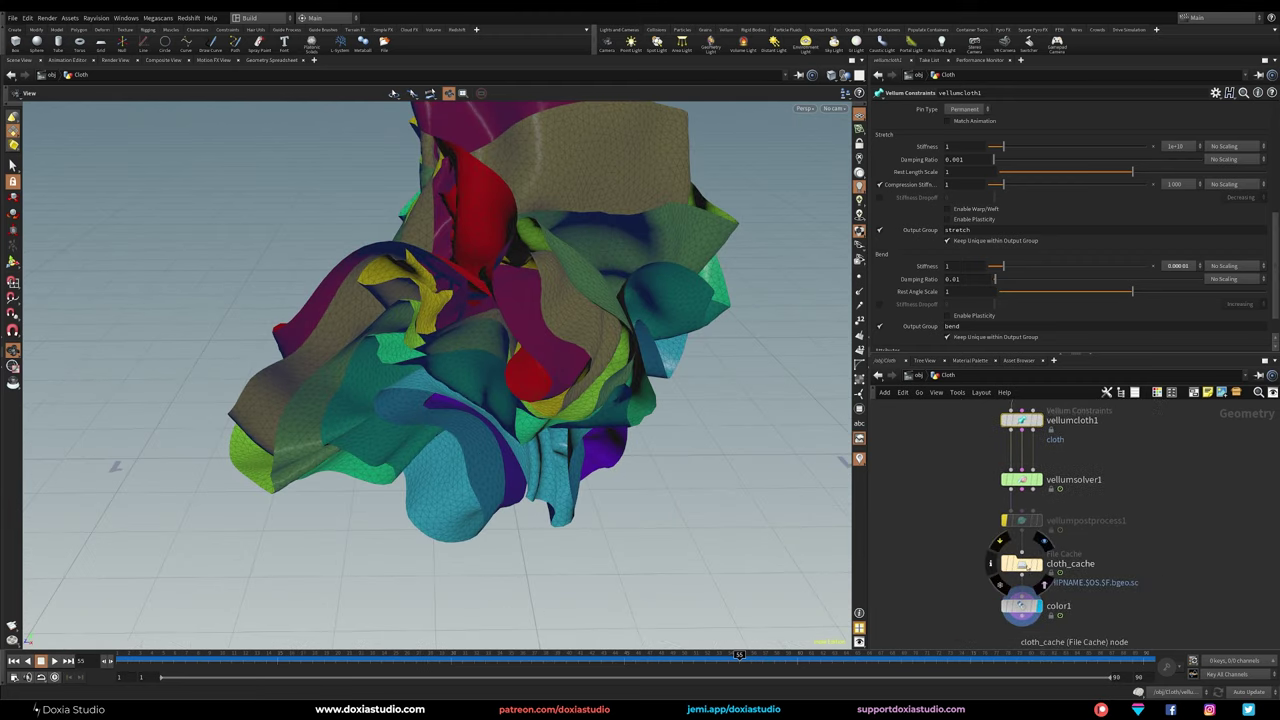
# Step: Move cloth_cache out of the node column, re-enable vellumpostprocess1 and bypass cloth_cache
pyautogui.moveTo(1022, 564); pyautogui.dragTo(1058, 561)
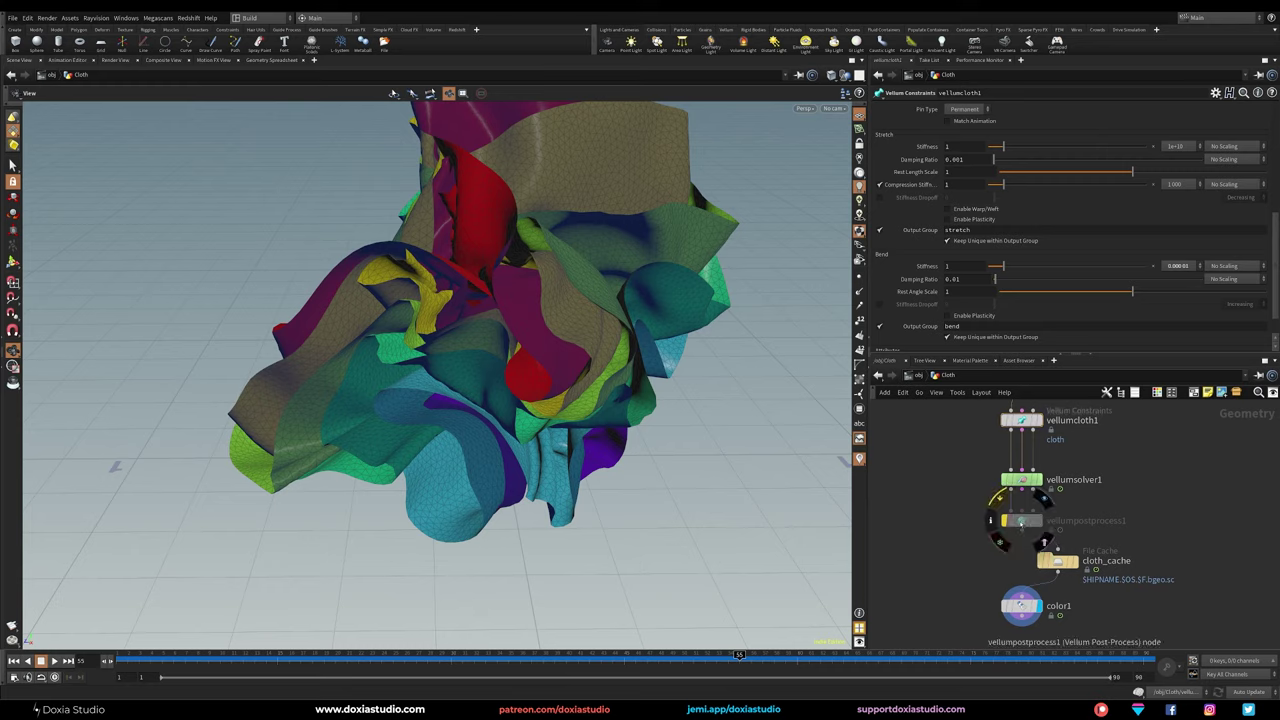
pyautogui.click(1019, 519)
pyautogui.click(995, 497)
pyautogui.moveTo(1017, 519); pyautogui.dragTo(1023, 521)
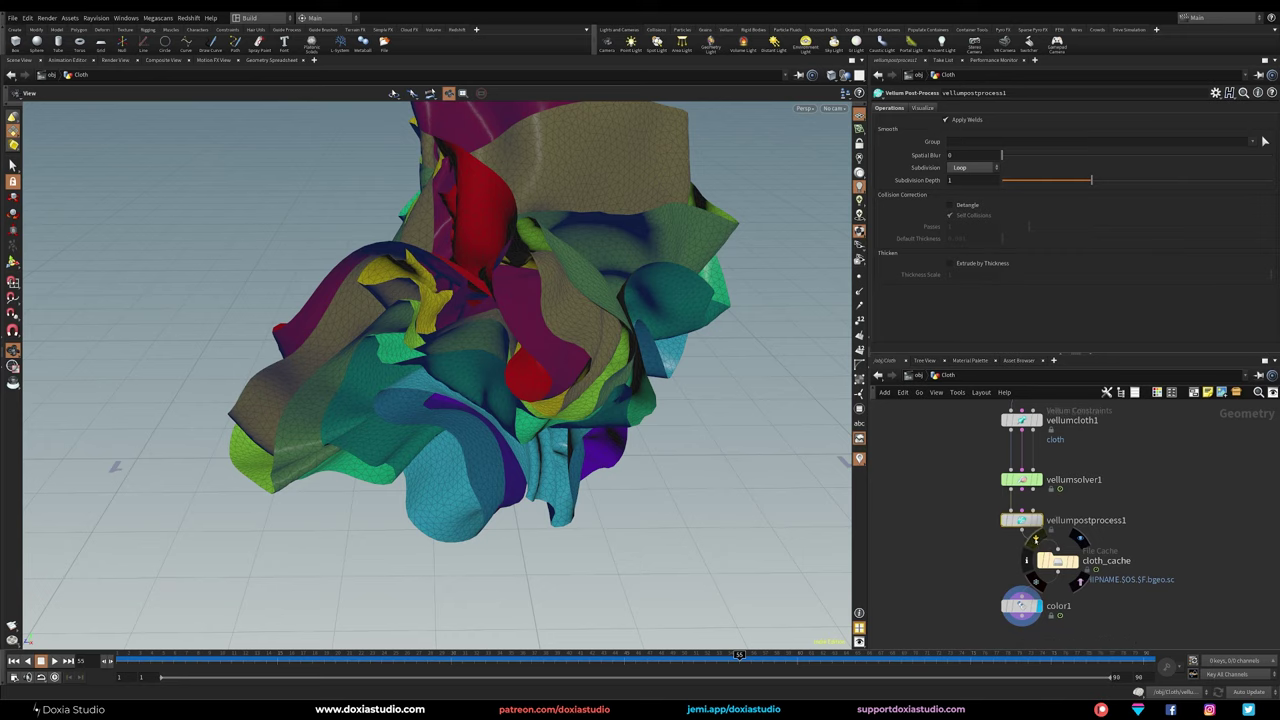
pyautogui.press('b')
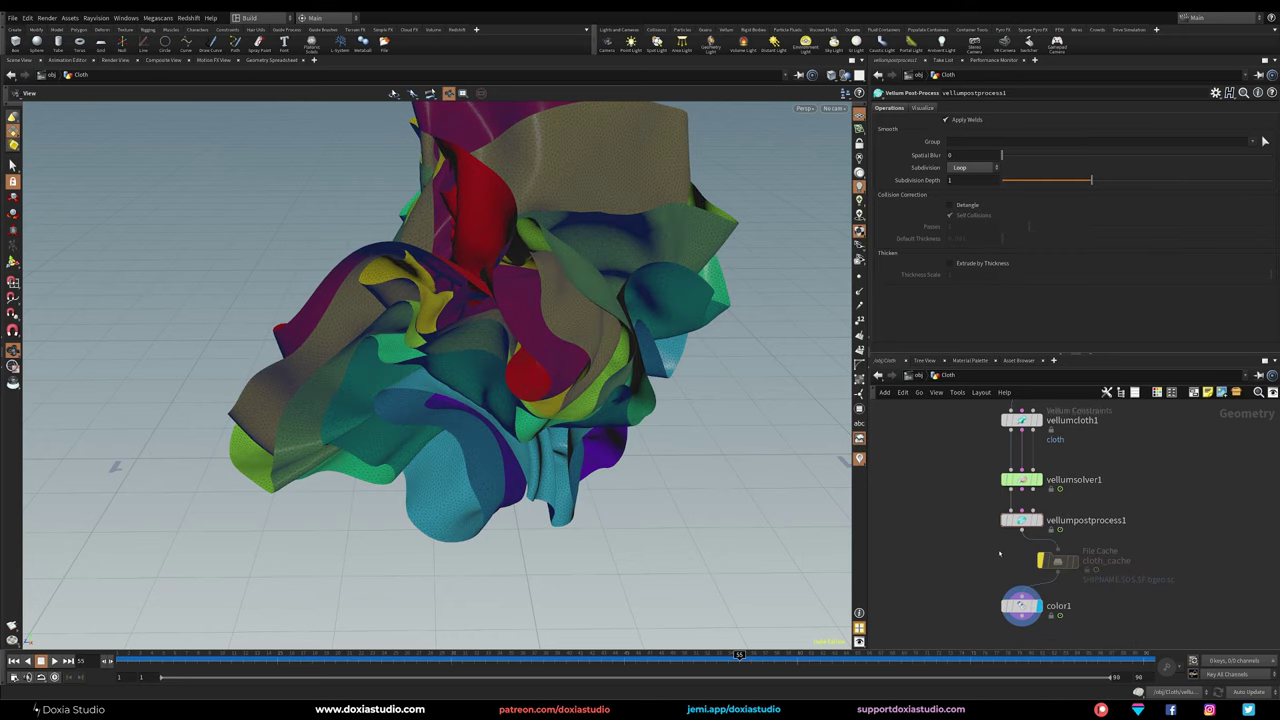
# Step: Turn on Extrude by Thickness in vellumpostprocess1 and view the cloth's thickness
pyautogui.click(993, 497)
pyautogui.moveTo(529, 346); pyautogui.dragTo(600, 352)
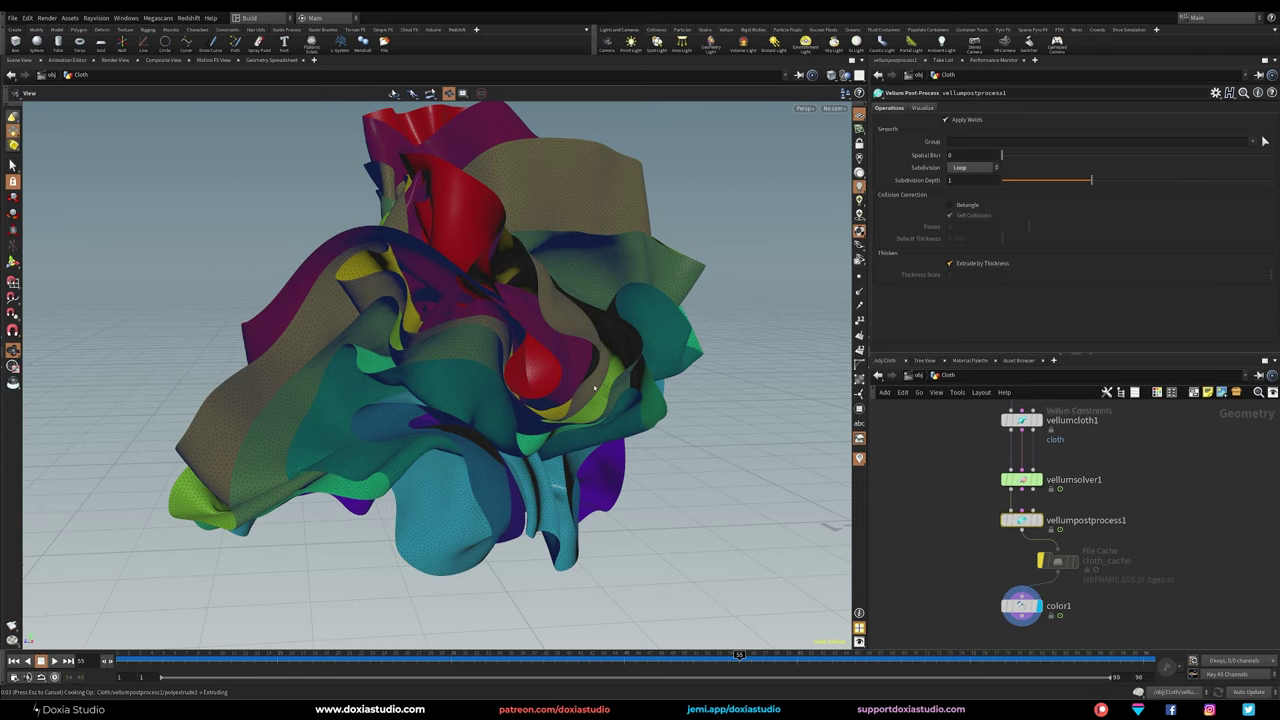
pyautogui.moveTo(585, 389); pyautogui.dragTo(650, 360)
# Step: Move cloth_cache farther to the side and shift color1 slightly in the network
pyautogui.moveTo(975, 580); pyautogui.dragTo(980, 585)
pyautogui.moveTo(1057, 561); pyautogui.dragTo(1095, 564)
pyautogui.moveTo(1021, 605); pyautogui.dragTo(1009, 603)
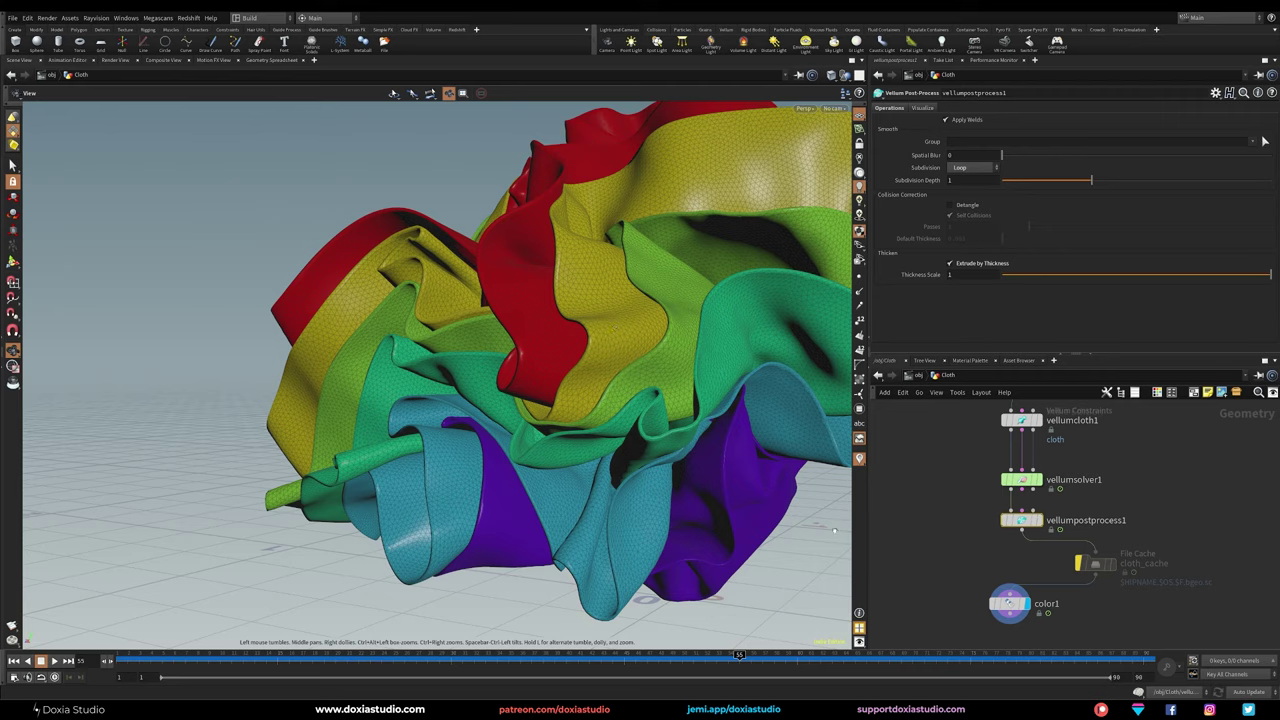
pyautogui.moveTo(936, 558); pyautogui.dragTo(926, 516, button='middle')
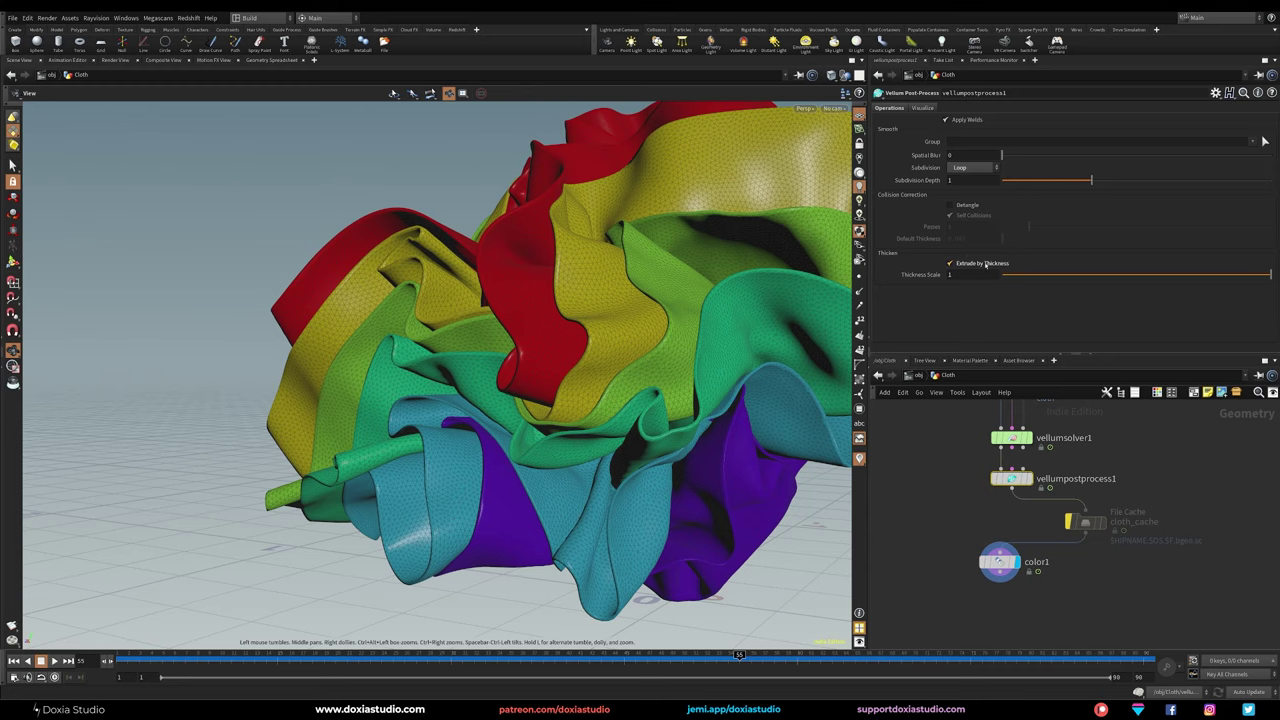
# Step: Examine the thickened cloth from several angles and check color1's ramp attribute
pyautogui.moveTo(738, 333); pyautogui.dragTo(385, 495)
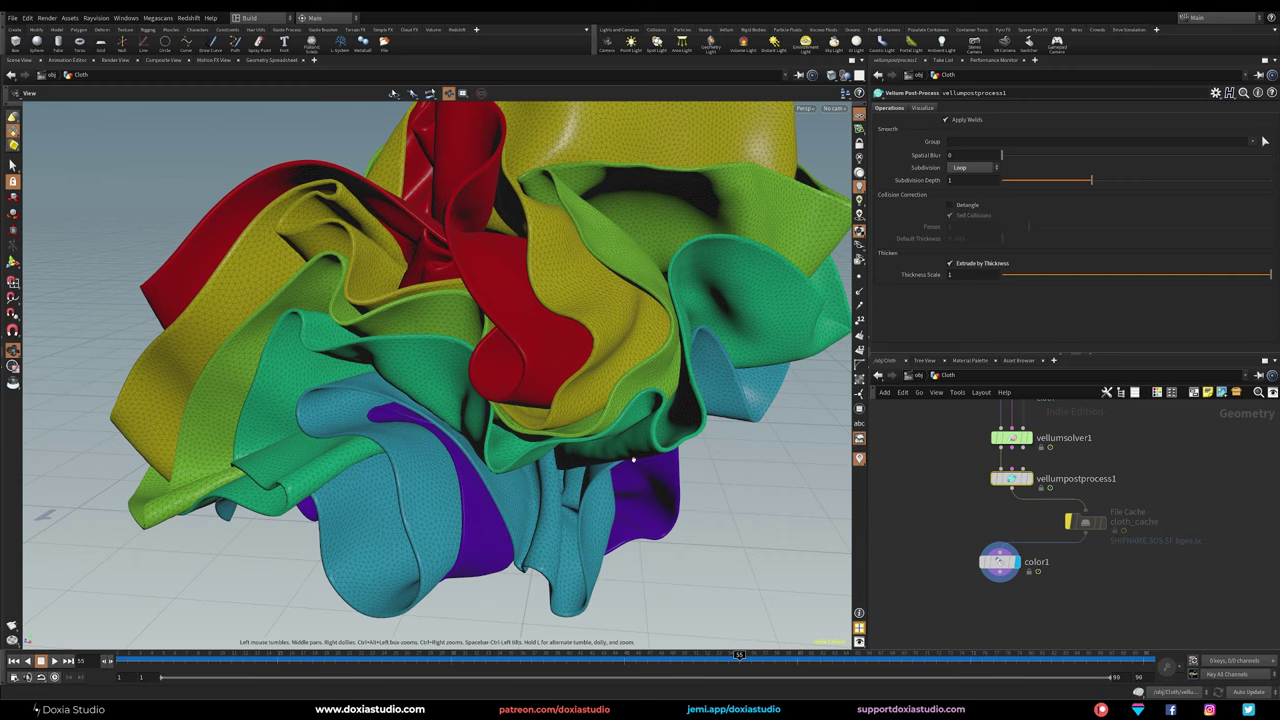
pyautogui.moveTo(628, 457); pyautogui.dragTo(600, 420)
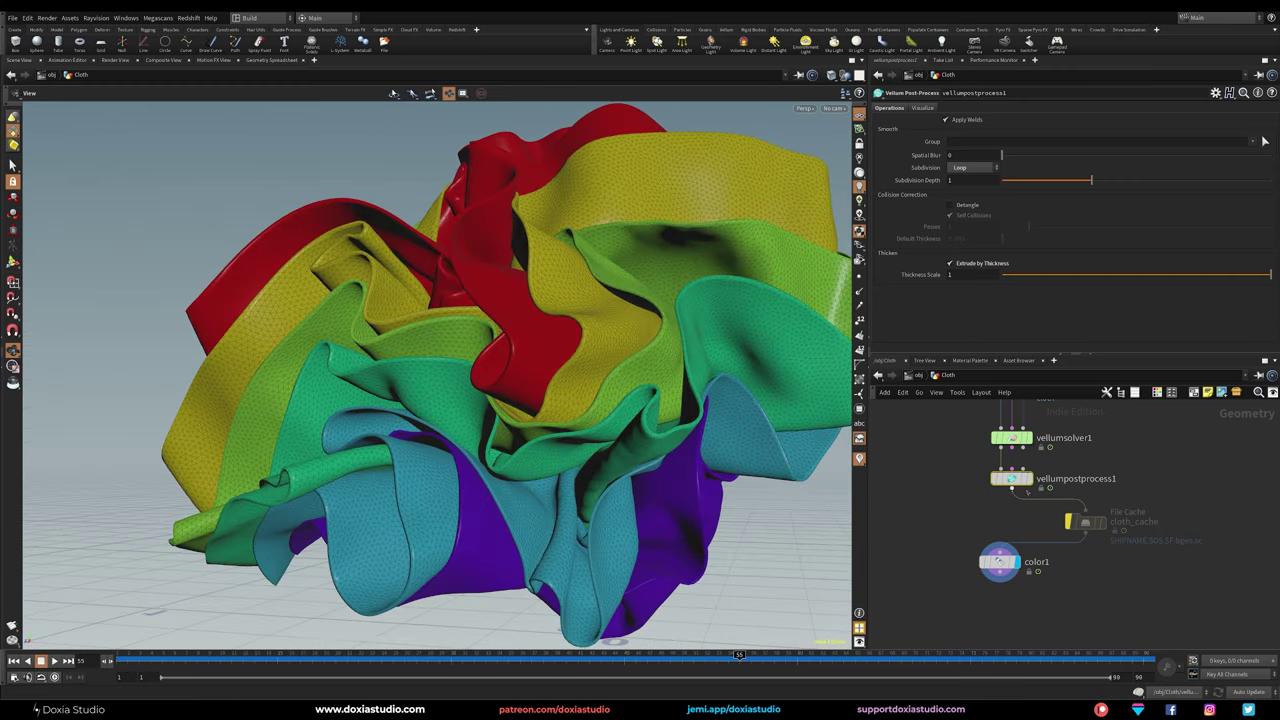
pyautogui.moveTo(1013, 481)
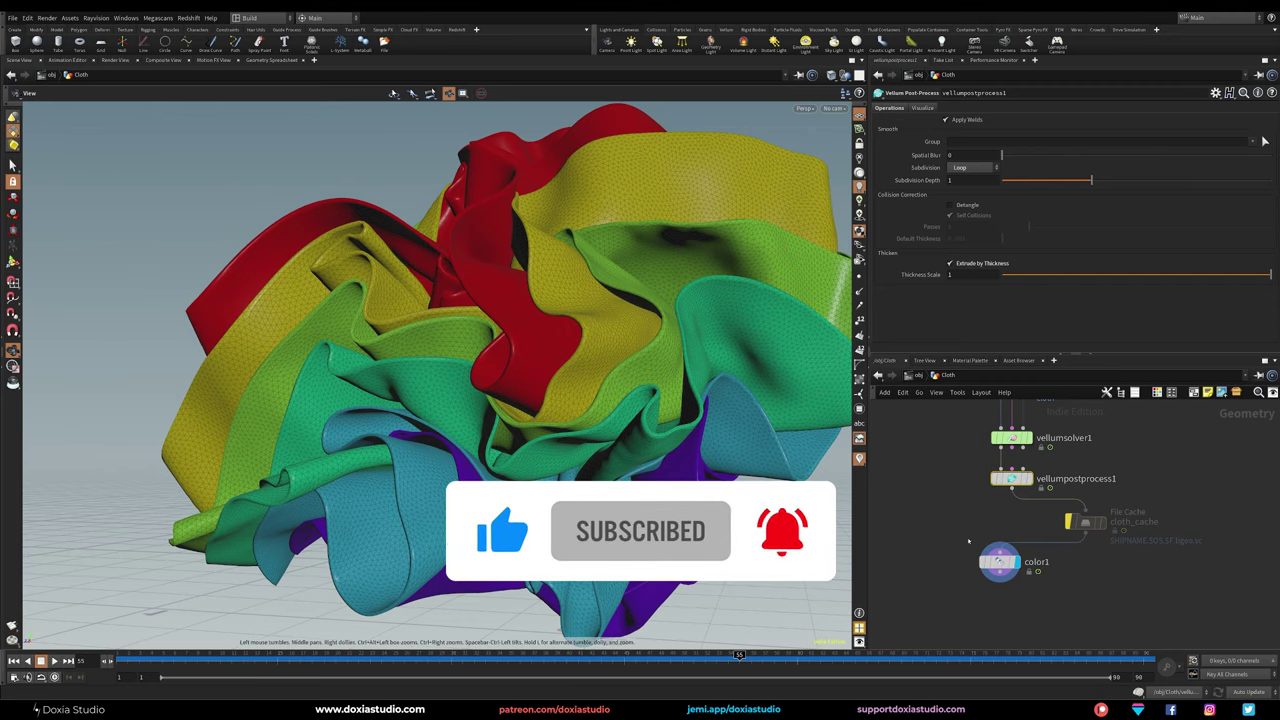
pyautogui.click(999, 562)
pyautogui.doubleClick(955, 172)
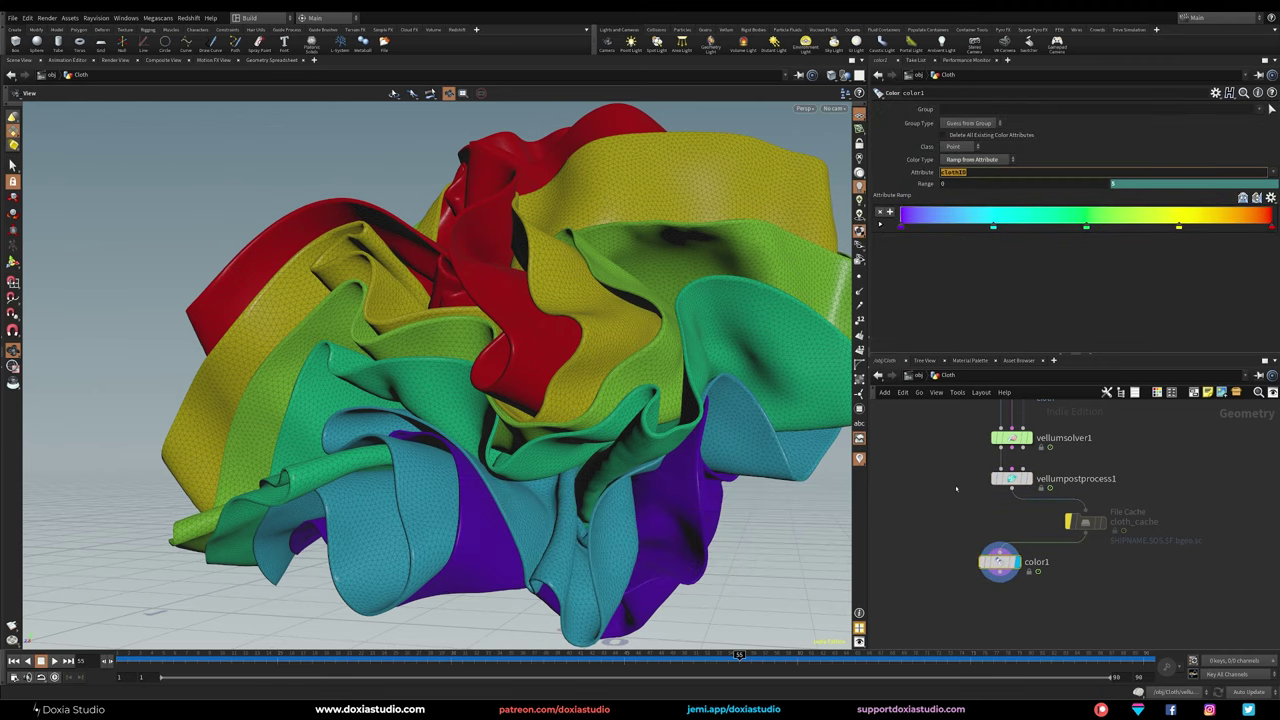
# Step: Turn off Extrude by Thickness in vellumpostprocess1
pyautogui.click(1011, 478)
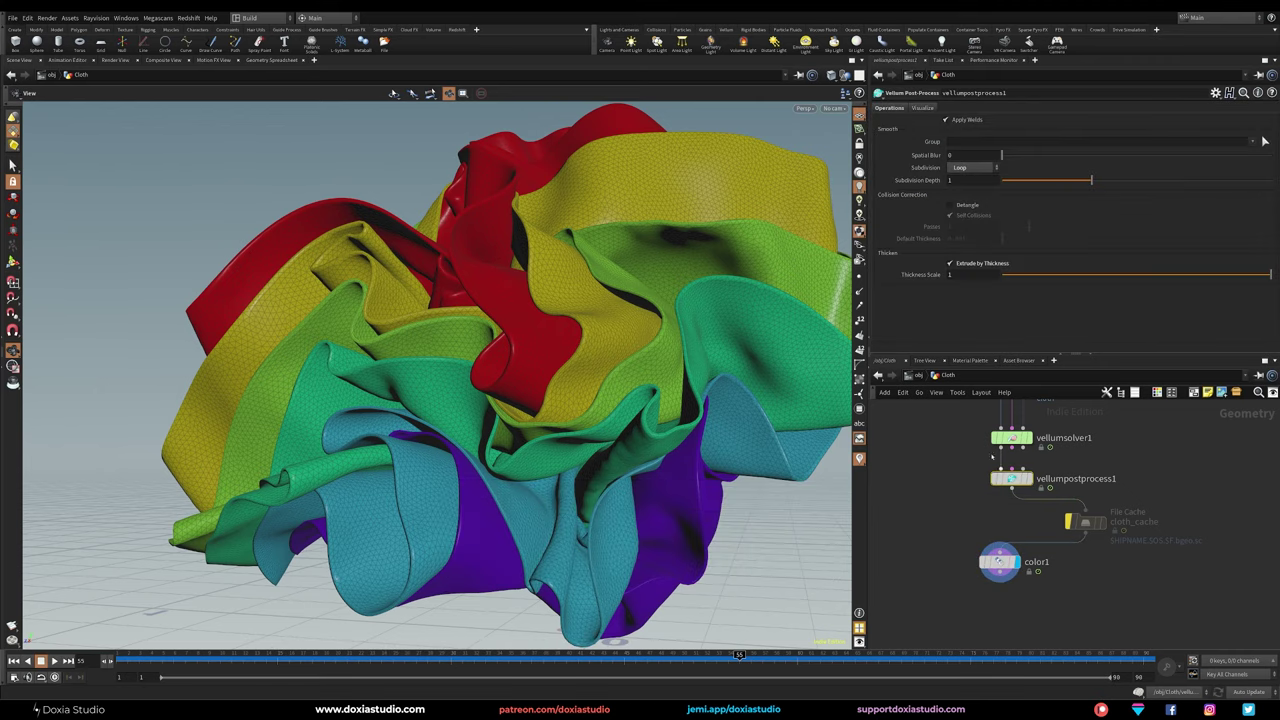
pyautogui.click(975, 265)
# Step: Add a PolyExtrude node after color1 and display its output
pyautogui.moveTo(1005, 570)
pyautogui.mouseDown()
pyautogui.moveTo(999, 558)
pyautogui.moveTo(1000, 577)
pyautogui.mouseUp()
pyautogui.click(995, 580)
pyautogui.press('Tab')
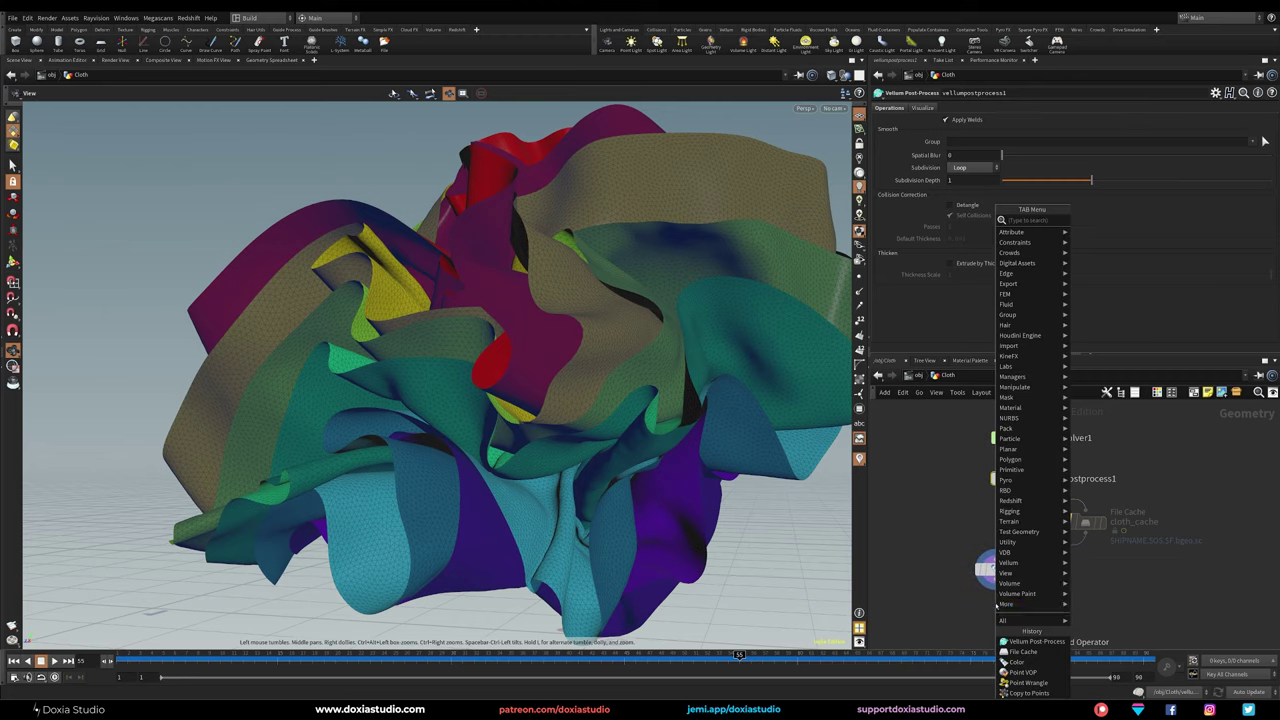
pyautogui.write('extru')
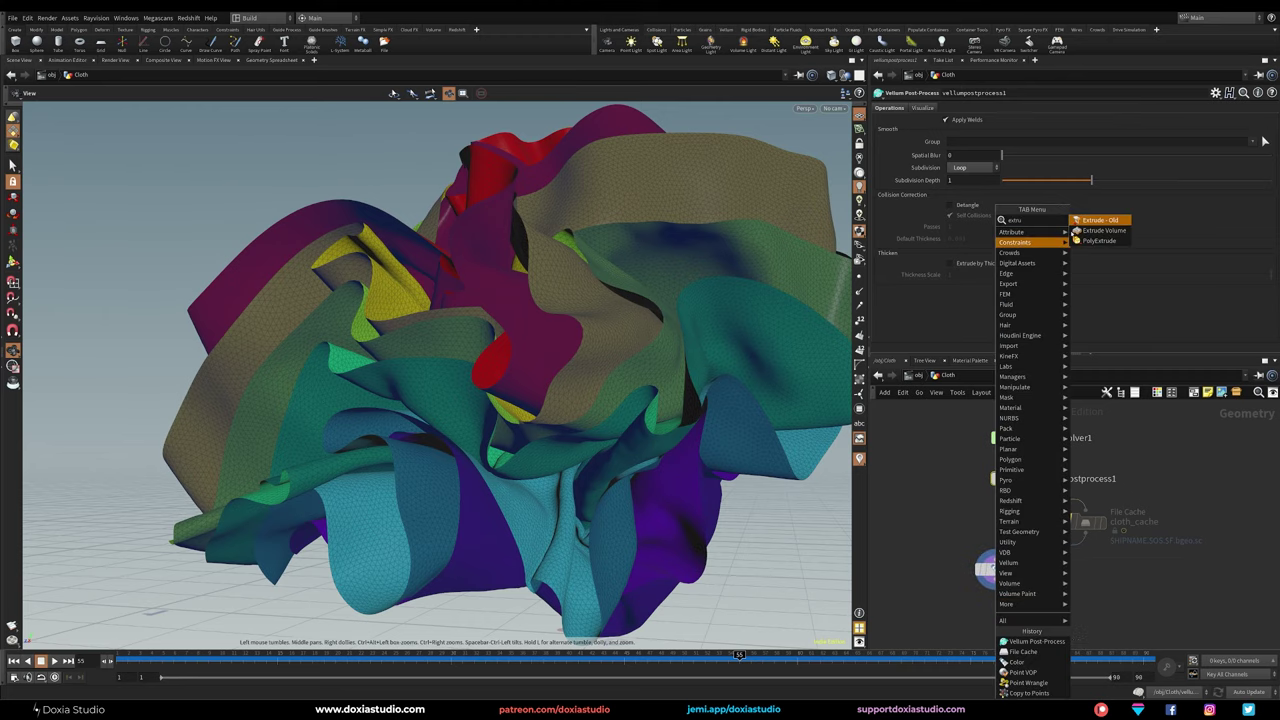
pyautogui.click(1099, 241)
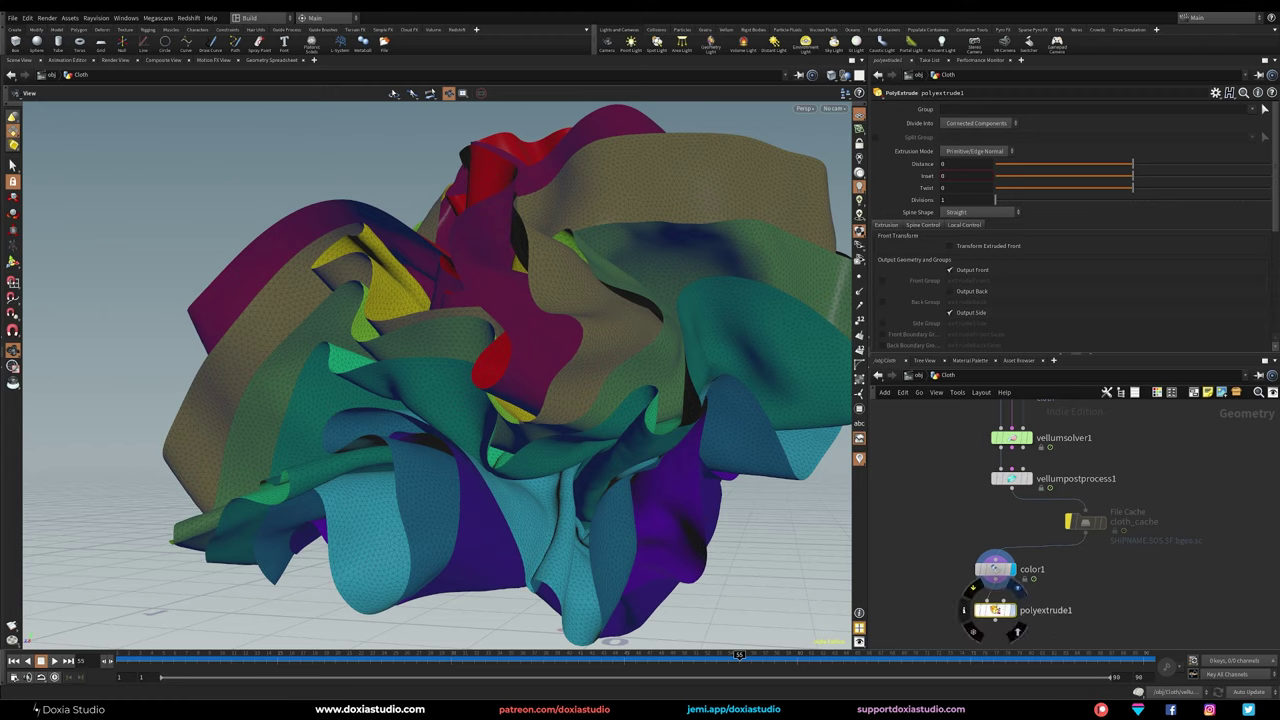
pyautogui.click(1017, 588)
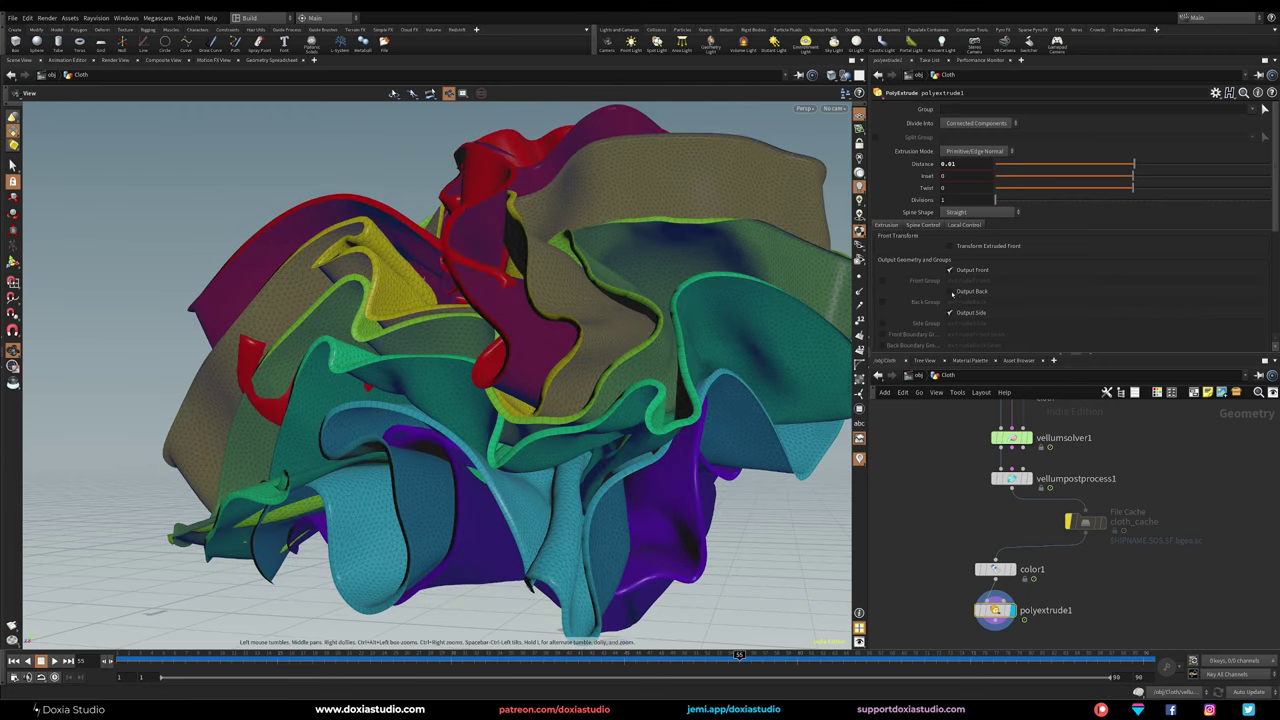
# Step: Enable Output Back on polyextrude1 and set its extrusion distance to 0.002
pyautogui.click(950, 291)
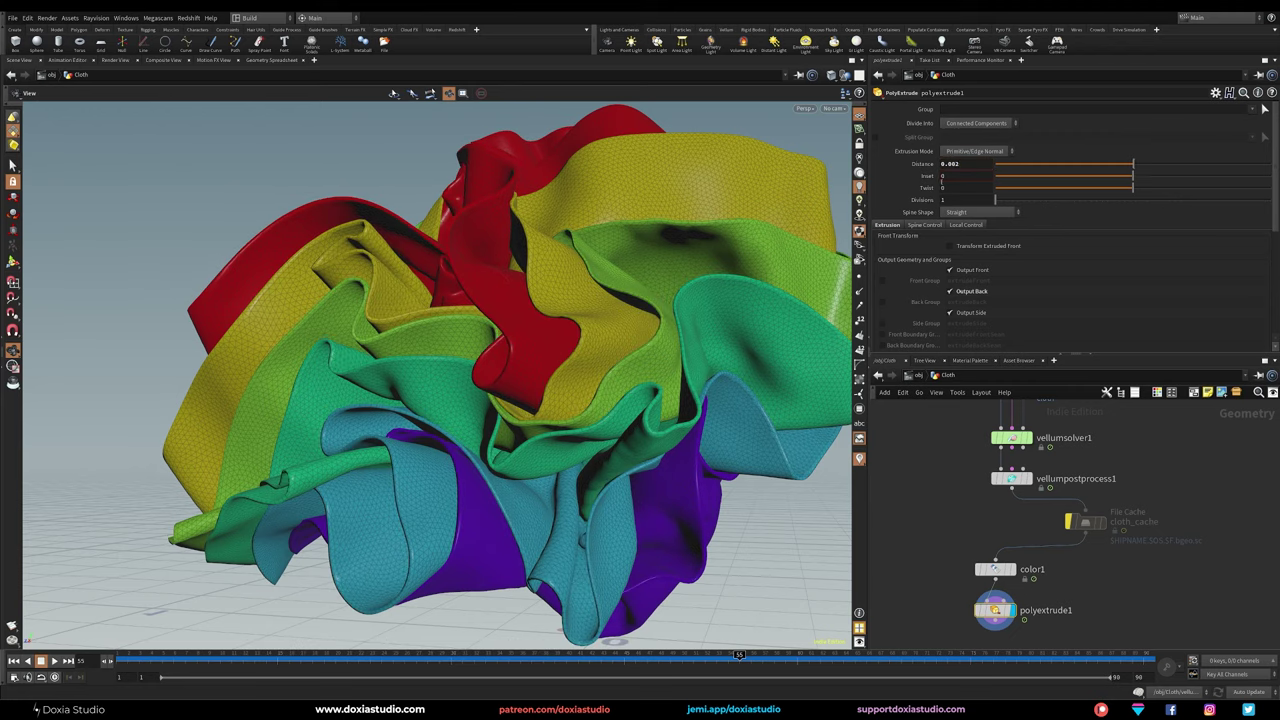
pyautogui.moveTo(637, 357); pyautogui.dragTo(626, 417)
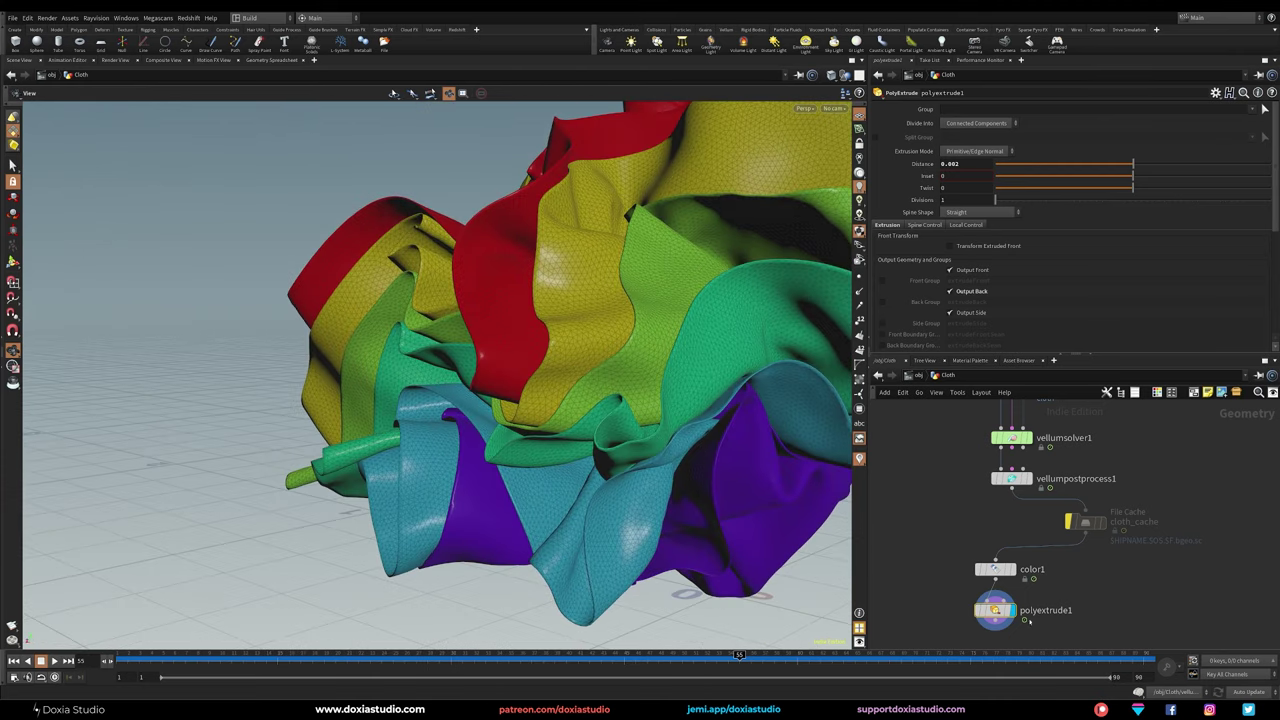
pyautogui.moveTo(640, 480); pyautogui.dragTo(470, 400)
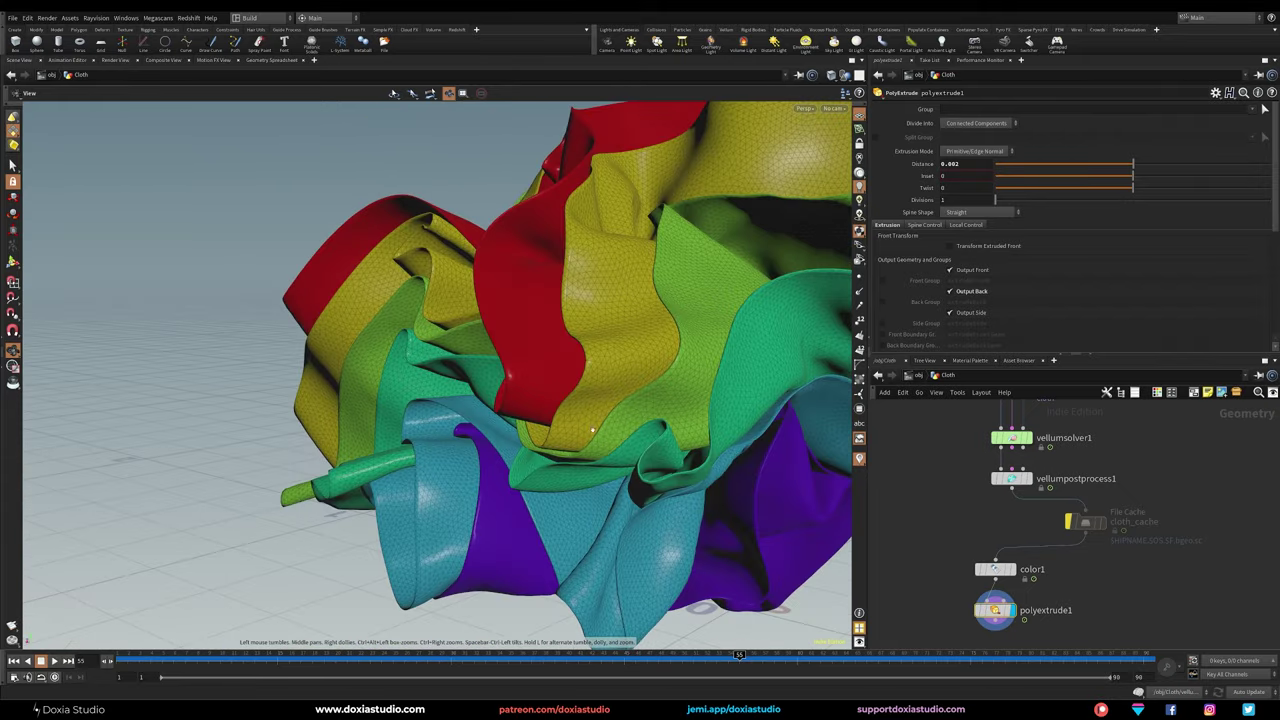
# Step: Inspect the extruded cloth's edges and folds from several angles
pyautogui.click(1010, 479)
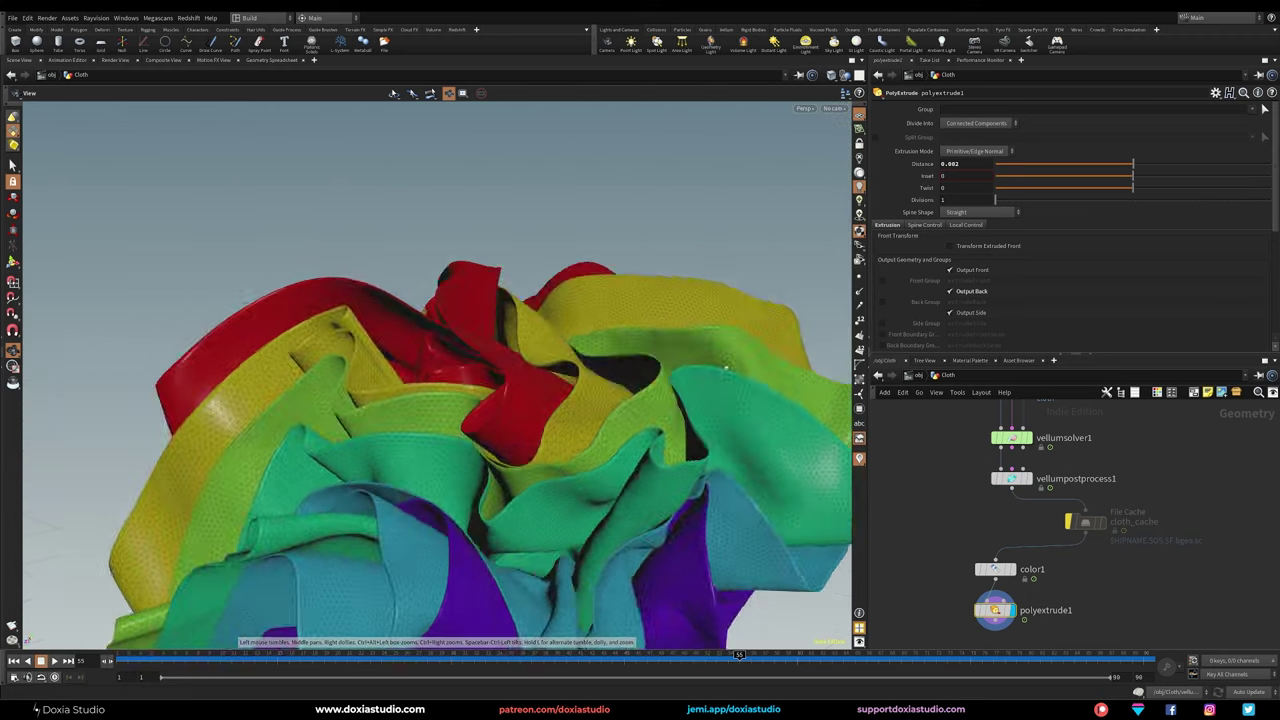
pyautogui.moveTo(726, 368); pyautogui.dragTo(610, 497)
pyautogui.moveTo(610, 497); pyautogui.dragTo(586, 543, button='middle')
pyautogui.moveTo(586, 543); pyautogui.dragTo(476, 568, button='right')
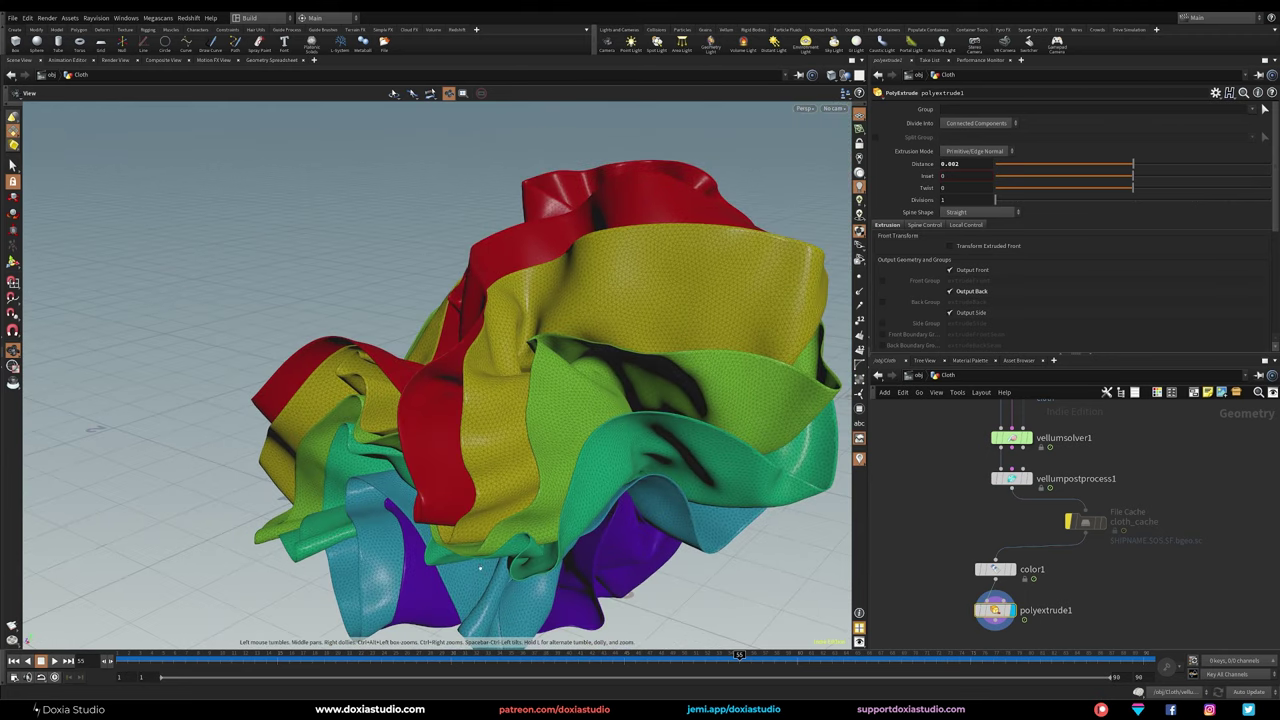
pyautogui.moveTo(476, 568); pyautogui.dragTo(410, 630)
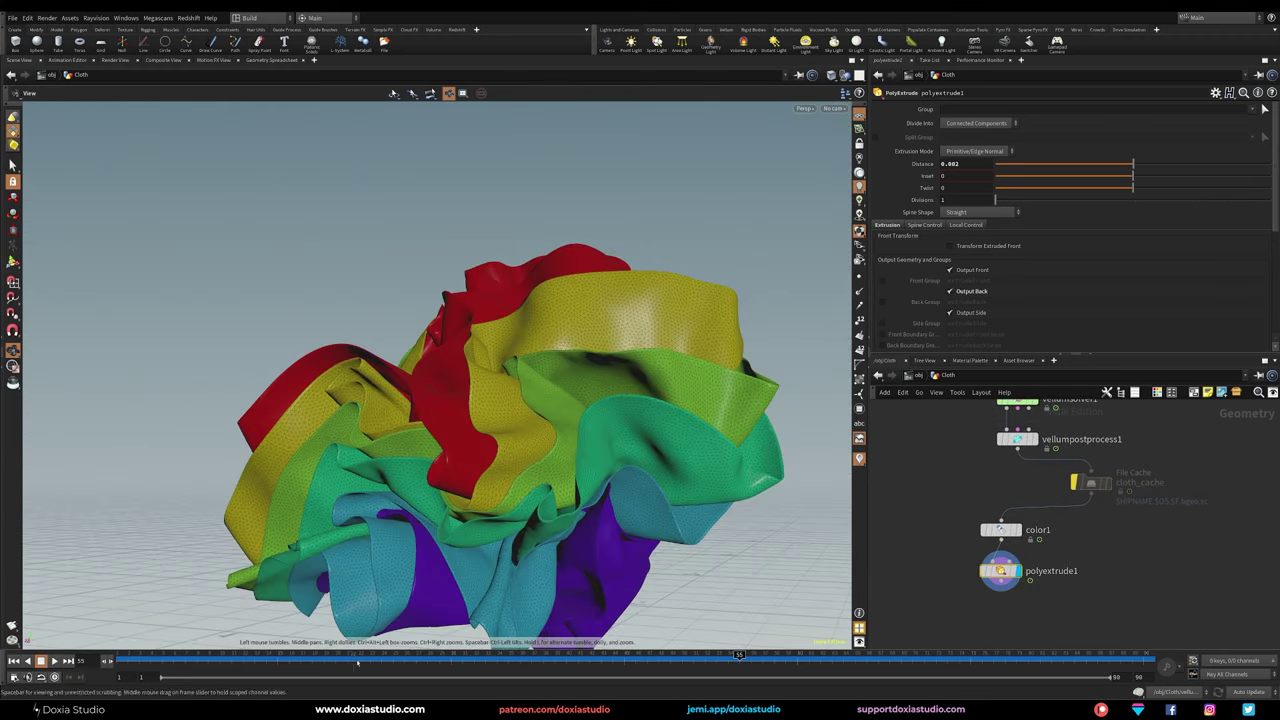
# Step: Re-enable cloth_cache, reposition it and view the extruded cloth at frame 82
pyautogui.moveTo(1068, 460)
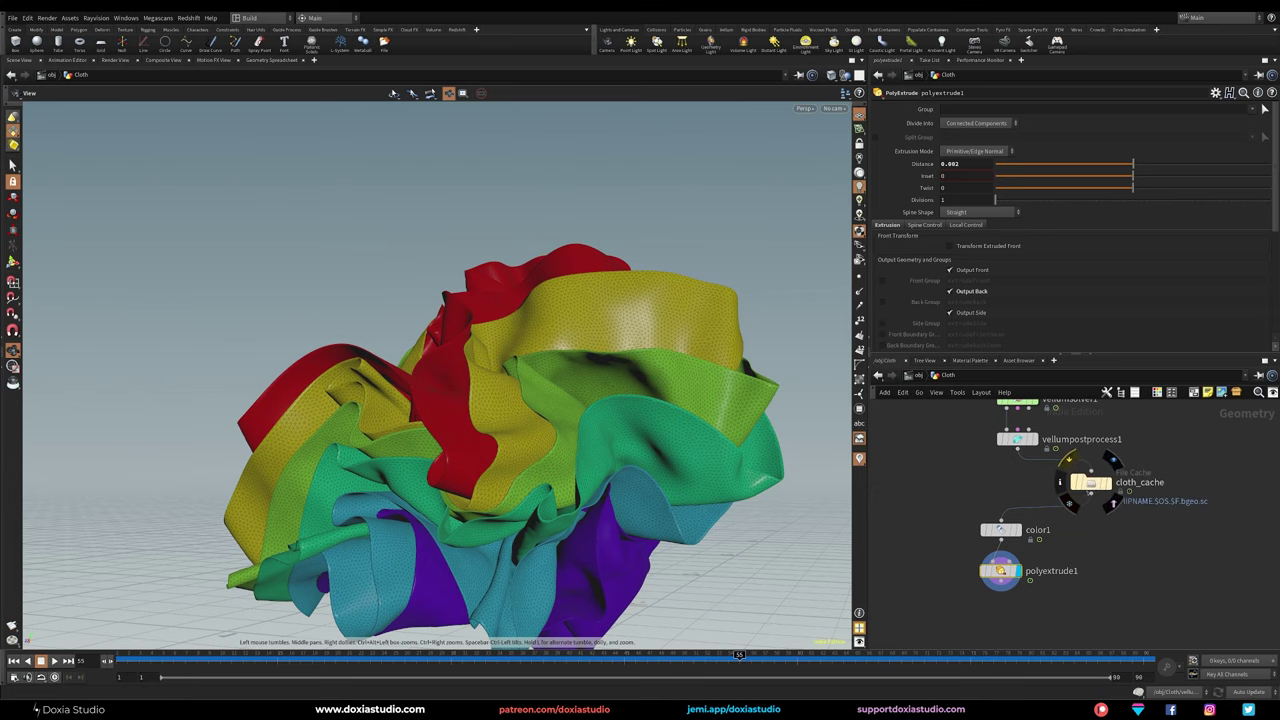
pyautogui.moveTo(1090, 482); pyautogui.dragTo(1061, 485)
pyautogui.moveTo(560, 470); pyautogui.dragTo(580, 508)
pyautogui.moveTo(381, 655)
pyautogui.mouseDown()
pyautogui.moveTo(200, 655)
pyautogui.moveTo(1050, 655)
pyautogui.mouseUp()
pyautogui.moveTo(560, 520); pyautogui.dragTo(400, 525)
pyautogui.moveTo(560, 500); pyautogui.dragTo(430, 508, button='middle')
# Step: Review vellumcloth1's bend stiffness multiplier options and examine the folds at frame 82
pyautogui.moveTo(907, 470); pyautogui.dragTo(916, 534, button='middle')
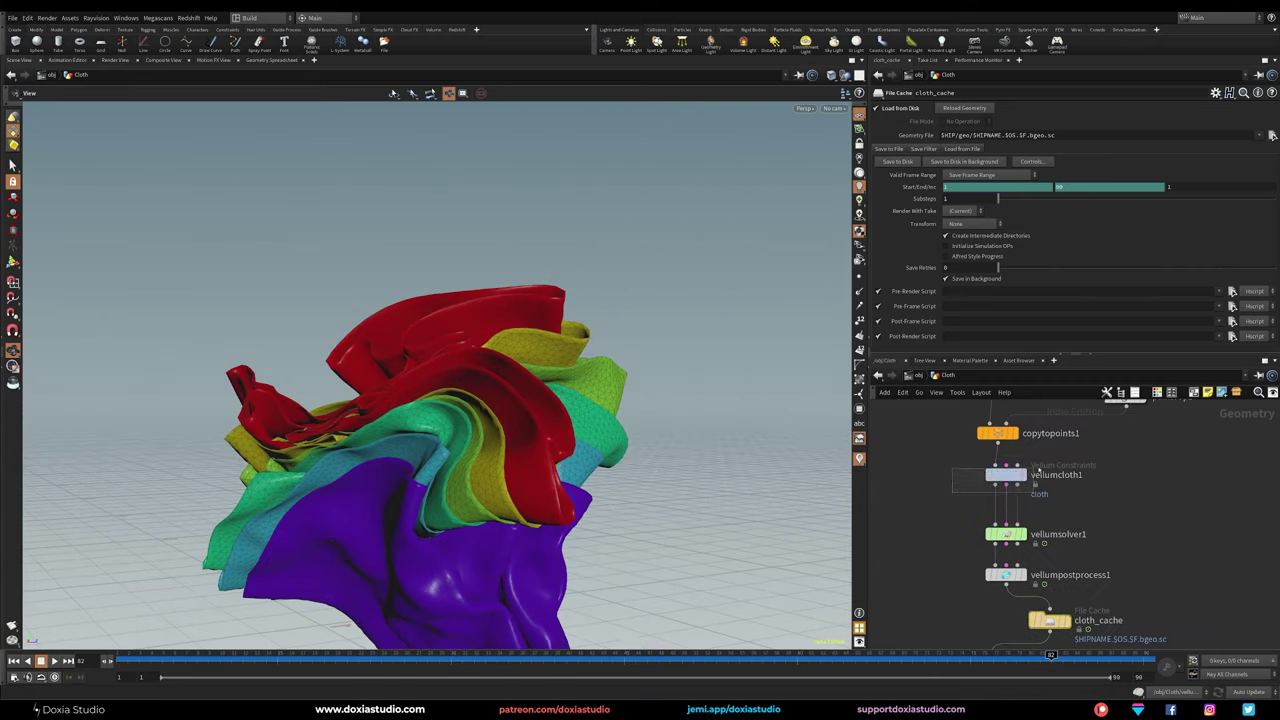
pyautogui.moveTo(1043, 466); pyautogui.dragTo(1044, 468)
pyautogui.click(1199, 266)
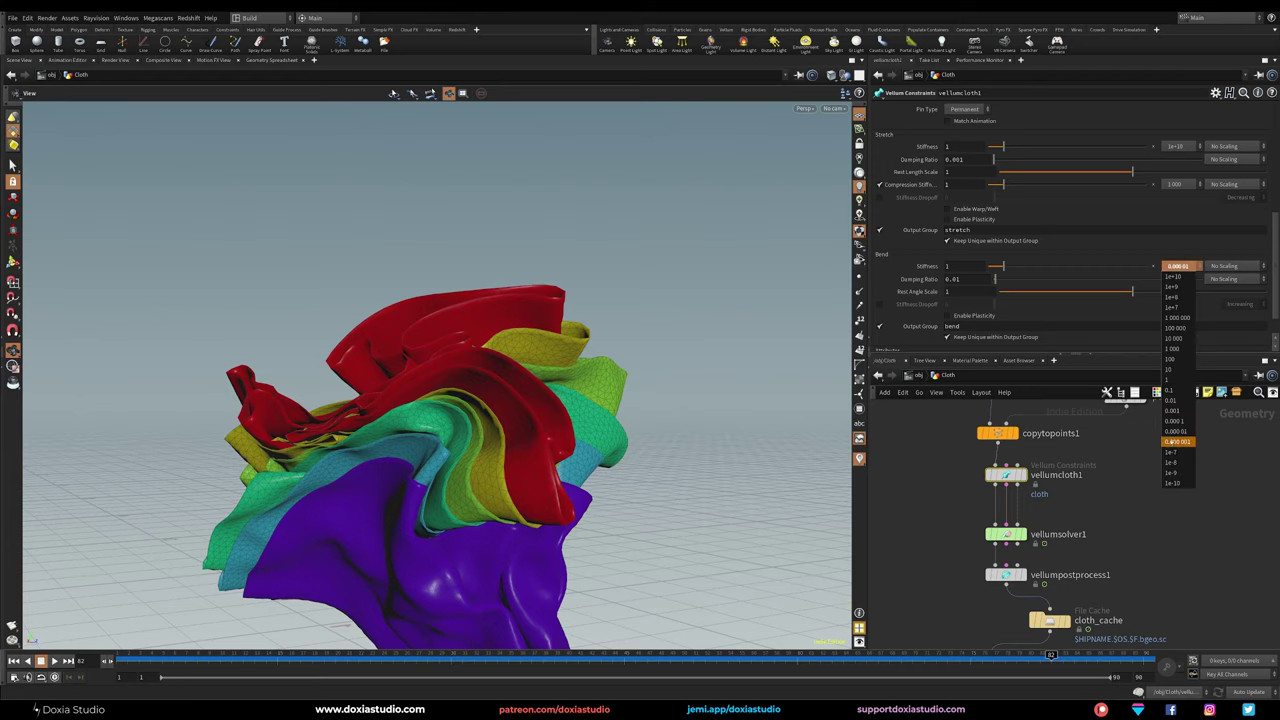
pyautogui.click(1117, 491)
pyautogui.scroll(3, 520, 486)
pyautogui.moveTo(520, 486)
pyautogui.mouseDown()
pyautogui.moveTo(434, 500)
pyautogui.moveTo(476, 407)
pyautogui.moveTo(450, 405)
pyautogui.moveTo(432, 436)
pyautogui.moveTo(469, 424)
pyautogui.moveTo(464, 465)
pyautogui.moveTo(505, 471)
pyautogui.mouseUp()
pyautogui.scroll(2, 450, 405)
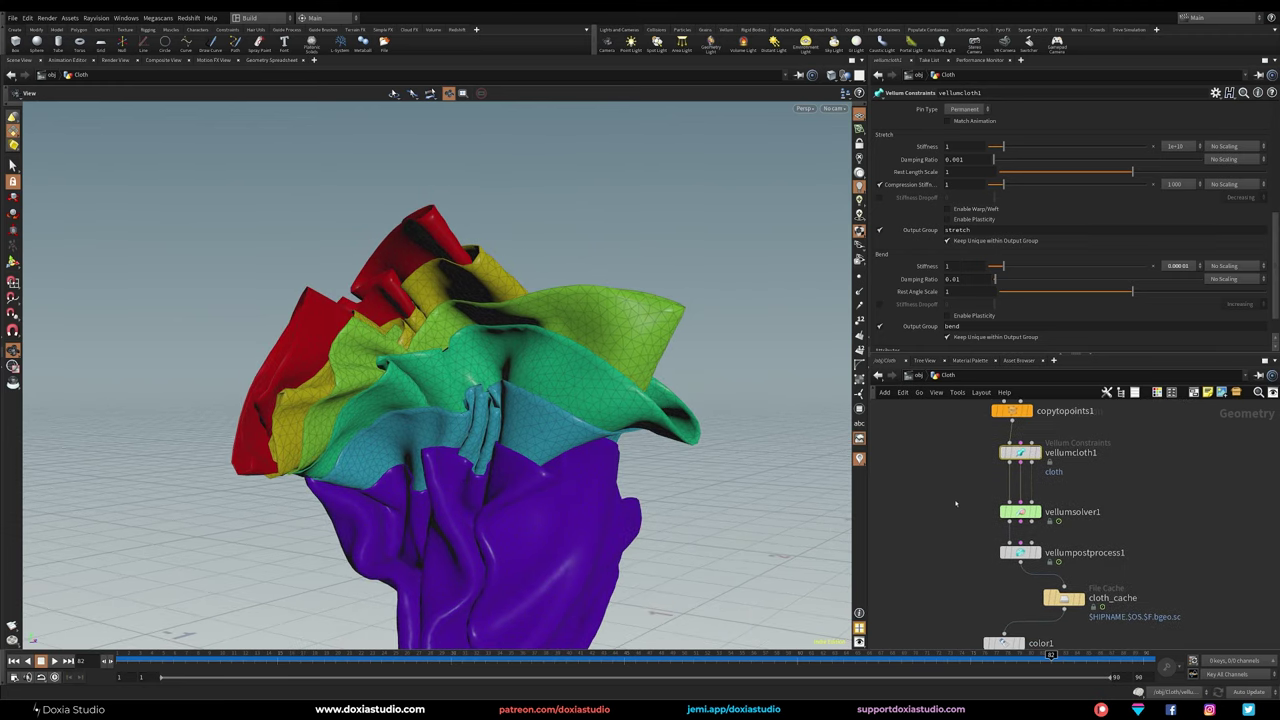
# Step: Look at the POP Wind settings inside vellumsolver1 and return to the Cloth network
pyautogui.click(1020, 510)
pyautogui.doubleClick(1022, 512)
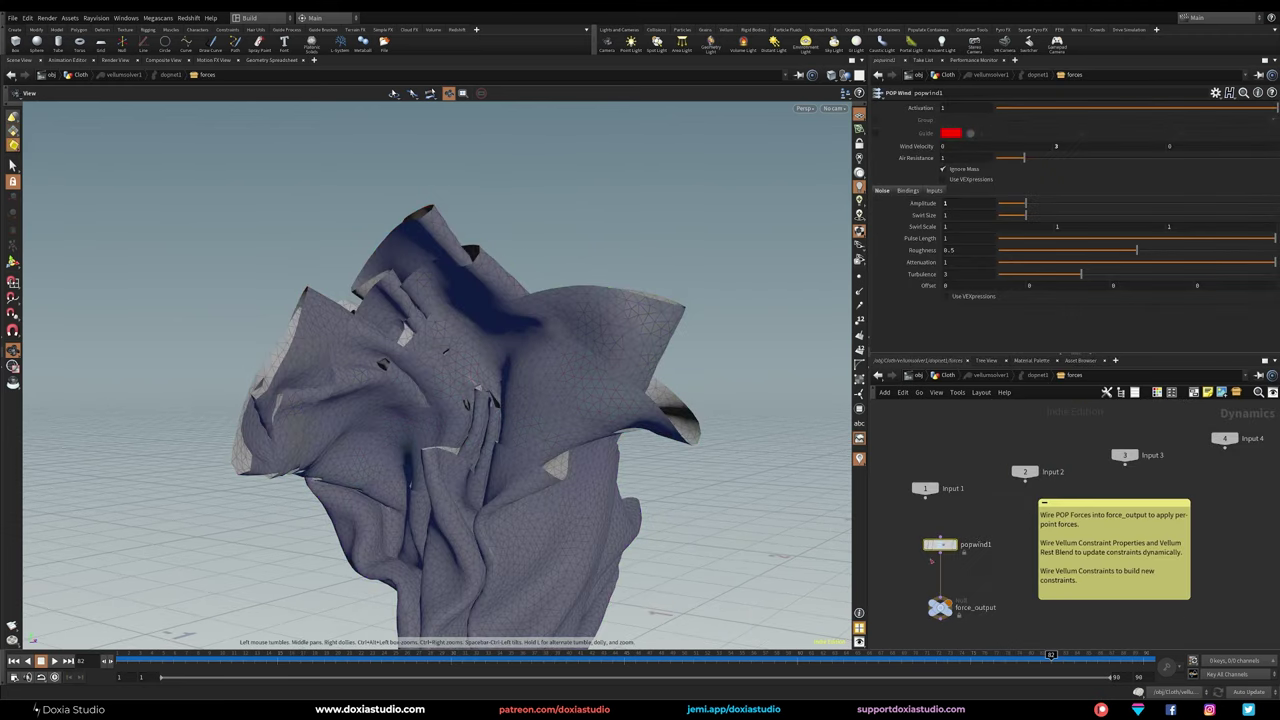
pyautogui.press('u')
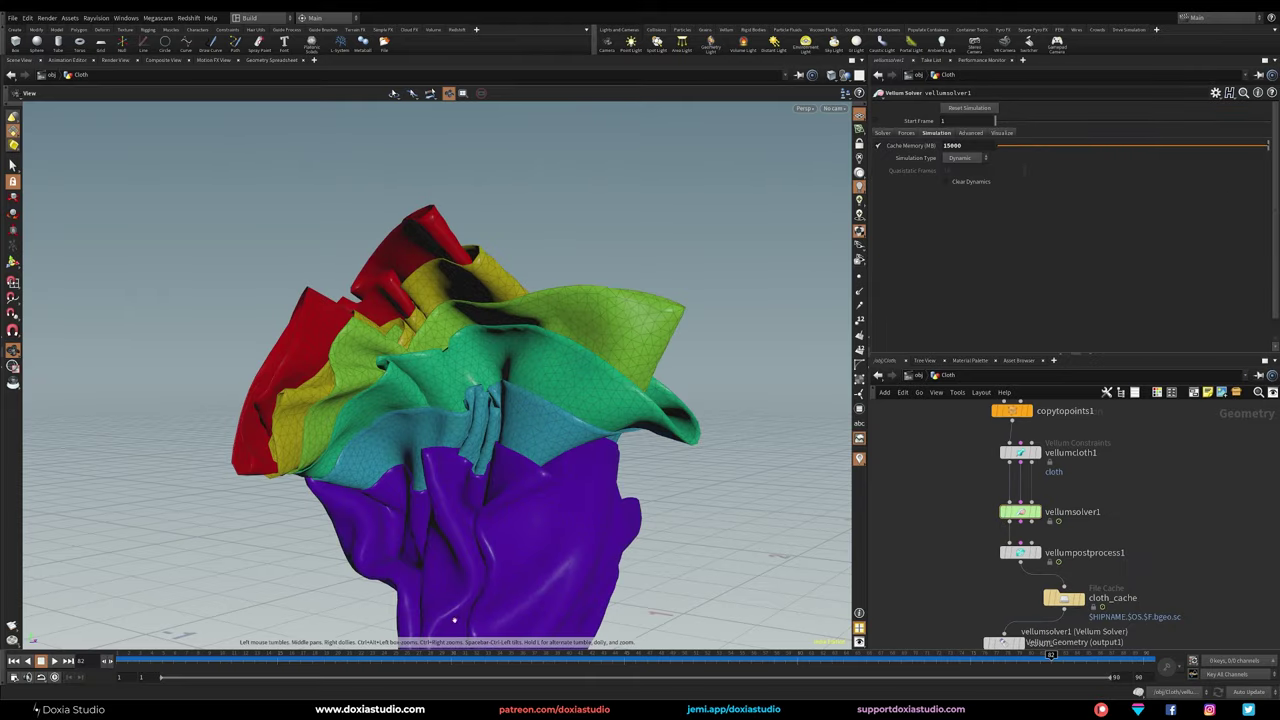